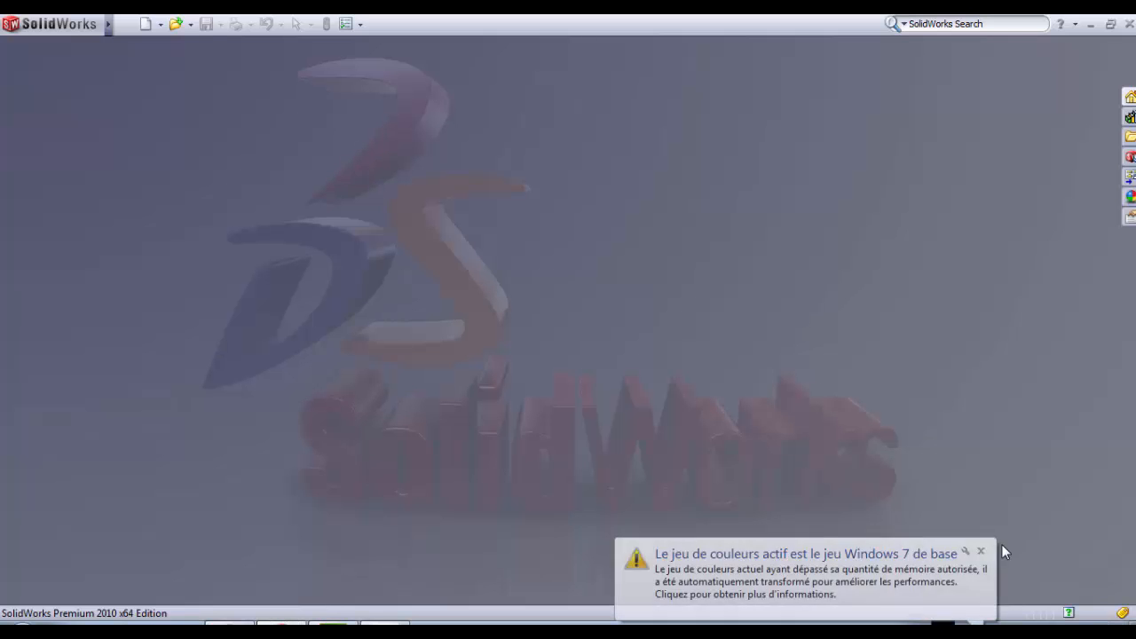
Step: Create a new part document and open a sketch on the front plane (Plan de face)
{"action": "left_click", "coordinate": [981, 551]}
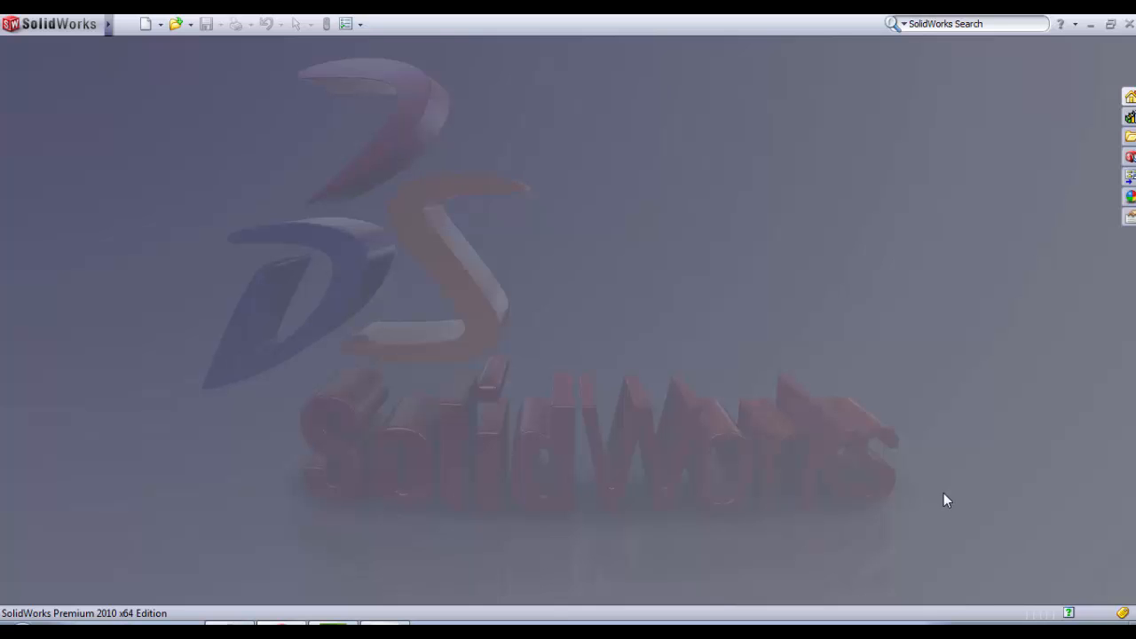
{"action": "left_click", "coordinate": [162, 27]}
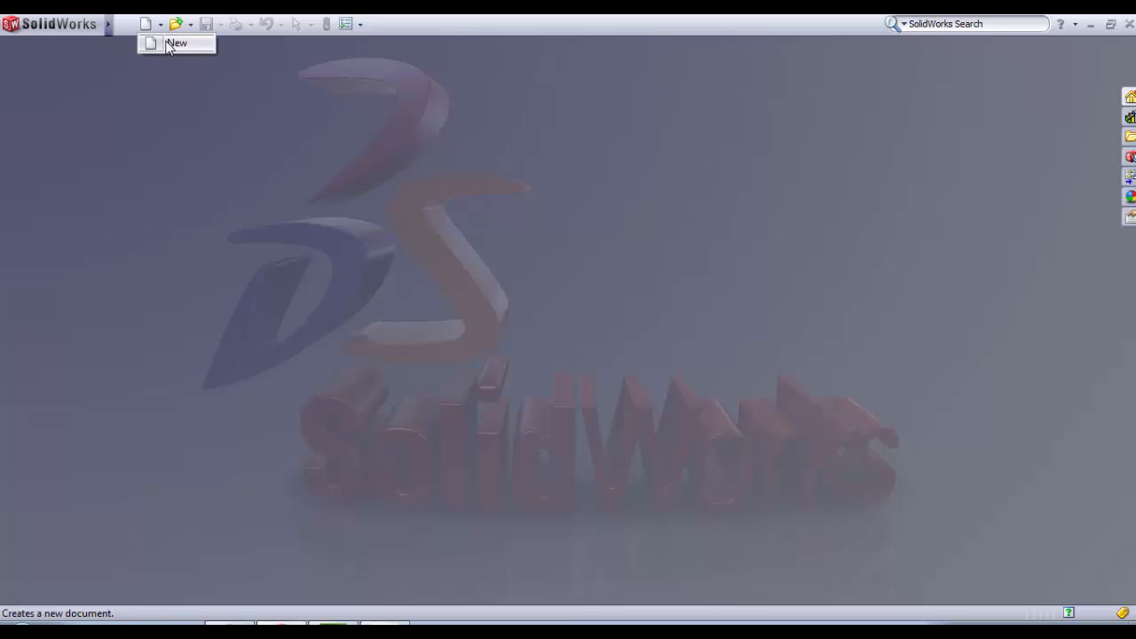
{"action": "left_click", "coordinate": [171, 43]}
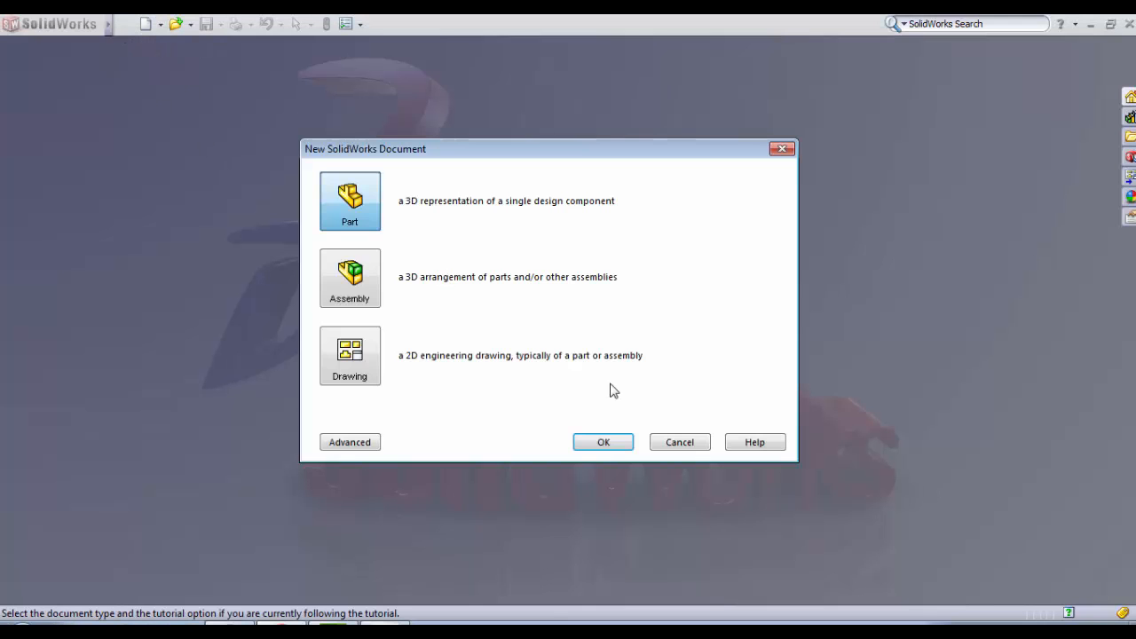
{"action": "left_click", "coordinate": [603, 443]}
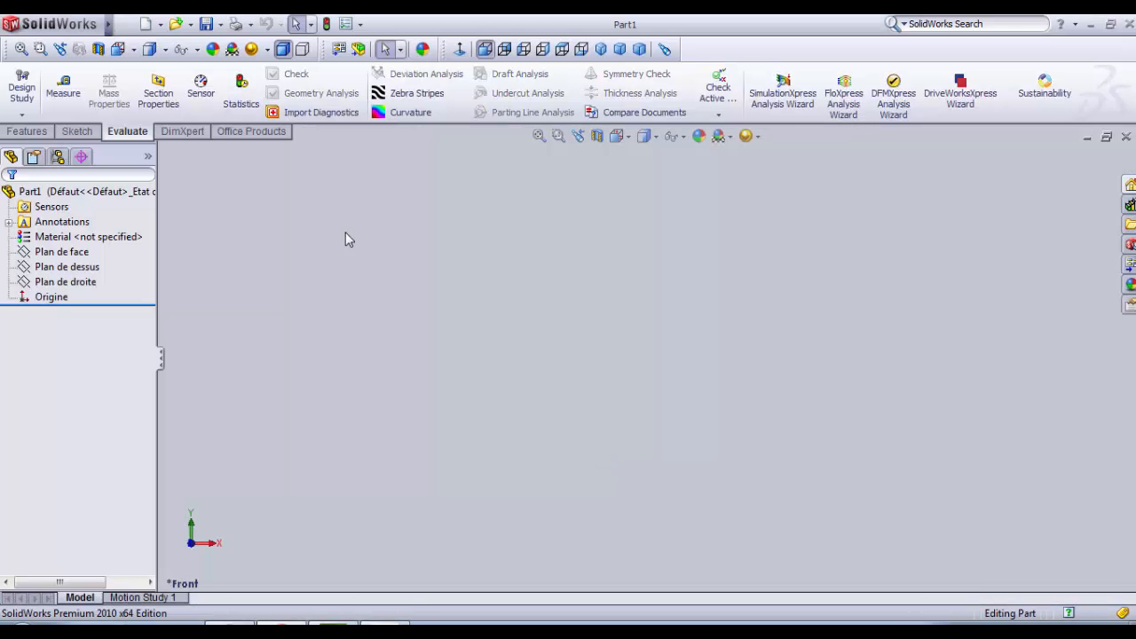
{"action": "left_click", "coordinate": [77, 131]}
{"action": "left_click", "coordinate": [23, 82]}
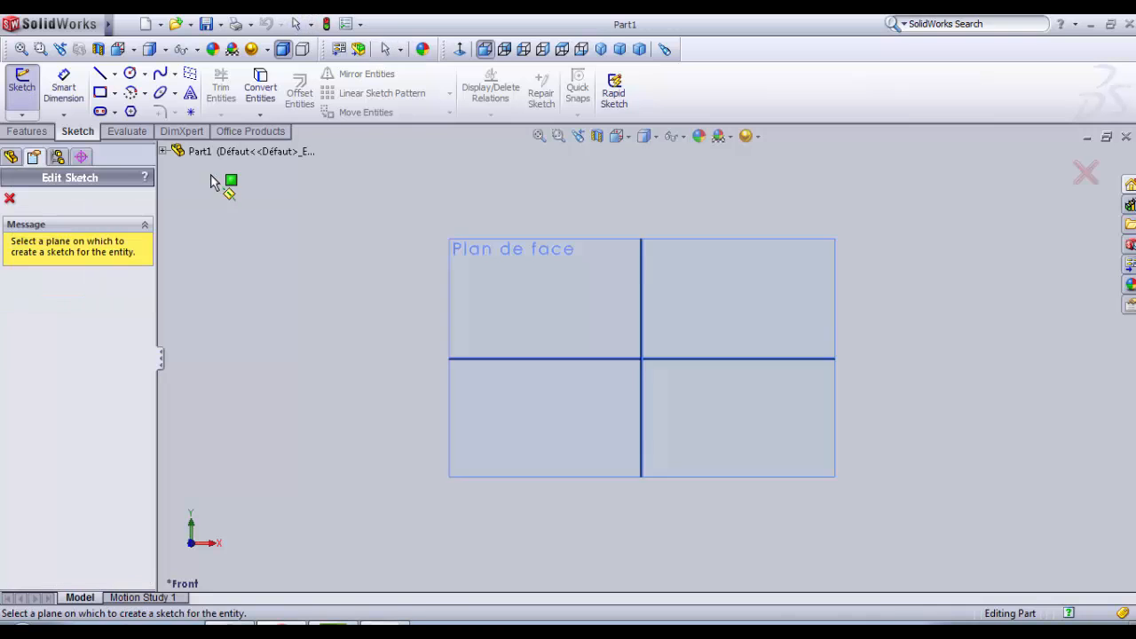
{"action": "left_click", "coordinate": [535, 299]}
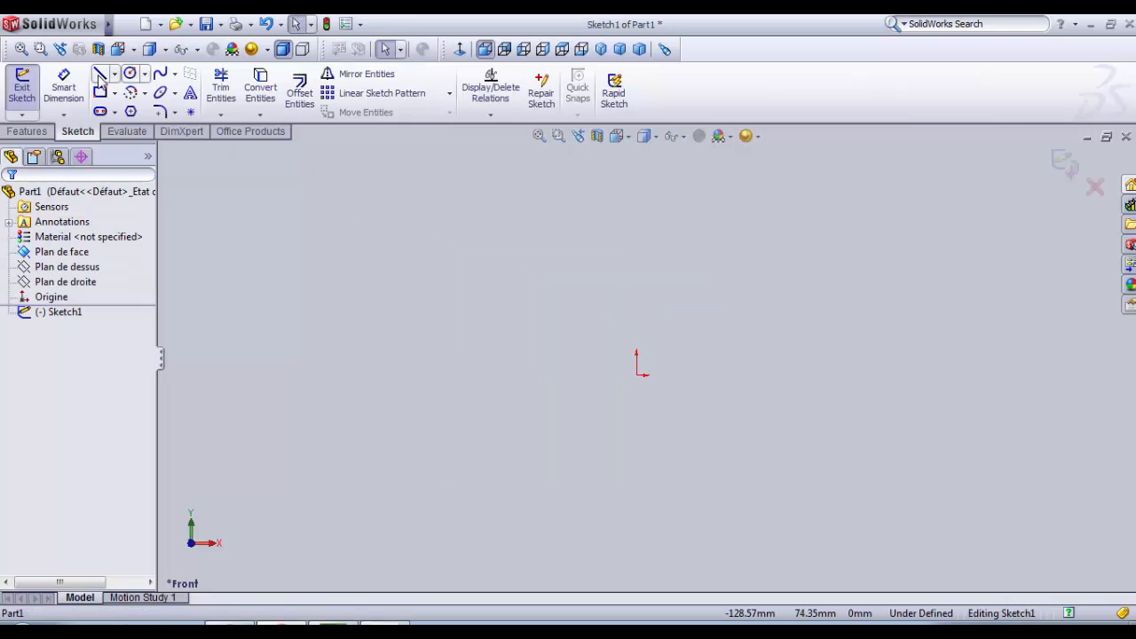
Step: Draw a vertical construction centerline upward from the origin
{"action": "left_click", "coordinate": [116, 75]}
{"action": "left_click", "coordinate": [134, 107]}
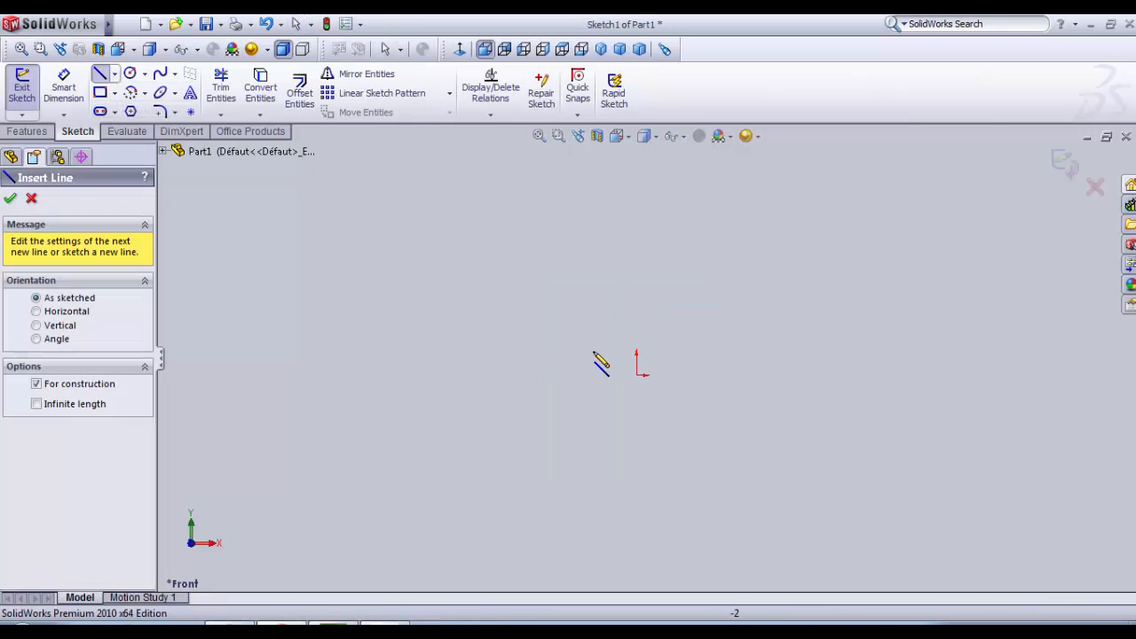
{"action": "left_click", "coordinate": [639, 375]}
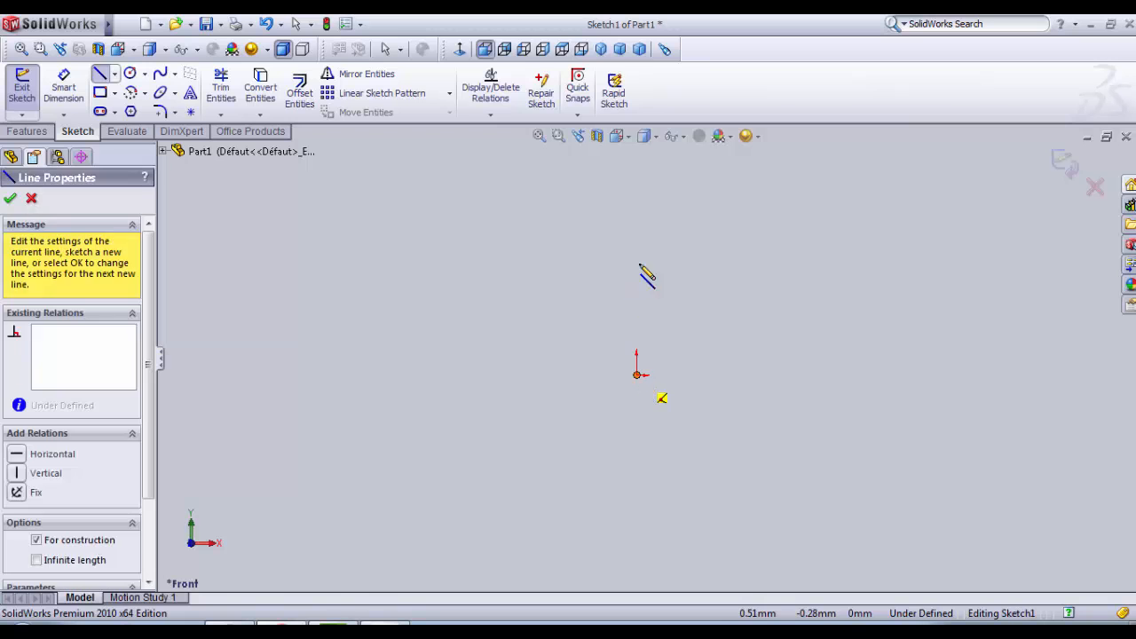
{"action": "left_click", "coordinate": [638, 192]}
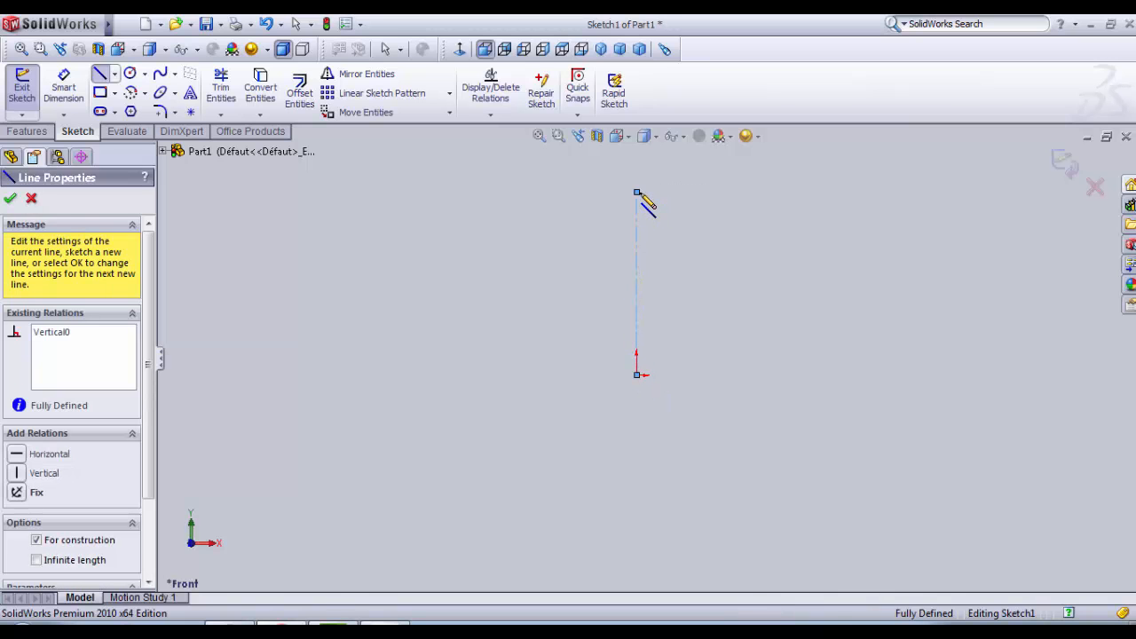
{"action": "key", "text": "Escape"}
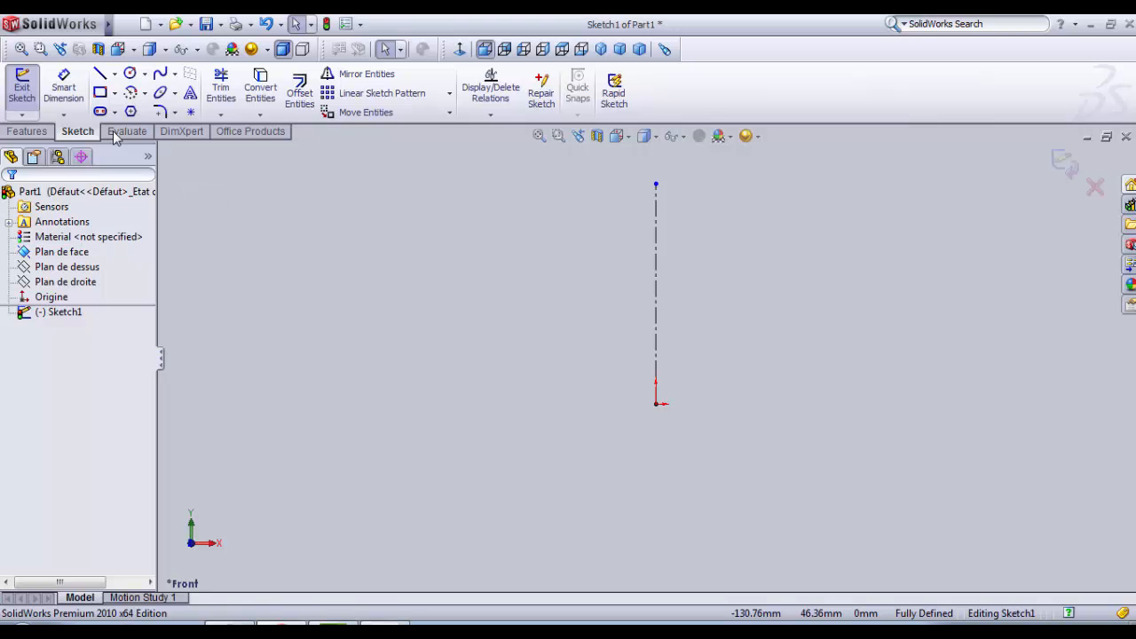
Step: Sketch a corner rectangle about 59 mm wide and 50 mm high from the origin, on the negative X side of the centerline
{"action": "left_click", "coordinate": [100, 92]}
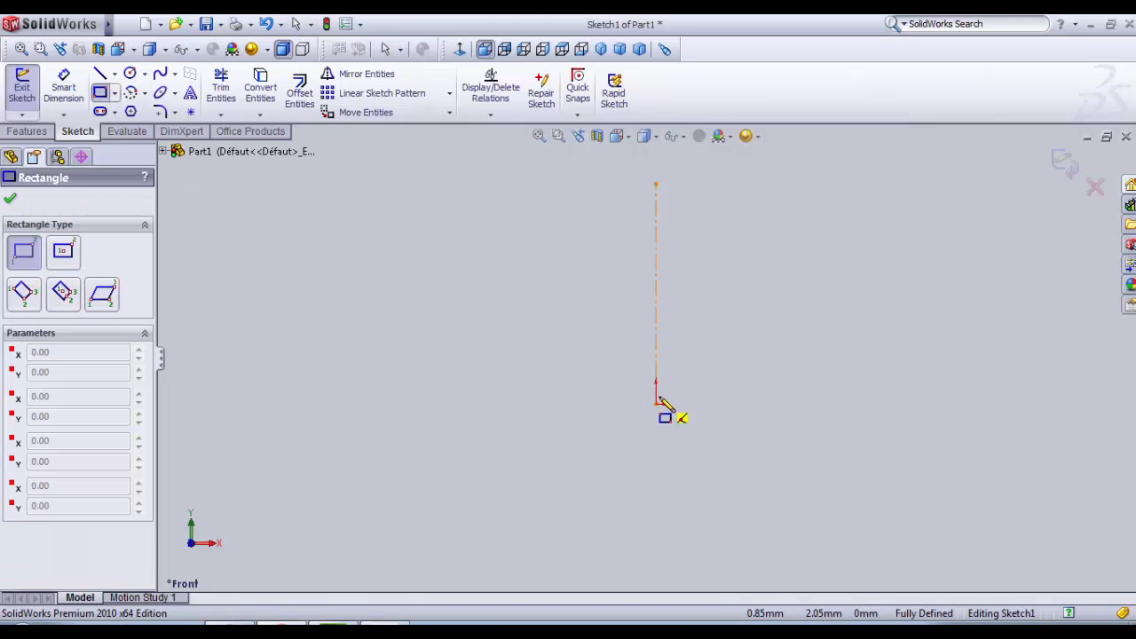
{"action": "left_click", "coordinate": [658, 401]}
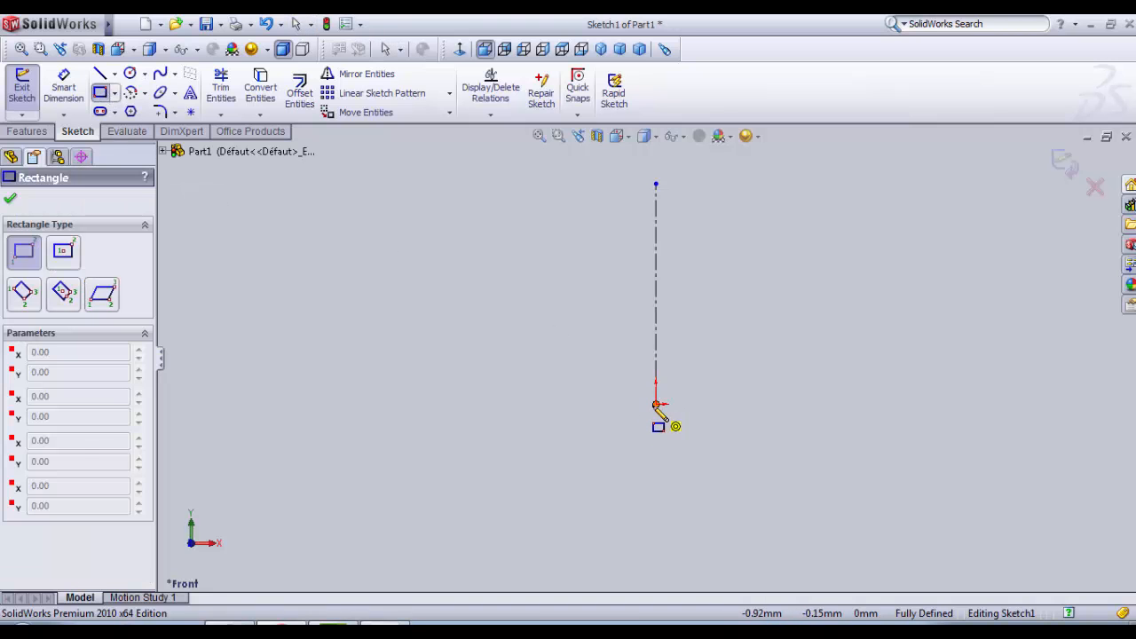
{"action": "left_click", "coordinate": [433, 215]}
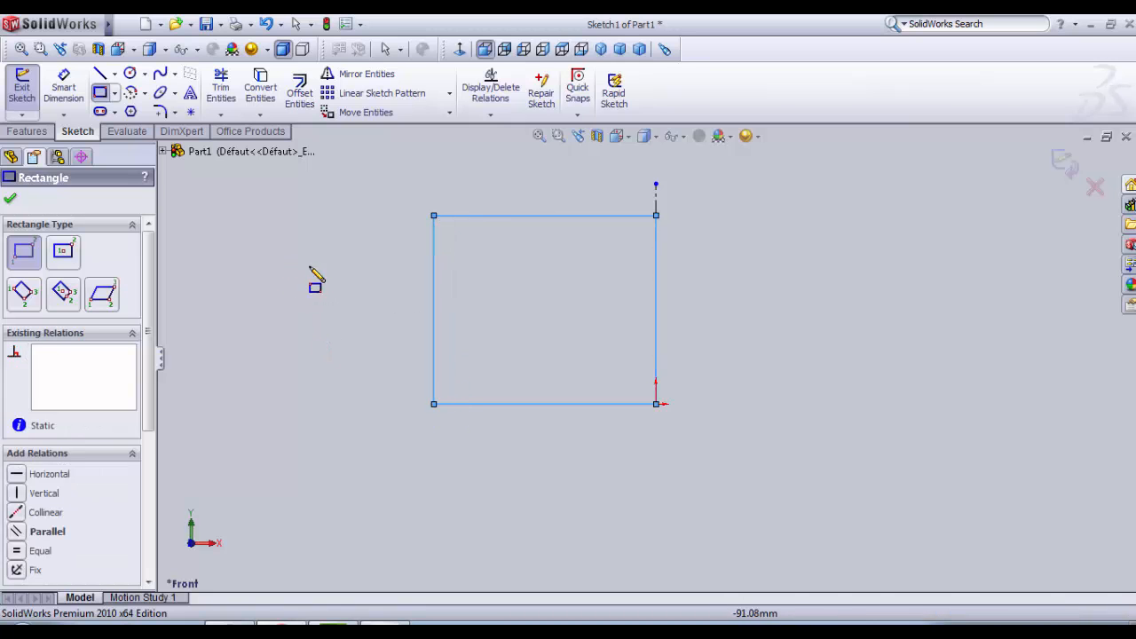
Step: Dimension the rectangle's upper edge to a width of 45 mm
{"action": "left_click", "coordinate": [63, 86]}
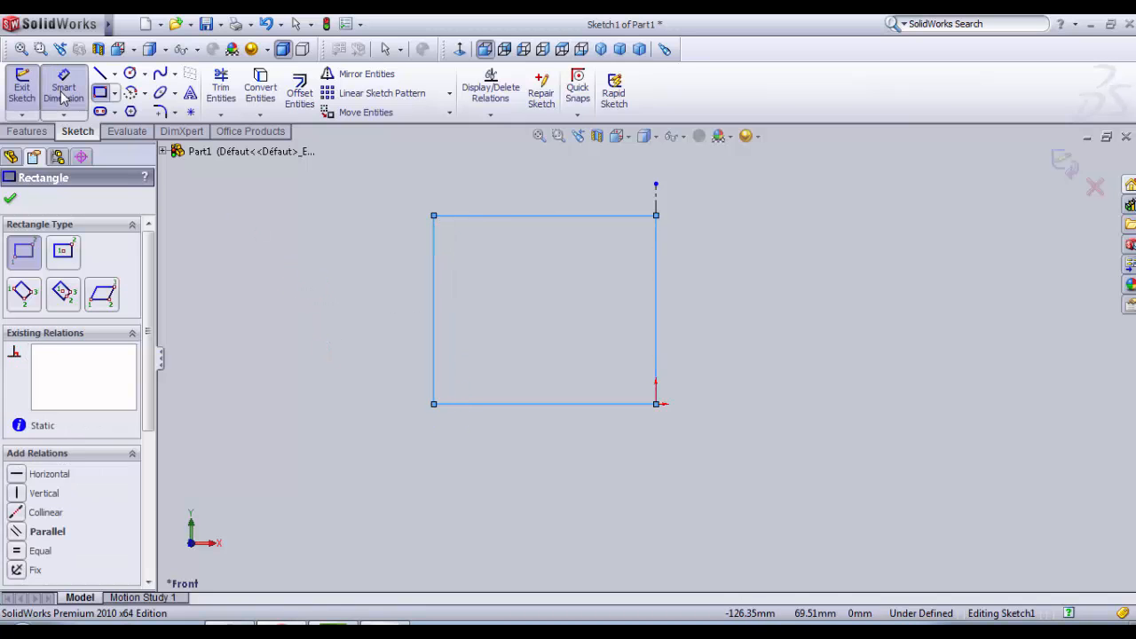
{"action": "left_click", "coordinate": [543, 218]}
{"action": "left_click", "coordinate": [547, 203]}
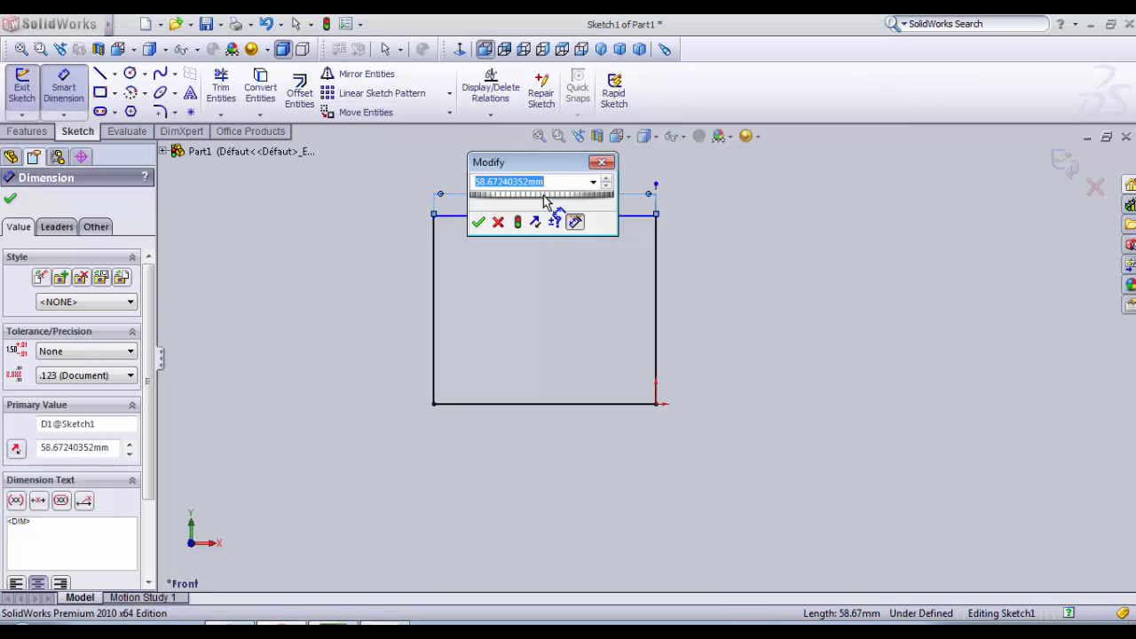
{"action": "type", "text": "45"}
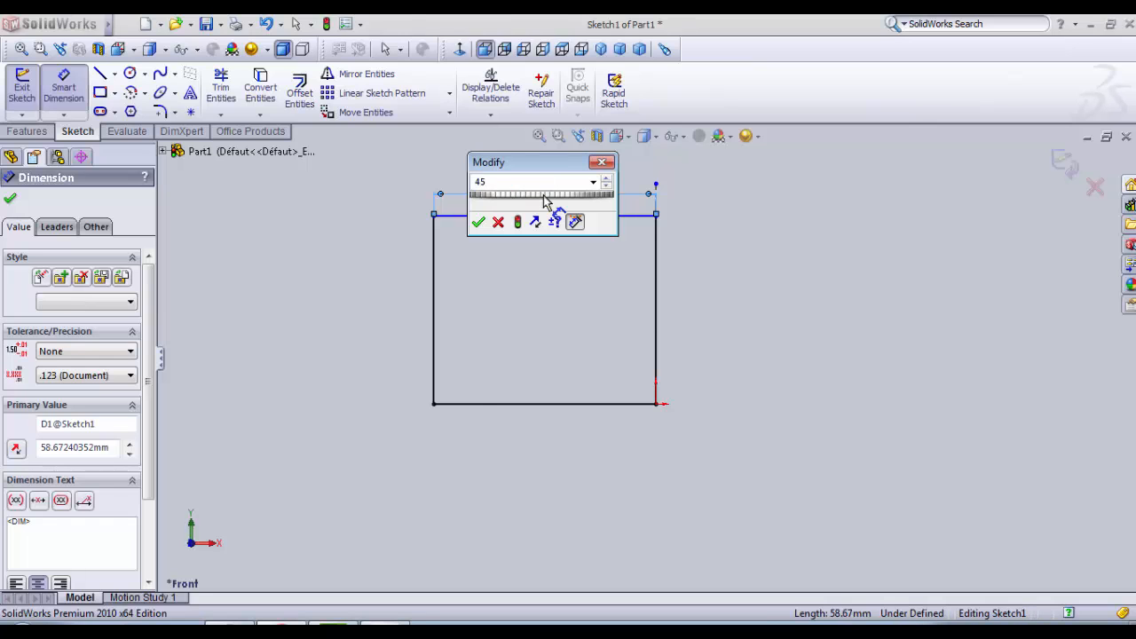
{"action": "key", "text": "Return"}
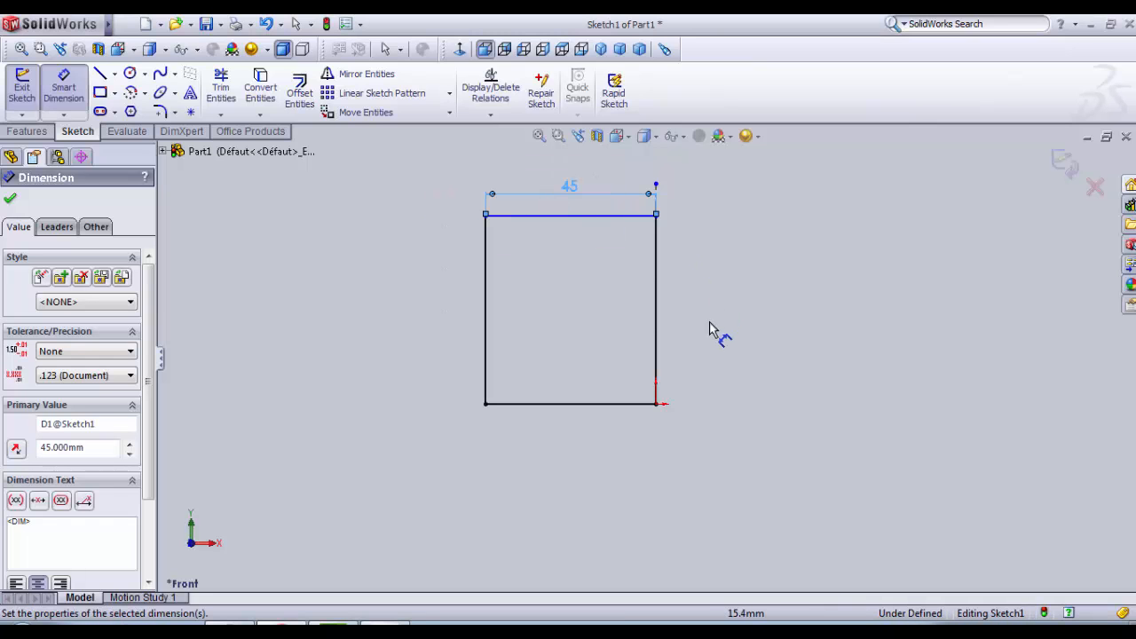
Step: Sketch a second rectangle about 16 mm high across the full width of the first one, starting at its lower outer corner
{"action": "left_click", "coordinate": [100, 93]}
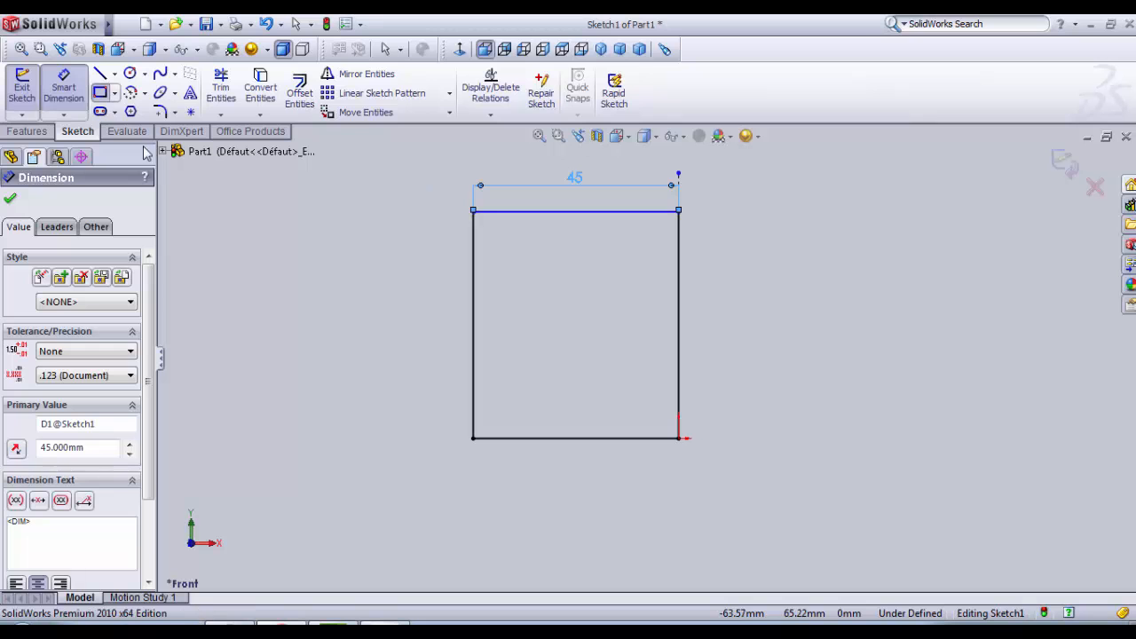
{"action": "left_click", "coordinate": [473, 439]}
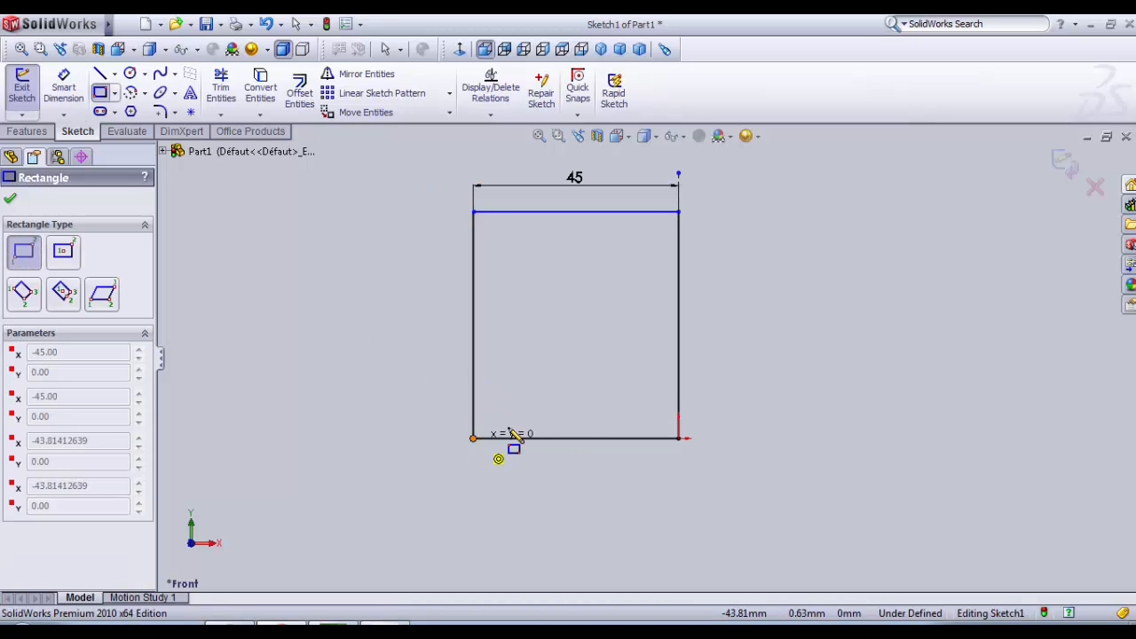
{"action": "left_click", "coordinate": [678, 367]}
Step: Dimension the height of the lower rectangle to 8 mm
{"action": "left_click", "coordinate": [63, 87]}
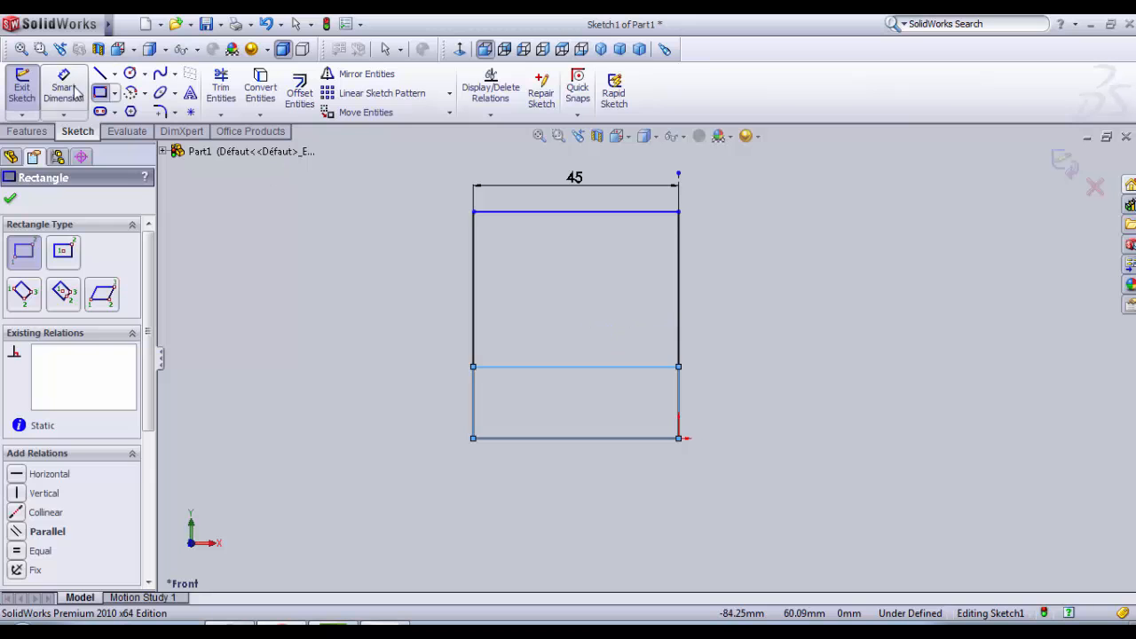
{"action": "left_click", "coordinate": [619, 366]}
{"action": "left_click", "coordinate": [622, 438]}
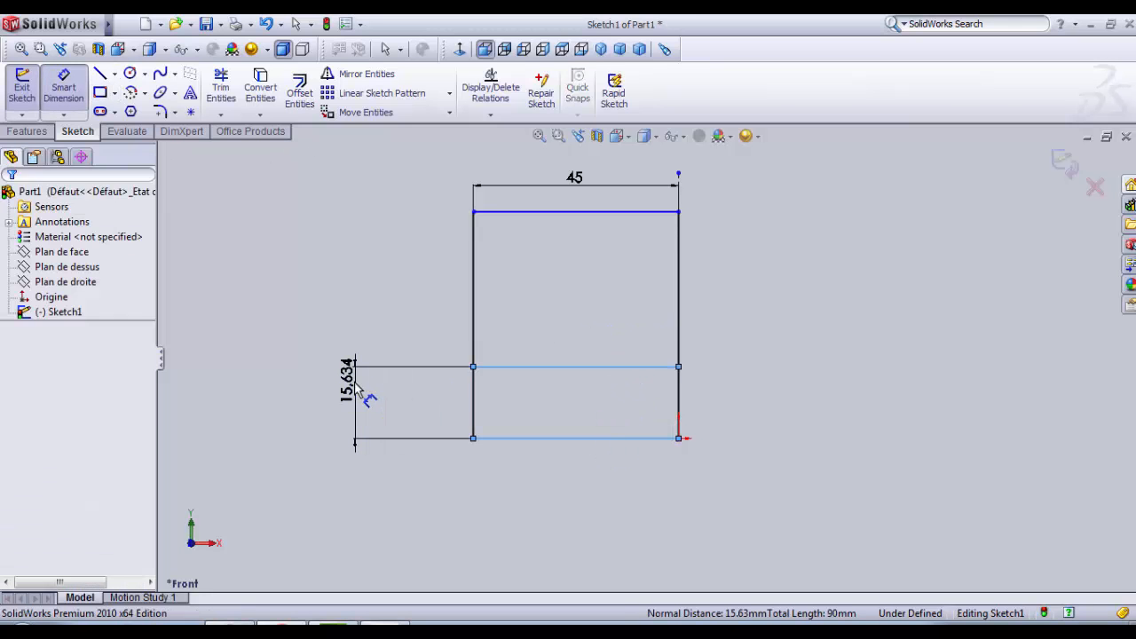
{"action": "left_click", "coordinate": [355, 388]}
{"action": "type", "text": "8"}
{"action": "key", "text": "Return"}
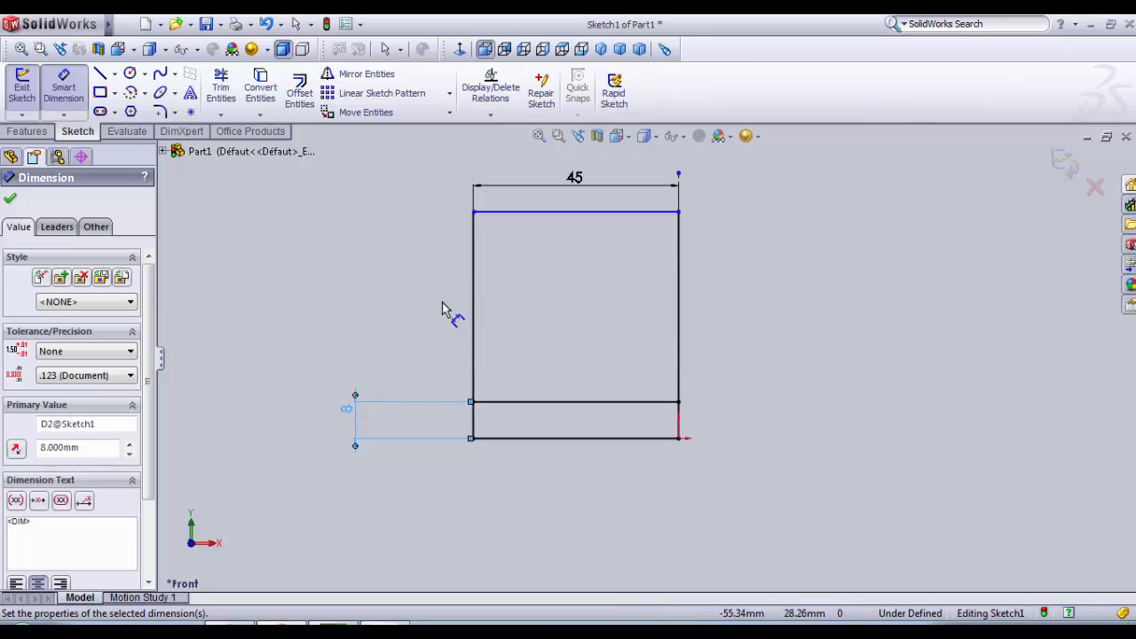
Step: Dimension the distance between the lower rectangle's upper line and the profile's uppermost edge to 24.5 mm
{"action": "scroll", "coordinate": [448, 293], "scroll_direction": "down", "scroll_amount": 1}
{"action": "scroll", "coordinate": [490, 282], "scroll_direction": "up", "scroll_amount": 1}
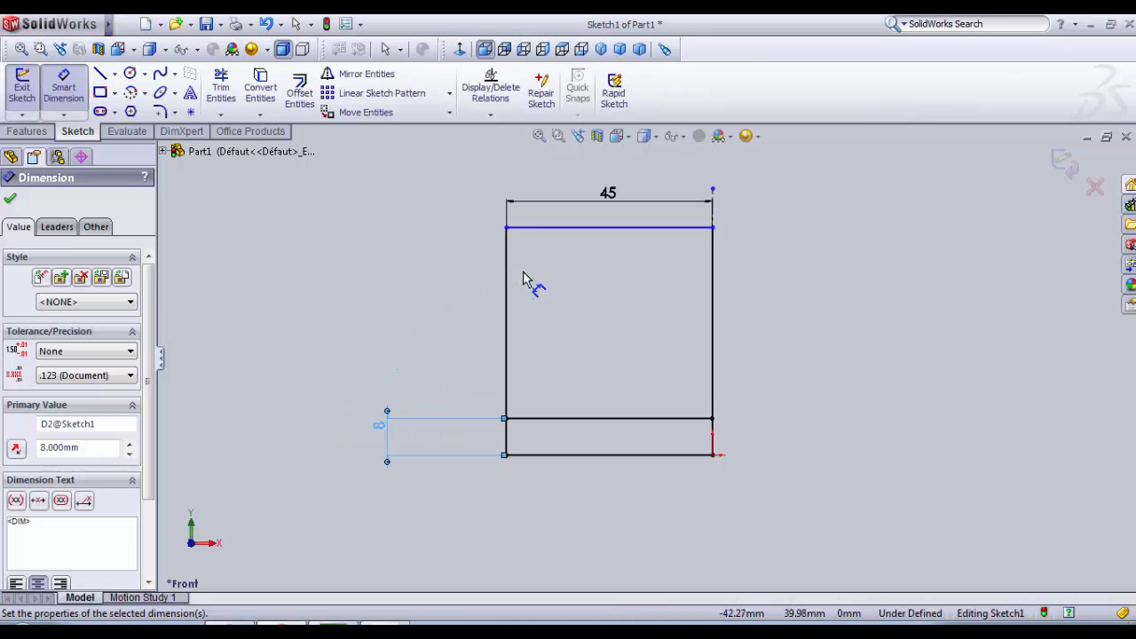
{"action": "left_click", "coordinate": [509, 284]}
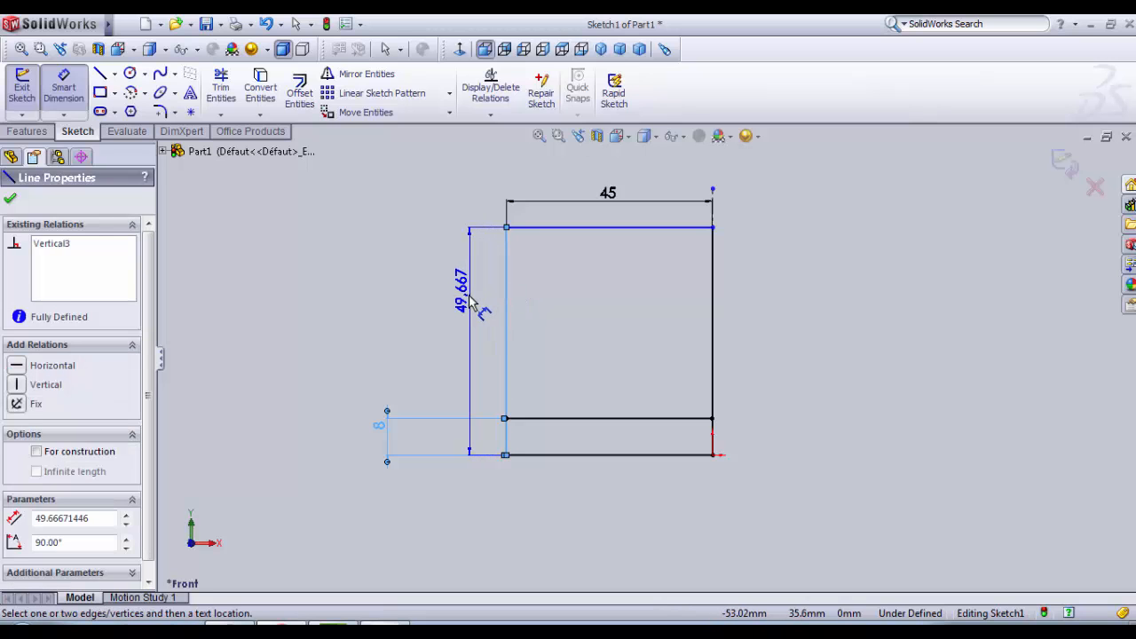
{"action": "key", "text": "Escape"}
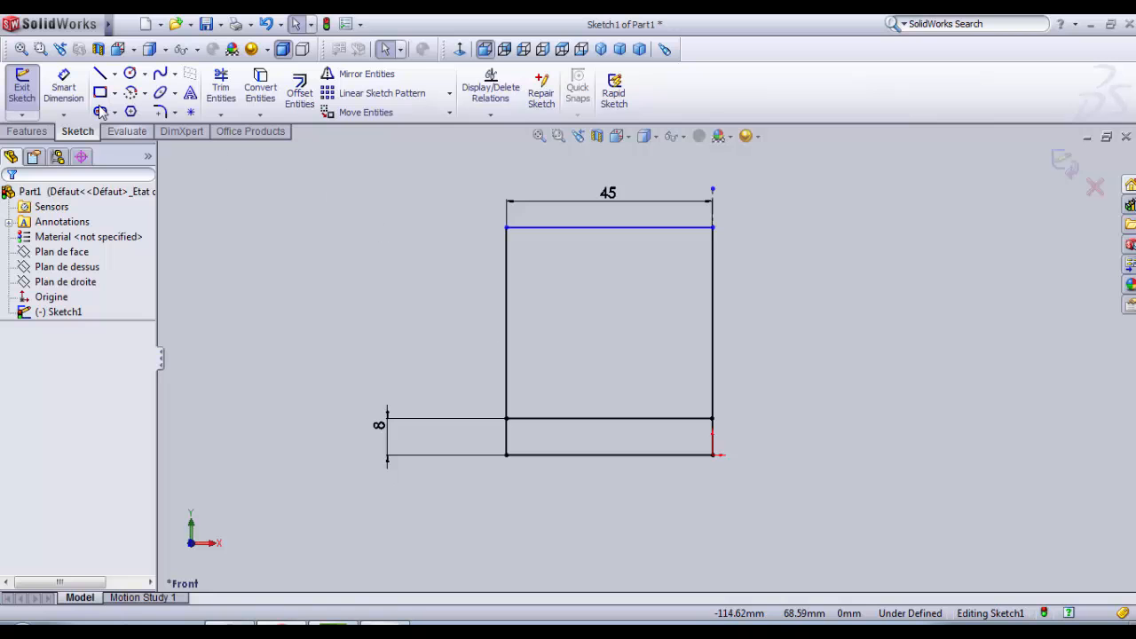
{"action": "left_click", "coordinate": [602, 419]}
{"action": "left_click", "coordinate": [604, 228]}
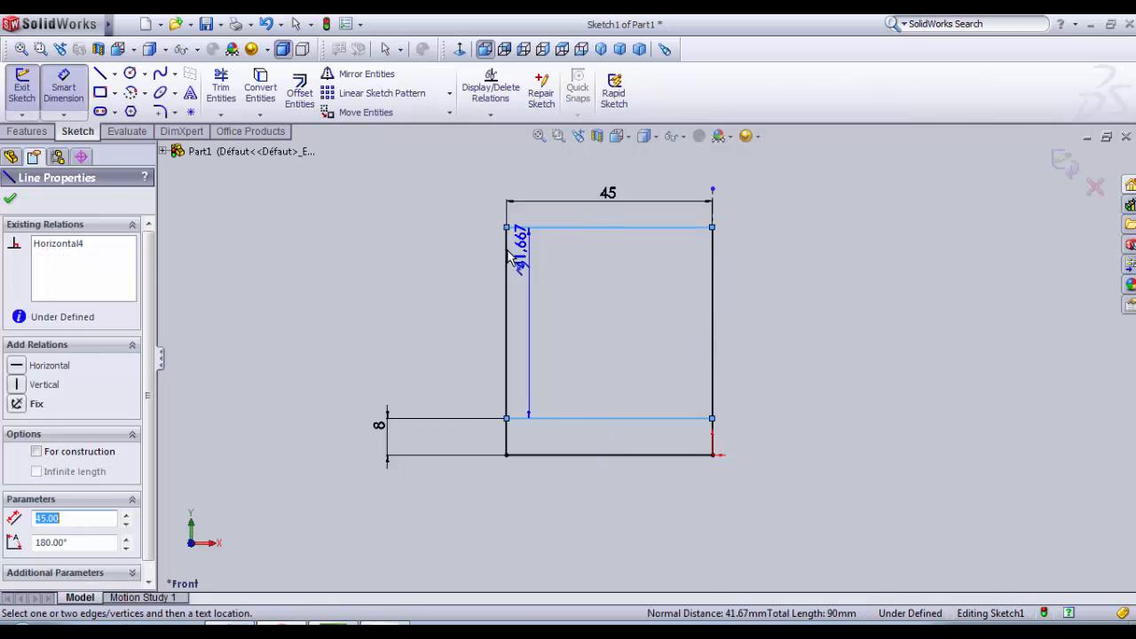
{"action": "left_click", "coordinate": [477, 263]}
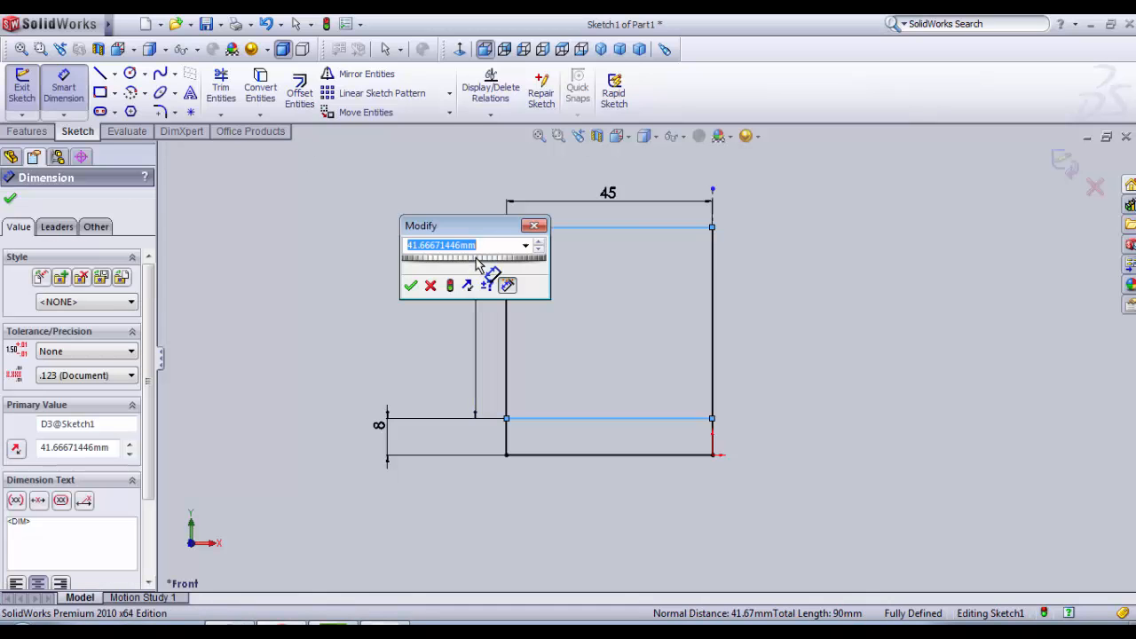
{"action": "type", "text": "24.5"}
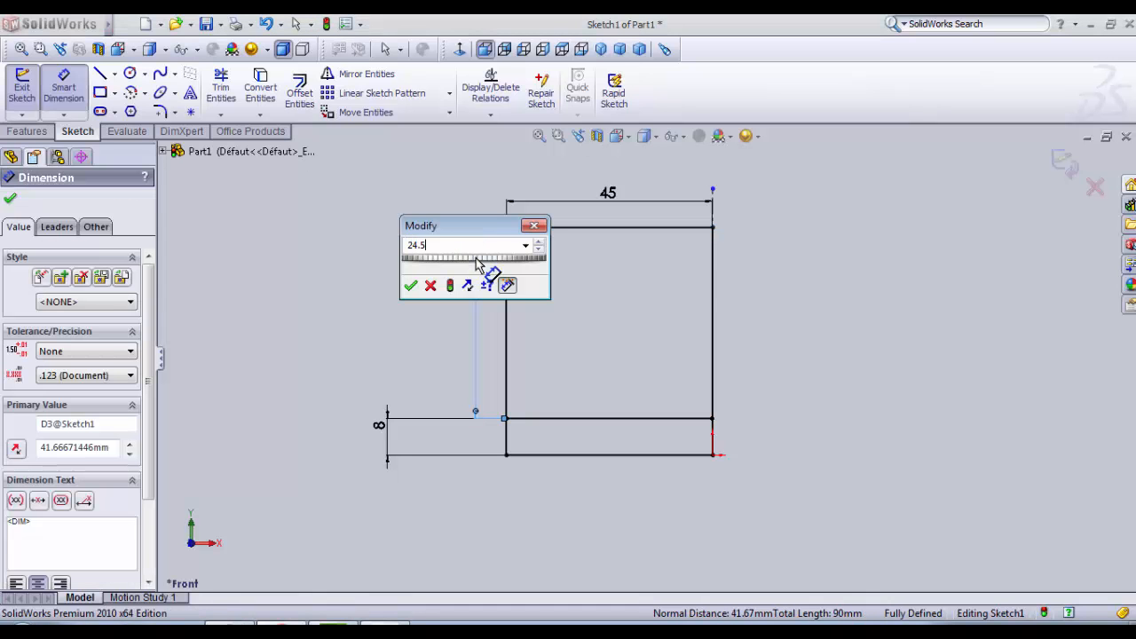
{"action": "key", "text": "Return"}
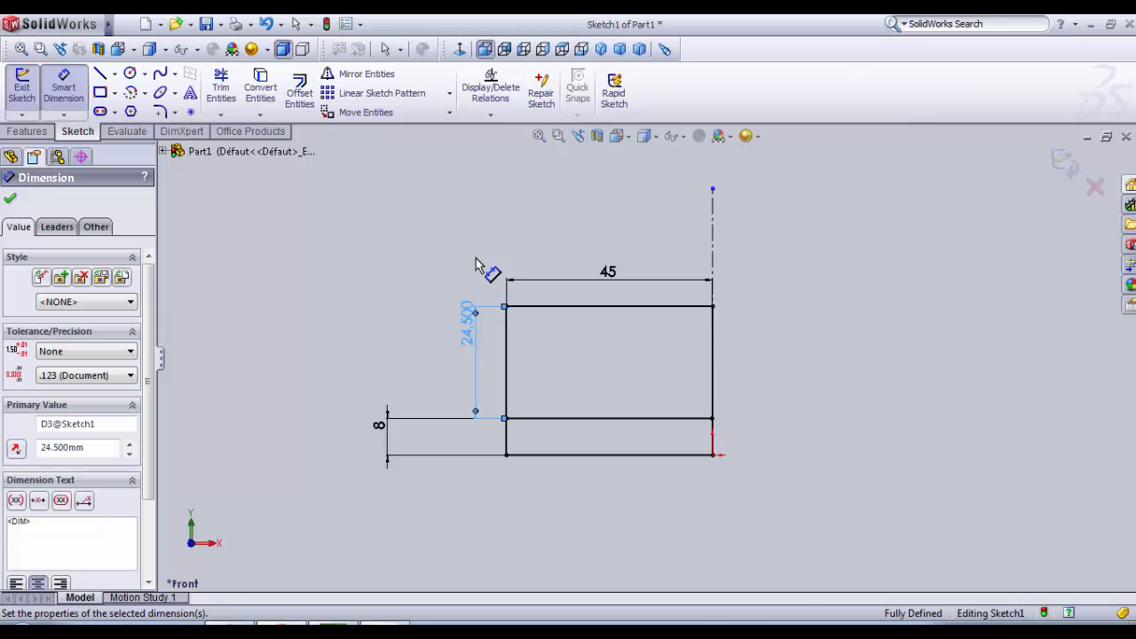
Step: Sketch a rectangle about 23 mm wide and 25 mm high from the profile's upper edge down into the 8 mm band
{"action": "scroll", "coordinate": [673, 364], "scroll_direction": "down", "scroll_amount": 2}
{"action": "scroll", "coordinate": [671, 356], "scroll_direction": "down", "scroll_amount": 1}
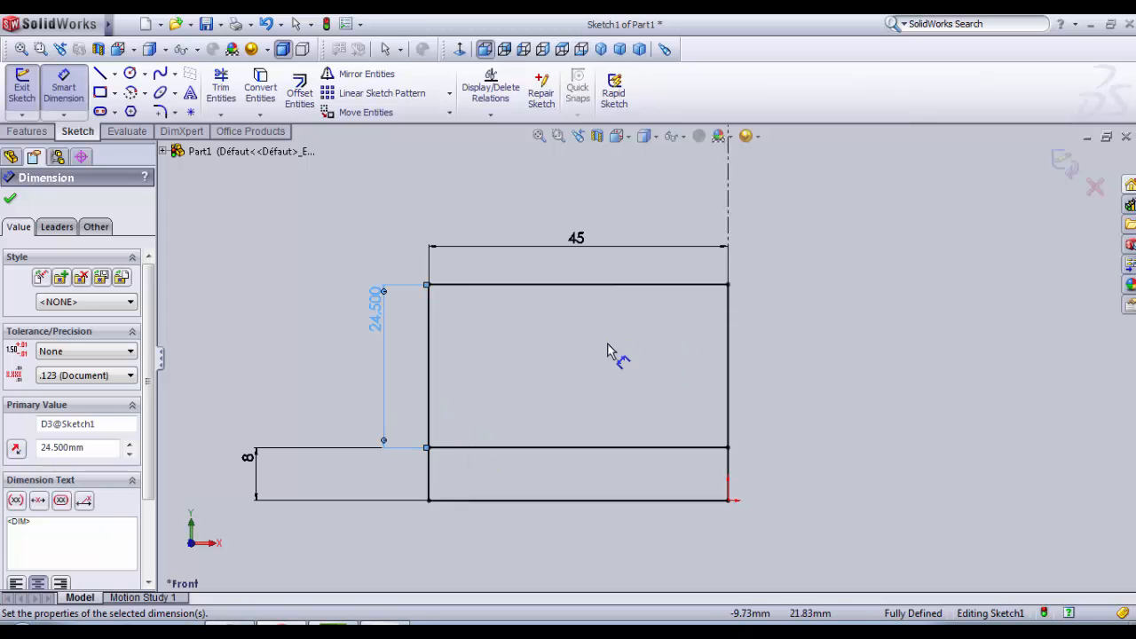
{"action": "left_click", "coordinate": [103, 92]}
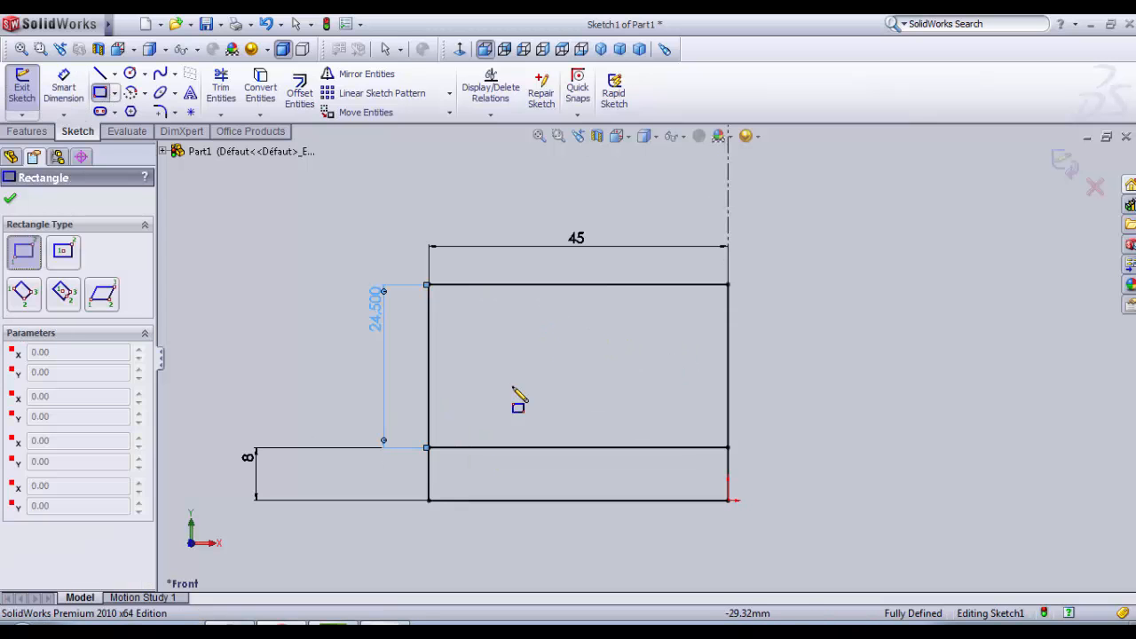
{"action": "left_click", "coordinate": [497, 286]}
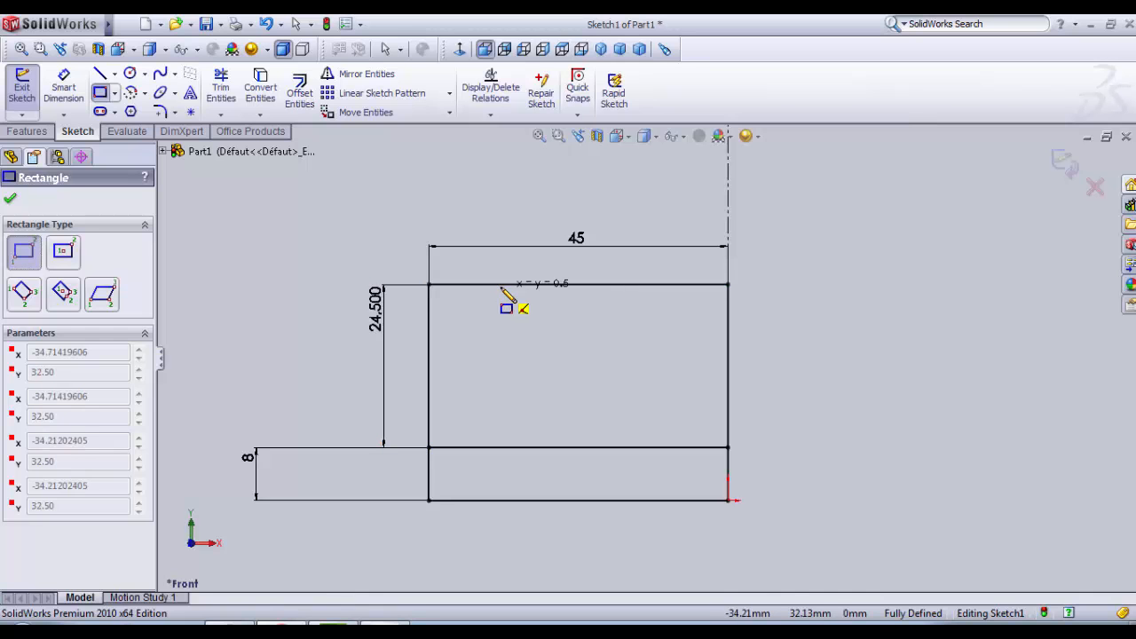
{"action": "left_click", "coordinate": [652, 455]}
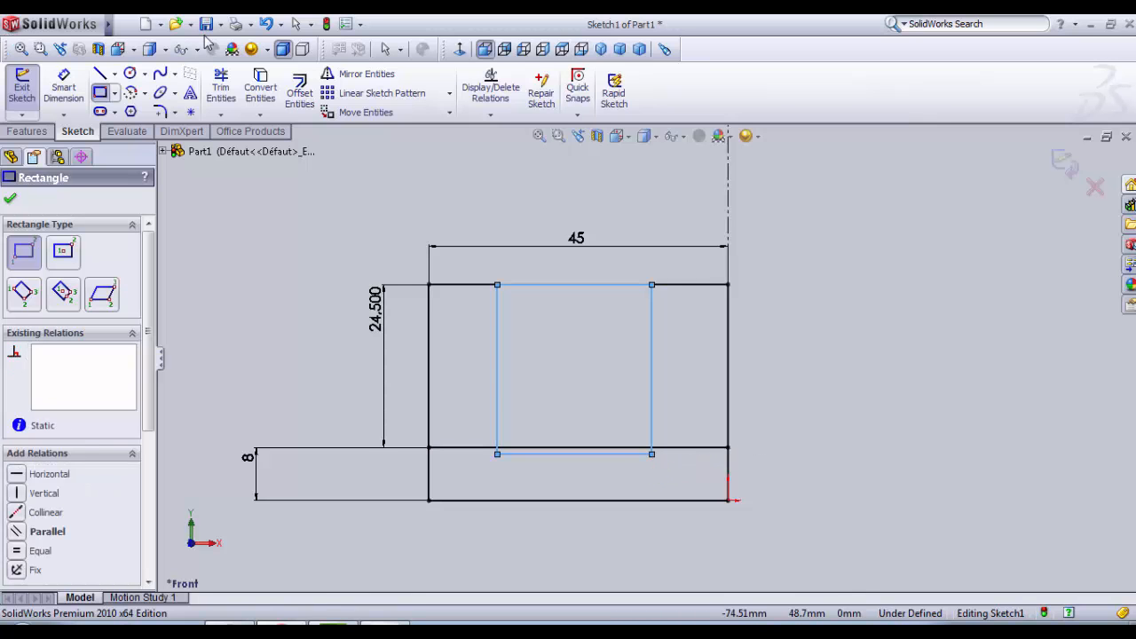
{"action": "key", "text": "Escape"}
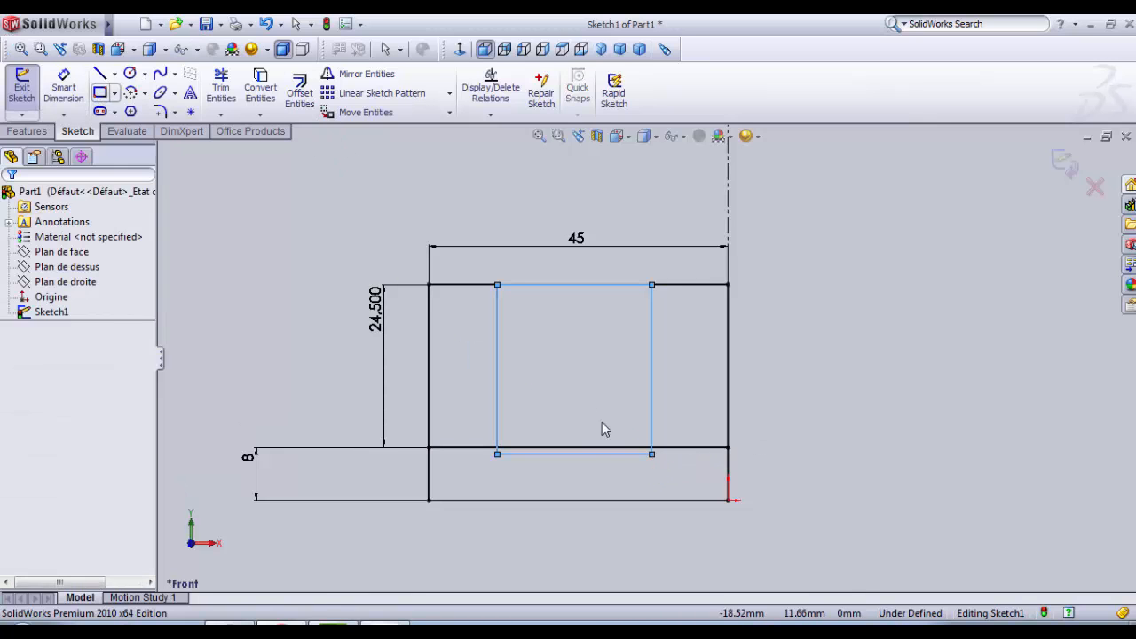
{"action": "left_click", "coordinate": [628, 539]}
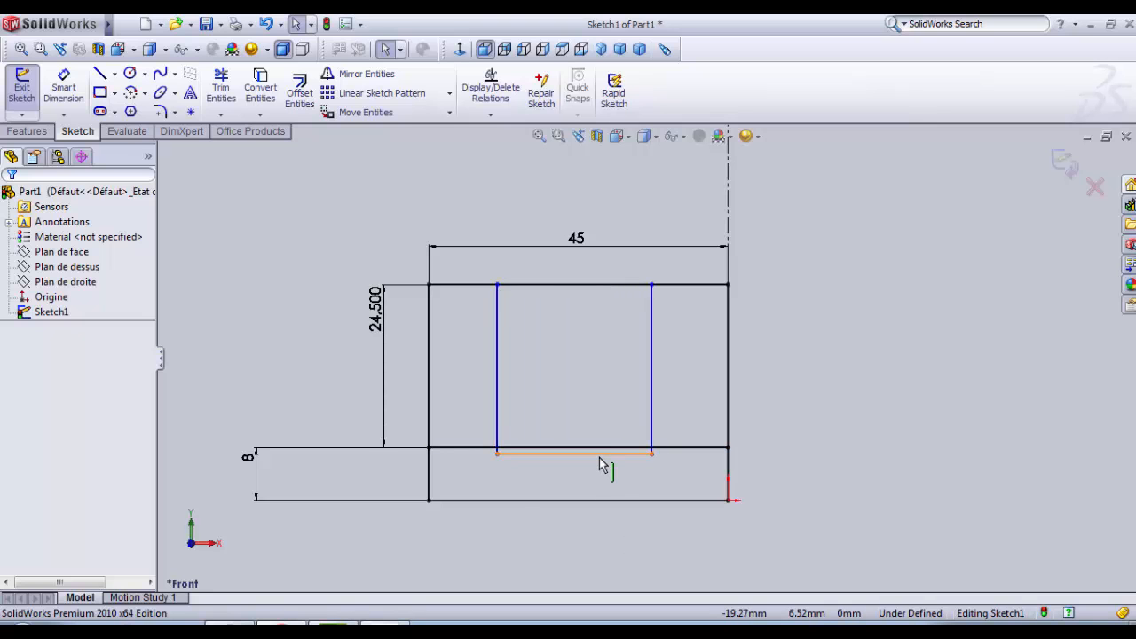
Step: Make the inner rectangle's lower line collinear with the upper line of the 8 mm band
{"action": "left_click_drag", "start_coordinate": [600, 457], "coordinate": [598, 446]}
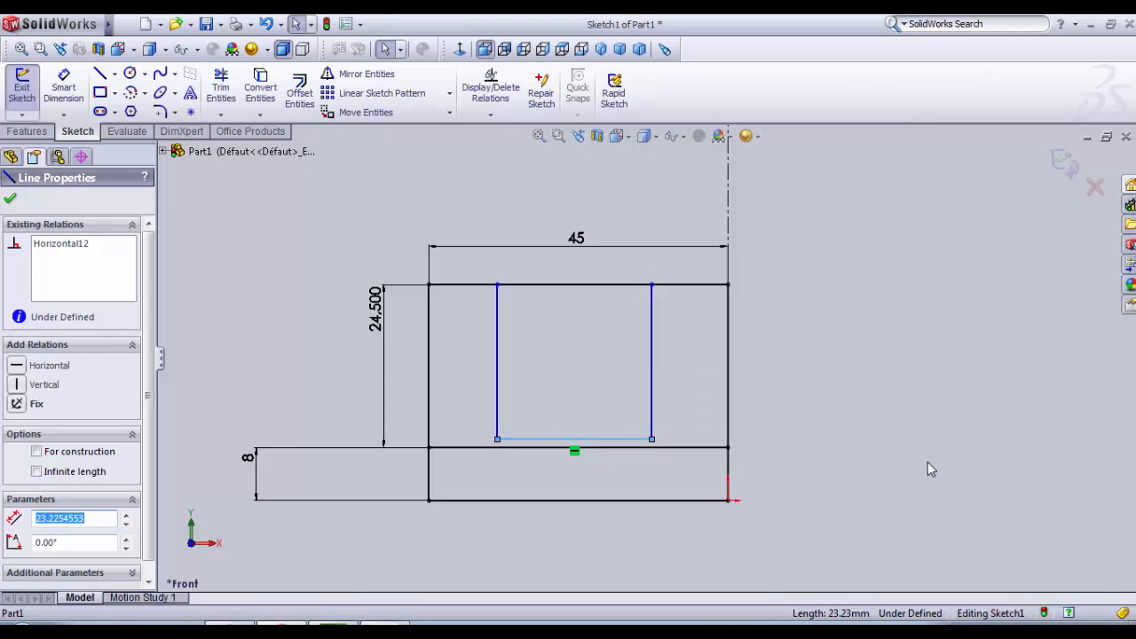
{"action": "left_click", "coordinate": [862, 469]}
{"action": "left_click", "coordinate": [611, 441]}
{"action": "left_click", "coordinate": [622, 450], "text": "ctrl"}
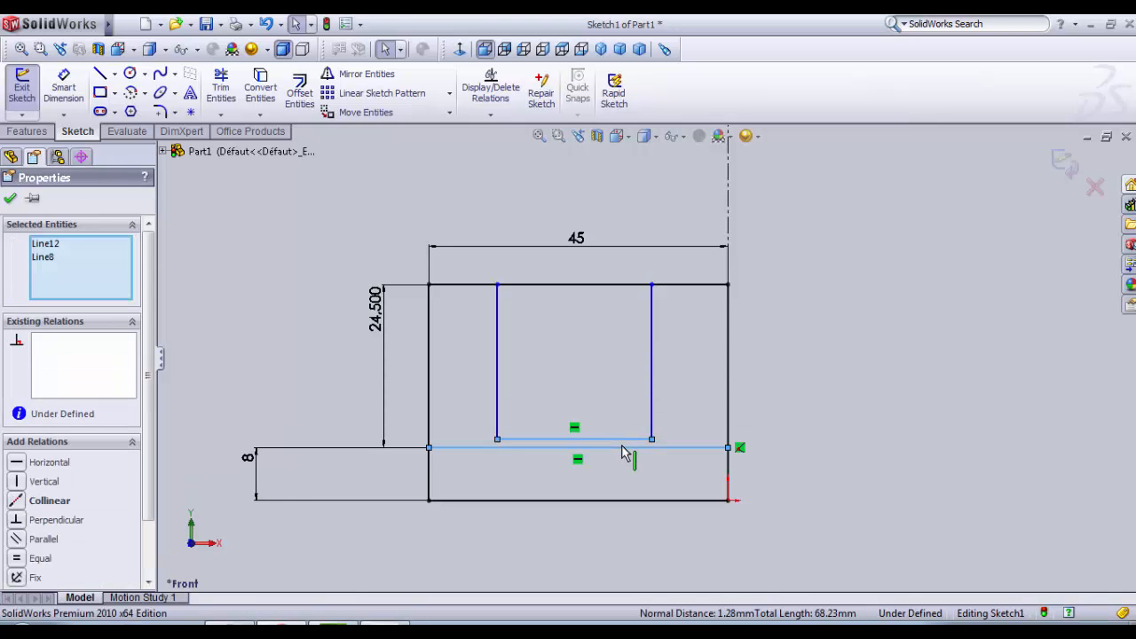
{"action": "left_click", "coordinate": [18, 504]}
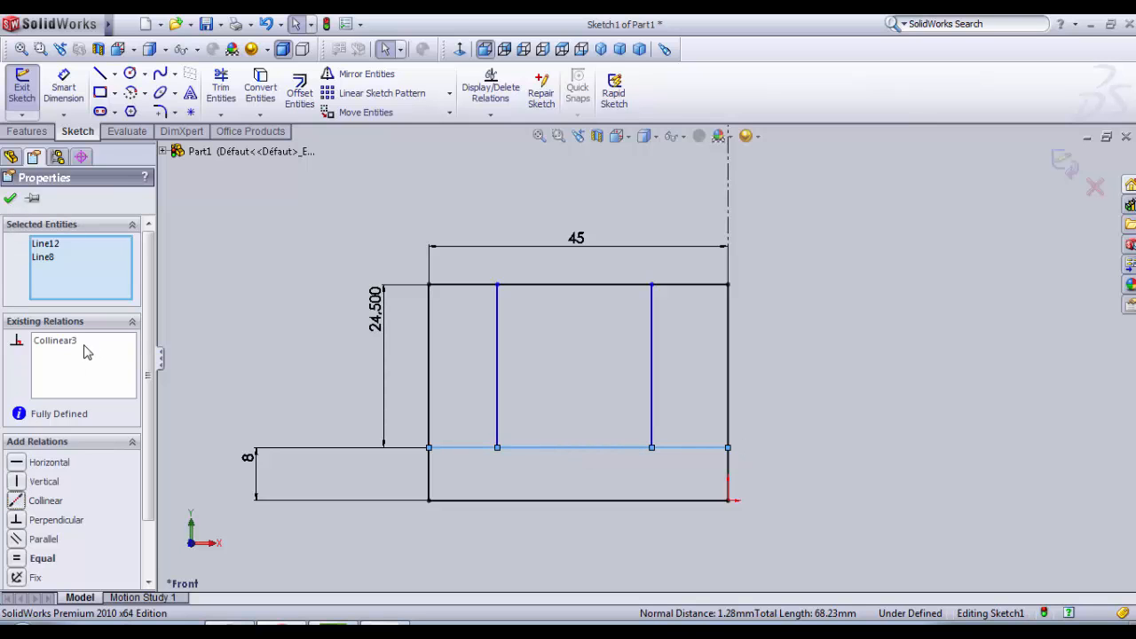
{"action": "left_click", "coordinate": [53, 341]}
{"action": "left_click", "coordinate": [267, 309]}
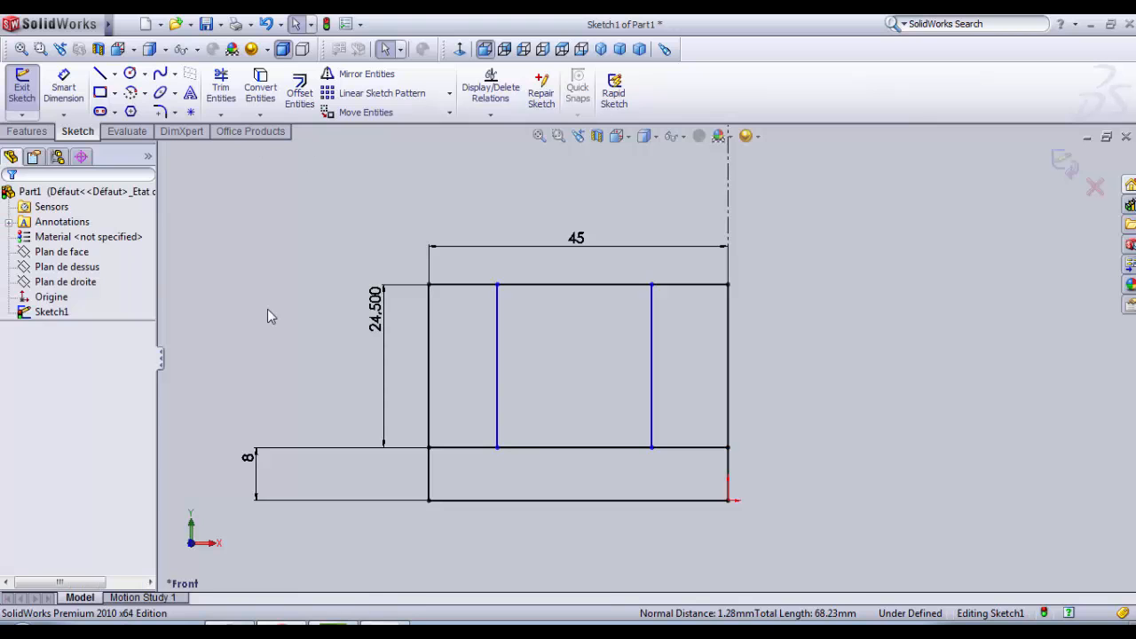
Step: Dimension the distance from the profile's outer vertical edge to the inner rectangle's nearer side to 12 mm
{"action": "left_click", "coordinate": [84, 95]}
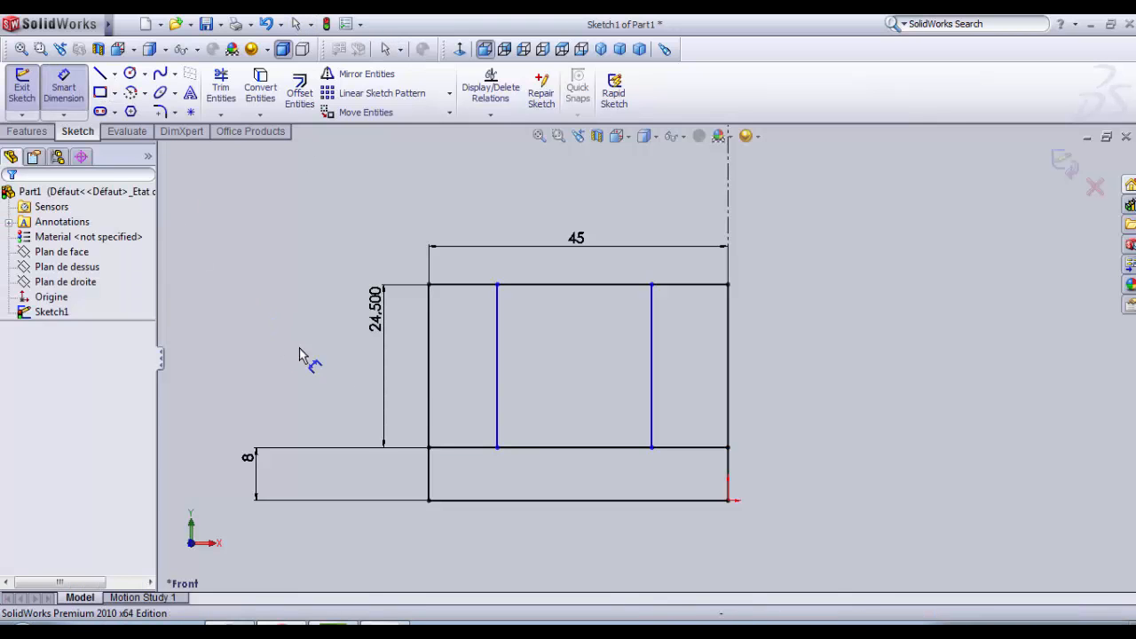
{"action": "left_click", "coordinate": [432, 379]}
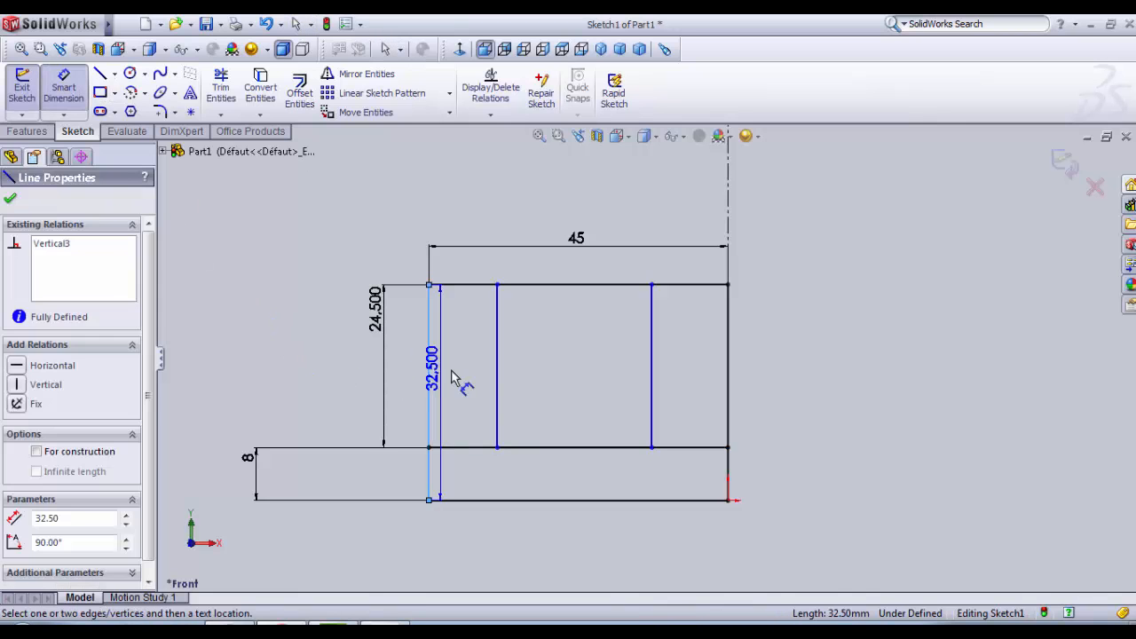
{"action": "left_click", "coordinate": [497, 384]}
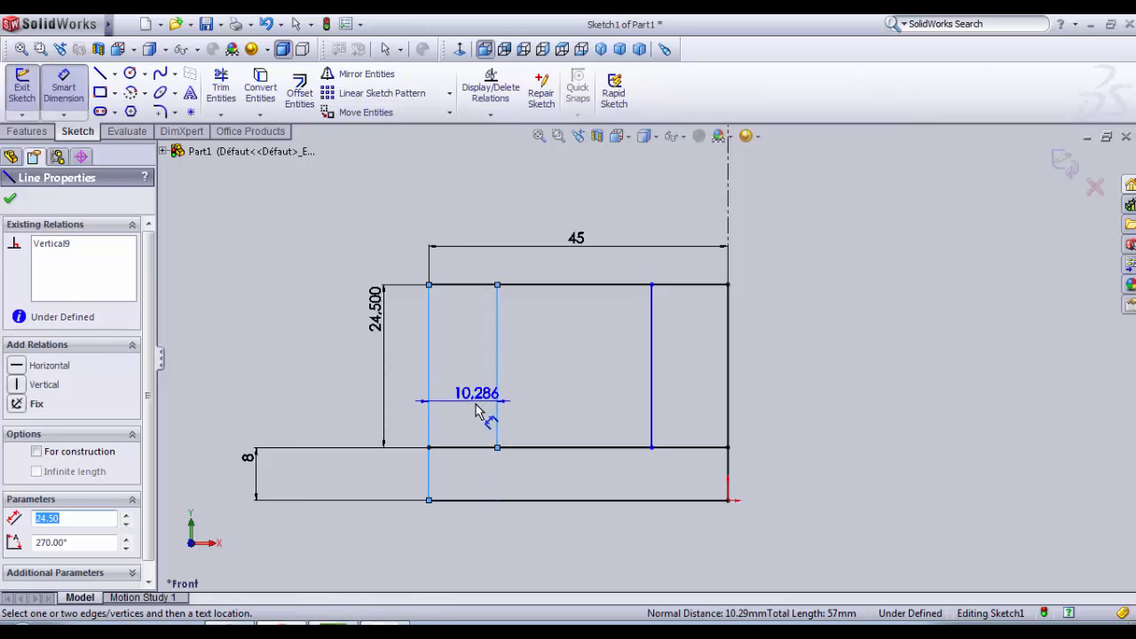
{"action": "left_click", "coordinate": [477, 410]}
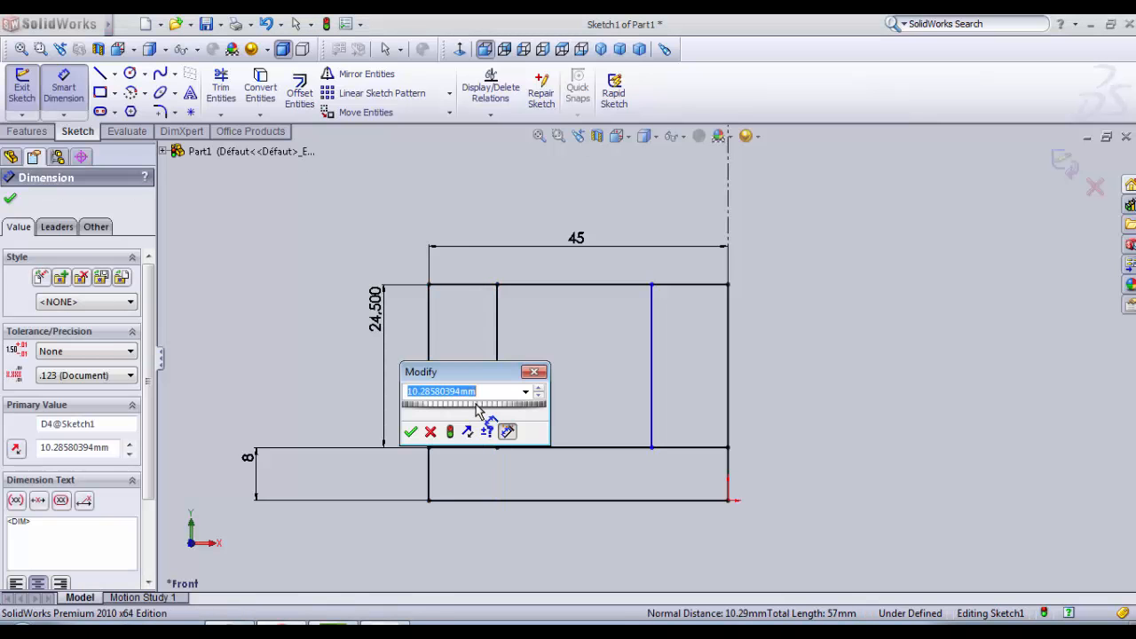
{"action": "type", "text": "12"}
{"action": "key", "text": "Return"}
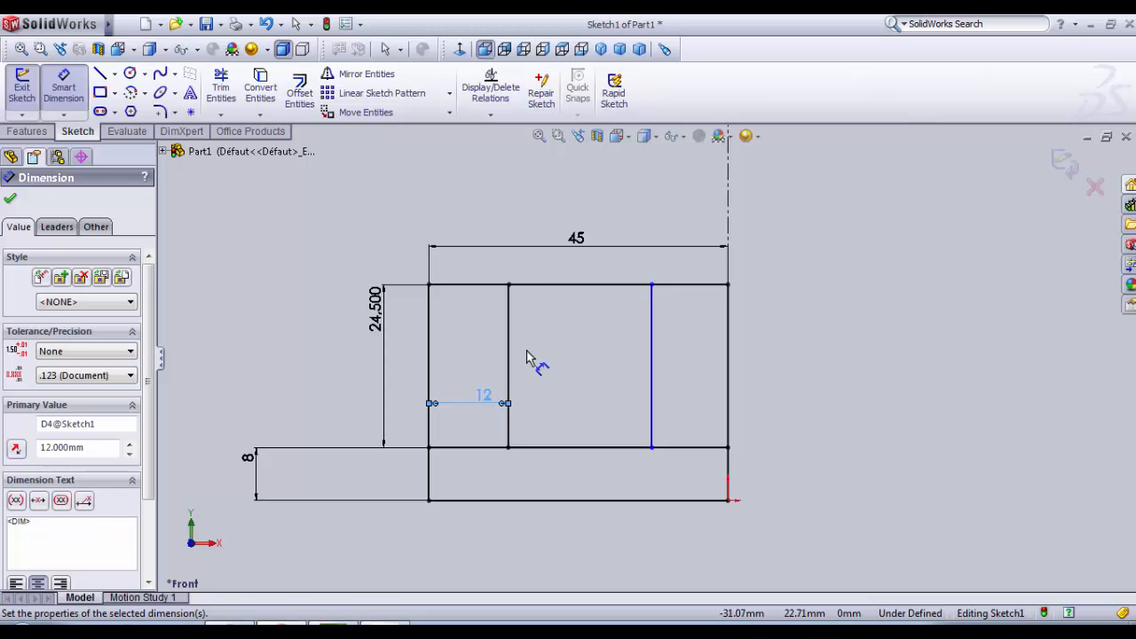
Step: Dimension the inner rectangle's width to 21 mm
{"action": "left_click", "coordinate": [510, 376]}
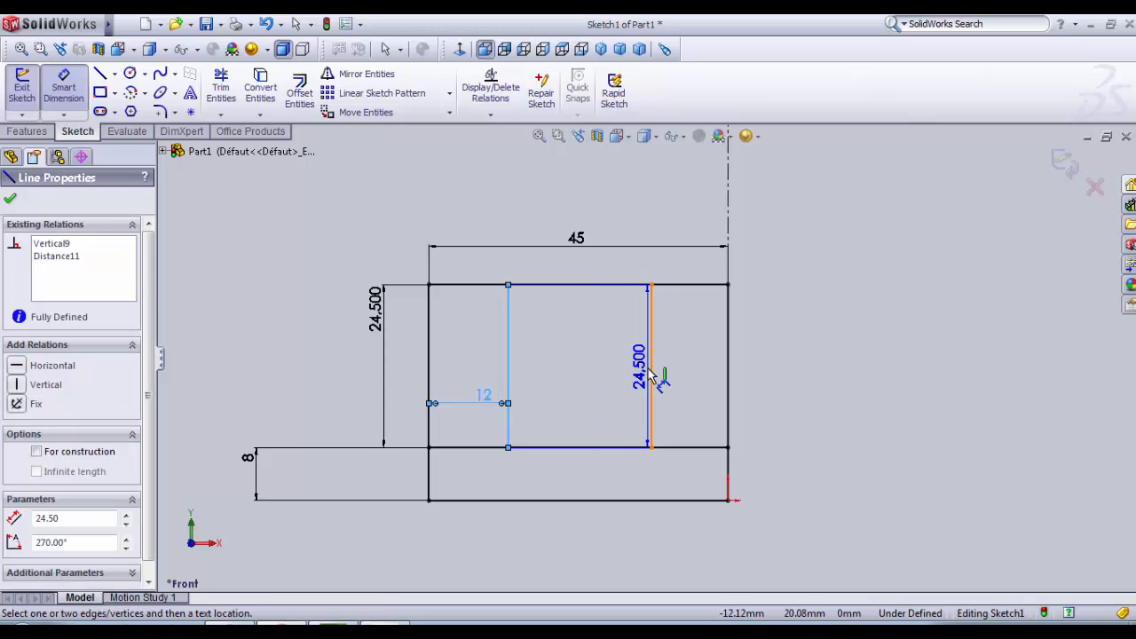
{"action": "left_click", "coordinate": [652, 376]}
{"action": "left_click", "coordinate": [601, 371]}
{"action": "type", "text": "2"}
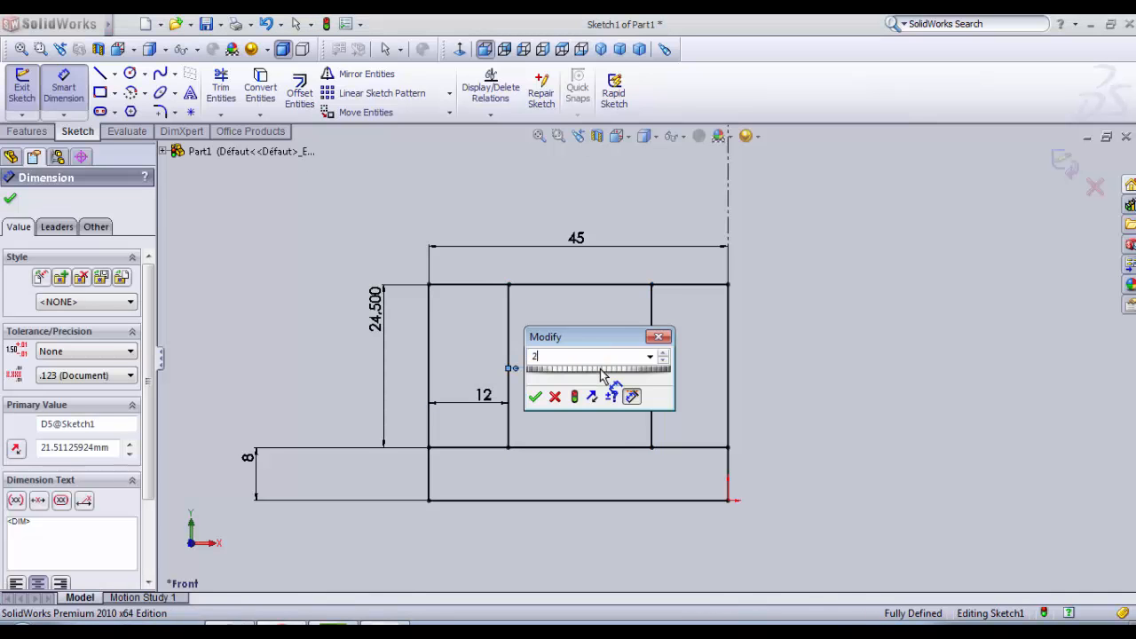
{"action": "type", "text": "1"}
{"action": "key", "text": "Return"}
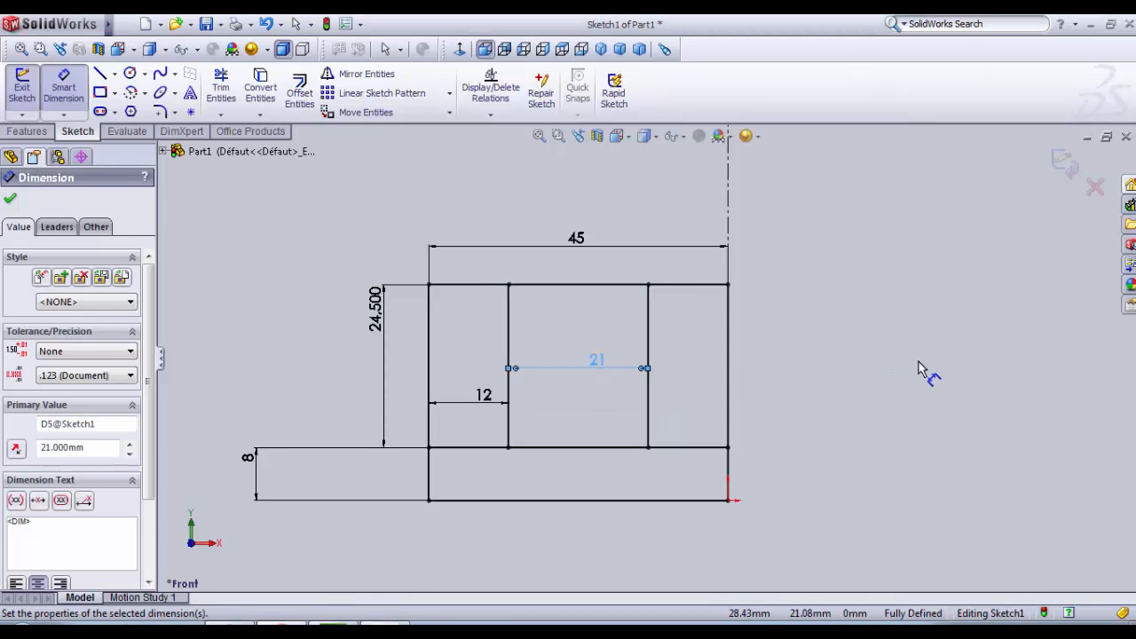
{"action": "left_click", "coordinate": [919, 369]}
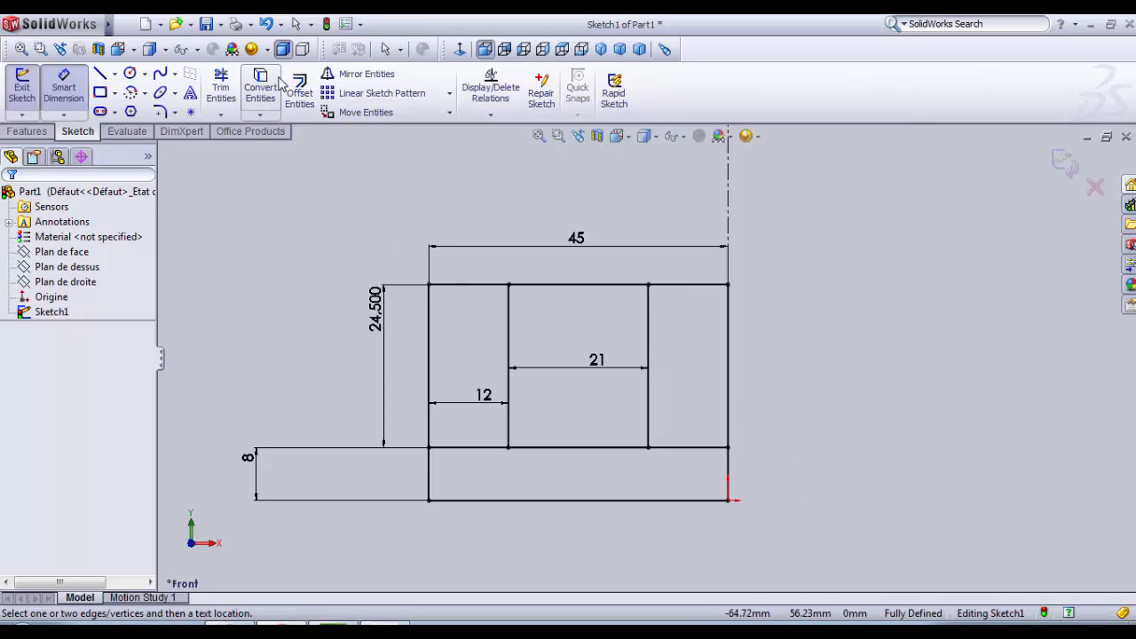
Step: Trim to closest the outline beside the inner rectangle above the 8 mm band and the line between both, leaving one stepped outline
{"action": "left_click", "coordinate": [221, 86]}
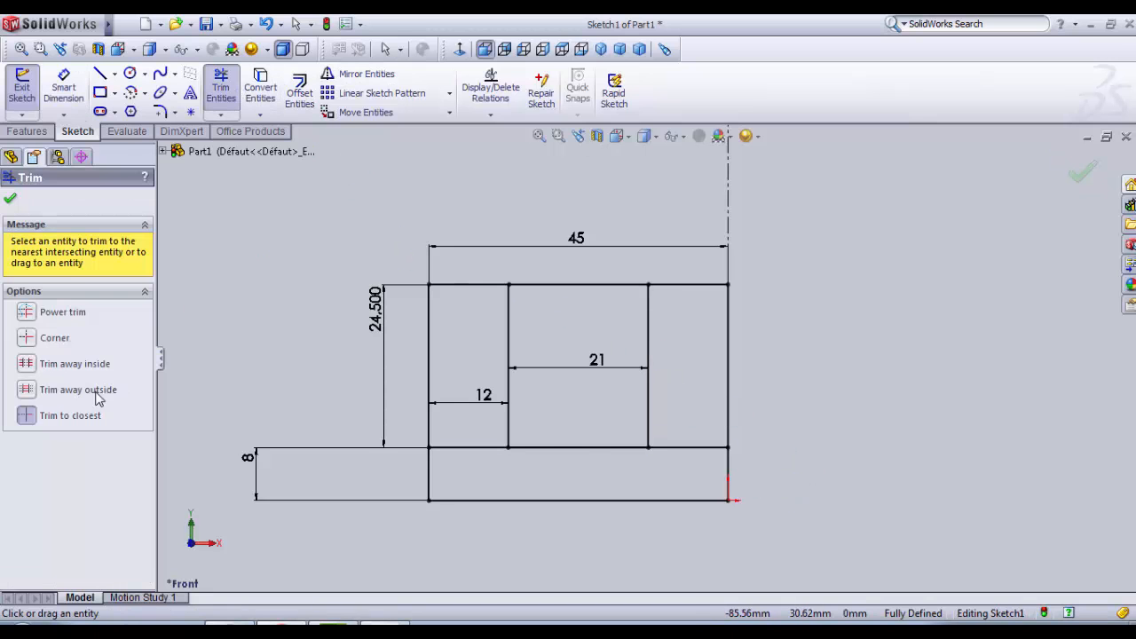
{"action": "left_click", "coordinate": [31, 423]}
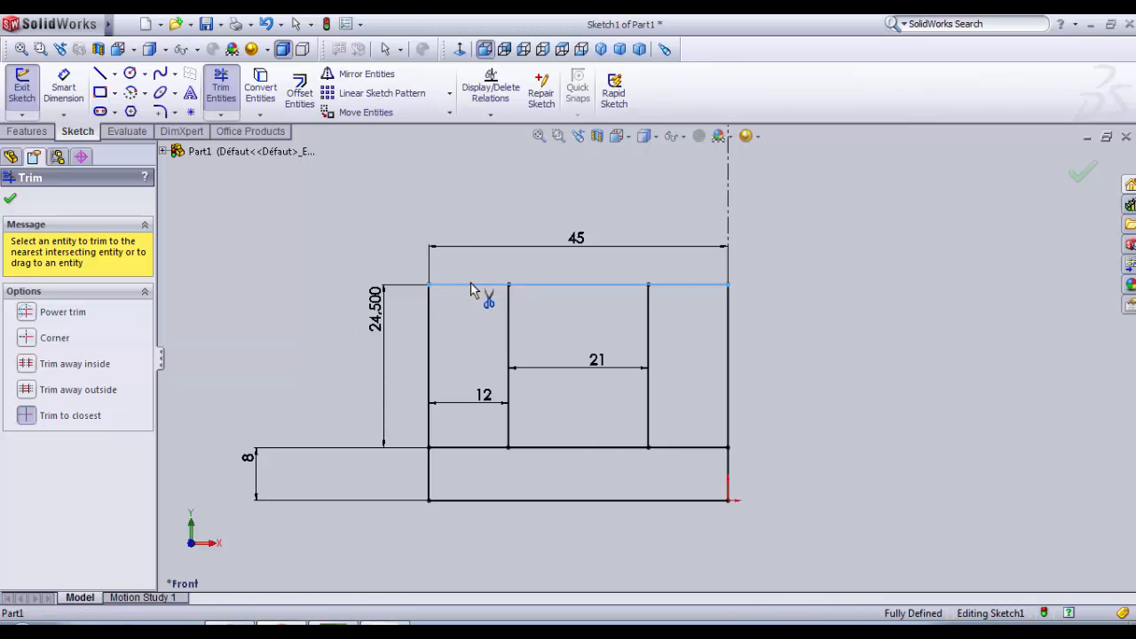
{"action": "left_click", "coordinate": [431, 332]}
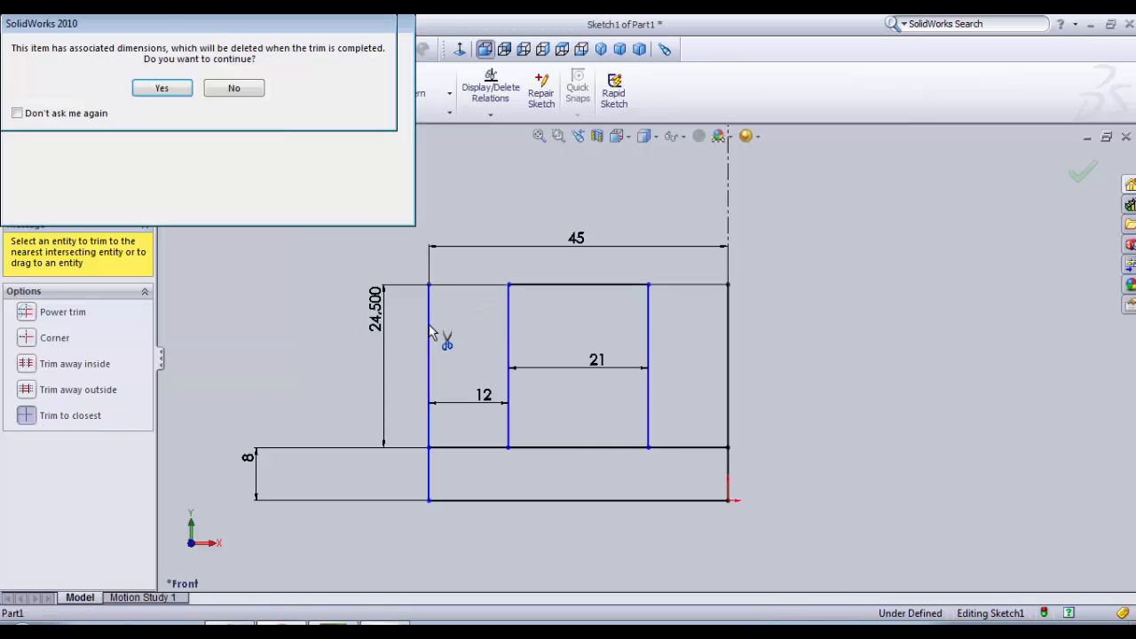
{"action": "left_click", "coordinate": [161, 88]}
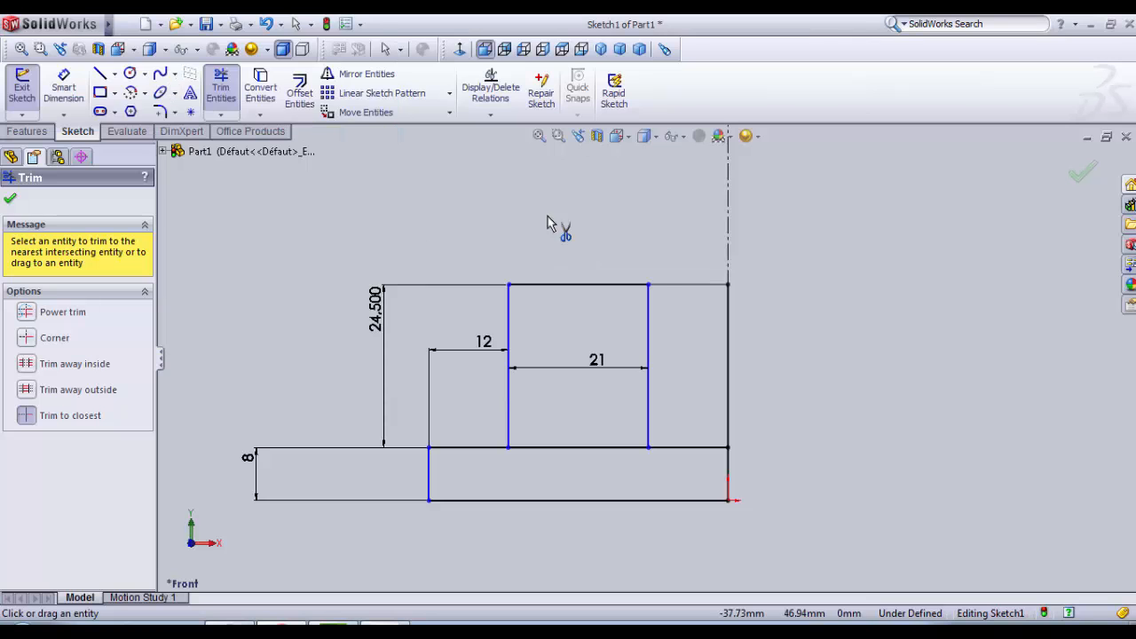
{"action": "left_click", "coordinate": [730, 346]}
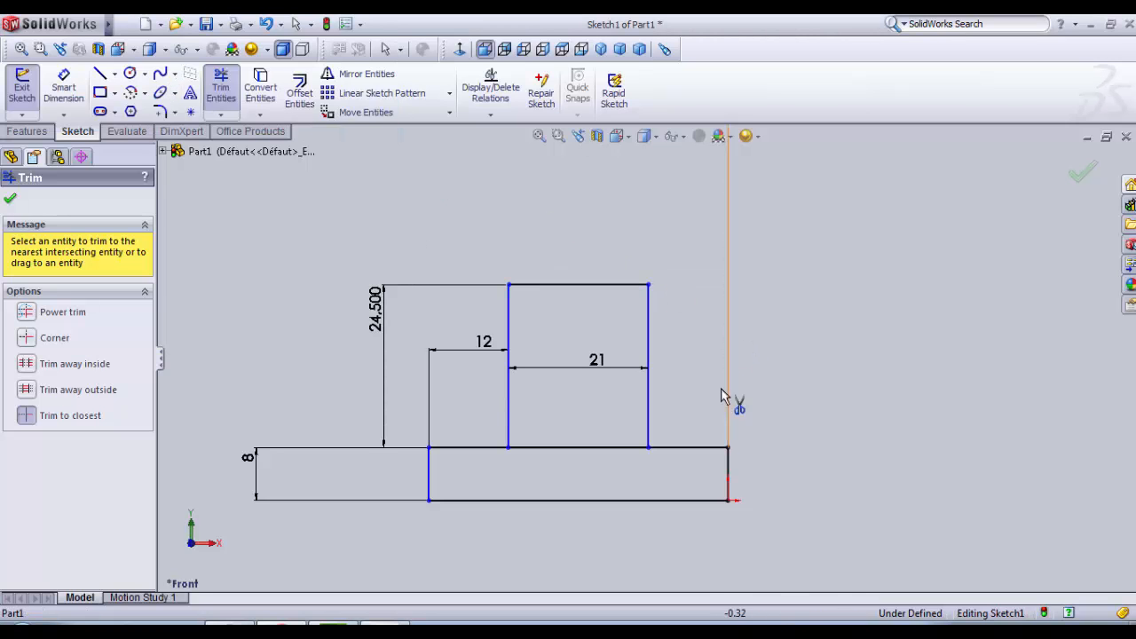
{"action": "left_click", "coordinate": [590, 448]}
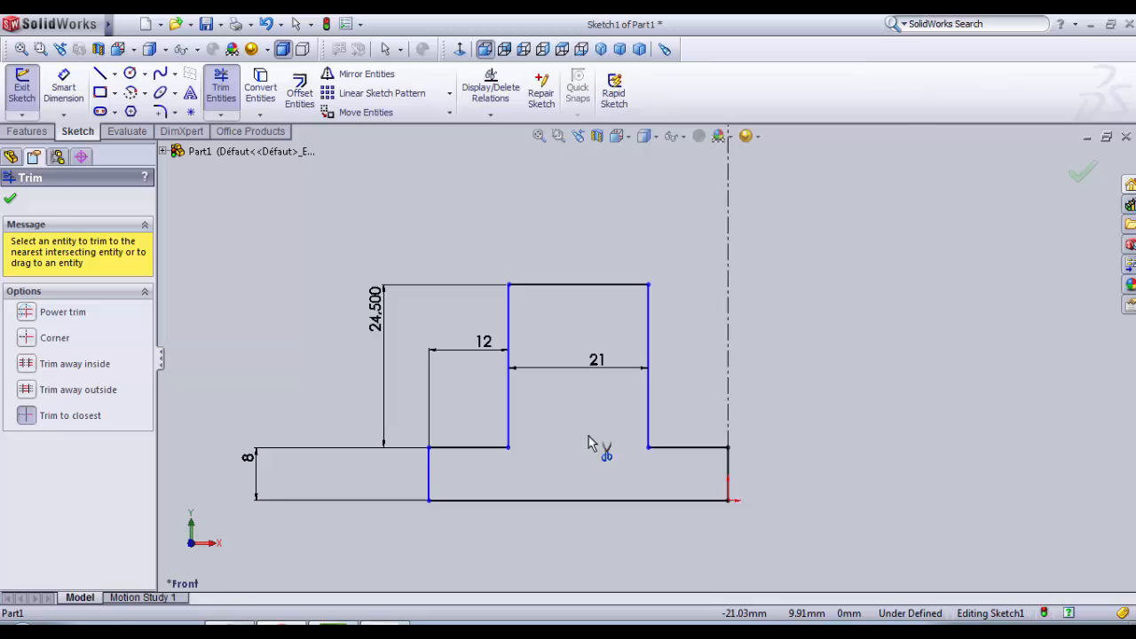
Step: Mirror the stepped outline with copy about the 8 mm vertical line at the origin
{"action": "left_click", "coordinate": [359, 74]}
{"action": "left_click", "coordinate": [95, 413]}
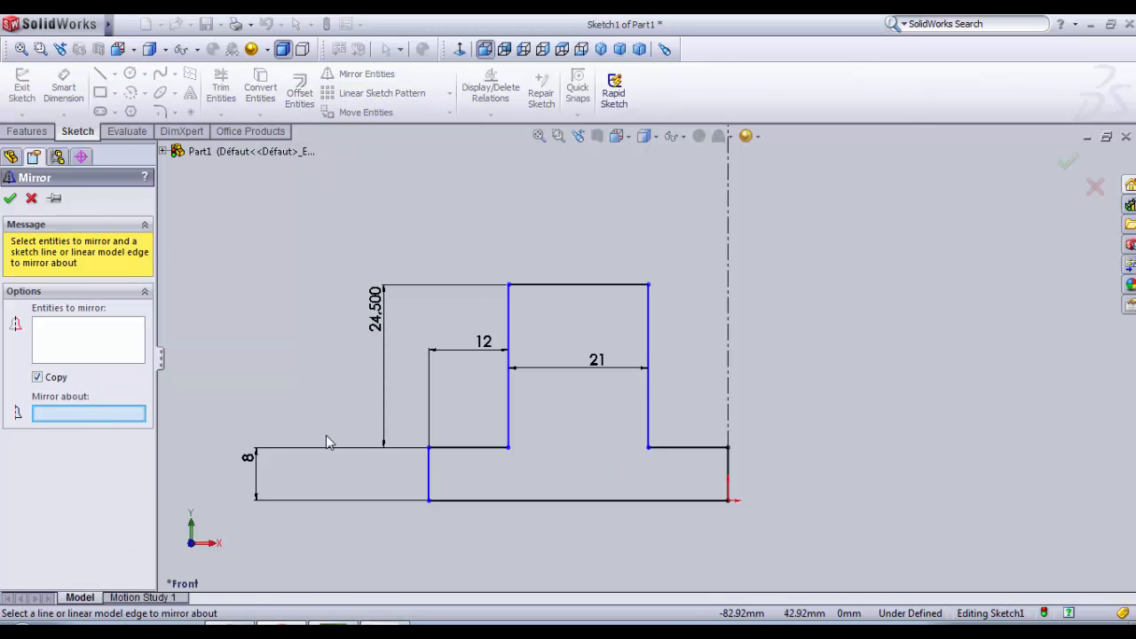
{"action": "left_click", "coordinate": [729, 479]}
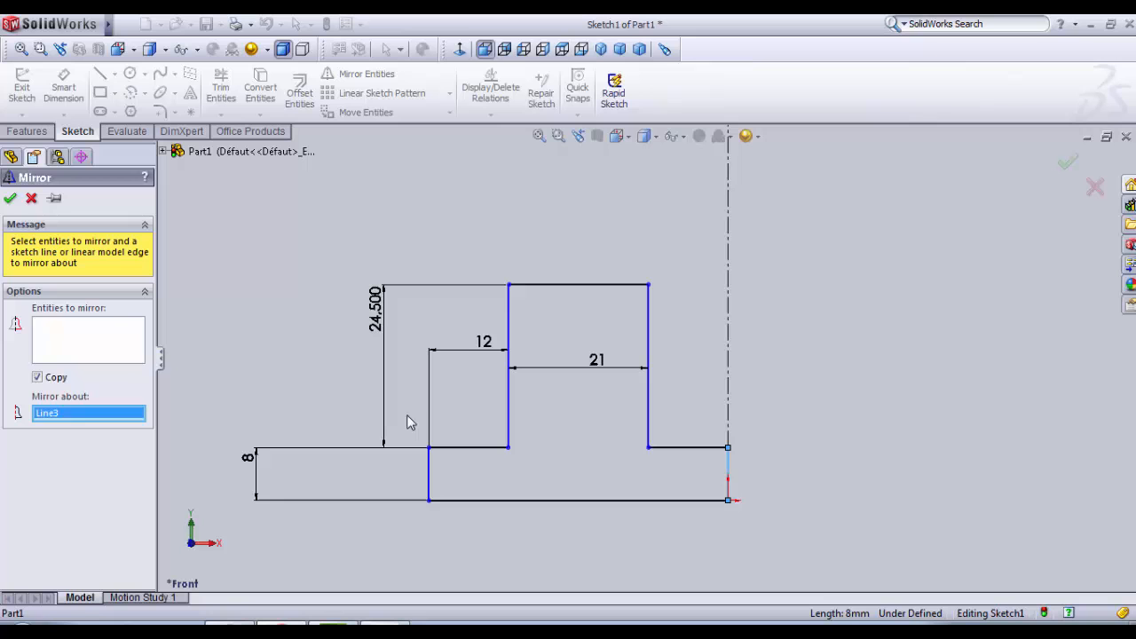
{"action": "left_click", "coordinate": [93, 336]}
{"action": "mouse_move", "coordinate": [345, 223]}
{"action": "left_mouse_down"}
{"action": "mouse_move", "coordinate": [665, 530]}
{"action": "mouse_move", "coordinate": [711, 545]}
{"action": "left_mouse_up"}
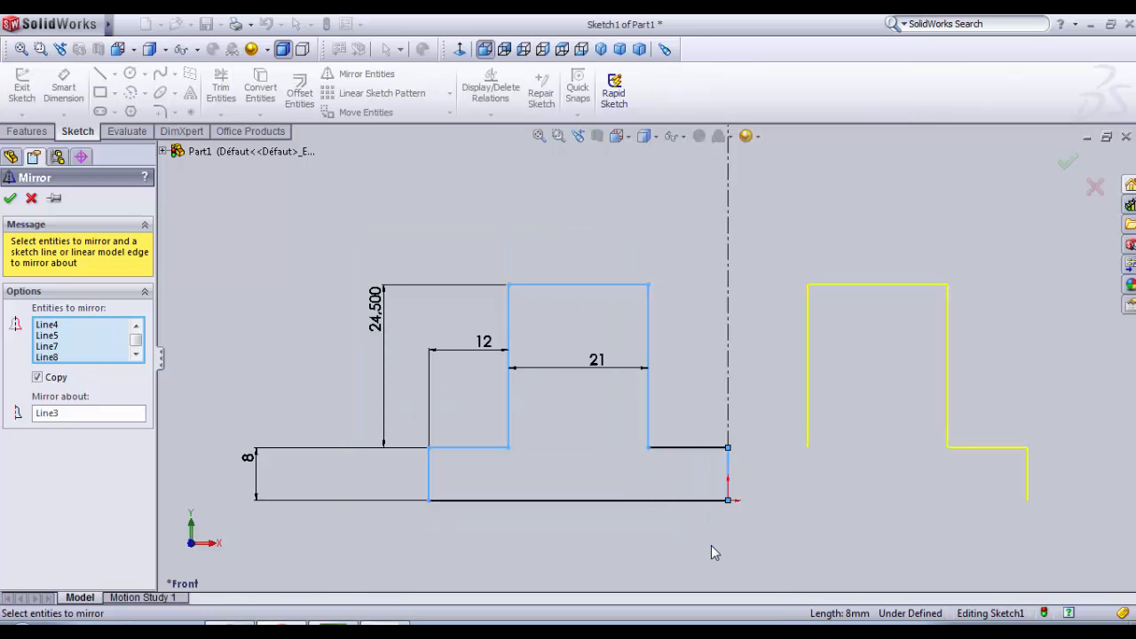
{"action": "left_click", "coordinate": [697, 499]}
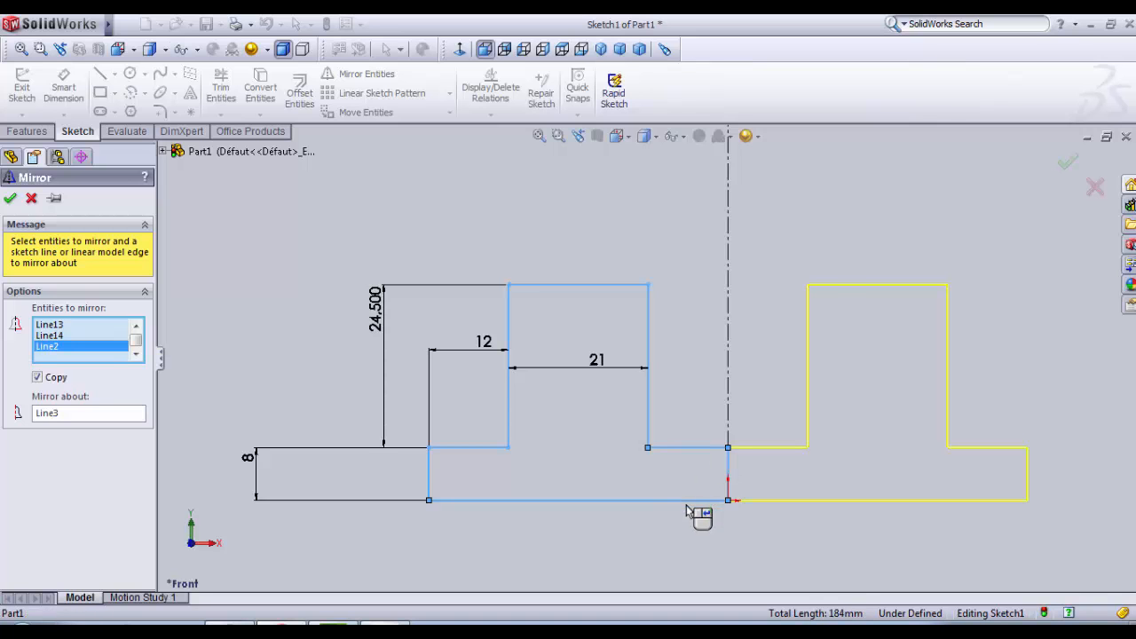
{"action": "key", "text": "z"}
{"action": "scroll", "coordinate": [733, 456], "scroll_direction": "down", "scroll_amount": 1}
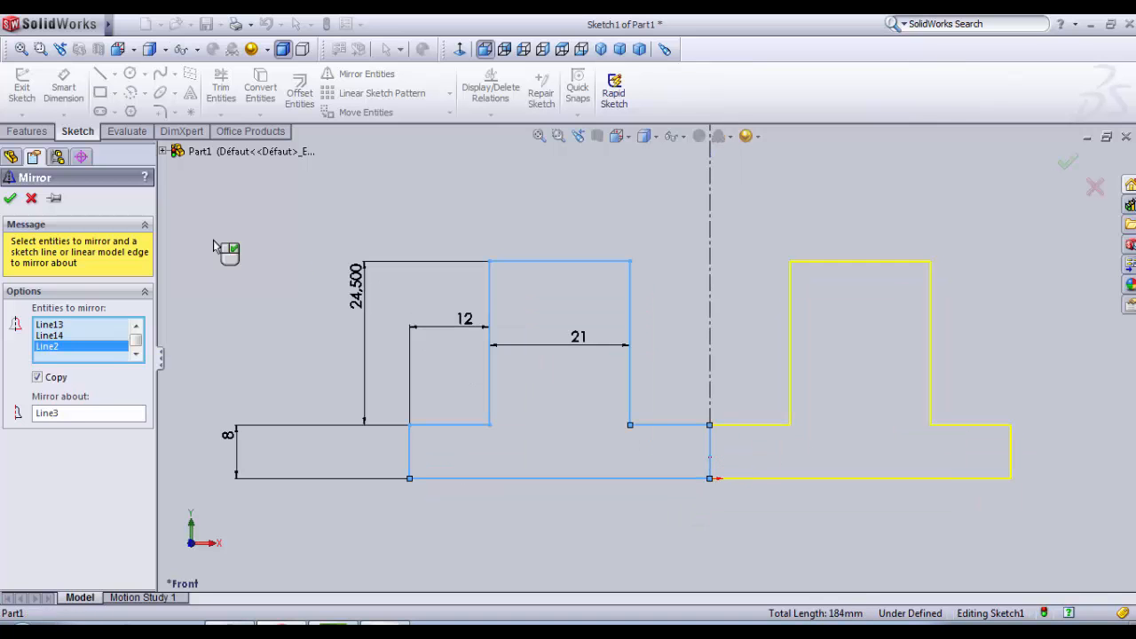
{"action": "left_click", "coordinate": [10, 198]}
Step: Trim away the vertical line at the origin that divides the two mirrored halves
{"action": "left_click", "coordinate": [221, 87]}
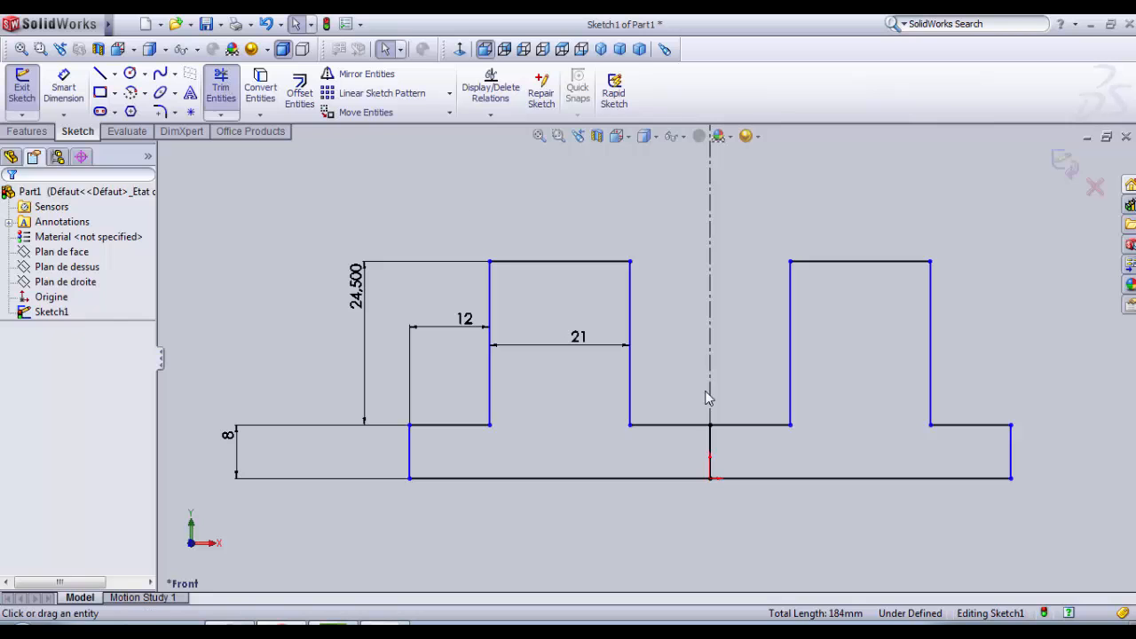
{"action": "mouse_move", "coordinate": [711, 457]}
{"action": "left_mouse_down"}
{"action": "mouse_move", "coordinate": [746, 452]}
{"action": "mouse_move", "coordinate": [713, 463]}
{"action": "mouse_move", "coordinate": [719, 476]}
{"action": "left_mouse_up"}
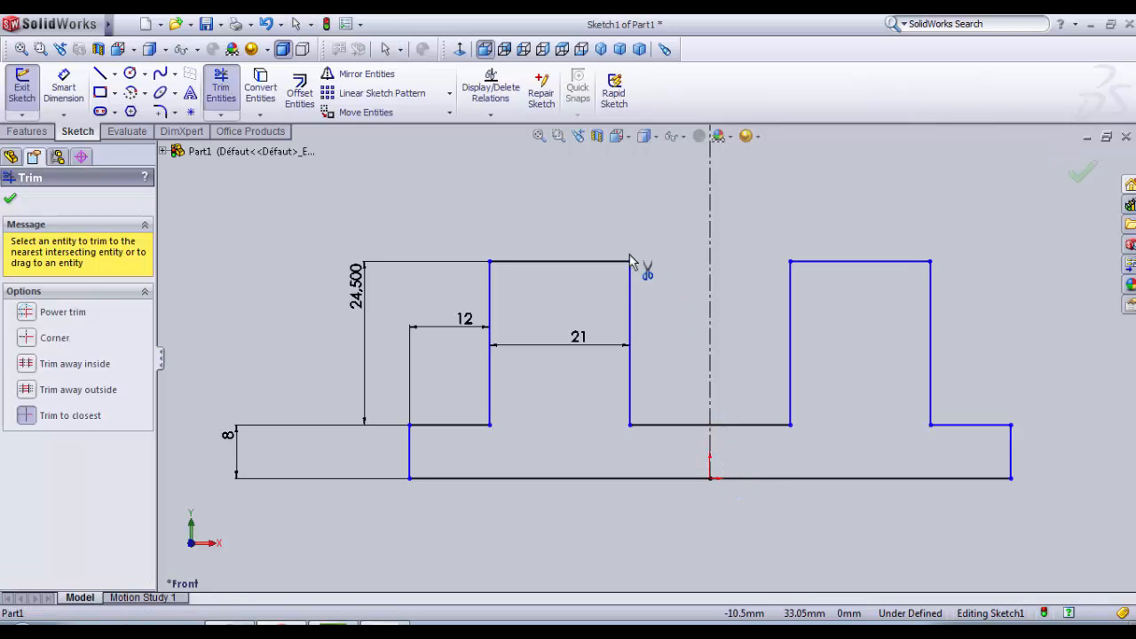
{"action": "key", "text": "f"}
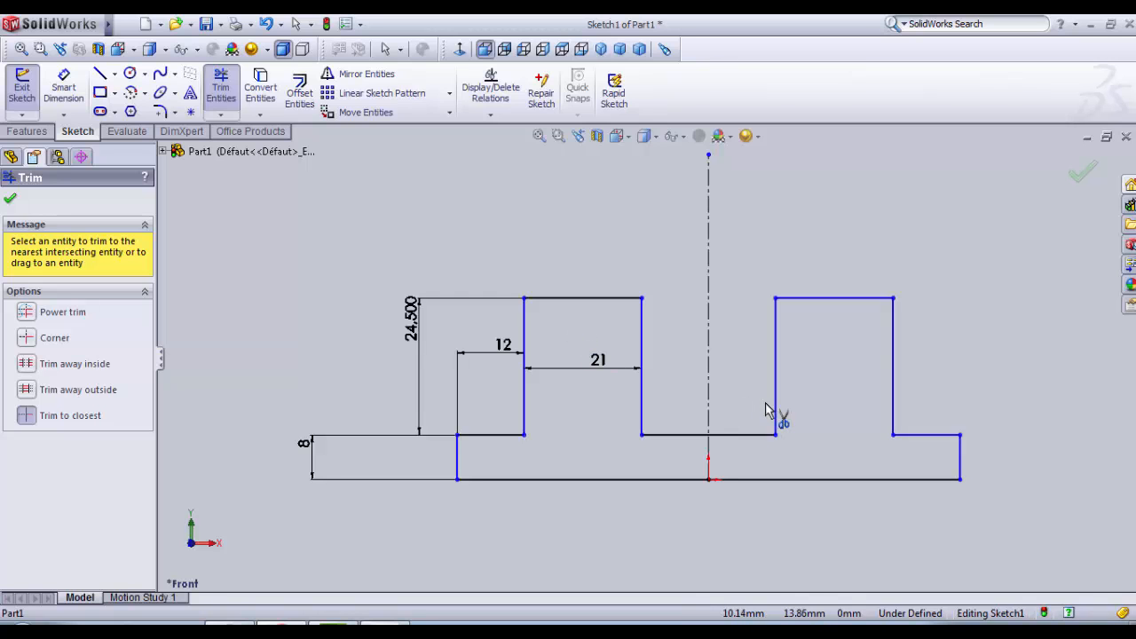
{"action": "scroll", "coordinate": [866, 357], "scroll_direction": "down", "scroll_amount": 1}
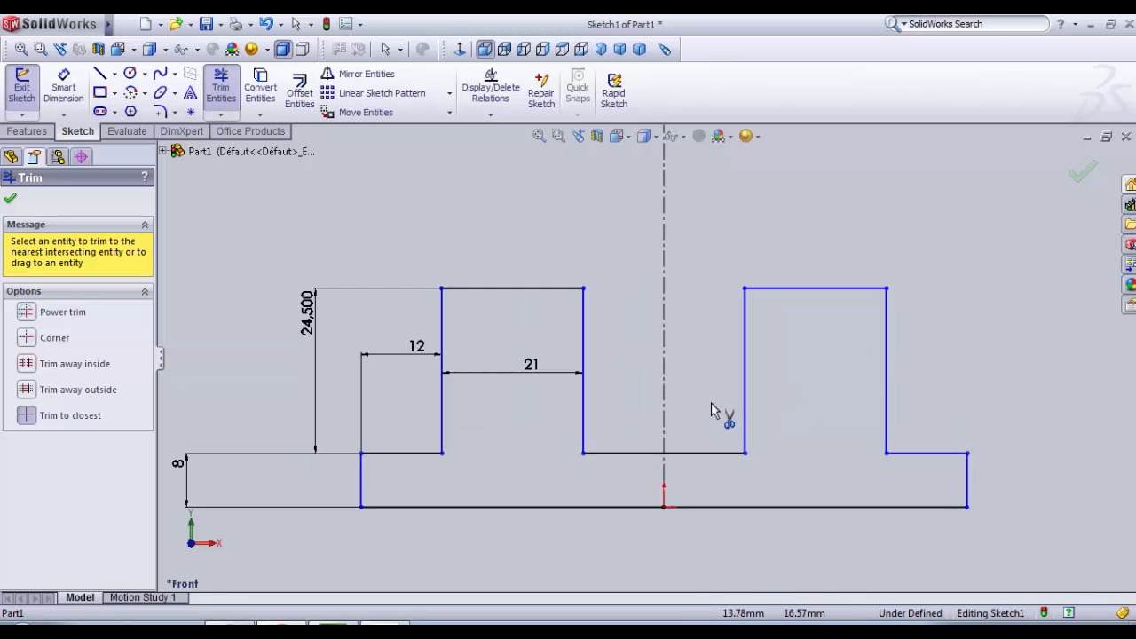
{"action": "scroll", "coordinate": [653, 397], "scroll_direction": "up", "scroll_amount": 1}
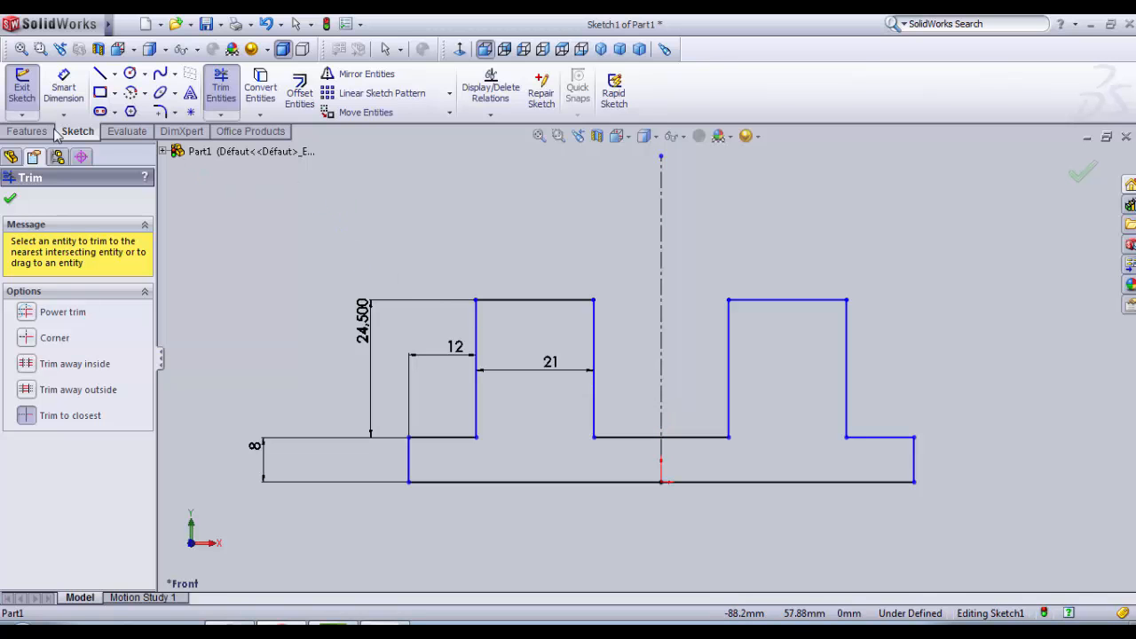
Step: Exit the sketch and extrude both halves of the profile as a blind boss 24 mm deep
{"action": "left_click", "coordinate": [23, 93]}
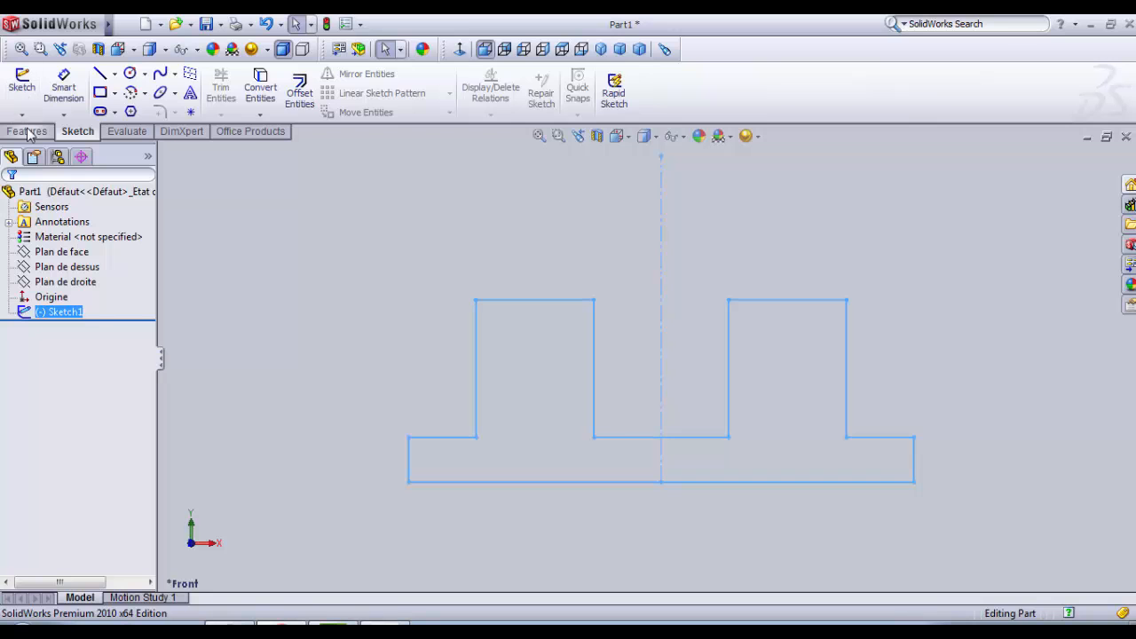
{"action": "left_click", "coordinate": [27, 132]}
{"action": "left_click", "coordinate": [40, 96]}
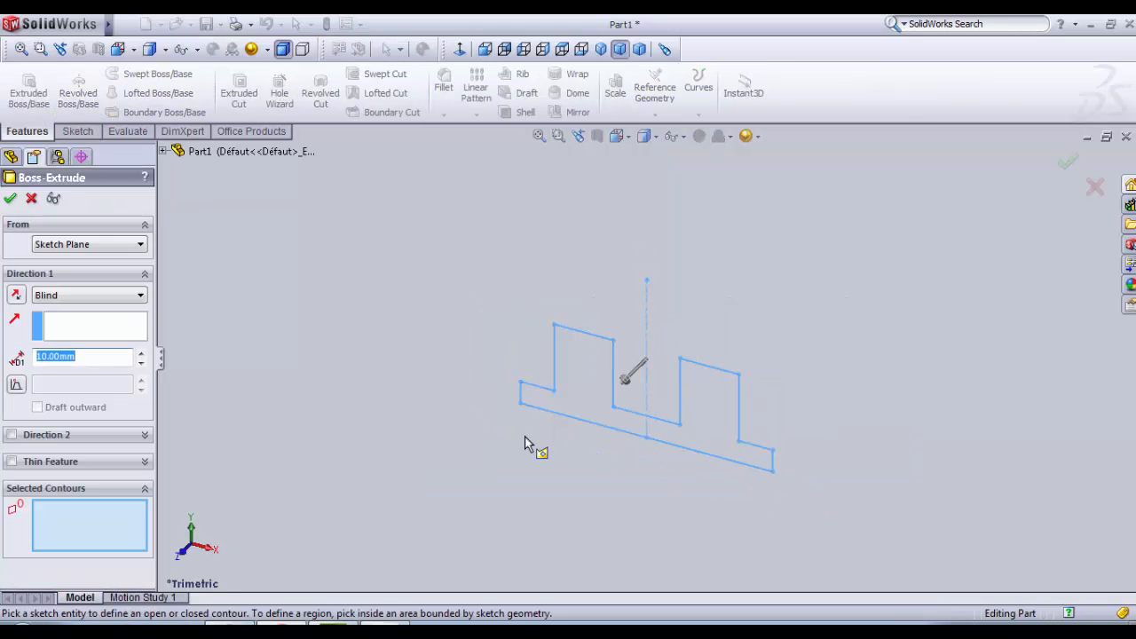
{"action": "left_click", "coordinate": [118, 544]}
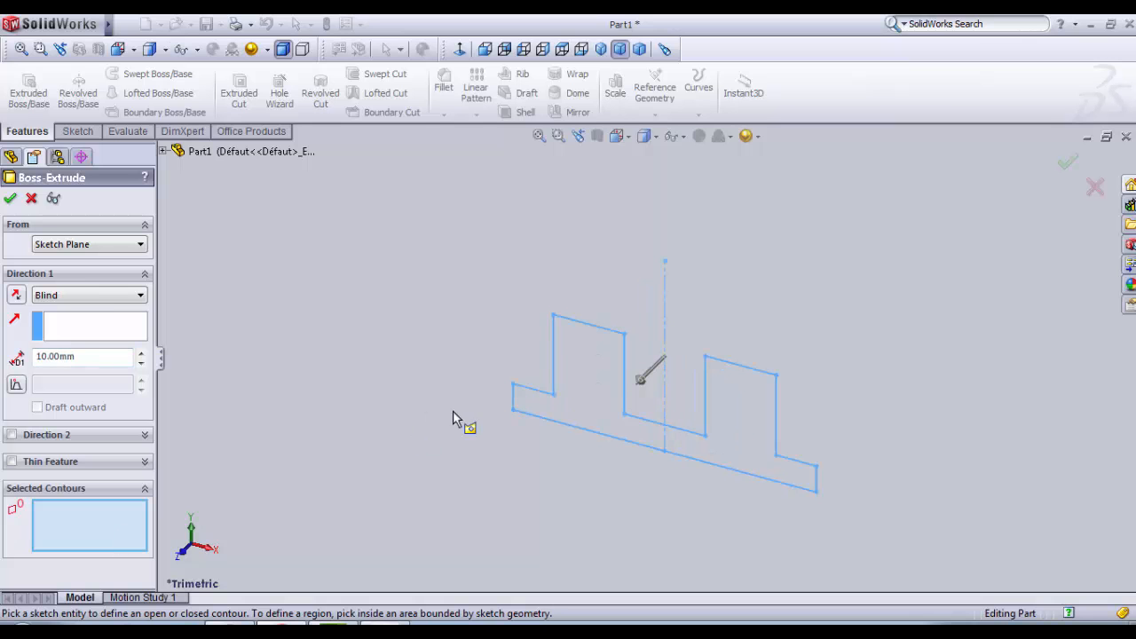
{"action": "left_click", "coordinate": [578, 400]}
{"action": "left_click", "coordinate": [764, 402]}
{"action": "middle_click_drag", "start_coordinate": [761, 400], "coordinate": [730, 410]}
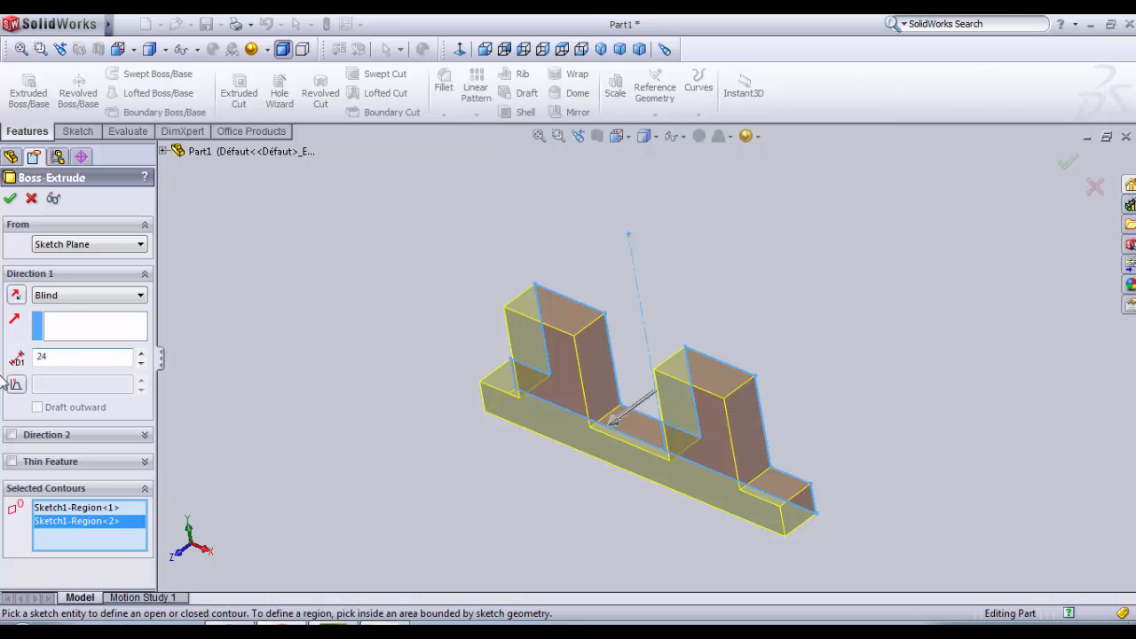
{"action": "key", "text": "Return"}
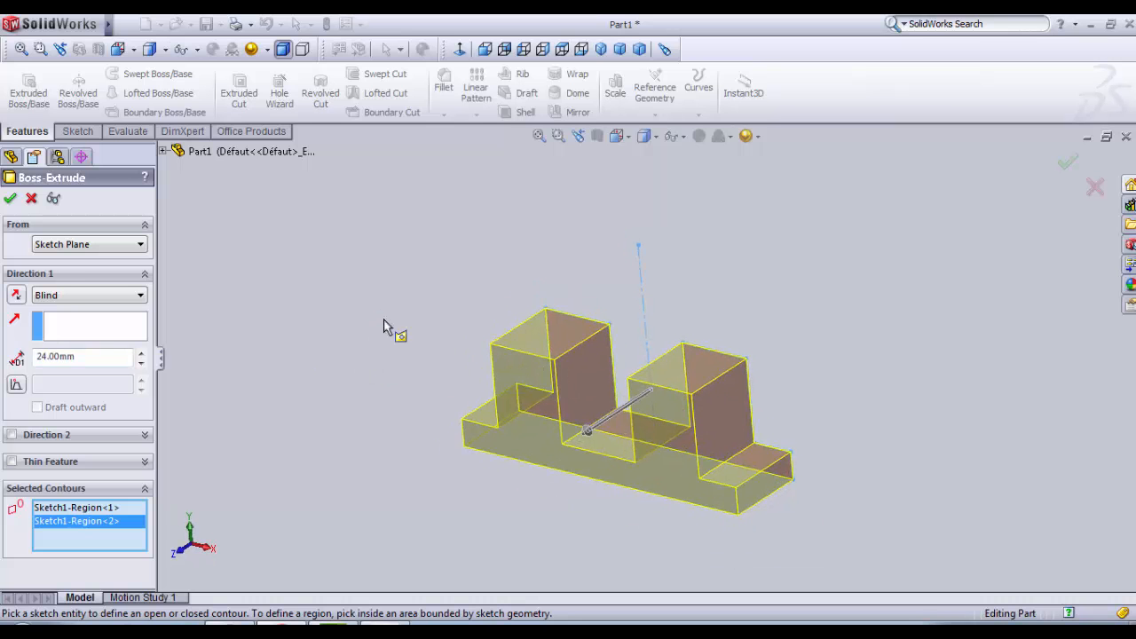
{"action": "left_click", "coordinate": [10, 198]}
{"action": "middle_click_drag", "start_coordinate": [497, 391], "coordinate": [397, 390]}
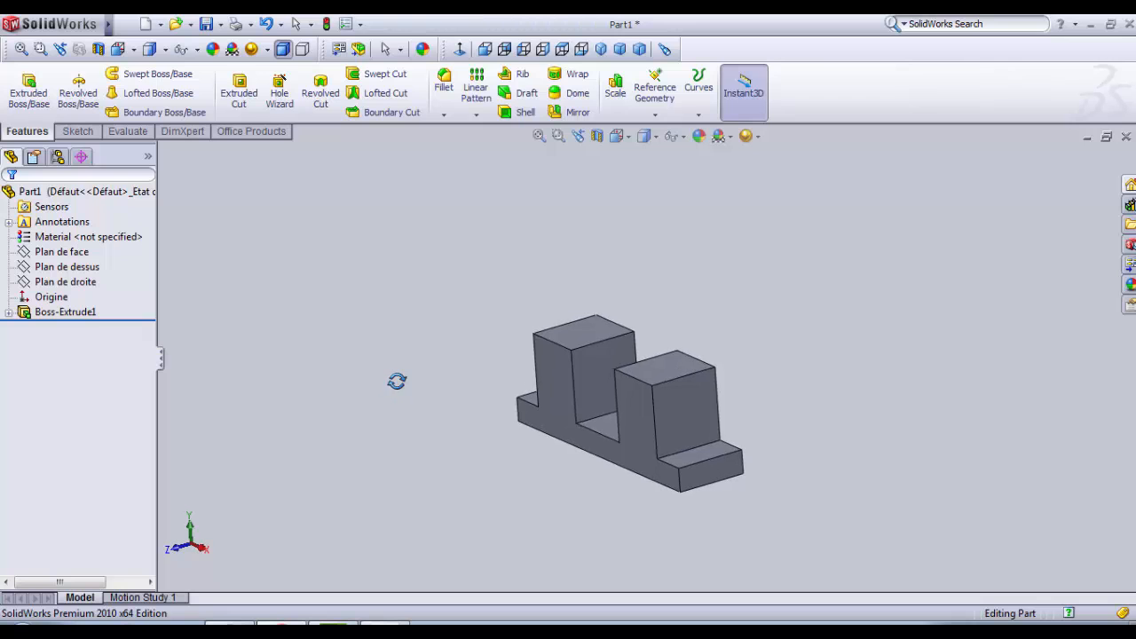
Step: Start a sketch on the outer vertical end face of the nearer block and view it face-on
{"action": "scroll", "coordinate": [522, 293], "scroll_direction": "down", "scroll_amount": 2}
{"action": "middle_click_drag", "start_coordinate": [748, 426], "coordinate": [743, 456]}
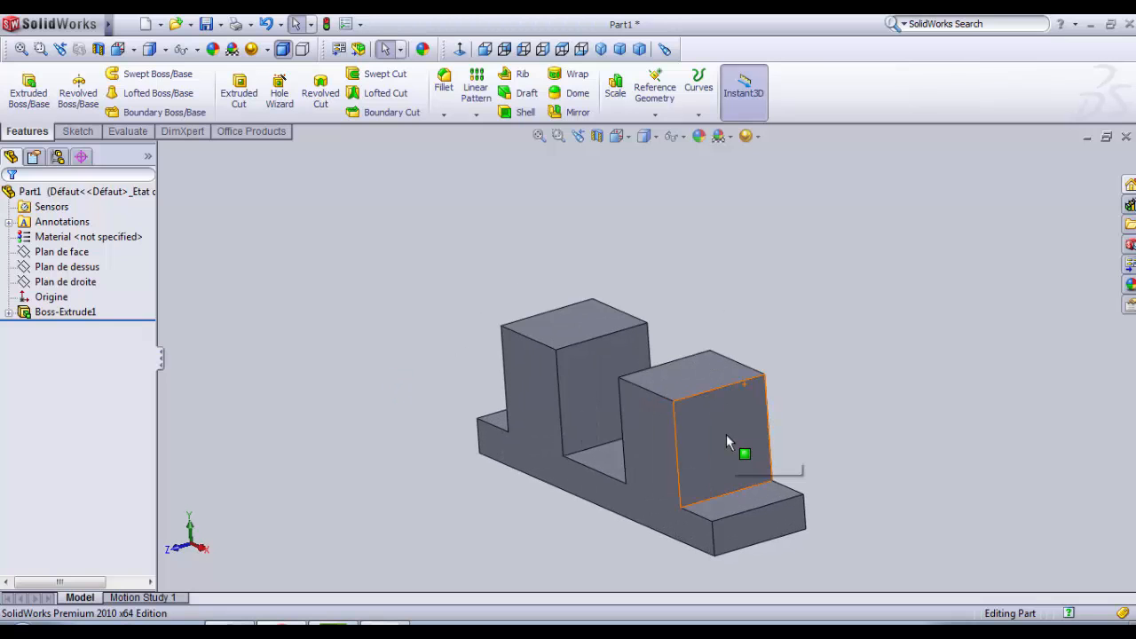
{"action": "left_click", "coordinate": [734, 457]}
{"action": "left_click", "coordinate": [920, 444]}
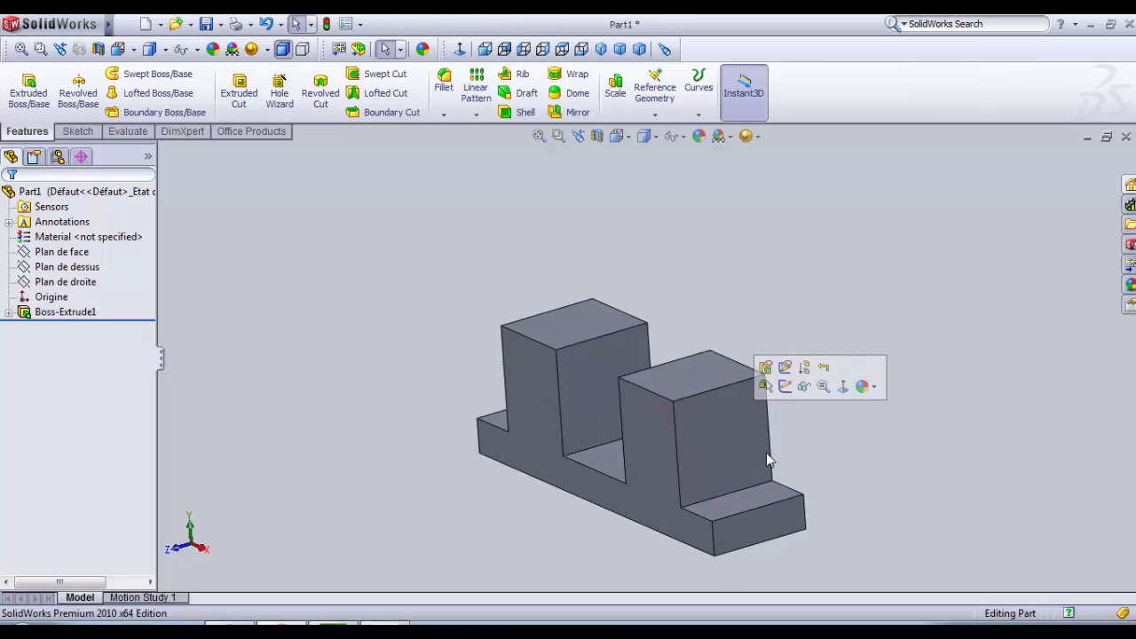
{"action": "left_click", "coordinate": [766, 454]}
{"action": "left_click", "coordinate": [804, 460]}
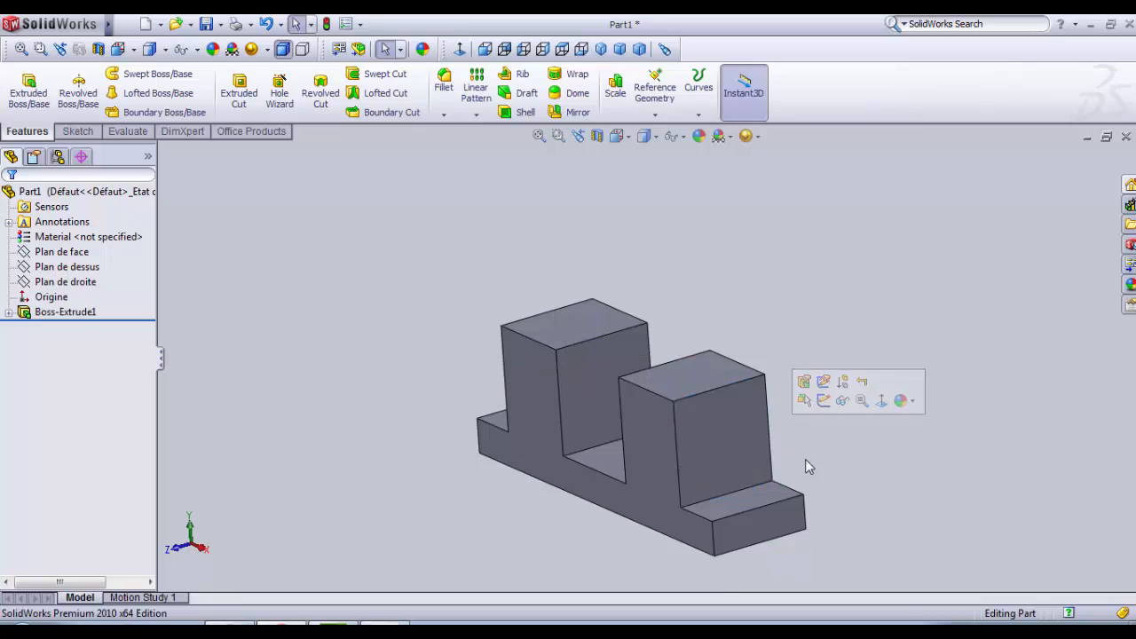
{"action": "left_click", "coordinate": [730, 459]}
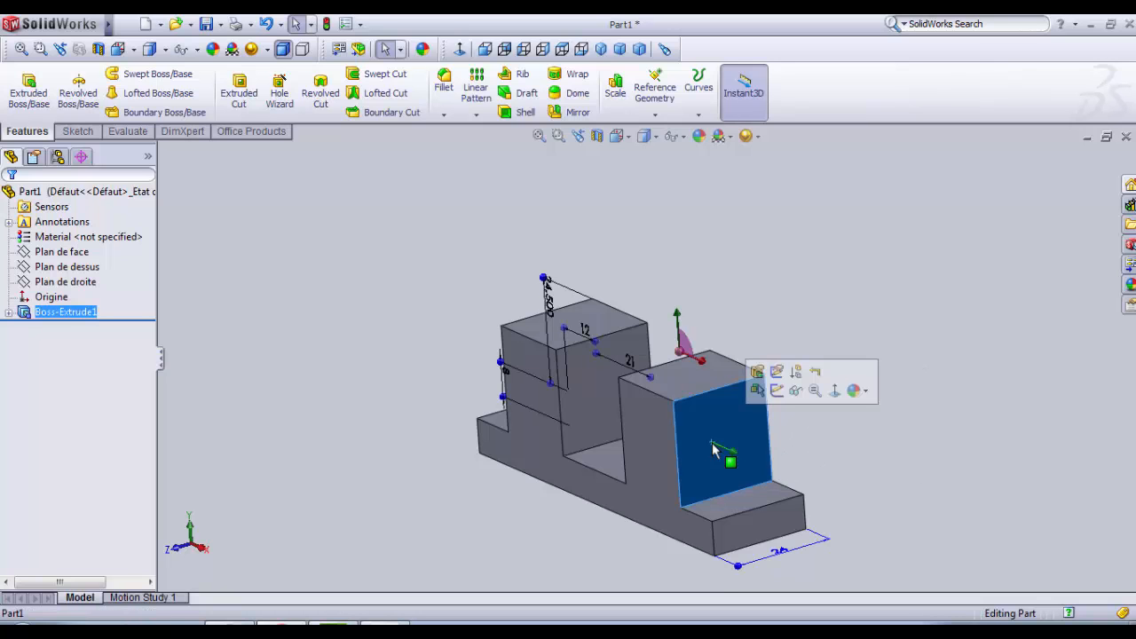
{"action": "left_click", "coordinate": [777, 392]}
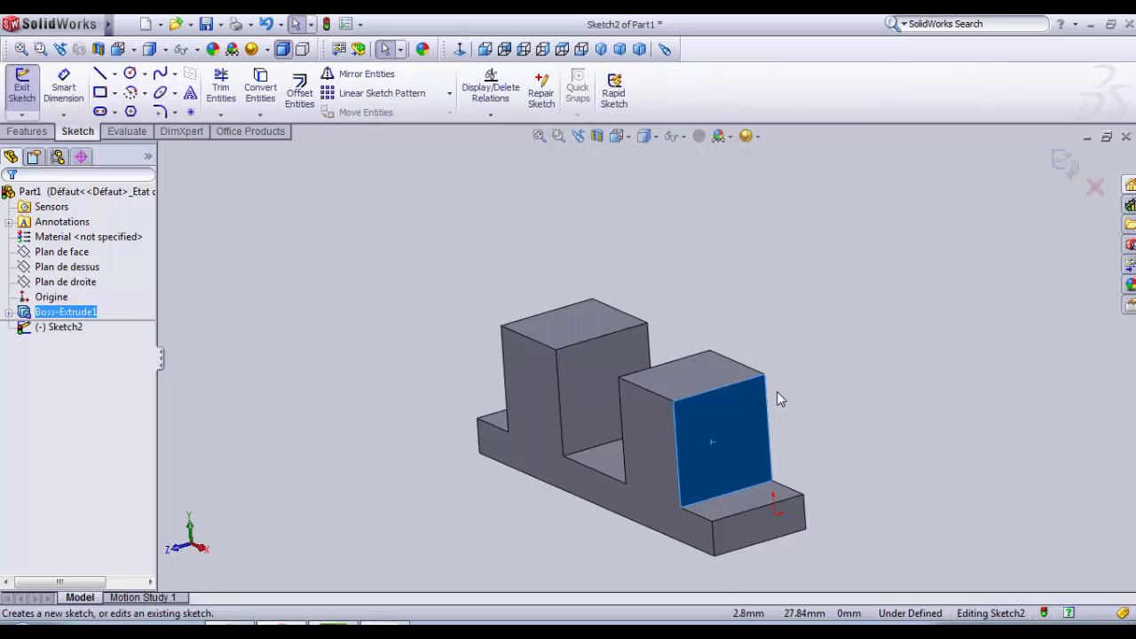
{"action": "left_click", "coordinate": [460, 49]}
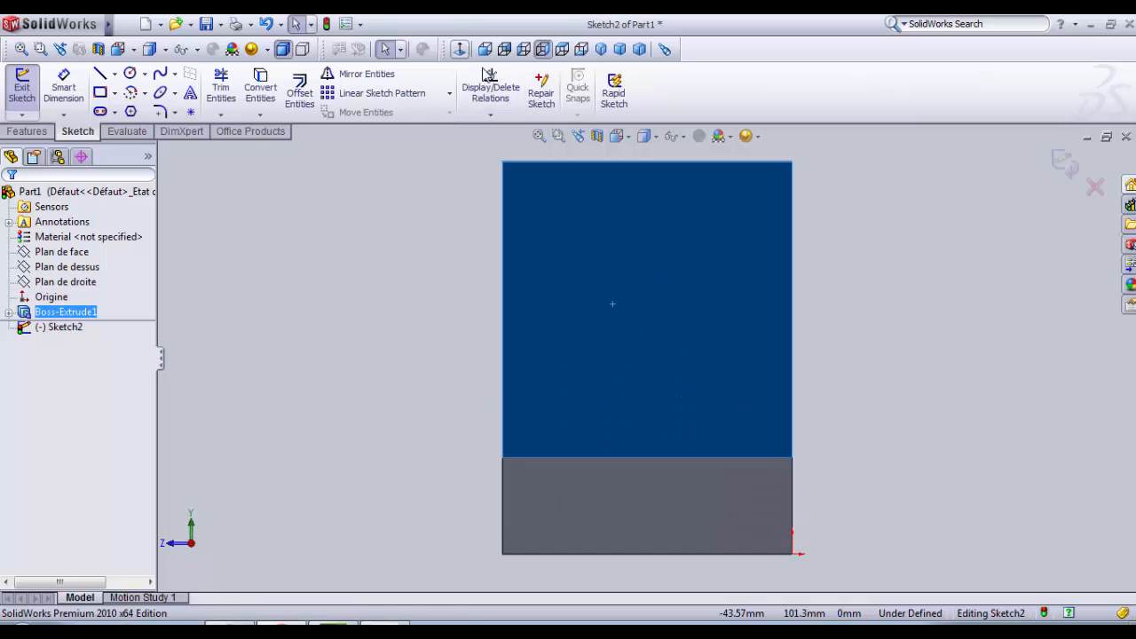
Step: Draw a horizontal 24 mm centerline across the sketch face, from one vertical edge to the other
{"action": "left_click", "coordinate": [105, 76]}
{"action": "left_click", "coordinate": [114, 74]}
{"action": "left_click", "coordinate": [138, 113]}
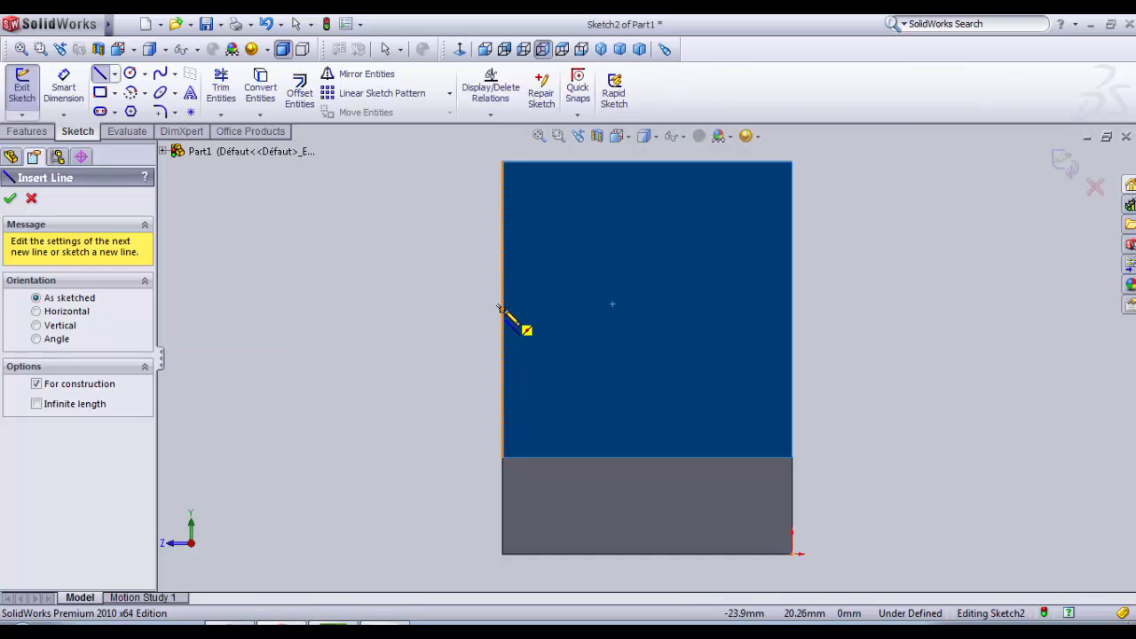
{"action": "left_click", "coordinate": [501, 309]}
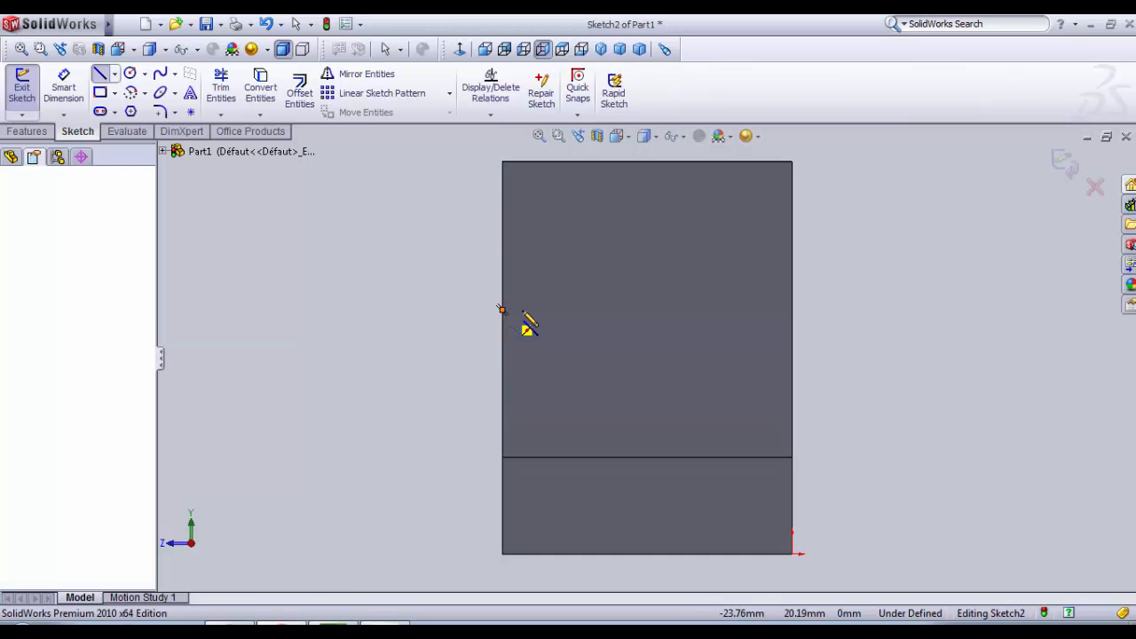
{"action": "left_click", "coordinate": [793, 310]}
{"action": "key", "text": "Escape"}
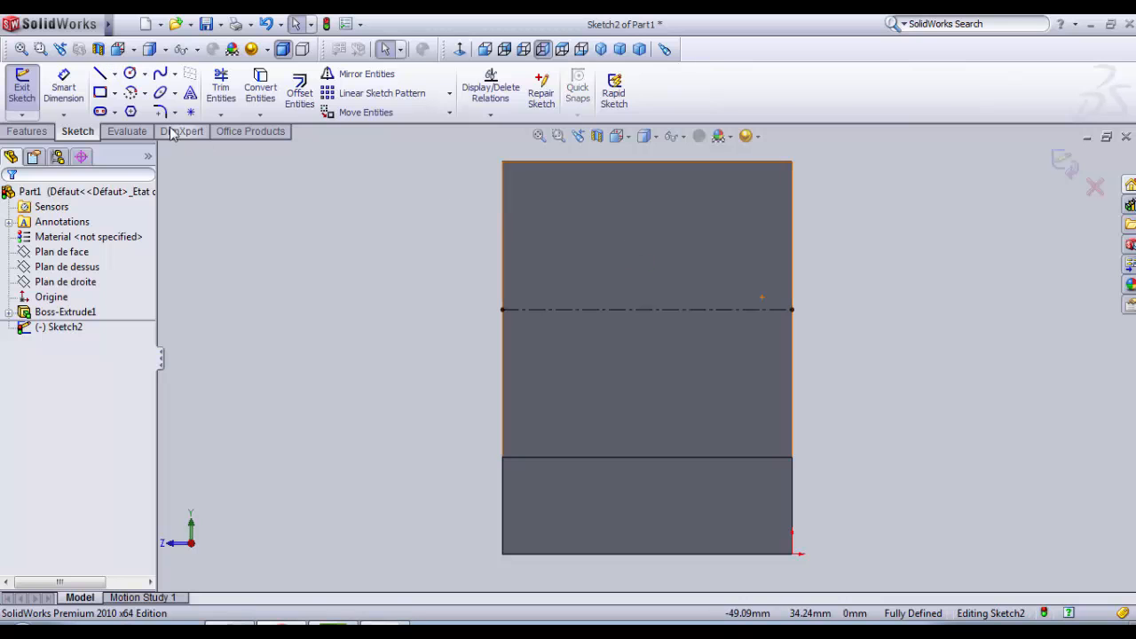
Step: Trim away the horizontal centerline crossing the face
{"action": "left_click", "coordinate": [130, 74]}
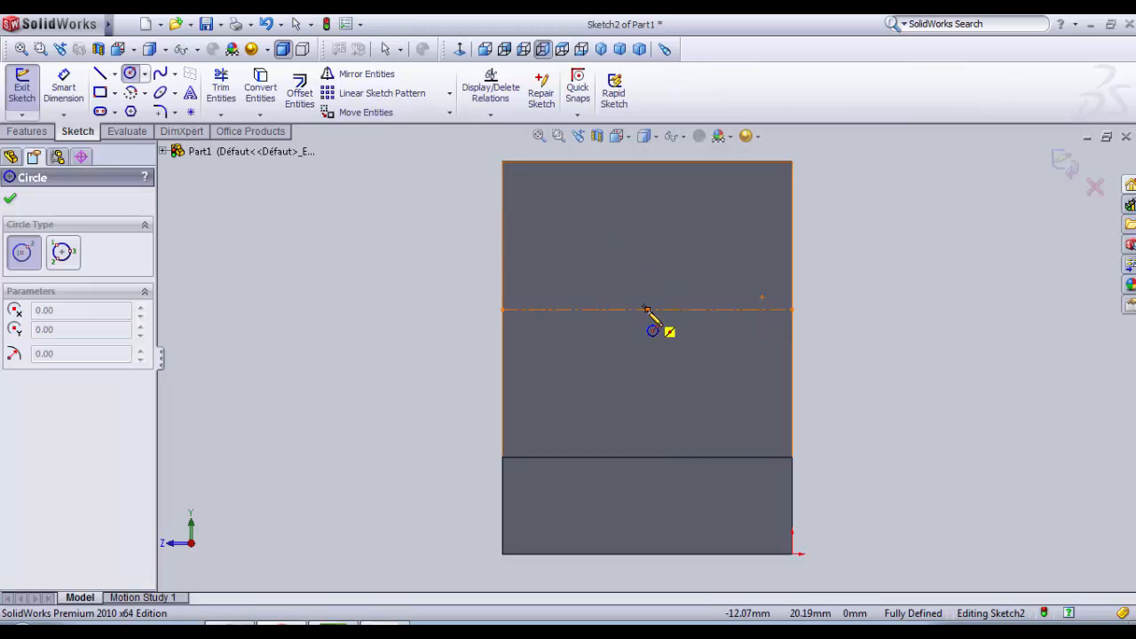
{"action": "left_click", "coordinate": [221, 86]}
{"action": "left_click", "coordinate": [617, 310]}
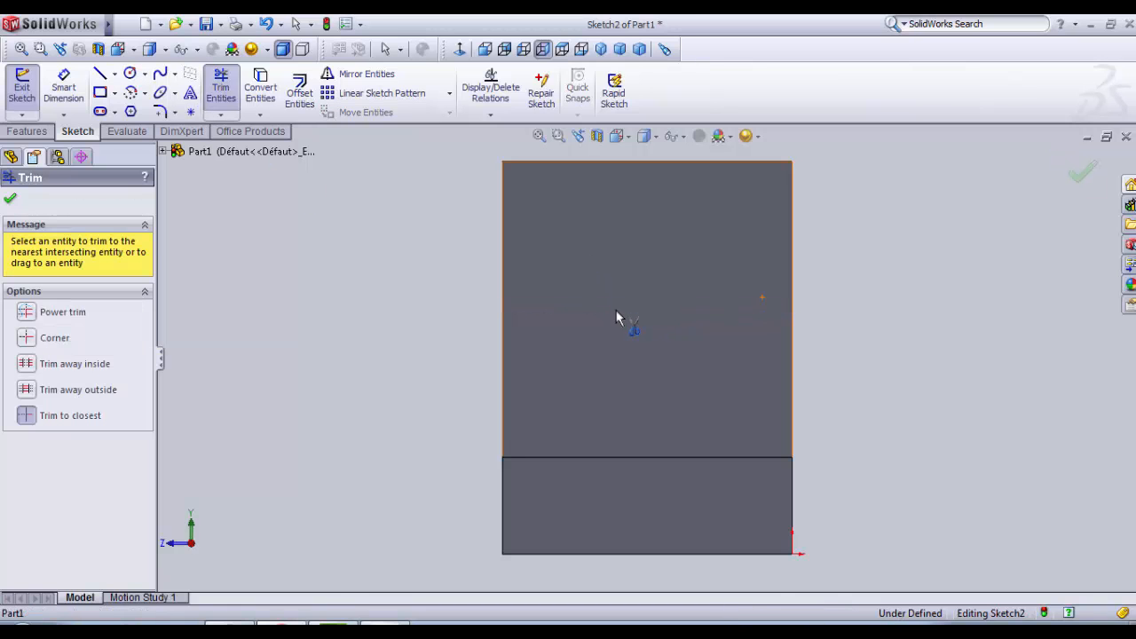
Step: Draw a vertical centerline from the midpoint of the face's upper edge to the midpoint of its lower edge
{"action": "left_click", "coordinate": [115, 75]}
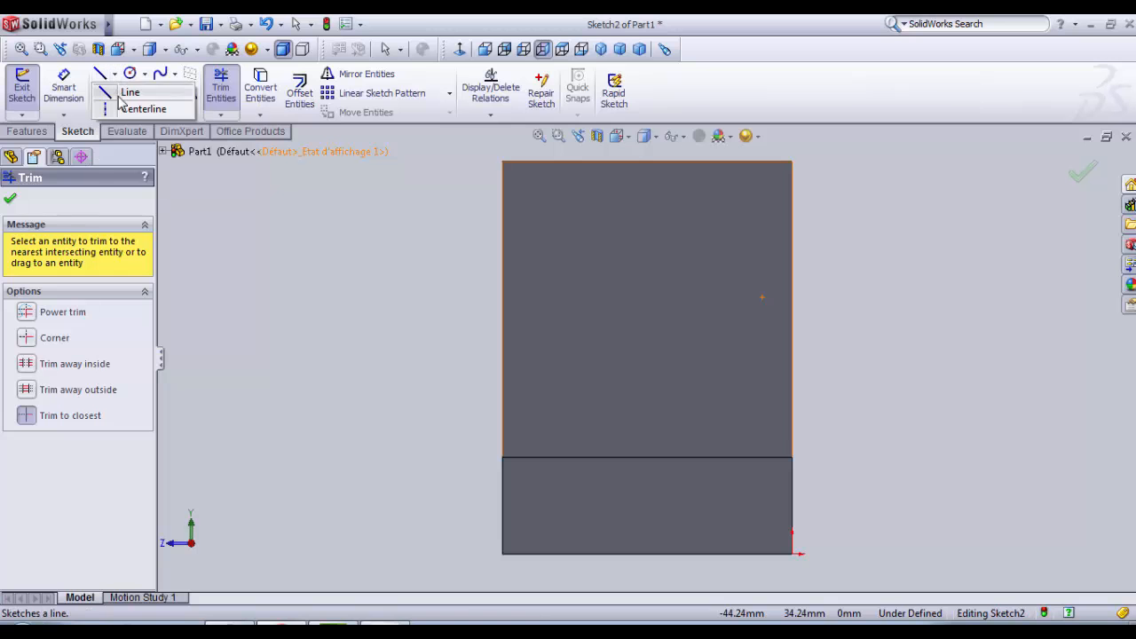
{"action": "left_click", "coordinate": [125, 108]}
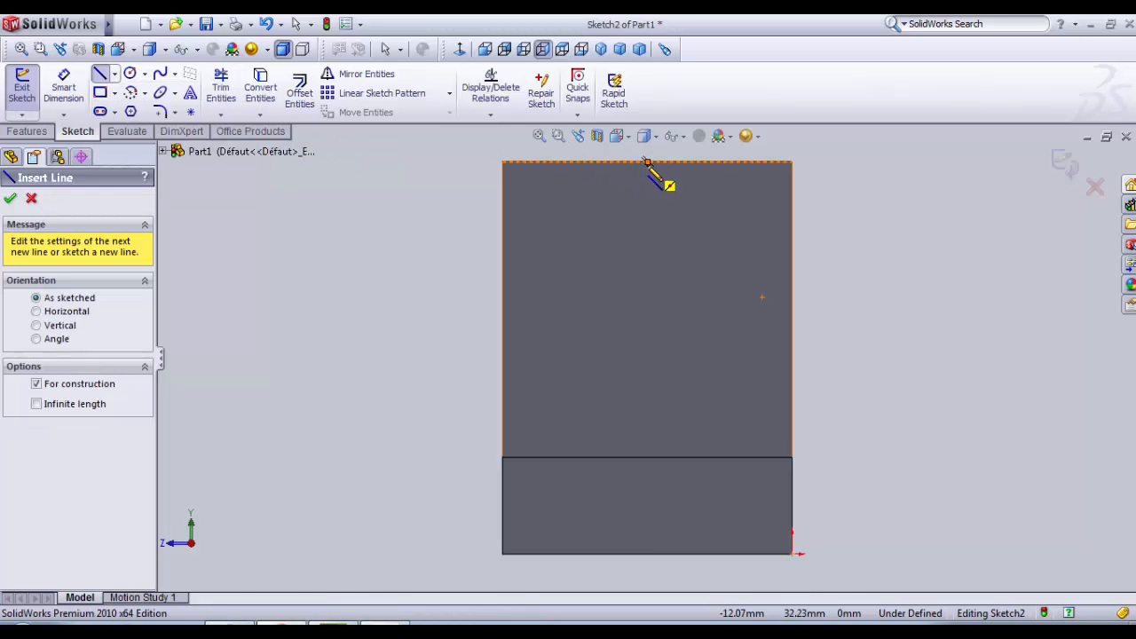
{"action": "left_click", "coordinate": [647, 162]}
{"action": "left_click", "coordinate": [648, 458]}
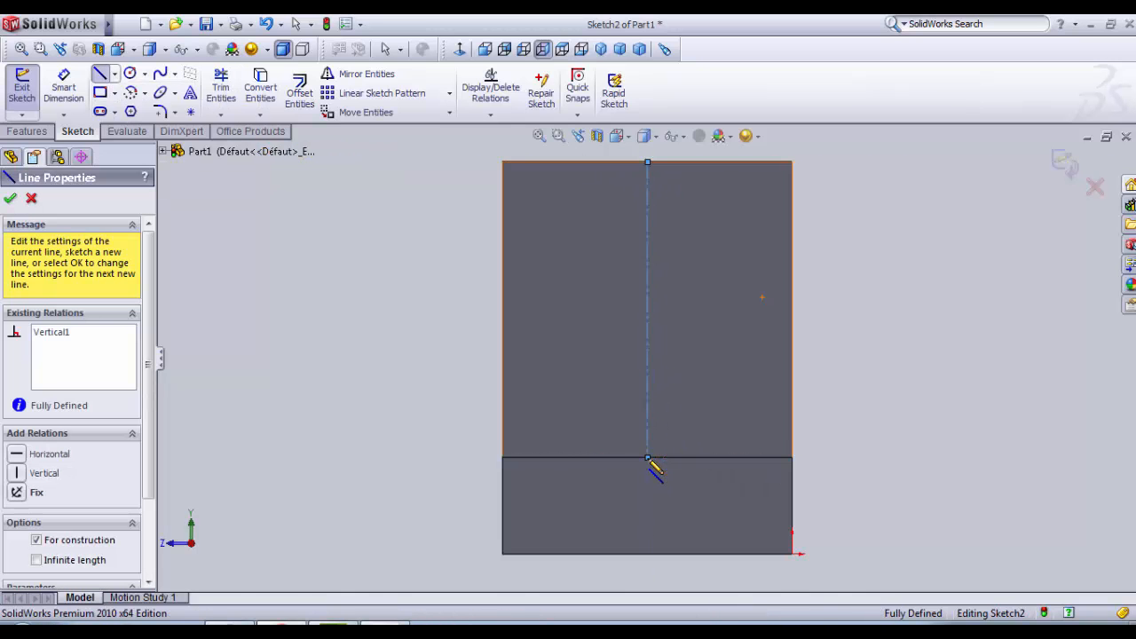
{"action": "key", "text": "Escape"}
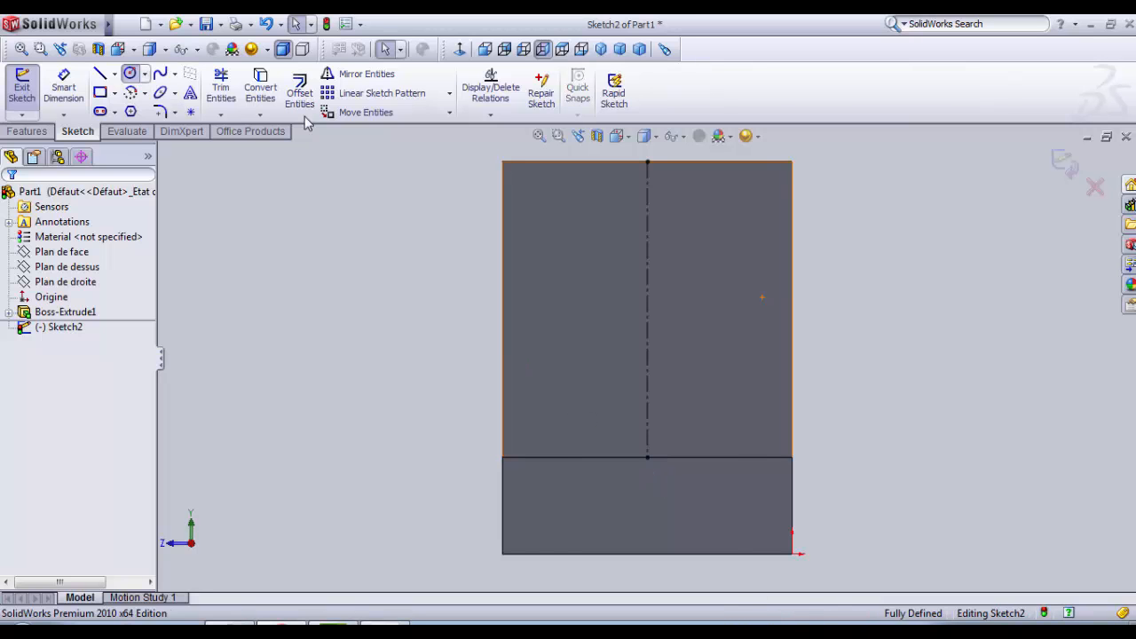
Step: Sketch a circle centred on the vertical centerline near the middle of the face and set its diameter to 17 mm
{"action": "left_click", "coordinate": [647, 299]}
{"action": "left_click", "coordinate": [702, 361]}
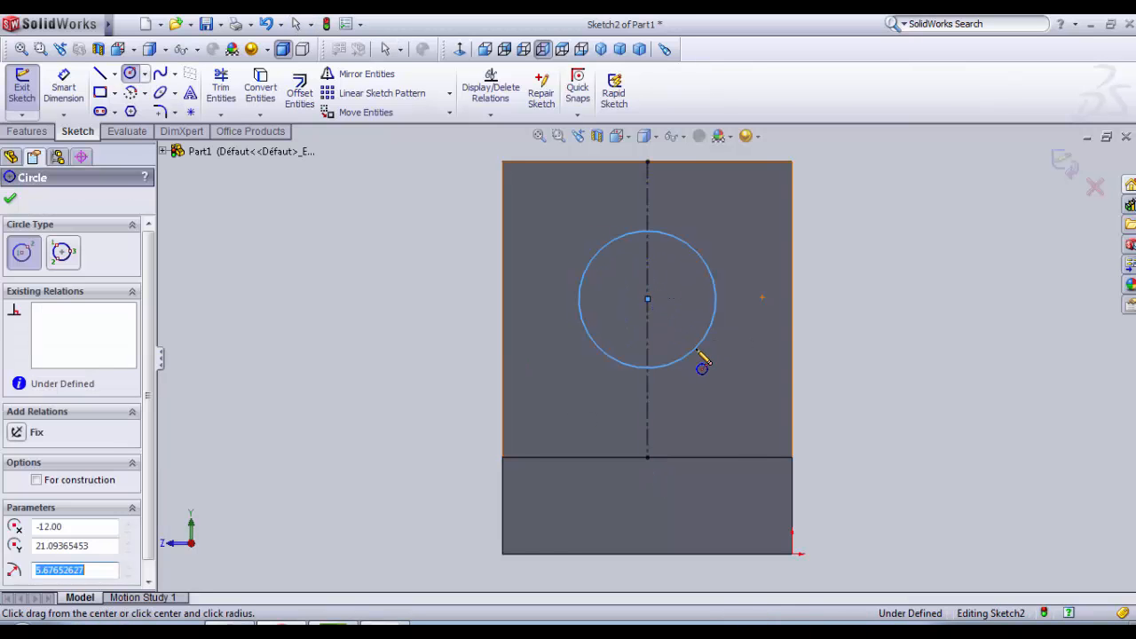
{"action": "key", "text": "Escape"}
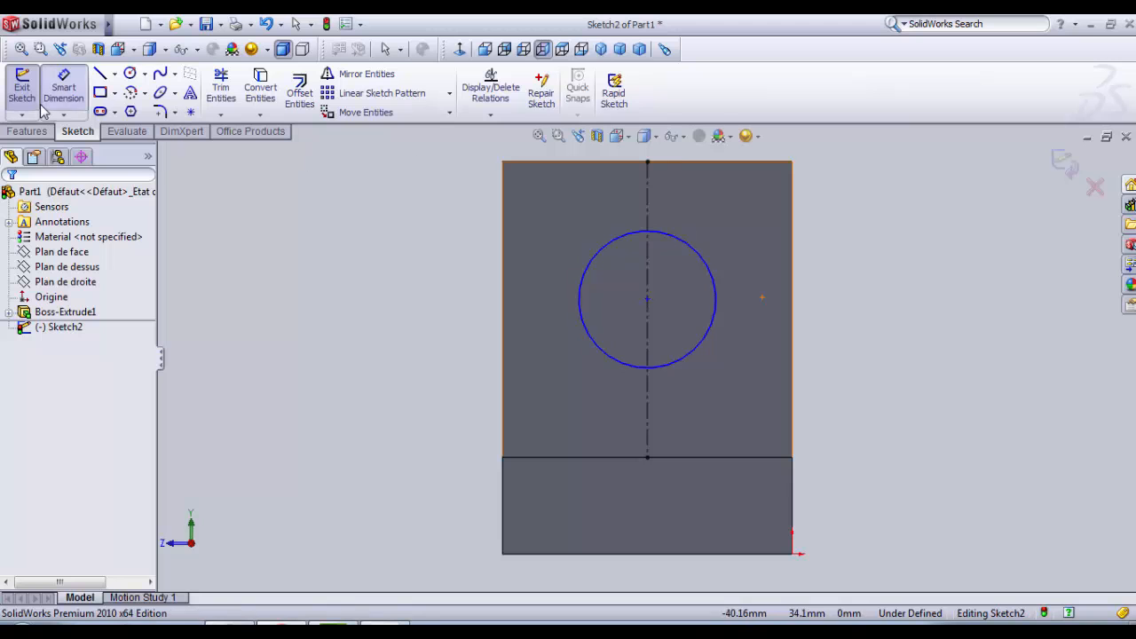
{"action": "left_click", "coordinate": [63, 86]}
{"action": "left_click", "coordinate": [692, 249]}
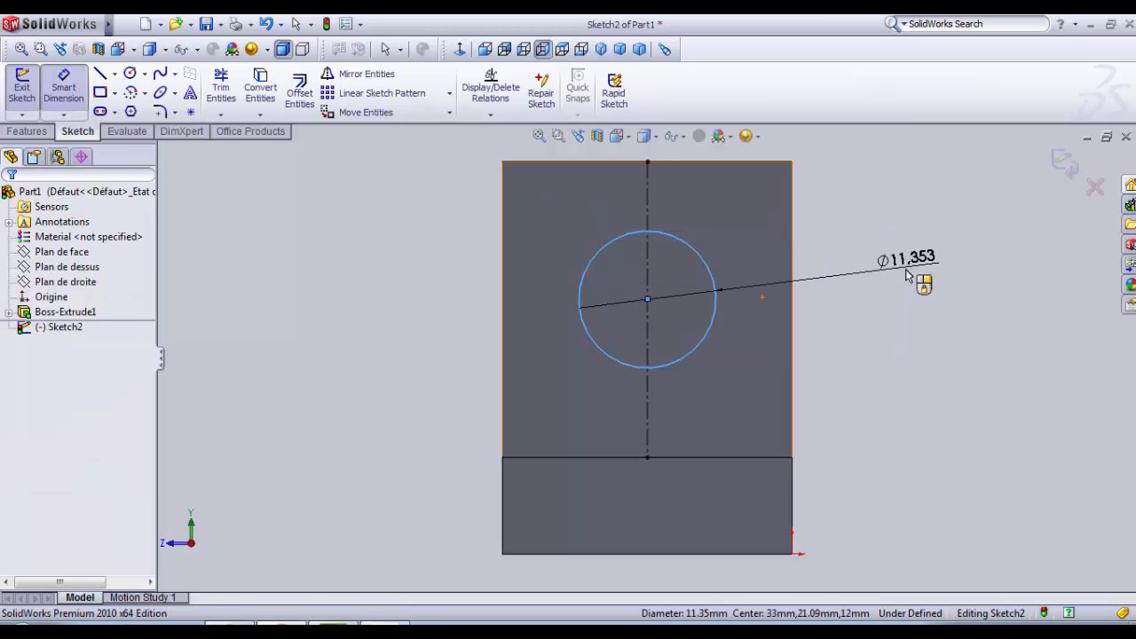
{"action": "left_click", "coordinate": [906, 276]}
{"action": "type", "text": "17"}
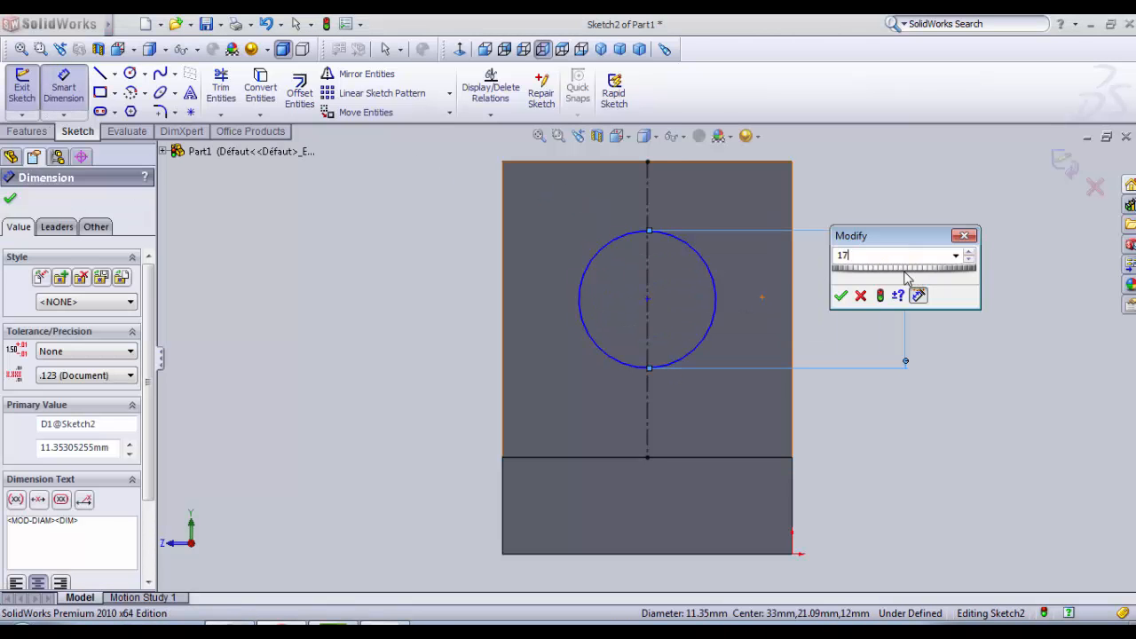
{"action": "key", "text": "Return"}
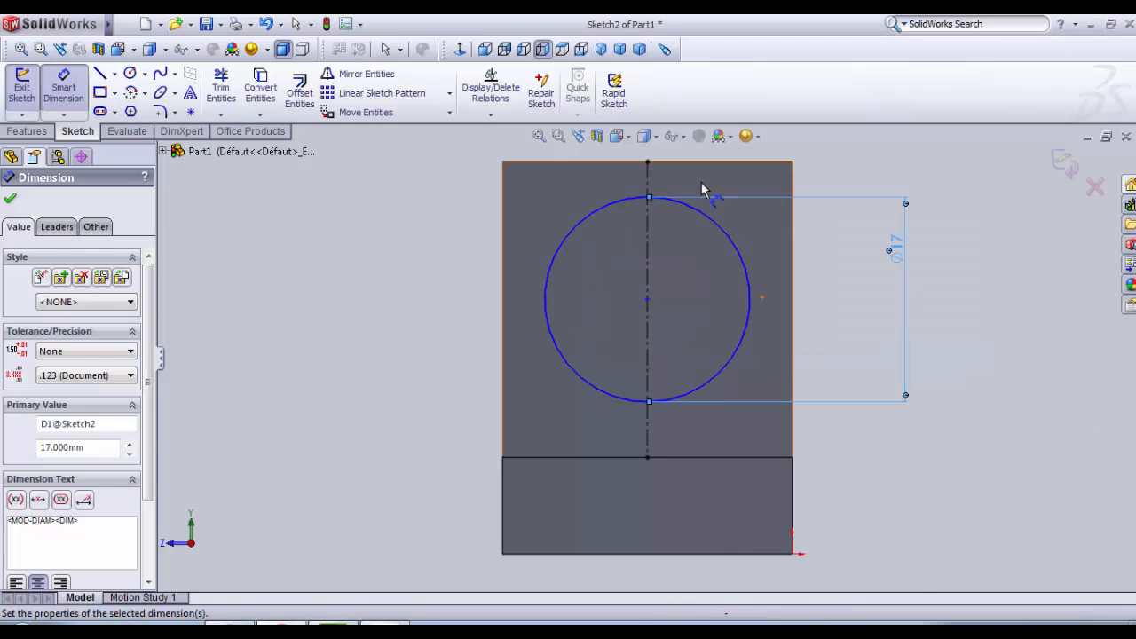
Step: Dimension the circle's centre 12 mm below the face's upper edge
{"action": "left_click", "coordinate": [634, 199]}
{"action": "left_click", "coordinate": [613, 163]}
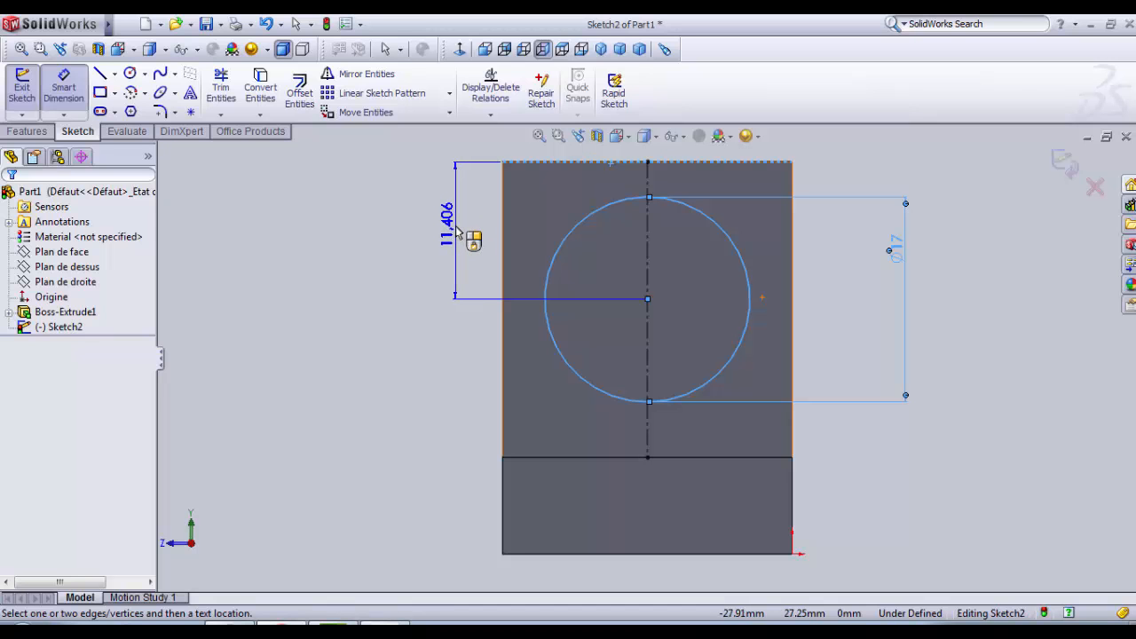
{"action": "left_click", "coordinate": [459, 233]}
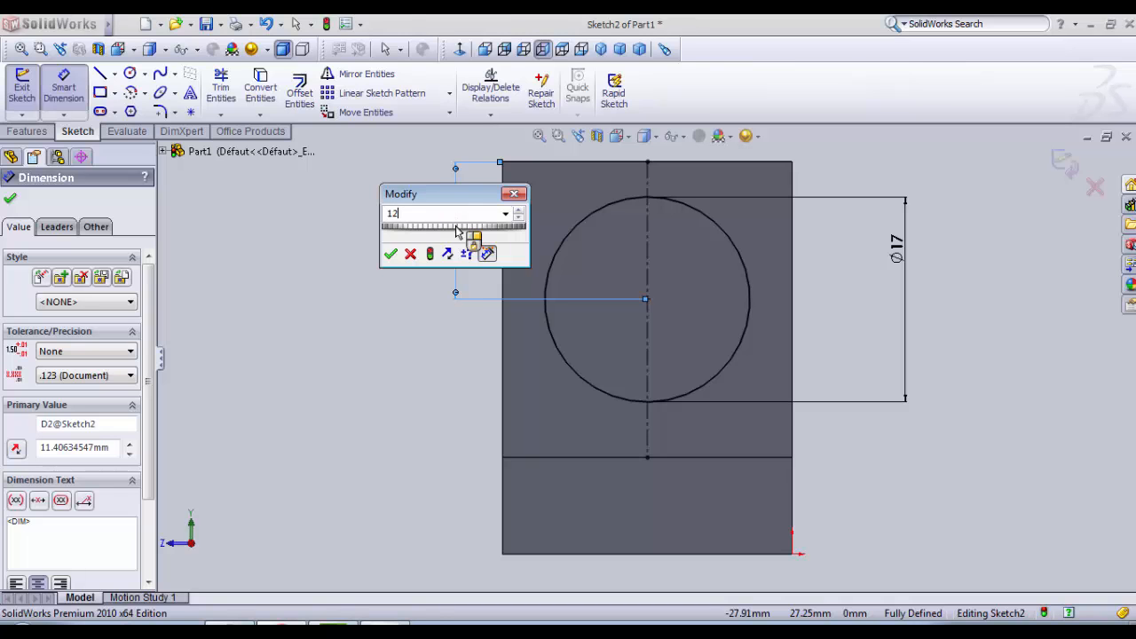
{"action": "key", "text": "Return"}
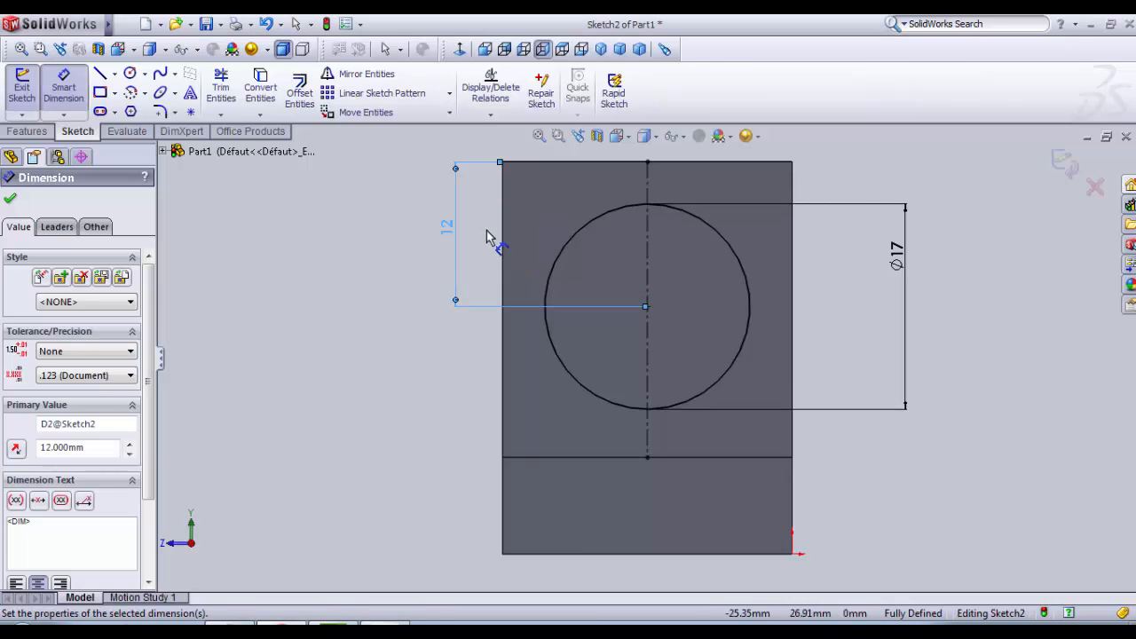
{"action": "scroll", "coordinate": [649, 206], "scroll_direction": "down", "scroll_amount": 2}
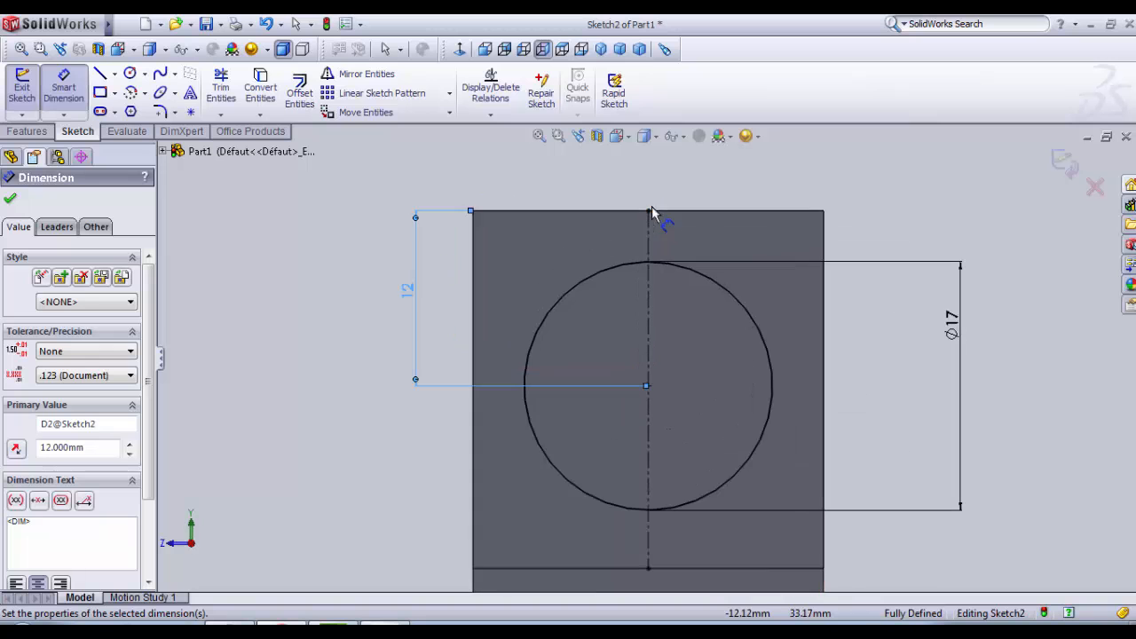
{"action": "scroll", "coordinate": [729, 216], "scroll_direction": "up", "scroll_amount": 3}
{"action": "scroll", "coordinate": [746, 369], "scroll_direction": "down", "scroll_amount": 2}
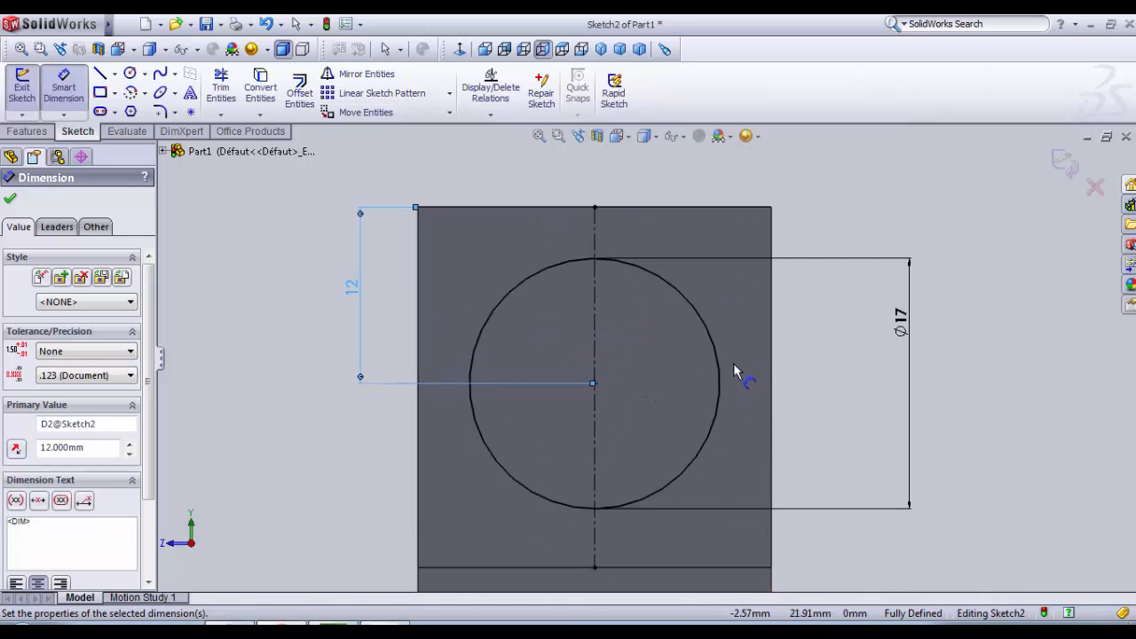
{"action": "scroll", "coordinate": [730, 365], "scroll_direction": "up", "scroll_amount": 1}
{"action": "scroll", "coordinate": [626, 293], "scroll_direction": "down", "scroll_amount": 2}
{"action": "scroll", "coordinate": [637, 437], "scroll_direction": "up", "scroll_amount": 2}
{"action": "scroll", "coordinate": [622, 465], "scroll_direction": "down", "scroll_amount": 1}
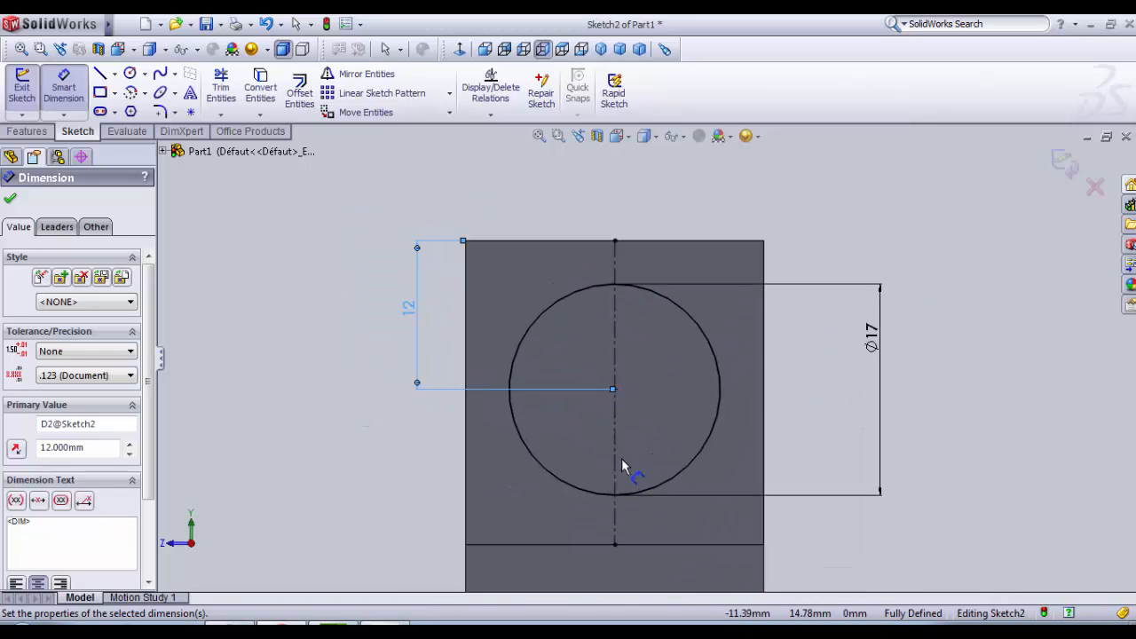
Step: Draw solid lines over the face's upper edge and down both vertical edges to its lower edge
{"action": "left_click", "coordinate": [100, 77]}
{"action": "left_click", "coordinate": [464, 241]}
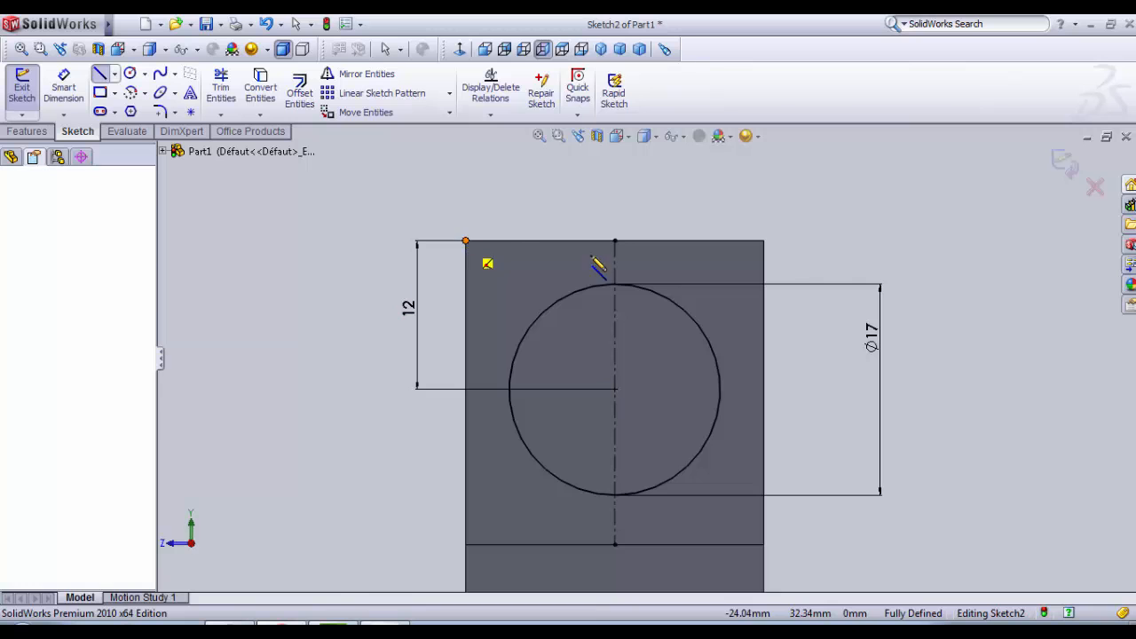
{"action": "left_click", "coordinate": [763, 241]}
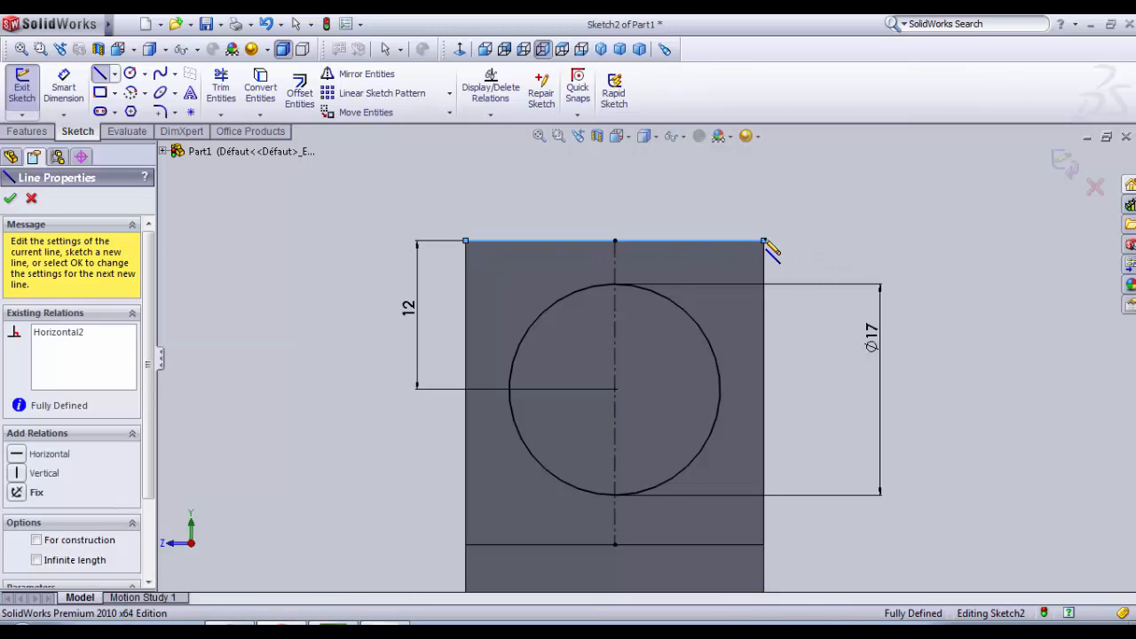
{"action": "left_click", "coordinate": [764, 544]}
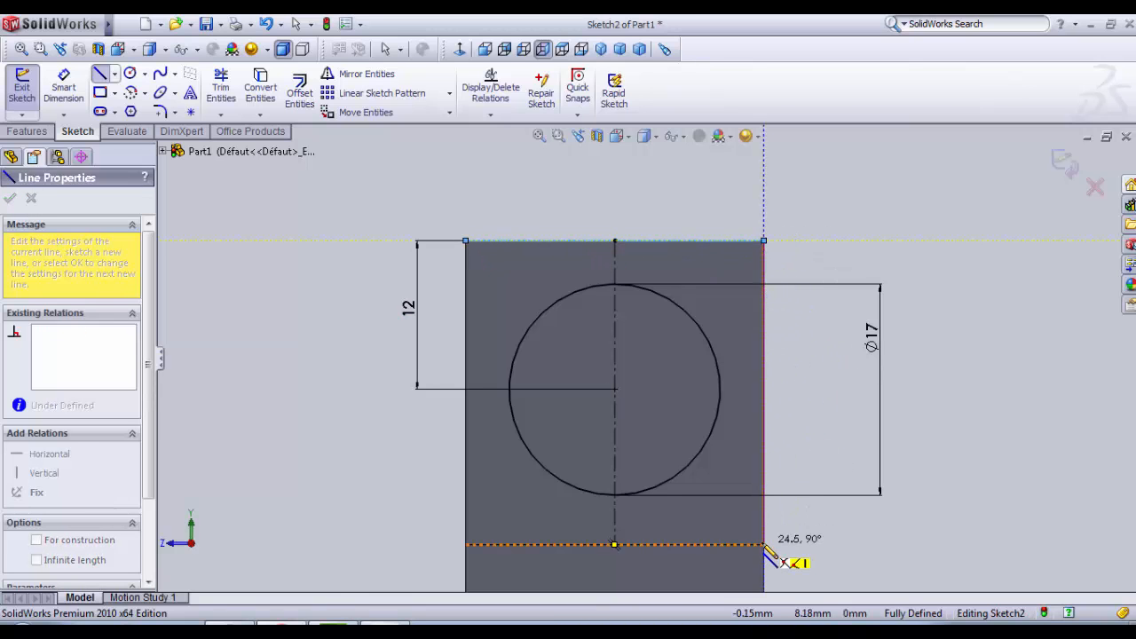
{"action": "key", "text": "Escape"}
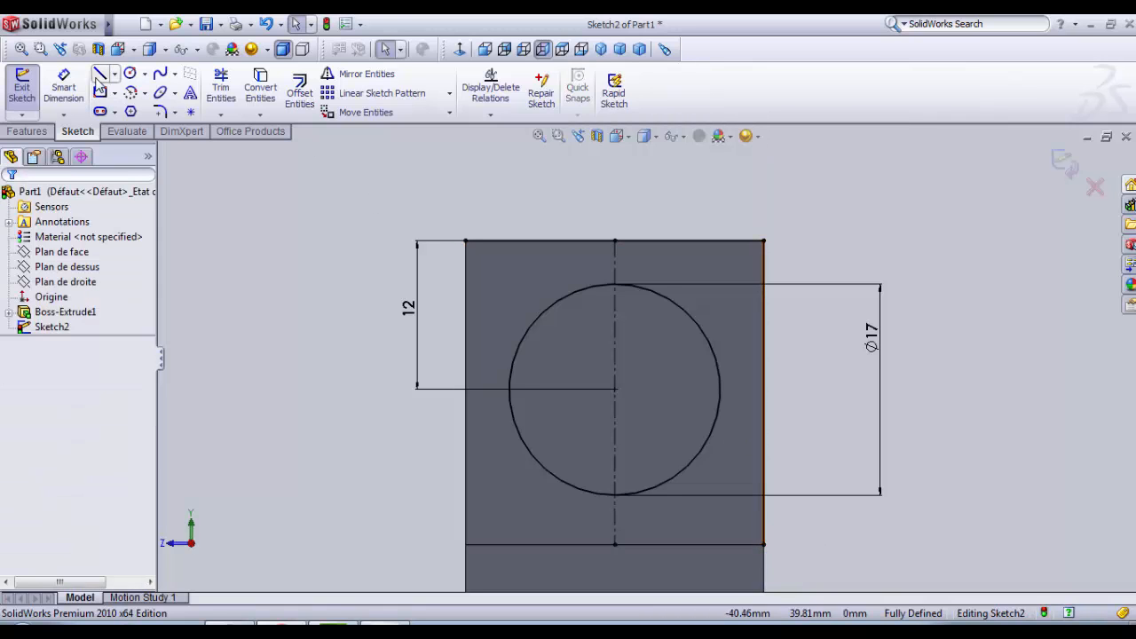
{"action": "key", "text": "l"}
{"action": "left_click", "coordinate": [466, 241]}
{"action": "left_click", "coordinate": [466, 545]}
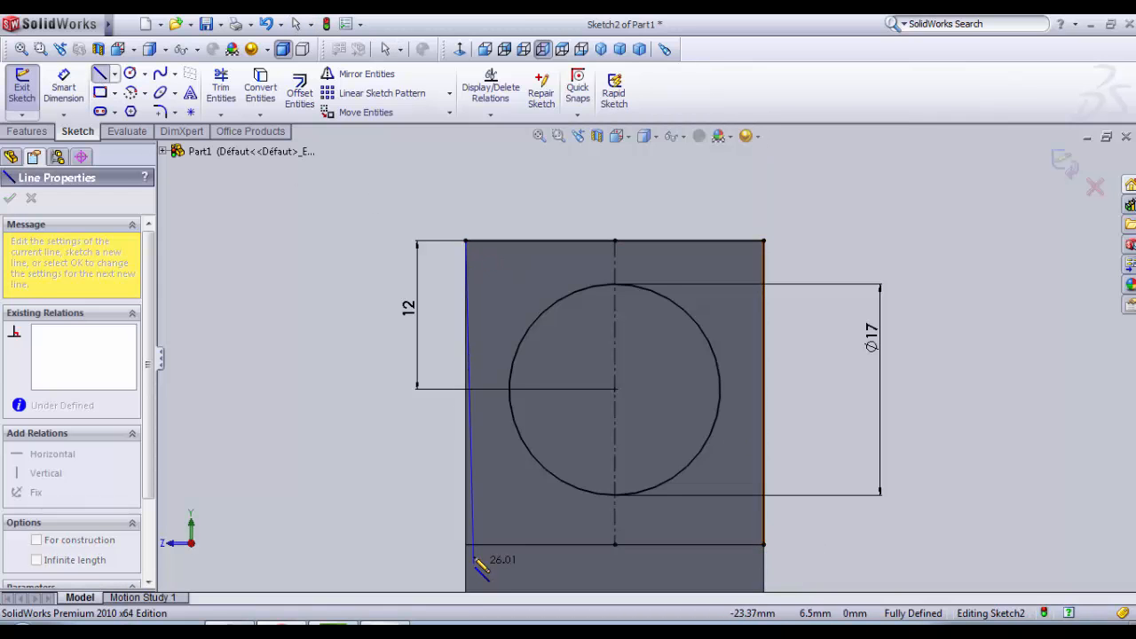
{"action": "key", "text": "Escape"}
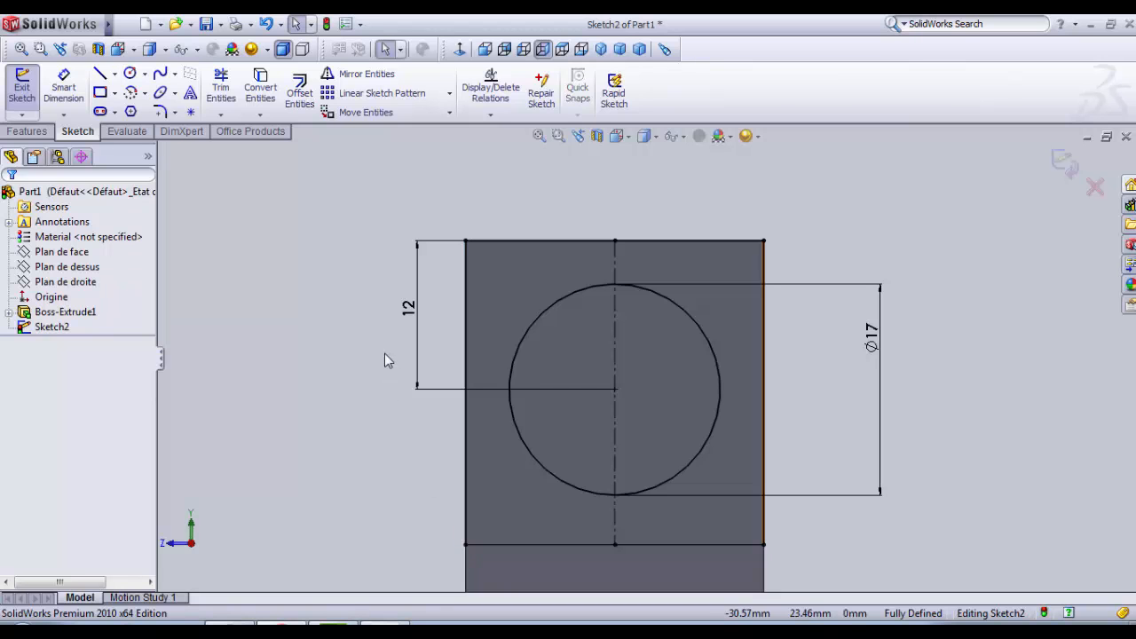
{"action": "left_click", "coordinate": [63, 86]}
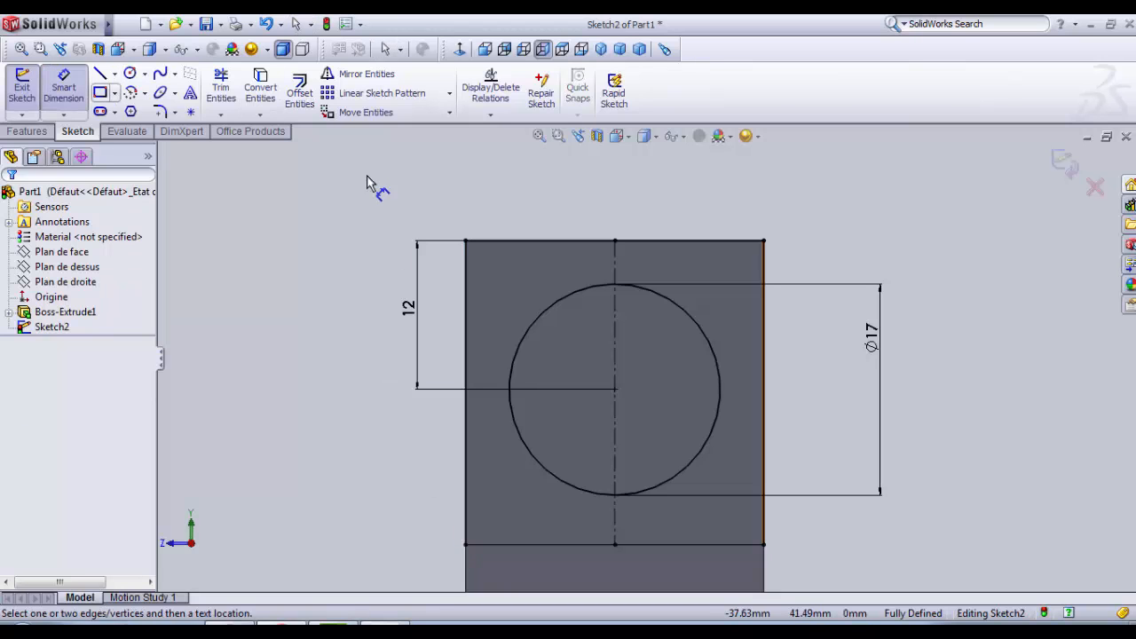
{"action": "left_click", "coordinate": [488, 242]}
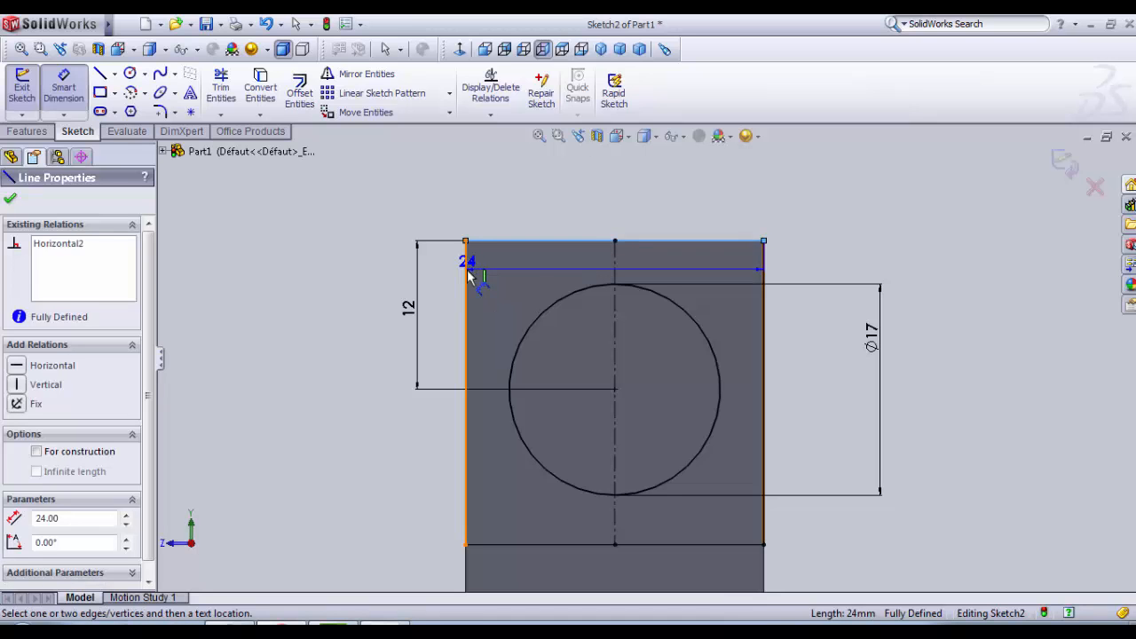
{"action": "key", "text": "Escape"}
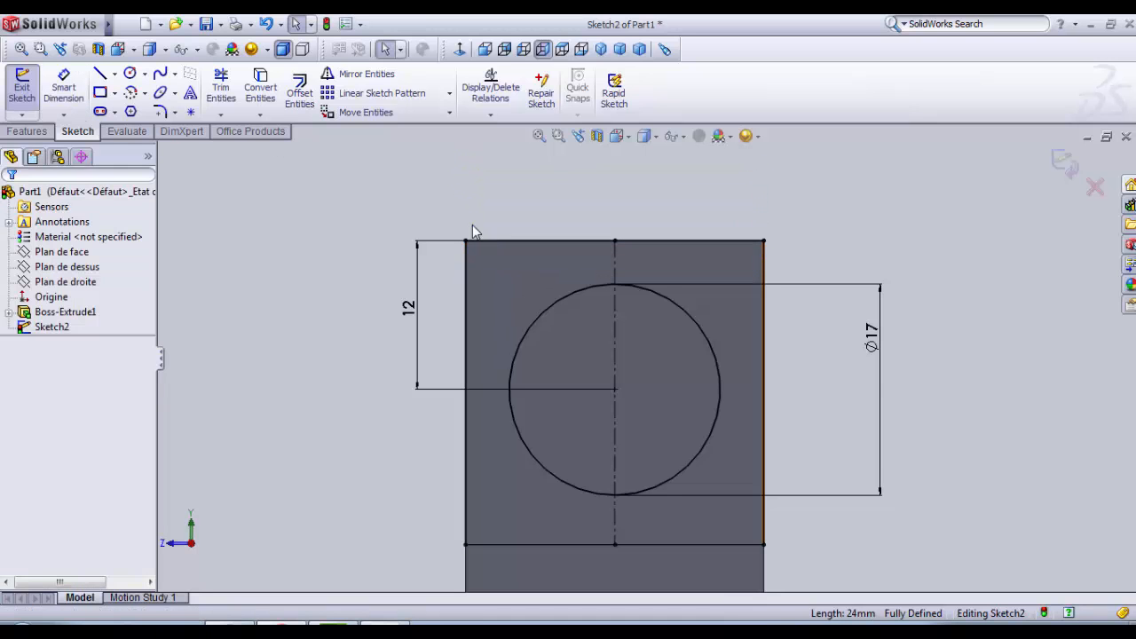
Step: Round both upper corners of the face outline with 10 mm sketch fillets
{"action": "left_click", "coordinate": [160, 113]}
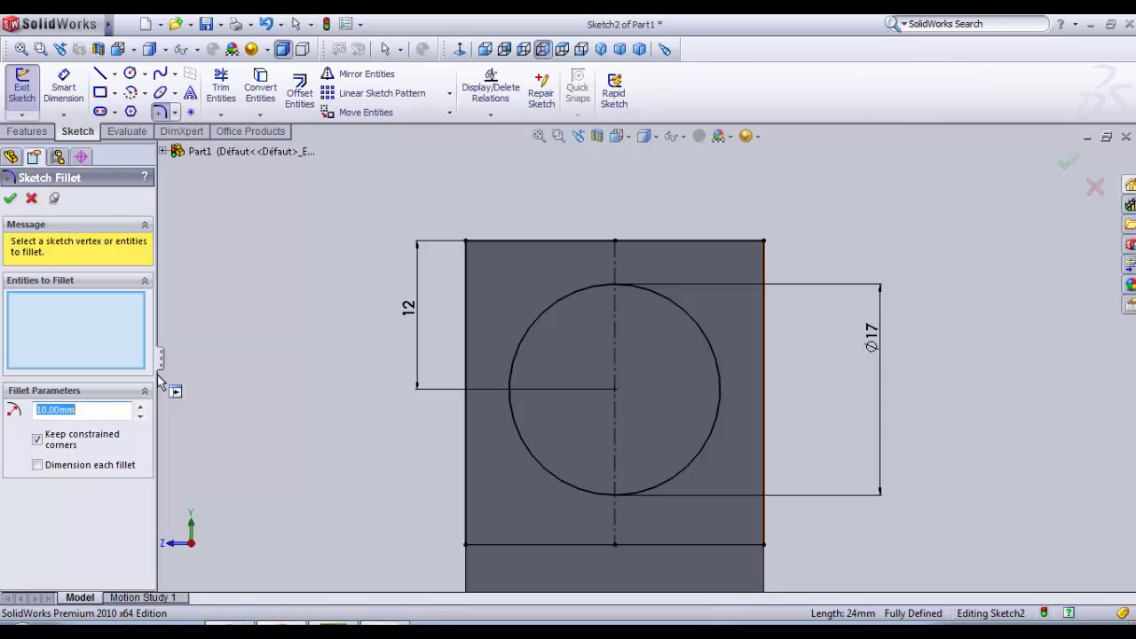
{"action": "left_click", "coordinate": [499, 247]}
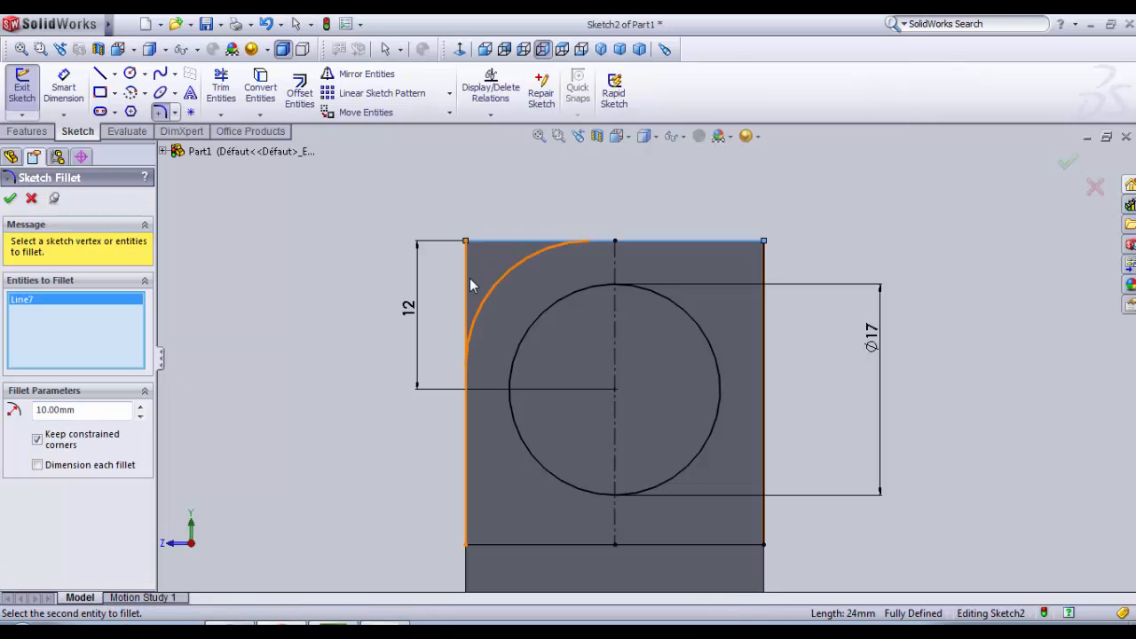
{"action": "left_click", "coordinate": [734, 243]}
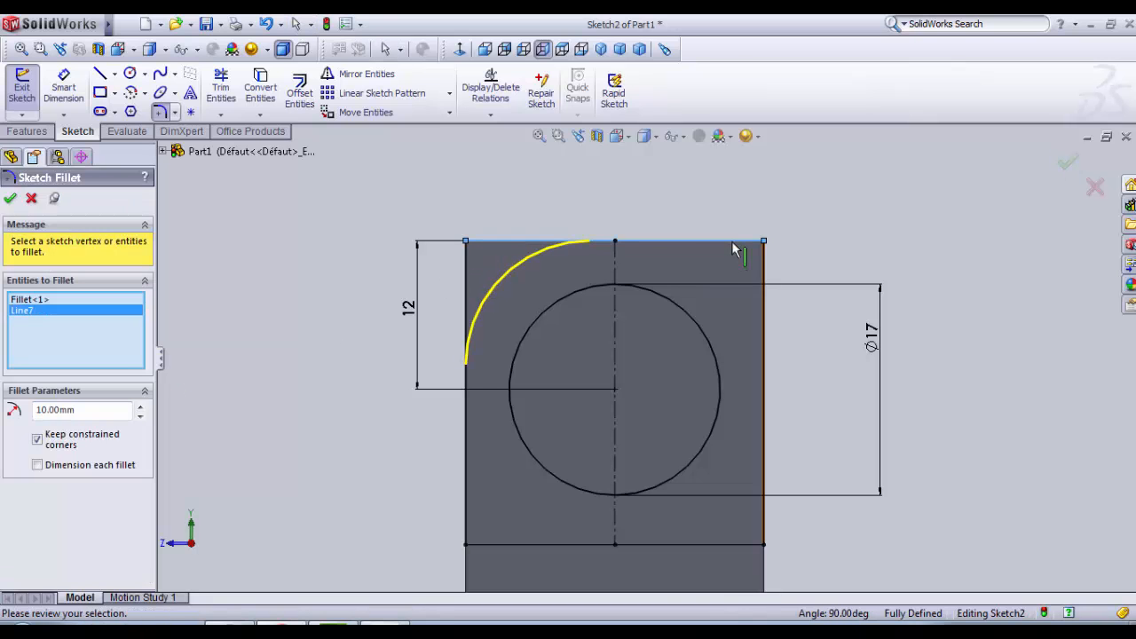
{"action": "left_click", "coordinate": [765, 293]}
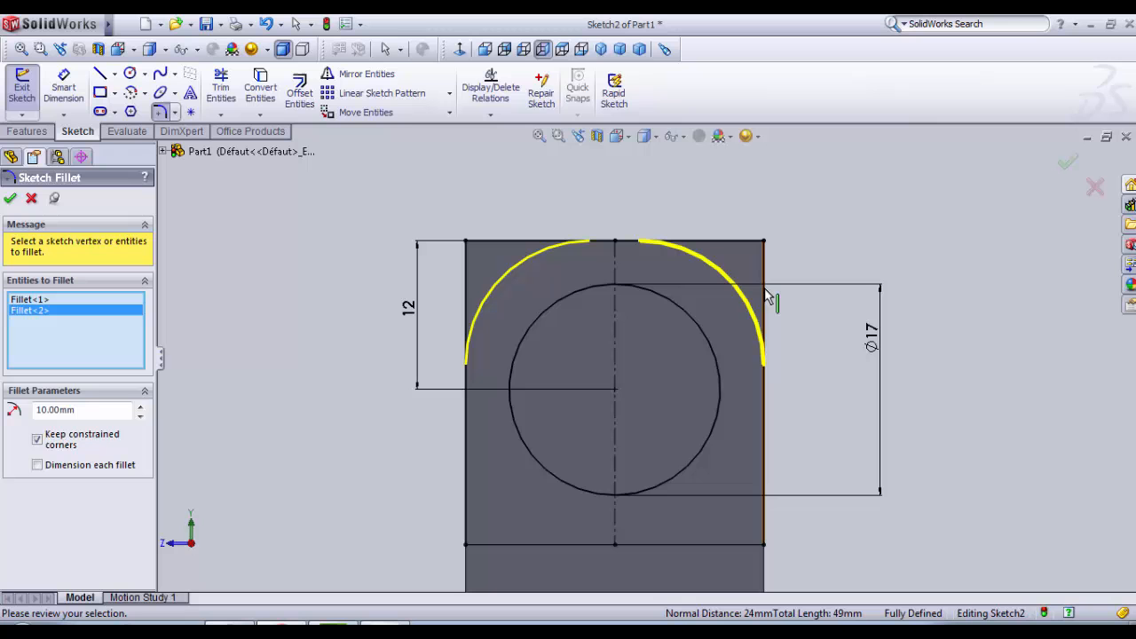
{"action": "left_click", "coordinate": [15, 201]}
{"action": "scroll", "coordinate": [888, 415], "scroll_direction": "up", "scroll_amount": 1}
{"action": "scroll", "coordinate": [743, 482], "scroll_direction": "down", "scroll_amount": 1}
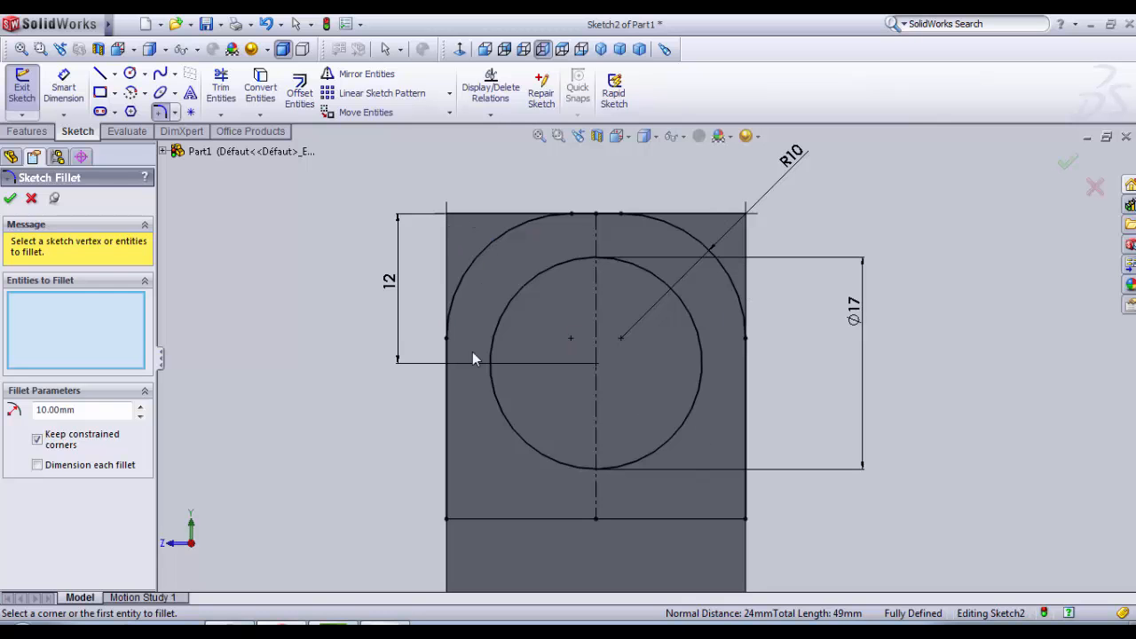
{"action": "left_click", "coordinate": [10, 198]}
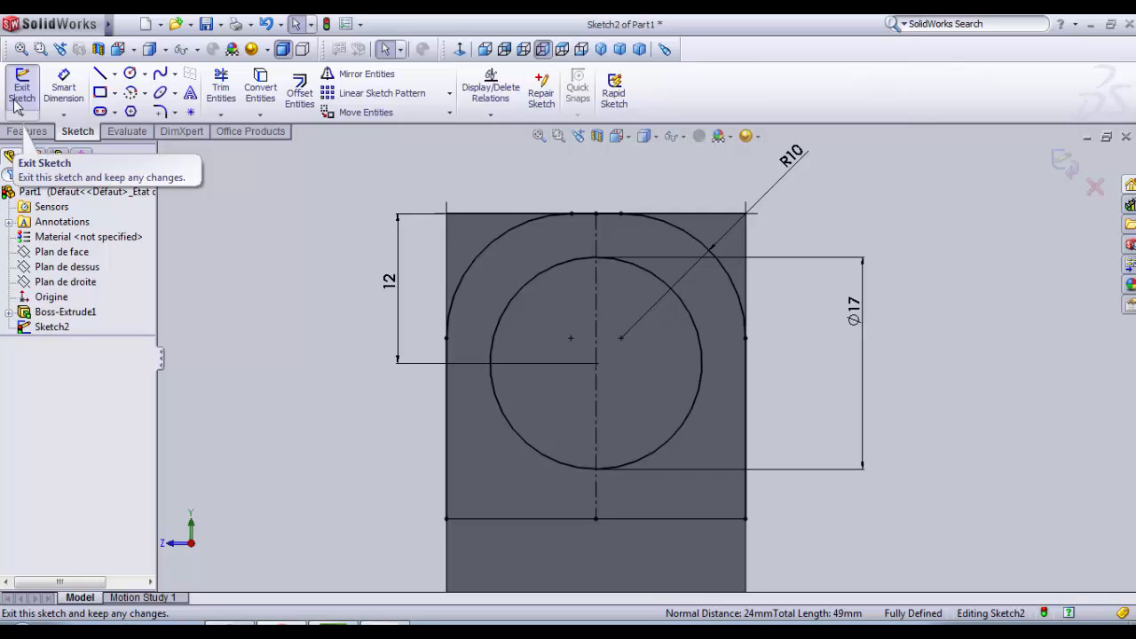
Step: Exit the sketch and start an extruded cut with both halves of the 17 mm circle as selected contours
{"action": "left_click", "coordinate": [18, 99]}
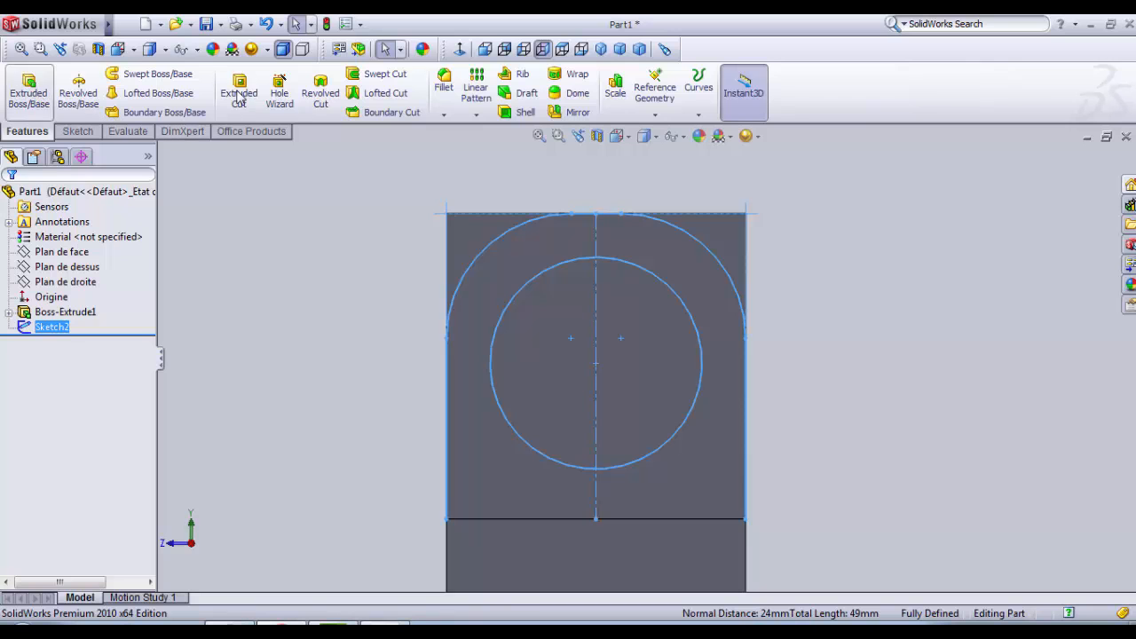
{"action": "left_click", "coordinate": [249, 91]}
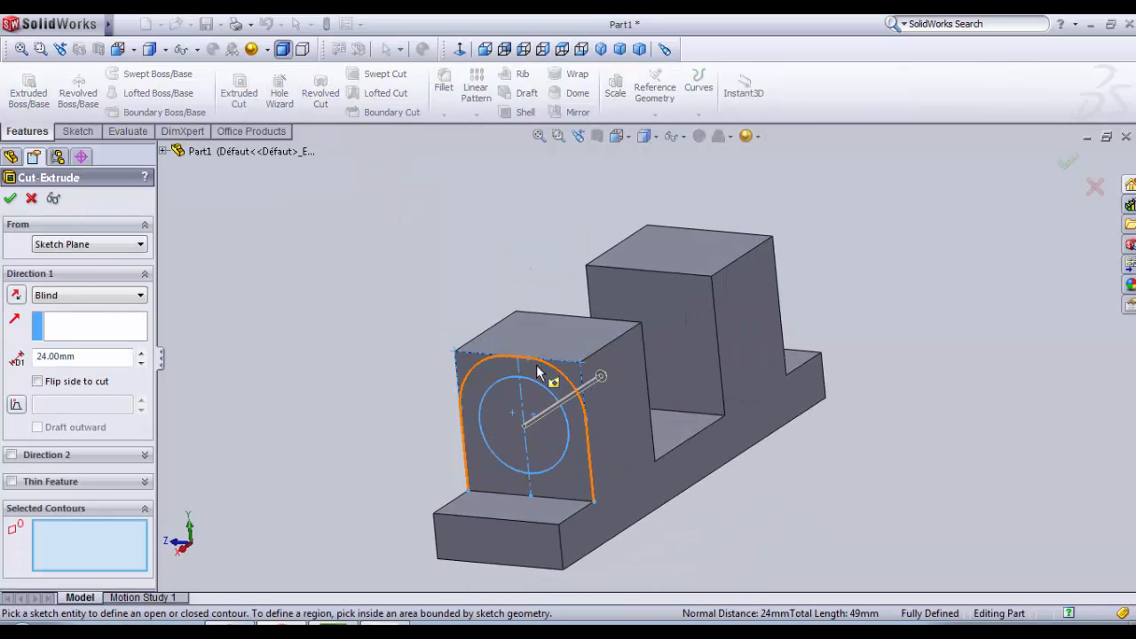
{"action": "left_click", "coordinate": [525, 418]}
{"action": "scroll", "coordinate": [526, 418], "scroll_direction": "down", "scroll_amount": 3}
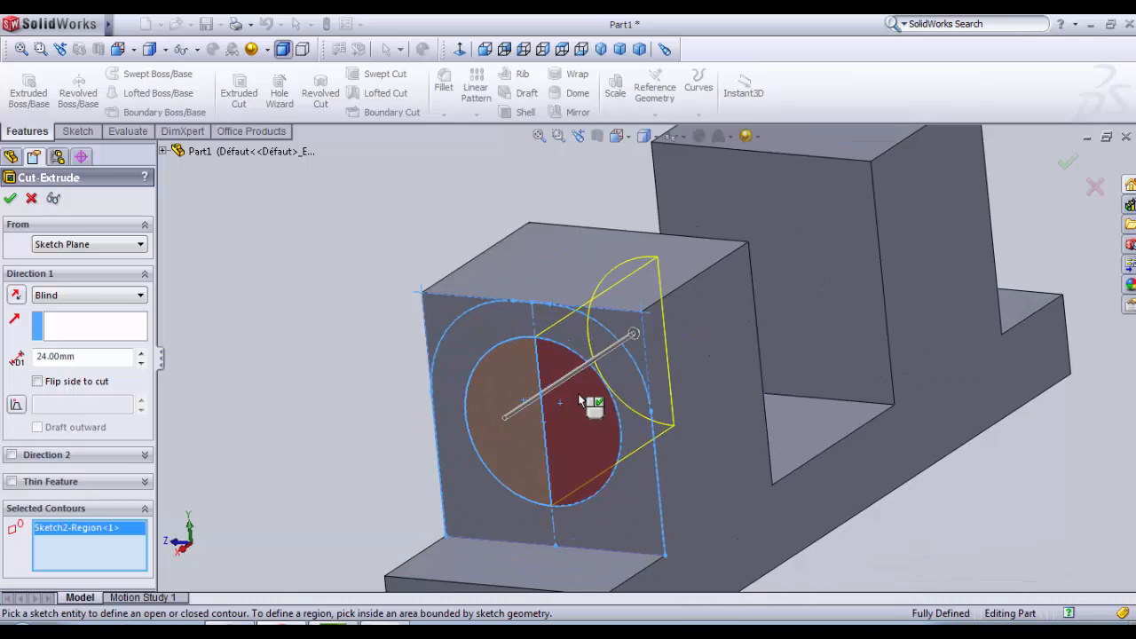
{"action": "left_click", "coordinate": [579, 402]}
{"action": "scroll", "coordinate": [586, 400], "scroll_direction": "up", "scroll_amount": 3}
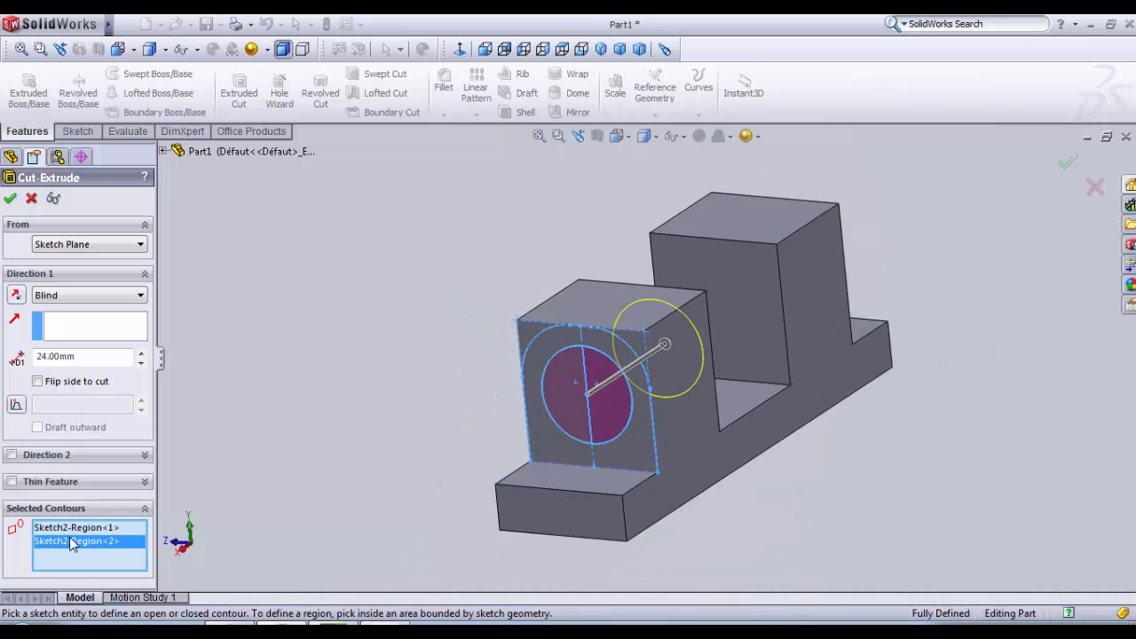
{"action": "scroll", "coordinate": [626, 425], "scroll_direction": "down", "scroll_amount": 1}
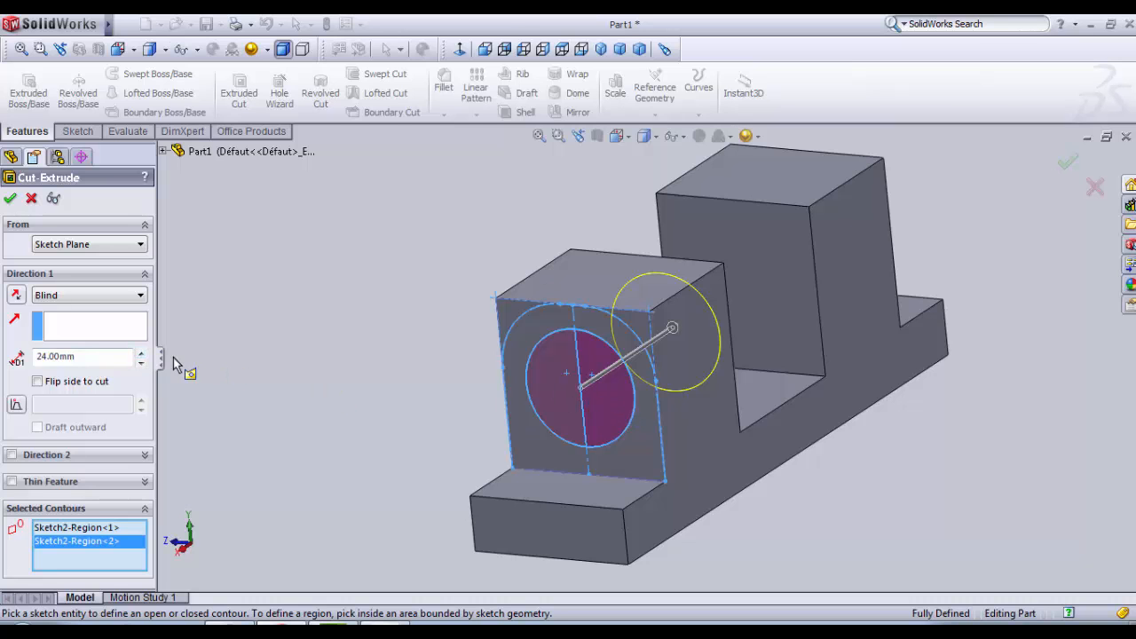
Step: Set the blind cut depth to 84 mm so it runs through both blocks
{"action": "left_click", "coordinate": [140, 353]}
{"action": "left_click", "coordinate": [140, 352]}
{"action": "left_click", "coordinate": [140, 352]}
{"action": "left_click", "coordinate": [140, 353]}
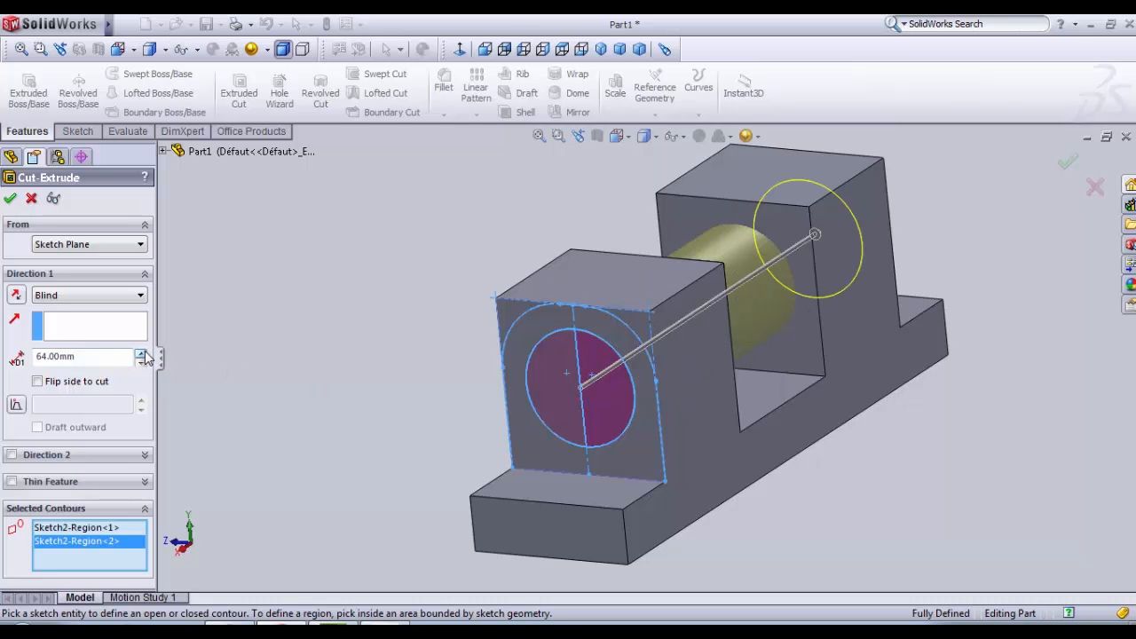
{"action": "left_click", "coordinate": [141, 352]}
{"action": "left_click", "coordinate": [141, 352]}
Step: Add the two corner regions outside the fillet arcs to the cut's contours and complete the 84 mm cut
{"action": "mouse_move", "coordinate": [435, 375]}
{"action": "middle_mouse_down"}
{"action": "mouse_move", "coordinate": [400, 421]}
{"action": "mouse_move", "coordinate": [417, 395]}
{"action": "mouse_move", "coordinate": [473, 366]}
{"action": "mouse_move", "coordinate": [391, 349]}
{"action": "middle_mouse_up"}
{"action": "scroll", "coordinate": [432, 314], "scroll_direction": "down", "scroll_amount": 3}
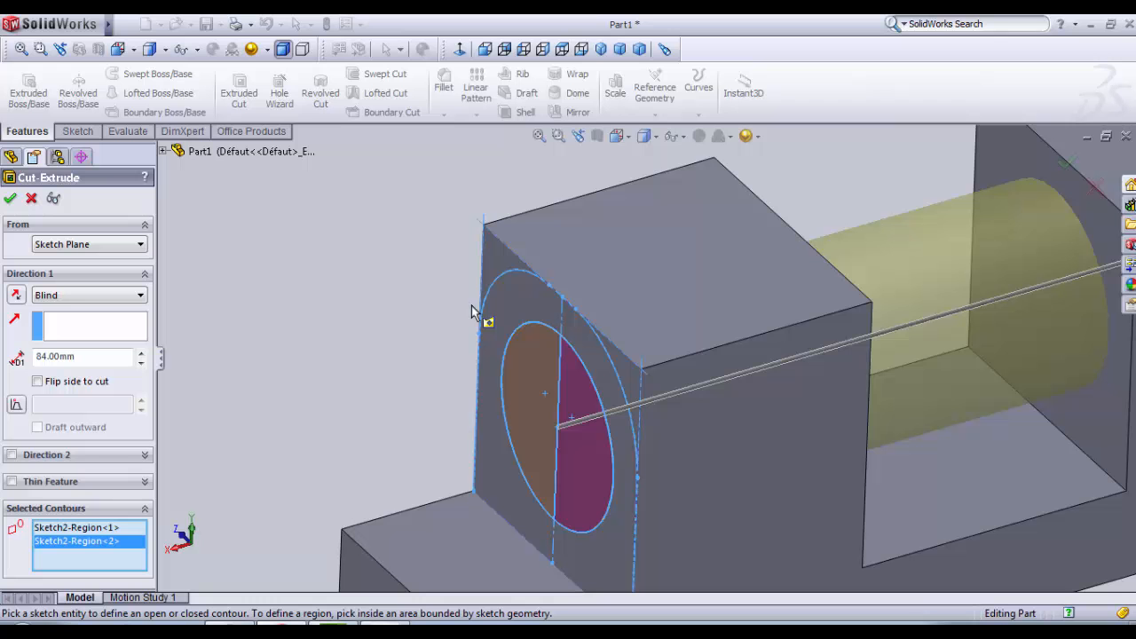
{"action": "left_click", "coordinate": [501, 262]}
{"action": "left_click", "coordinate": [641, 386]}
{"action": "scroll", "coordinate": [637, 374], "scroll_direction": "up", "scroll_amount": 3}
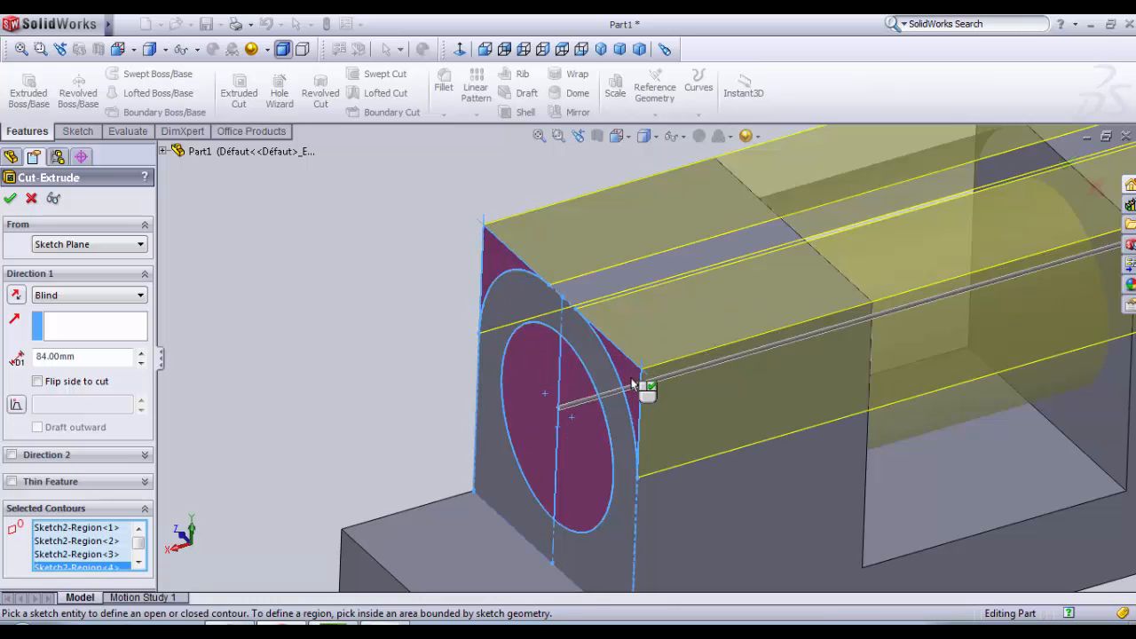
{"action": "mouse_move", "coordinate": [636, 371]}
{"action": "middle_mouse_down"}
{"action": "mouse_move", "coordinate": [604, 236]}
{"action": "mouse_move", "coordinate": [666, 335]}
{"action": "mouse_move", "coordinate": [657, 373]}
{"action": "middle_mouse_up"}
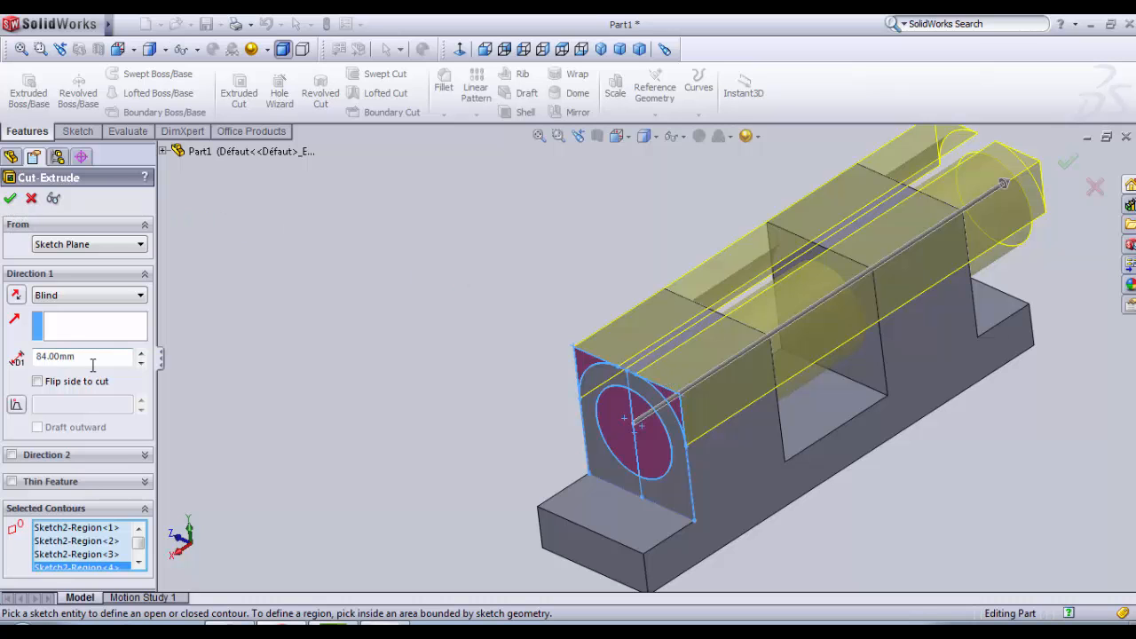
{"action": "left_click_drag", "start_coordinate": [90, 358], "coordinate": [40, 357]}
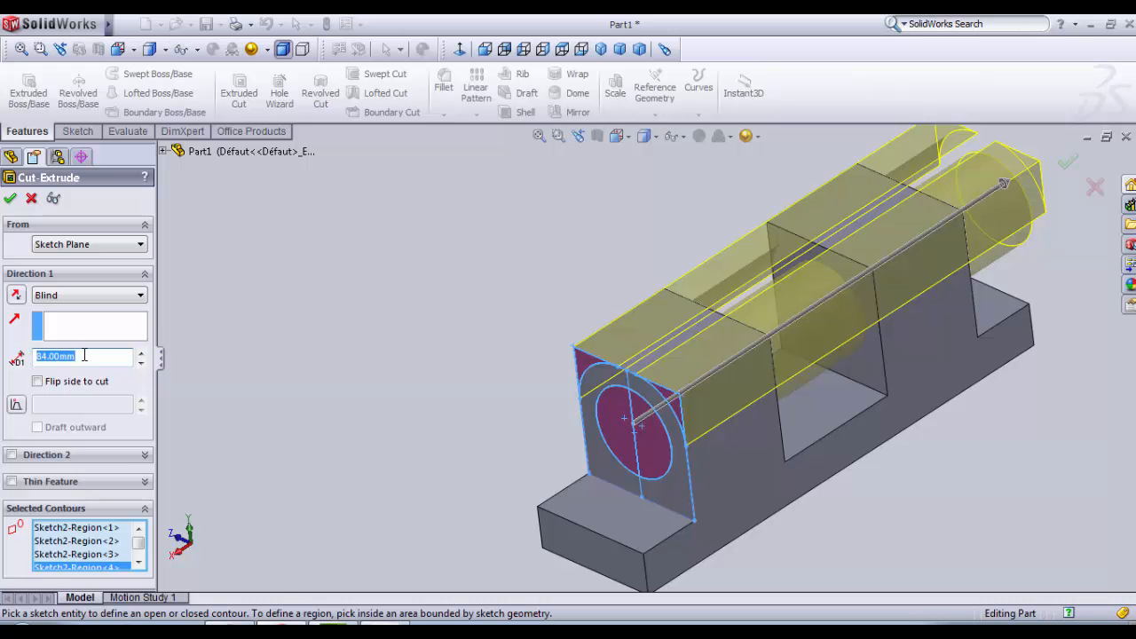
{"action": "middle_click_drag", "start_coordinate": [462, 319], "coordinate": [424, 338]}
{"action": "middle_click_drag", "start_coordinate": [839, 229], "coordinate": [819, 351]}
{"action": "scroll", "coordinate": [817, 344], "scroll_direction": "down", "scroll_amount": 3}
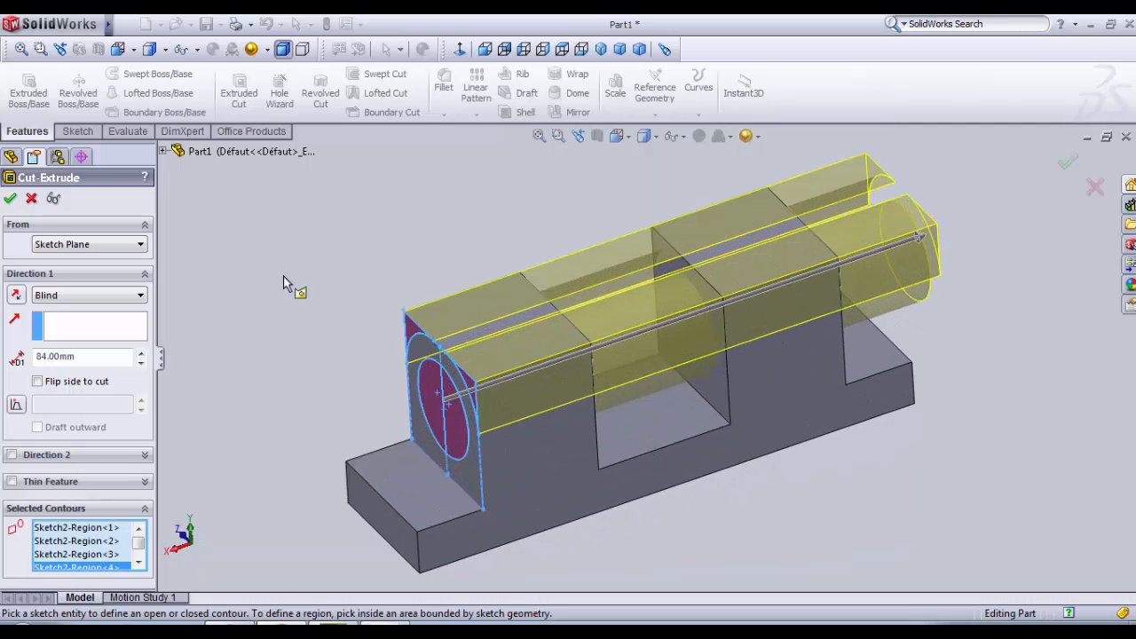
{"action": "left_click", "coordinate": [11, 199]}
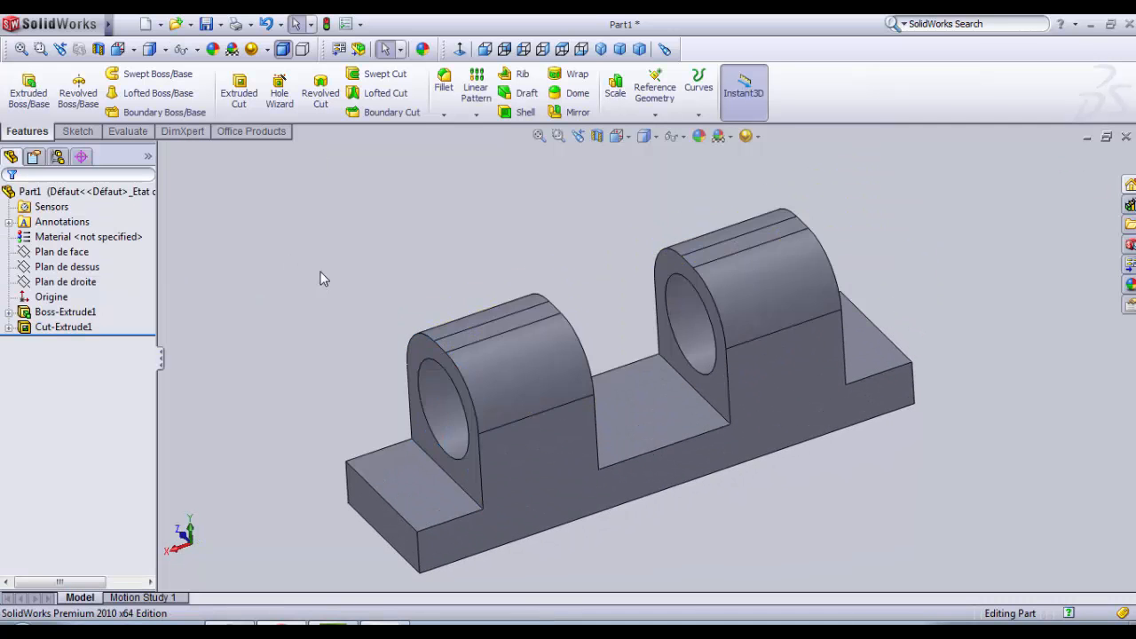
Step: Start a new sketch on the underside of the base and view it face-on
{"action": "middle_click_drag", "start_coordinate": [322, 277], "coordinate": [322, 307]}
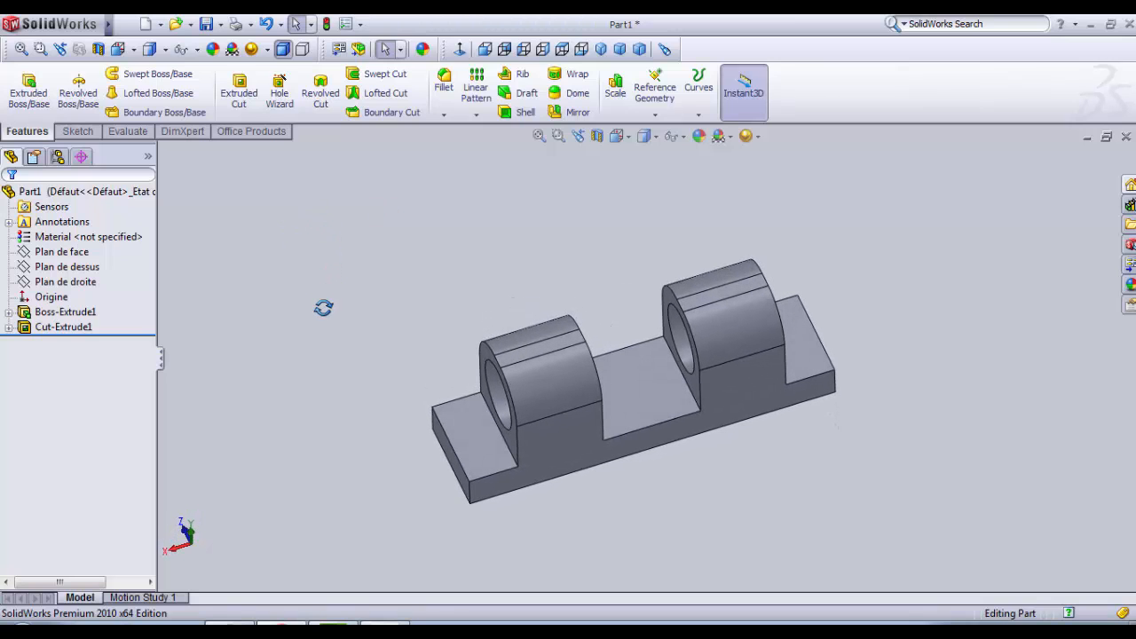
{"action": "scroll", "coordinate": [698, 296], "scroll_direction": "down", "scroll_amount": 1}
{"action": "middle_click_drag", "start_coordinate": [839, 367], "coordinate": [634, 424]}
{"action": "scroll", "coordinate": [631, 425], "scroll_direction": "down", "scroll_amount": 1}
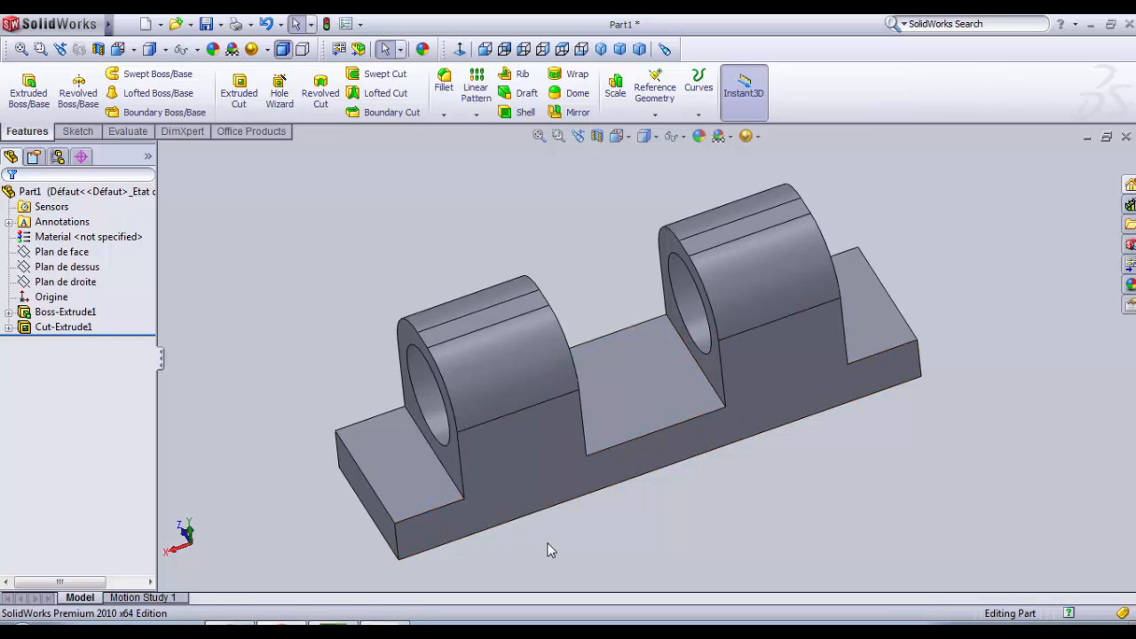
{"action": "middle_click_drag", "start_coordinate": [452, 515], "coordinate": [485, 386]}
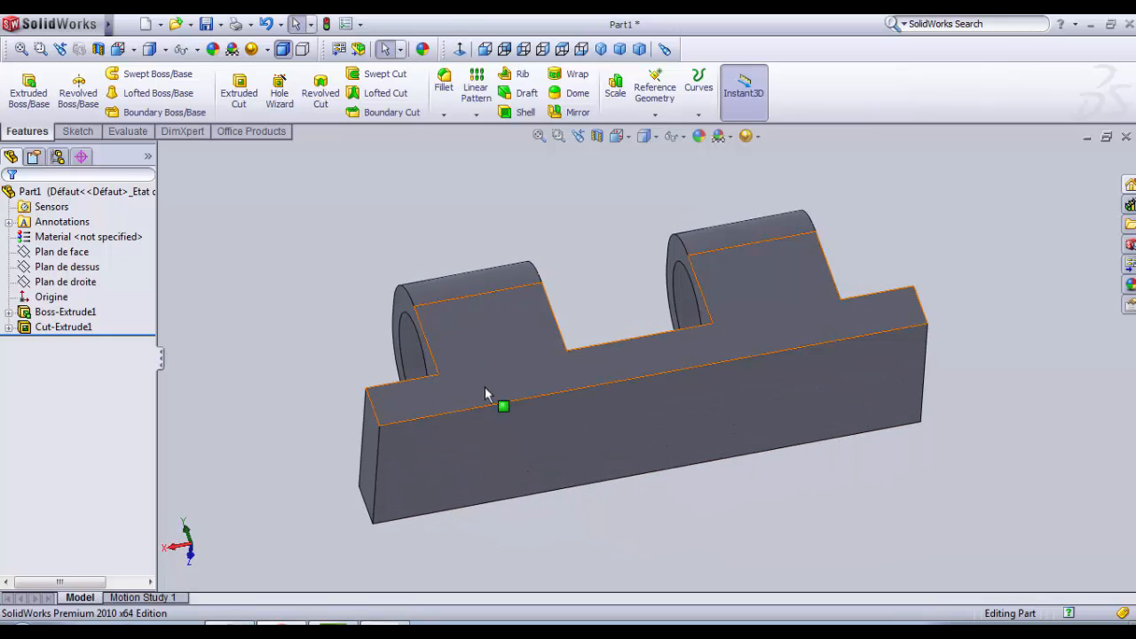
{"action": "left_click", "coordinate": [488, 432]}
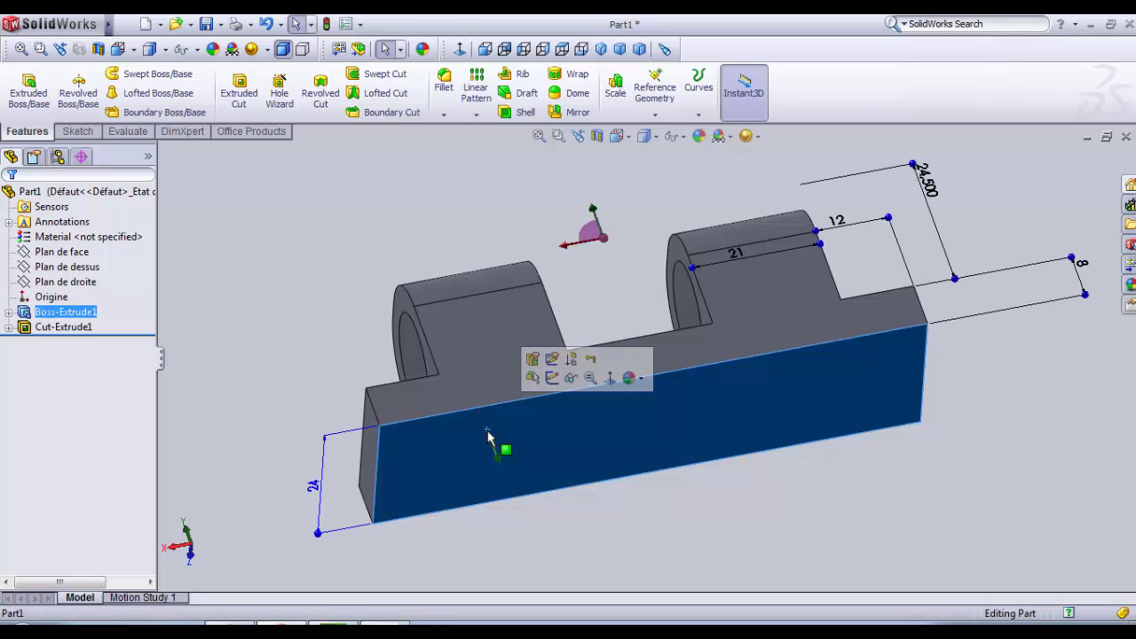
{"action": "right_click", "coordinate": [556, 439]}
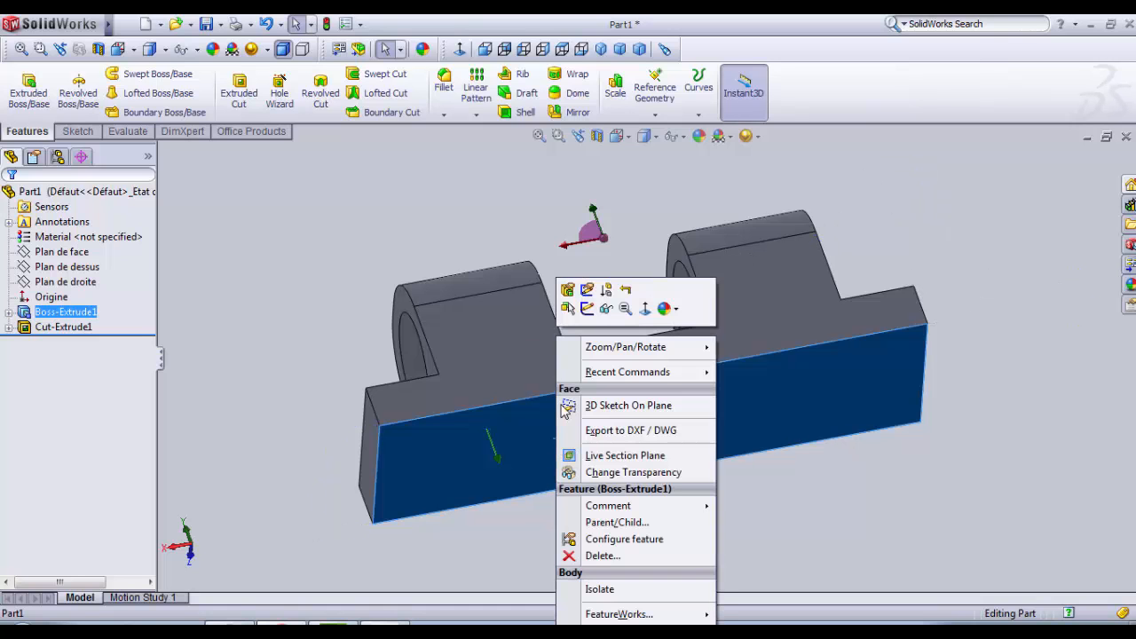
{"action": "left_click", "coordinate": [807, 489]}
{"action": "left_click", "coordinate": [710, 407]}
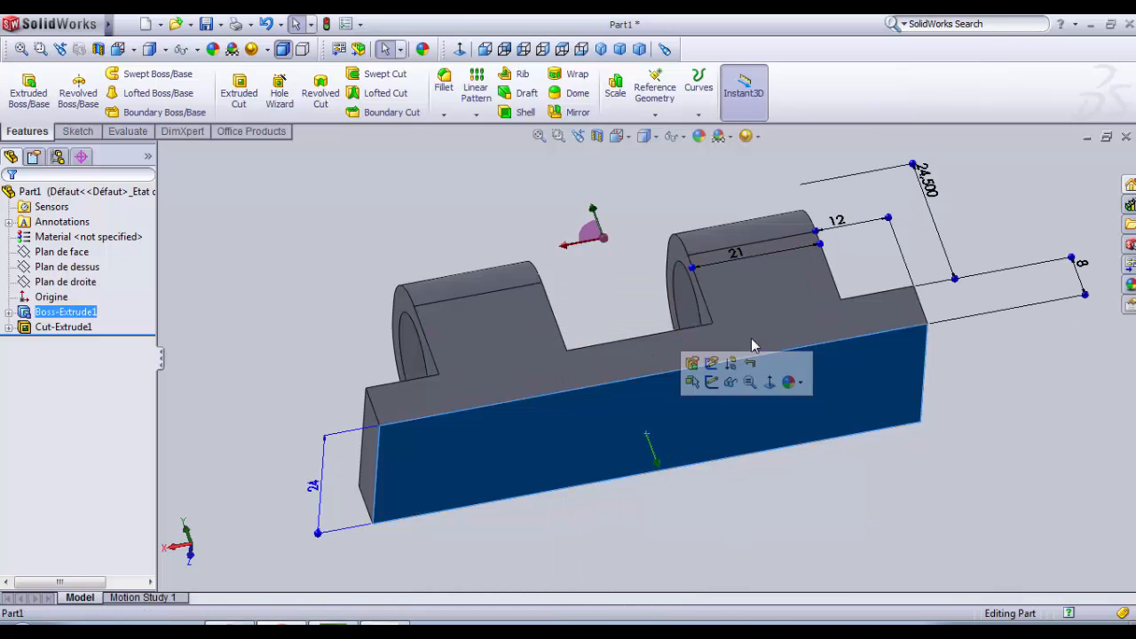
{"action": "left_click", "coordinate": [711, 382]}
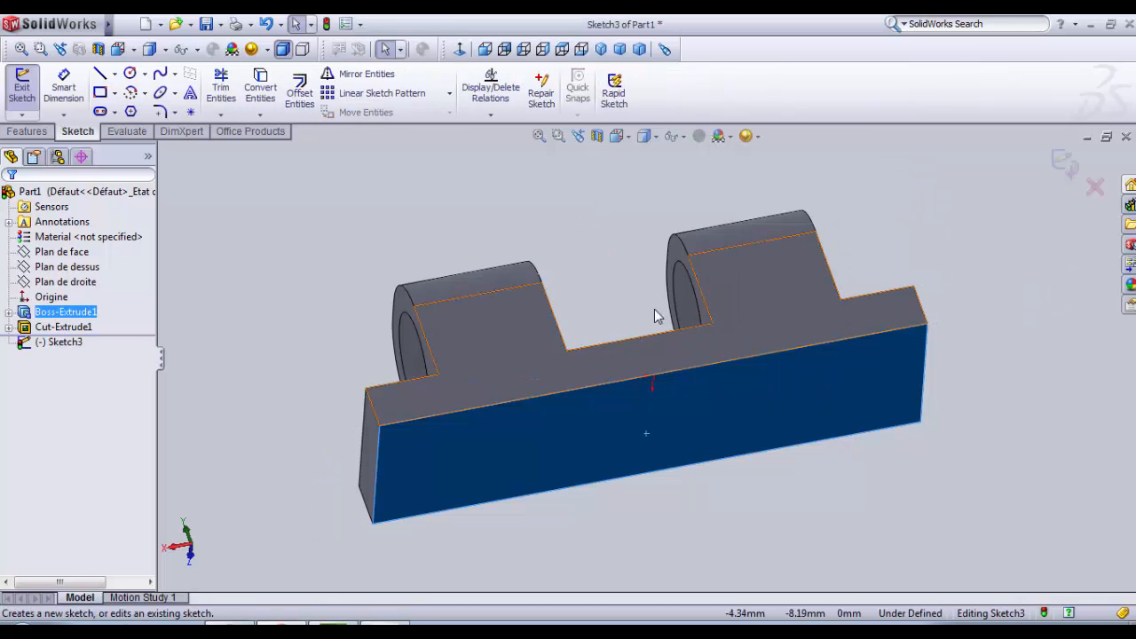
{"action": "left_click", "coordinate": [460, 50]}
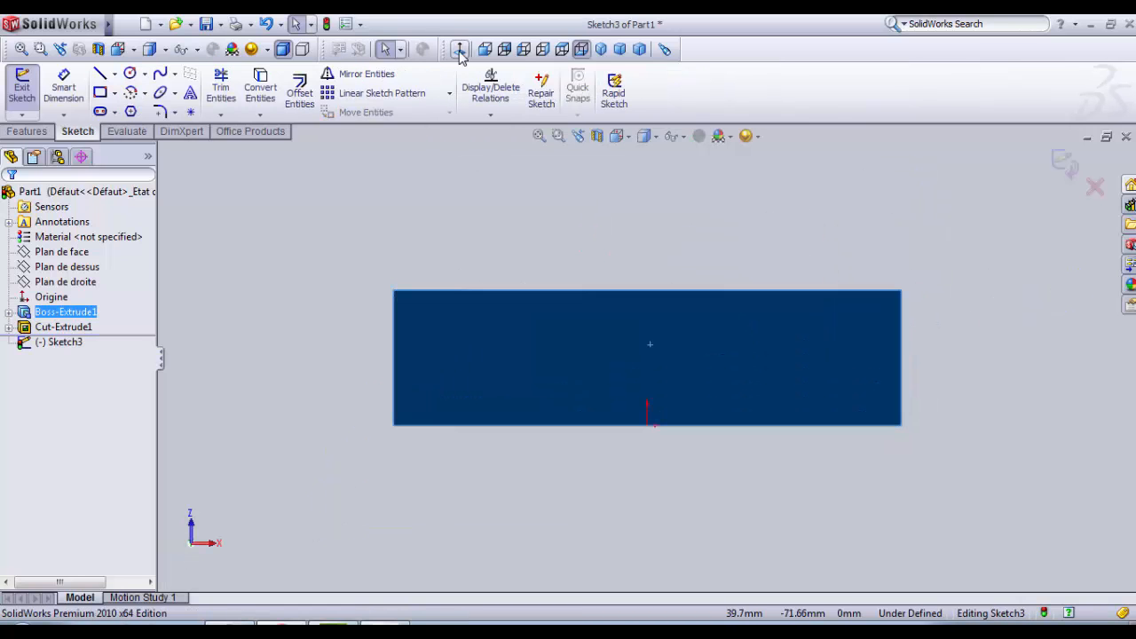
{"action": "scroll", "coordinate": [557, 393], "scroll_direction": "down", "scroll_amount": 2}
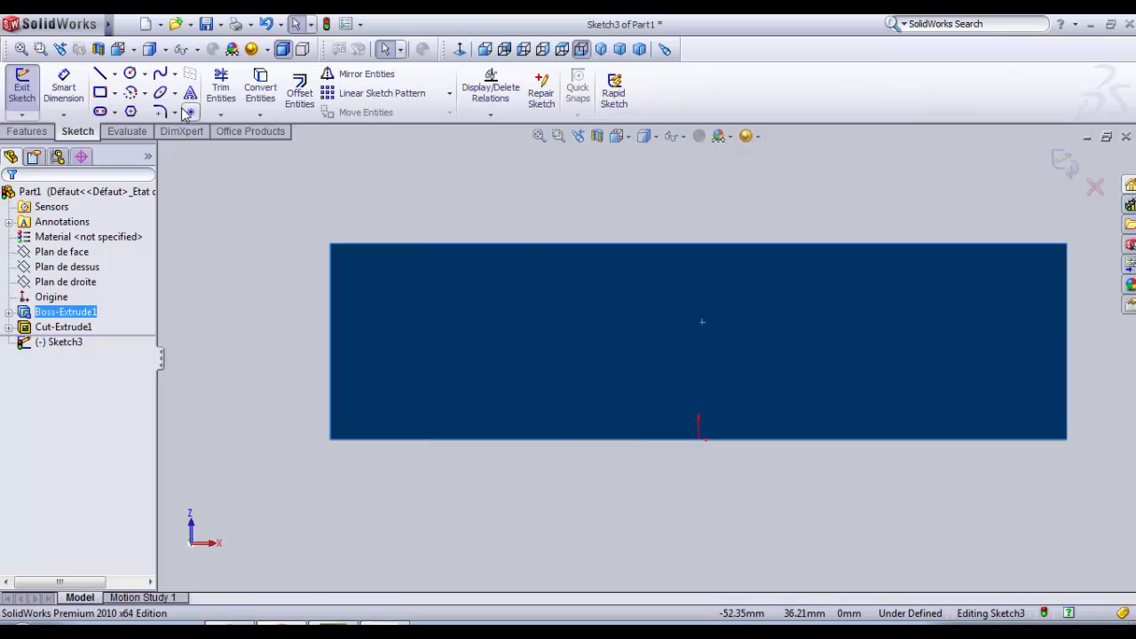
Step: Draw a horizontal centerline between the midpoints of the underside face's two short edges
{"action": "left_click", "coordinate": [115, 74]}
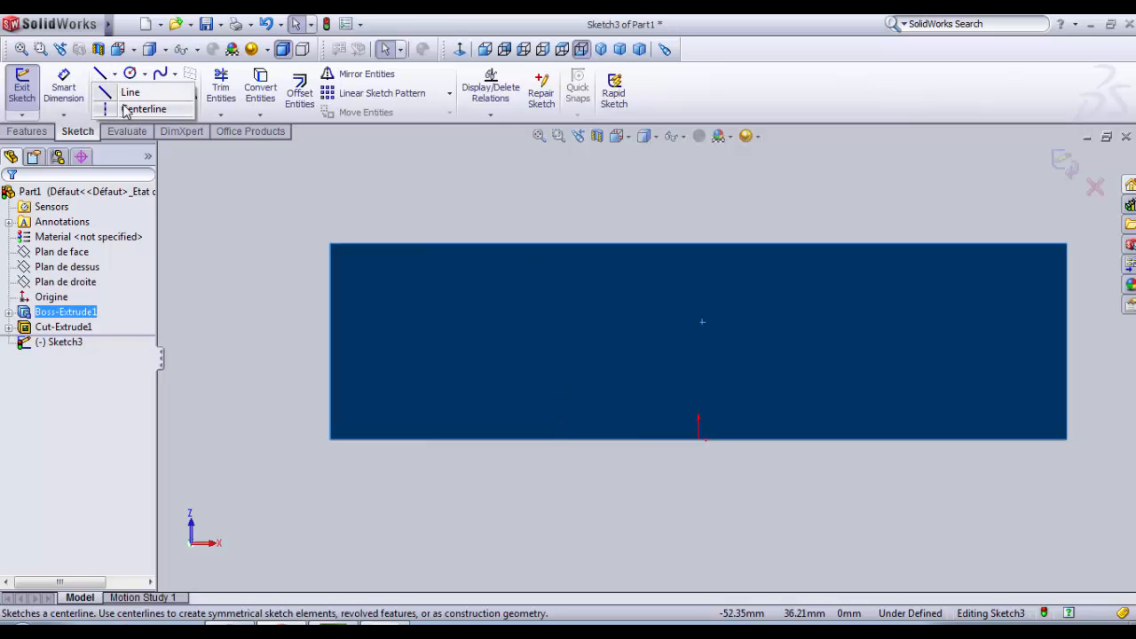
{"action": "left_click", "coordinate": [138, 108]}
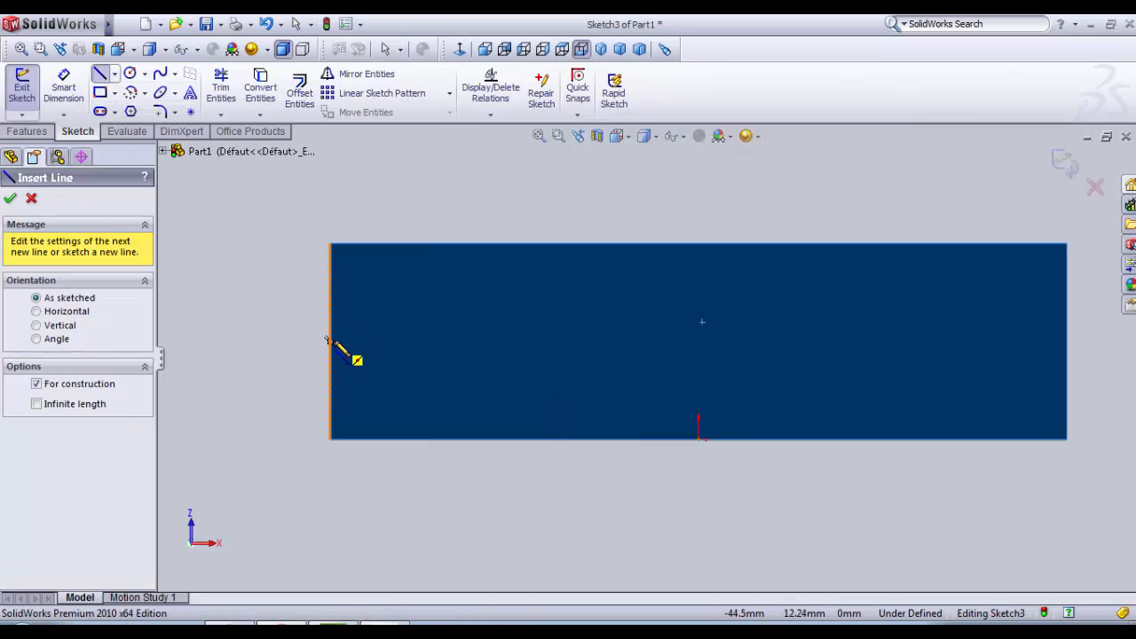
{"action": "left_click", "coordinate": [330, 342]}
{"action": "left_click", "coordinate": [1067, 342]}
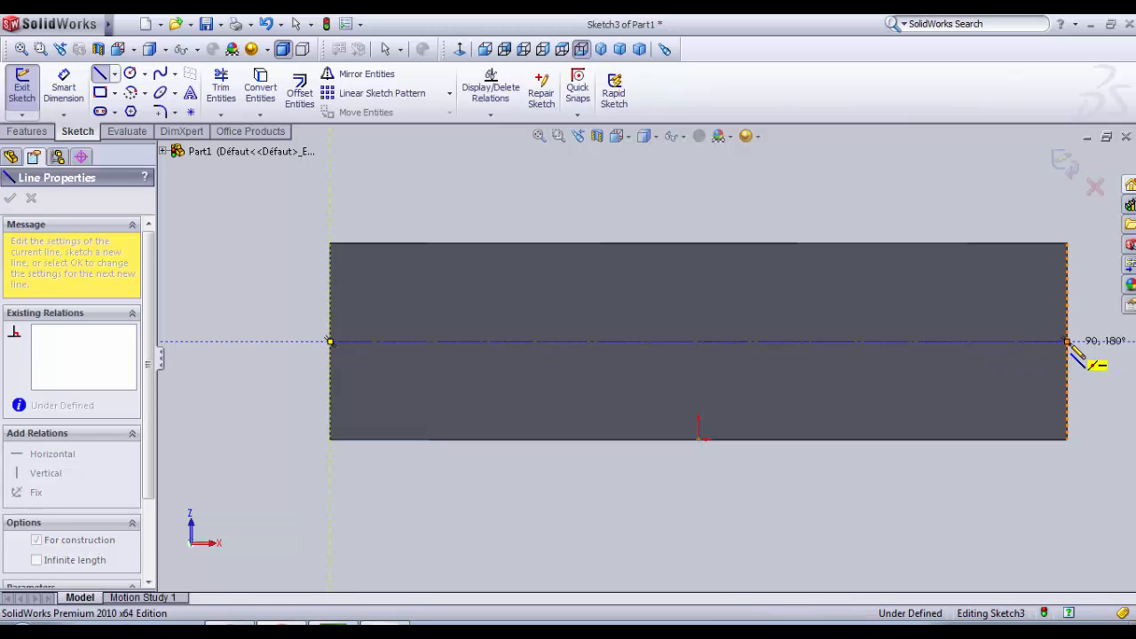
{"action": "key", "text": "Escape"}
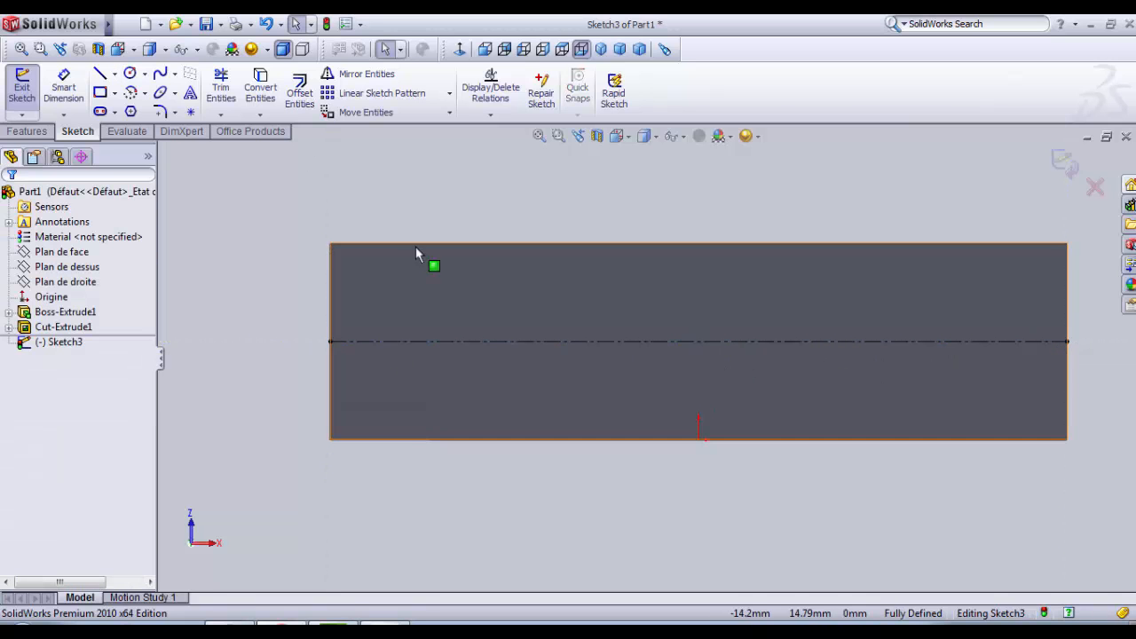
Step: Draw a circle about 3.5 mm in diameter near the upper-left corner of the underside face, above the horizontal centerline
{"action": "left_click", "coordinate": [130, 76]}
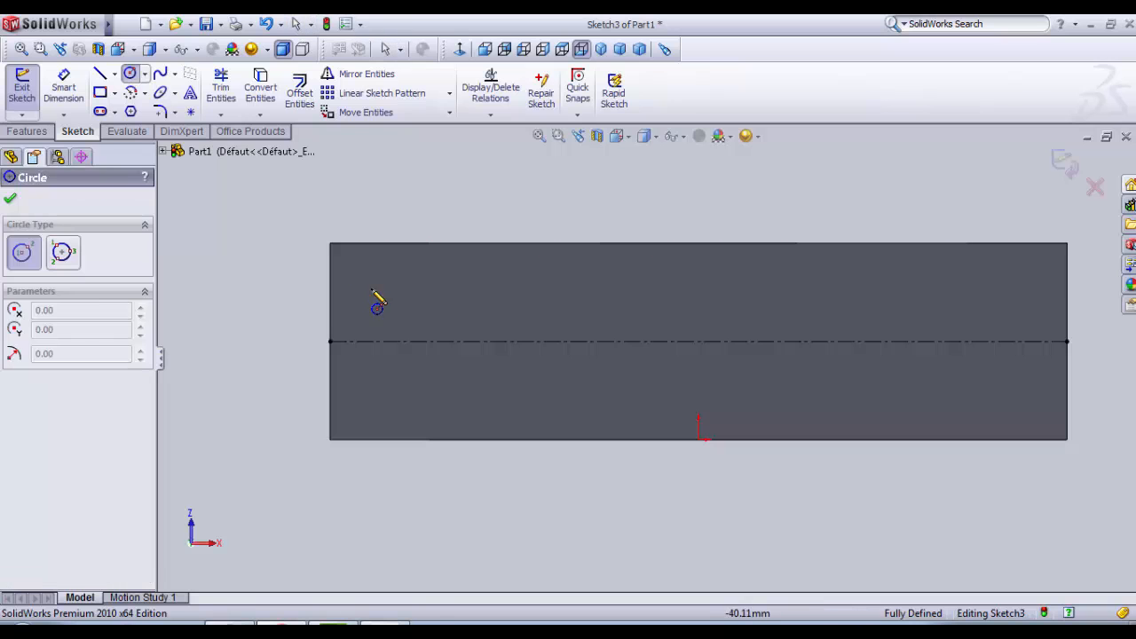
{"action": "left_click", "coordinate": [370, 270]}
{"action": "left_click", "coordinate": [382, 280]}
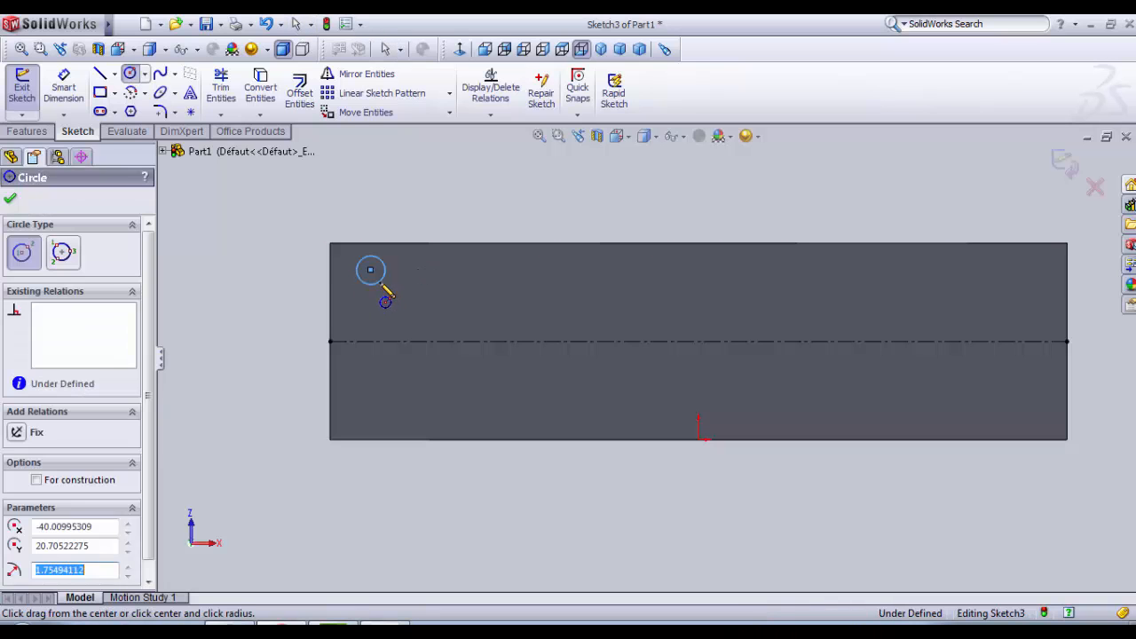
Step: Dimension the corner circle's diameter at 2.4 mm
{"action": "left_click", "coordinate": [67, 97]}
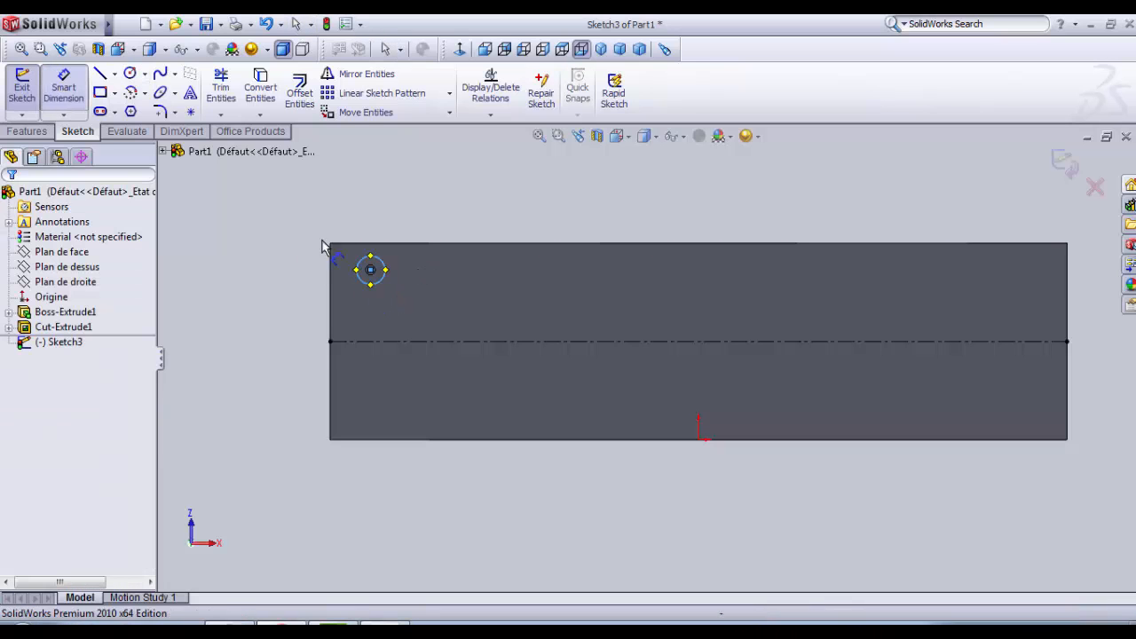
{"action": "left_click", "coordinate": [375, 268]}
{"action": "left_click", "coordinate": [388, 222]}
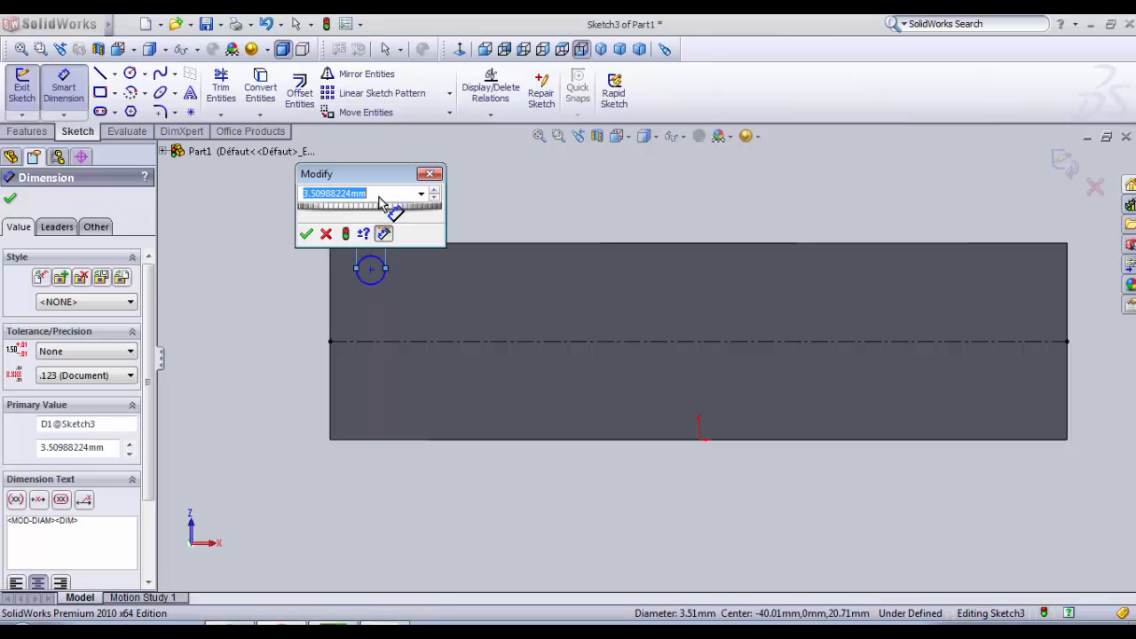
{"action": "type", "text": "2.4"}
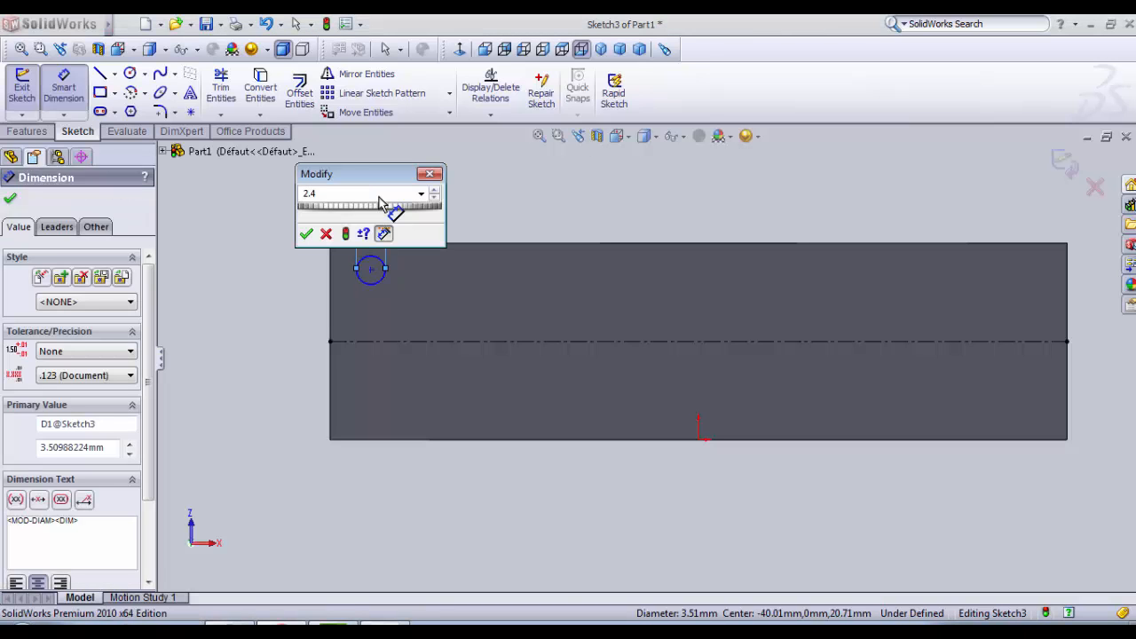
{"action": "key", "text": "Return"}
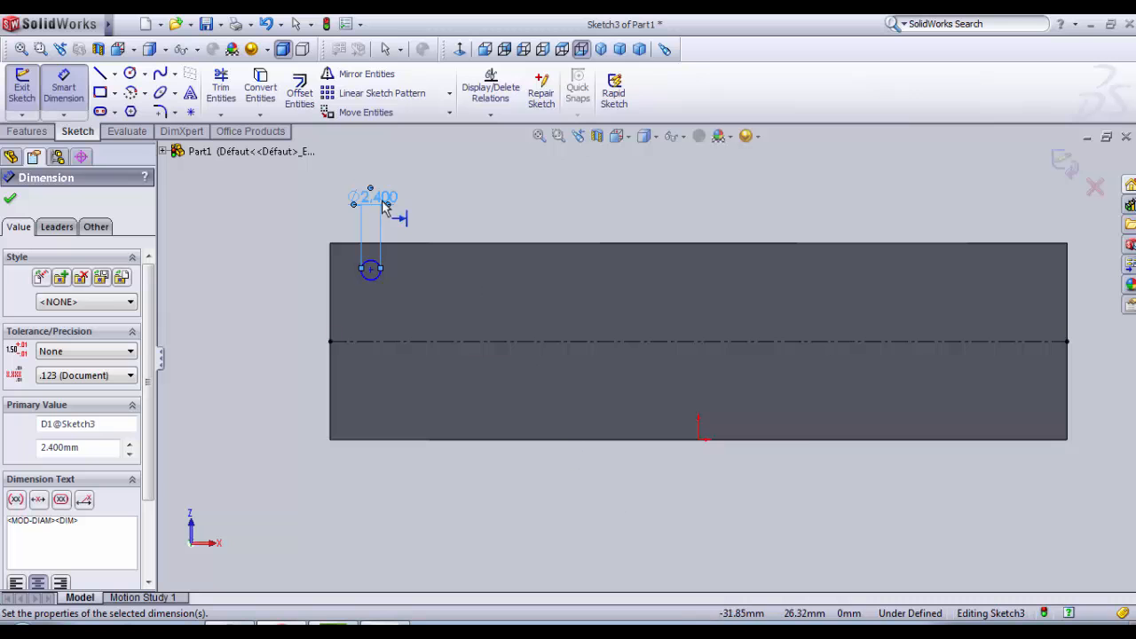
{"action": "left_click", "coordinate": [468, 194]}
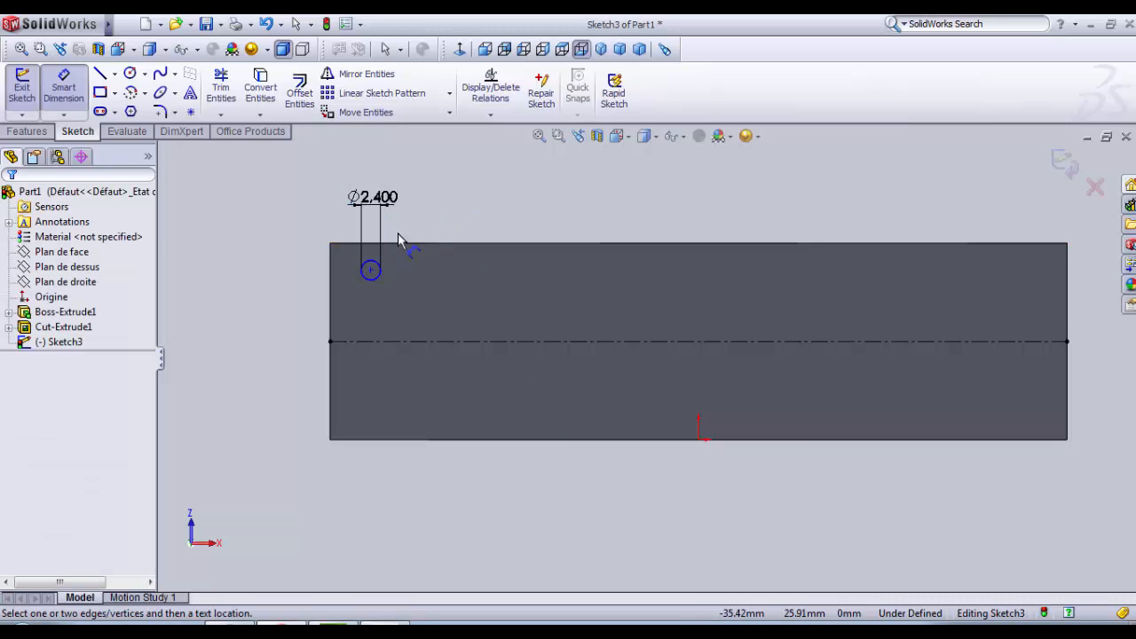
Step: Dimension the circle's center 4 mm from the nearest short edge of the underside face
{"action": "left_click", "coordinate": [376, 280]}
{"action": "left_click", "coordinate": [330, 287]}
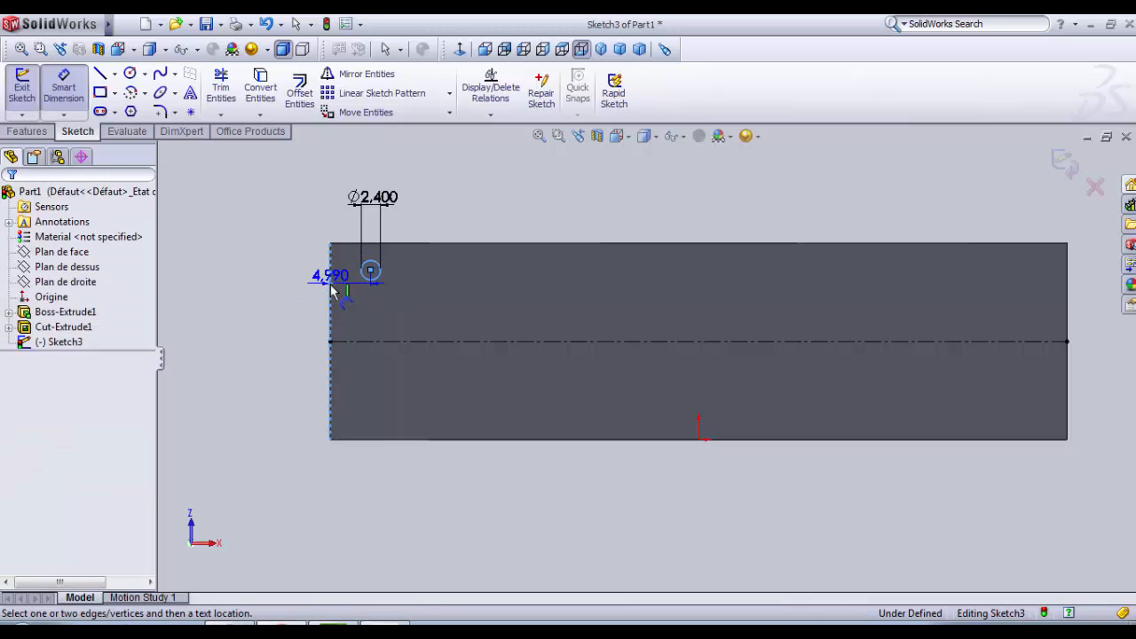
{"action": "left_click", "coordinate": [317, 238]}
{"action": "type", "text": "4"}
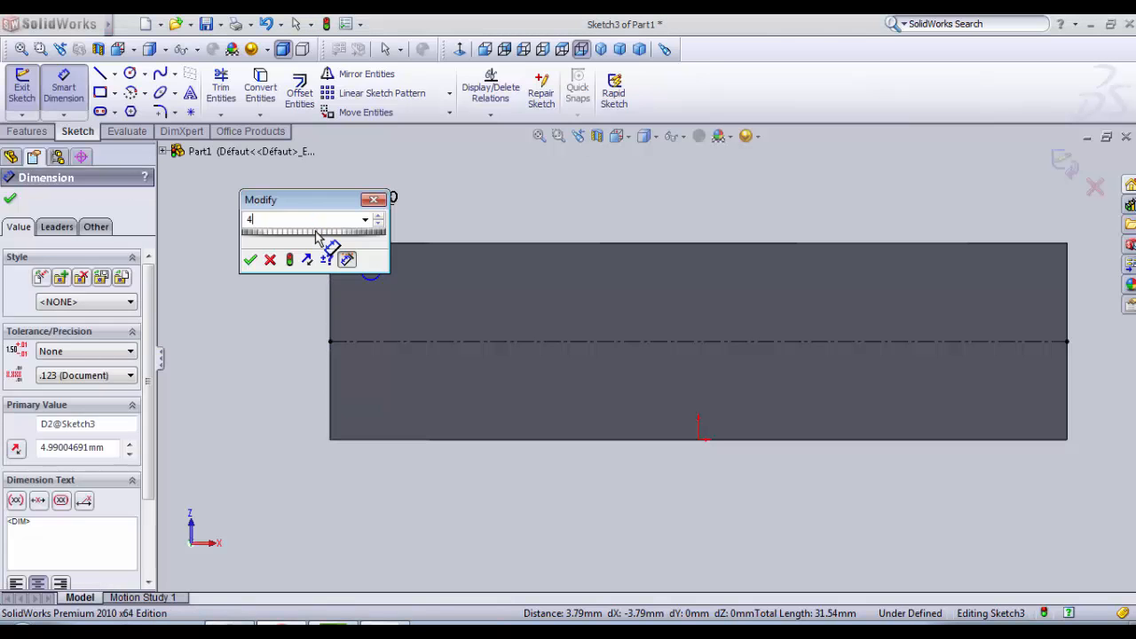
{"action": "key", "text": "Return"}
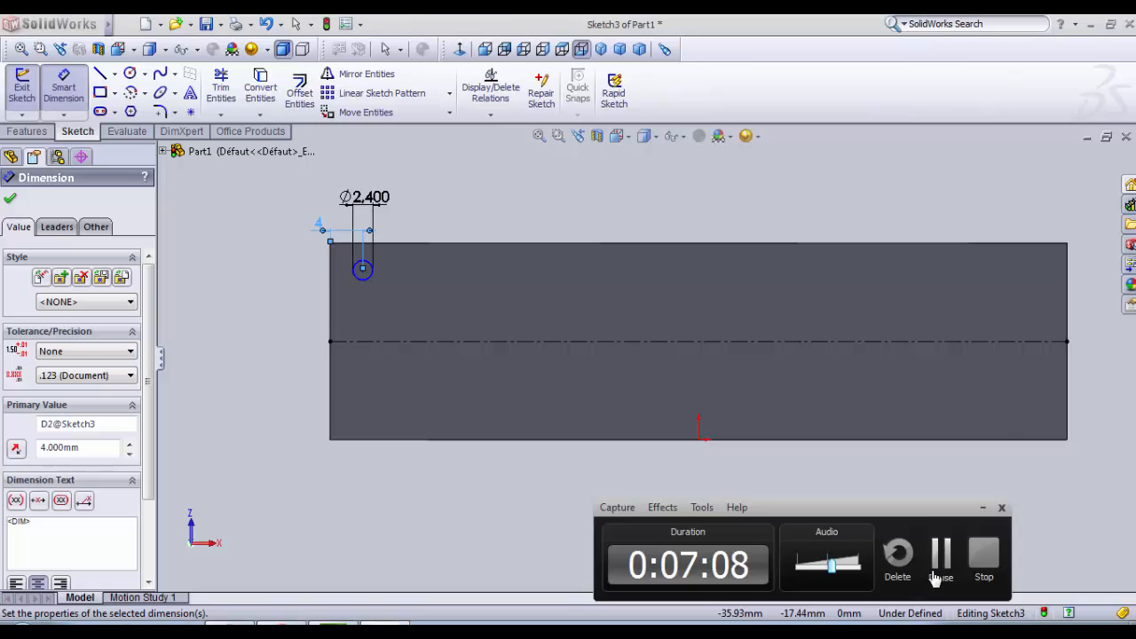
{"action": "left_click", "coordinate": [513, 220]}
Step: Dimension the circle's center 6 mm from the horizontal centerline
{"action": "scroll", "coordinate": [373, 260], "scroll_direction": "down", "scroll_amount": 2}
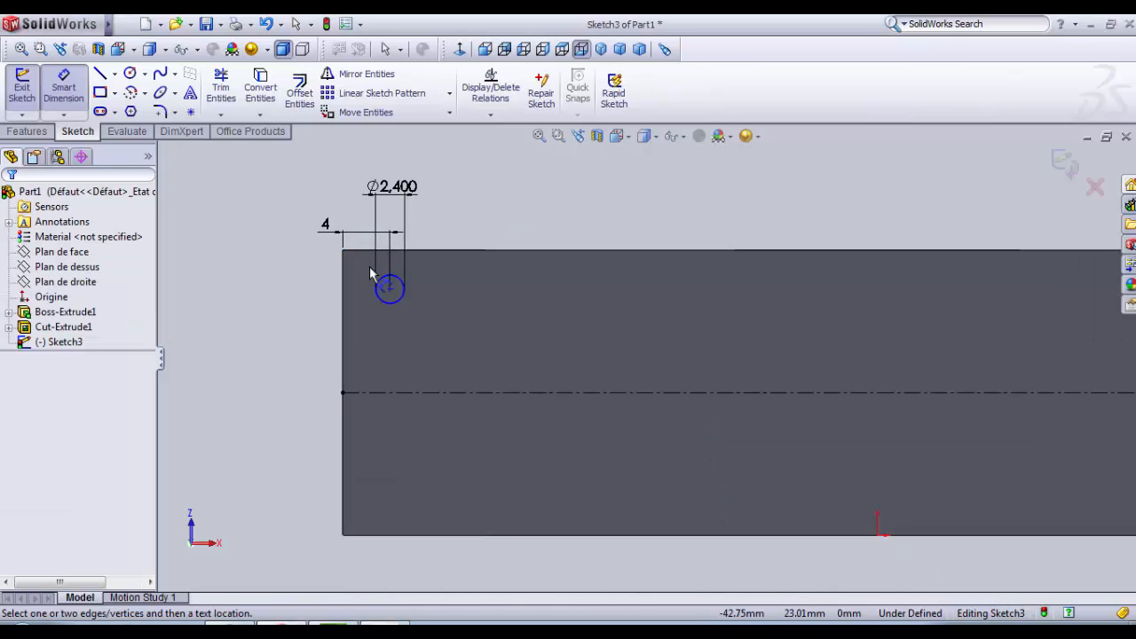
{"action": "left_click", "coordinate": [396, 309]}
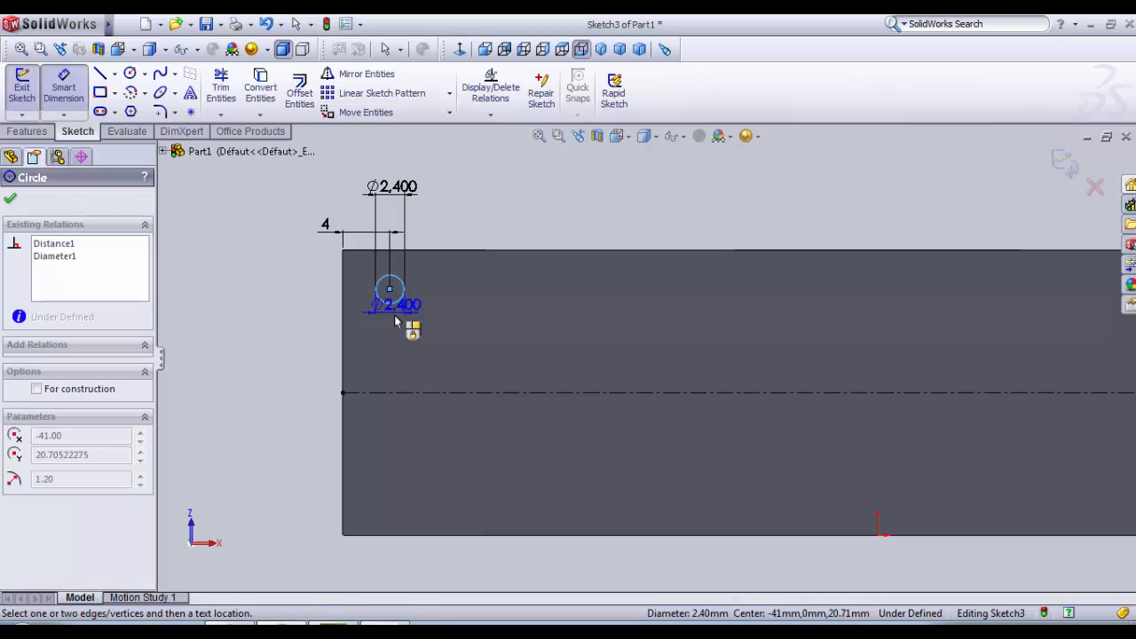
{"action": "left_click", "coordinate": [401, 392]}
{"action": "left_click", "coordinate": [337, 330]}
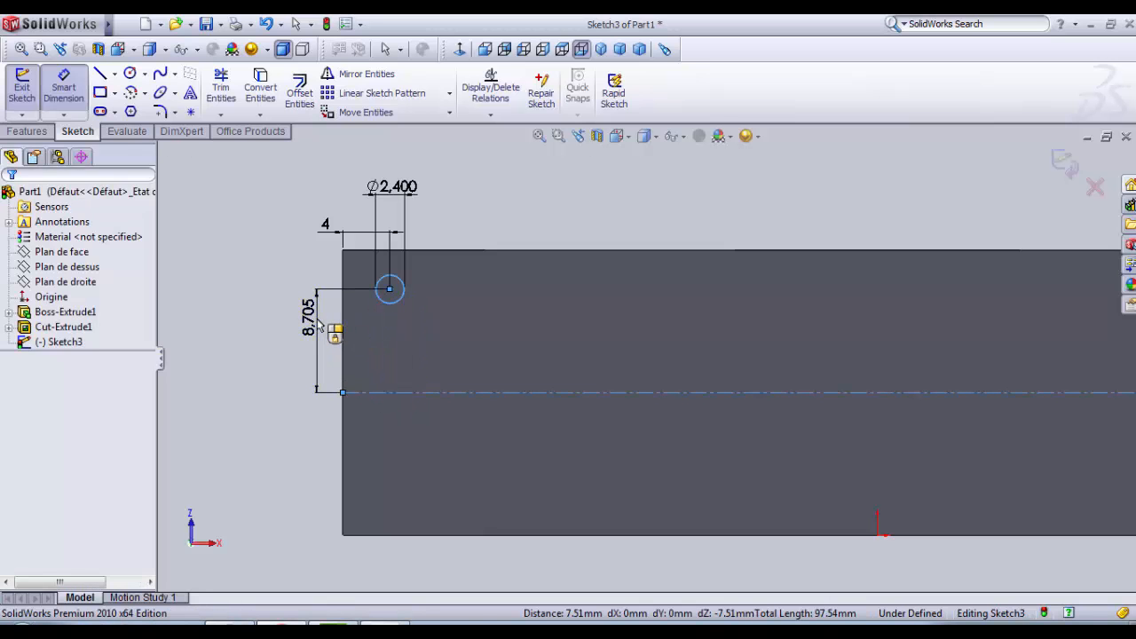
{"action": "type", "text": "6"}
{"action": "key", "text": "Return"}
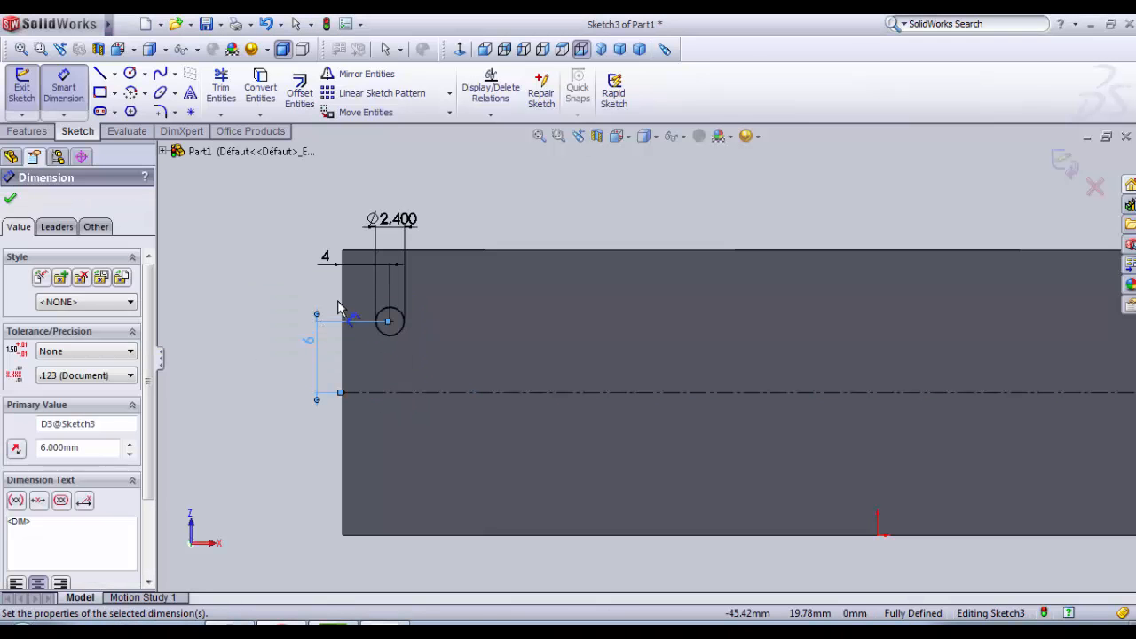
{"action": "scroll", "coordinate": [355, 292], "scroll_direction": "up", "scroll_amount": 1}
{"action": "scroll", "coordinate": [355, 291], "scroll_direction": "down", "scroll_amount": 1}
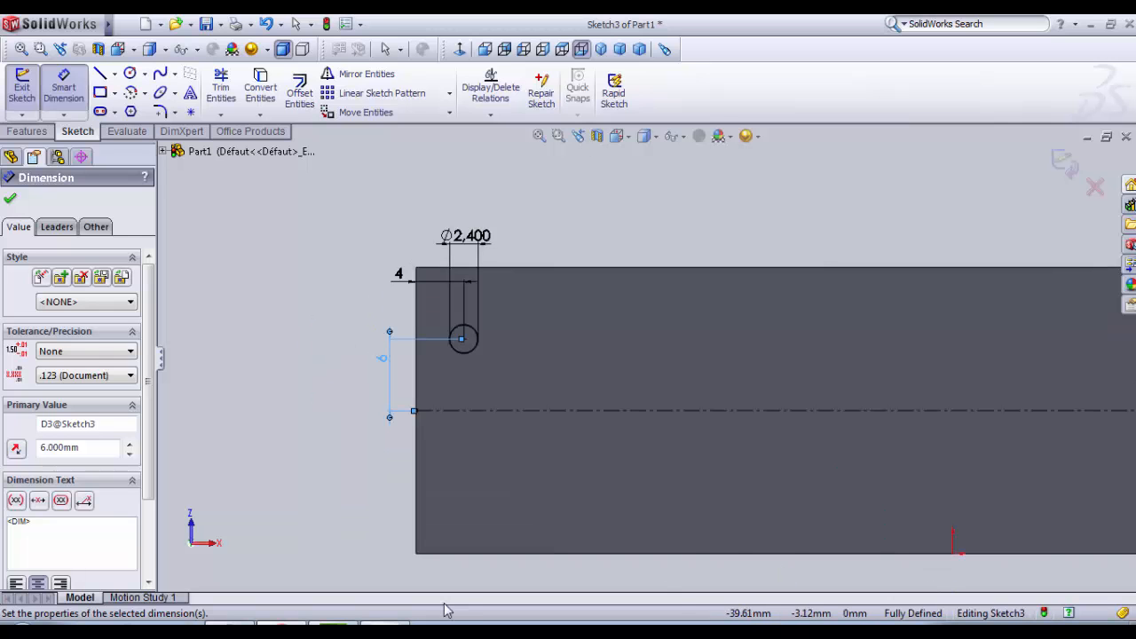
{"action": "left_click", "coordinate": [614, 619]}
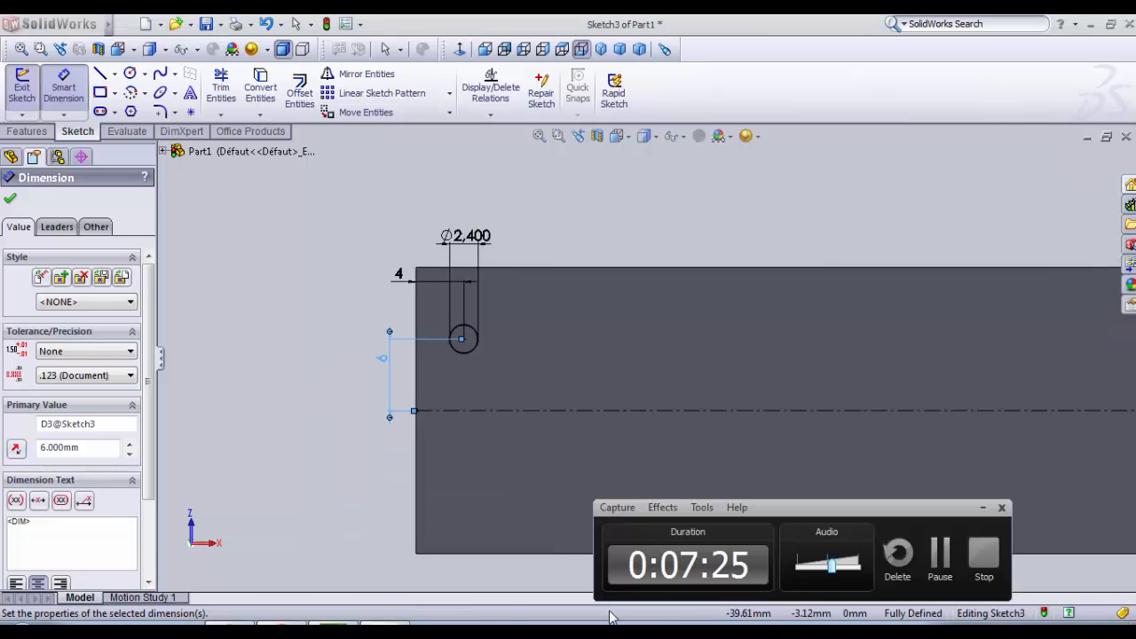
{"action": "left_click", "coordinate": [938, 550]}
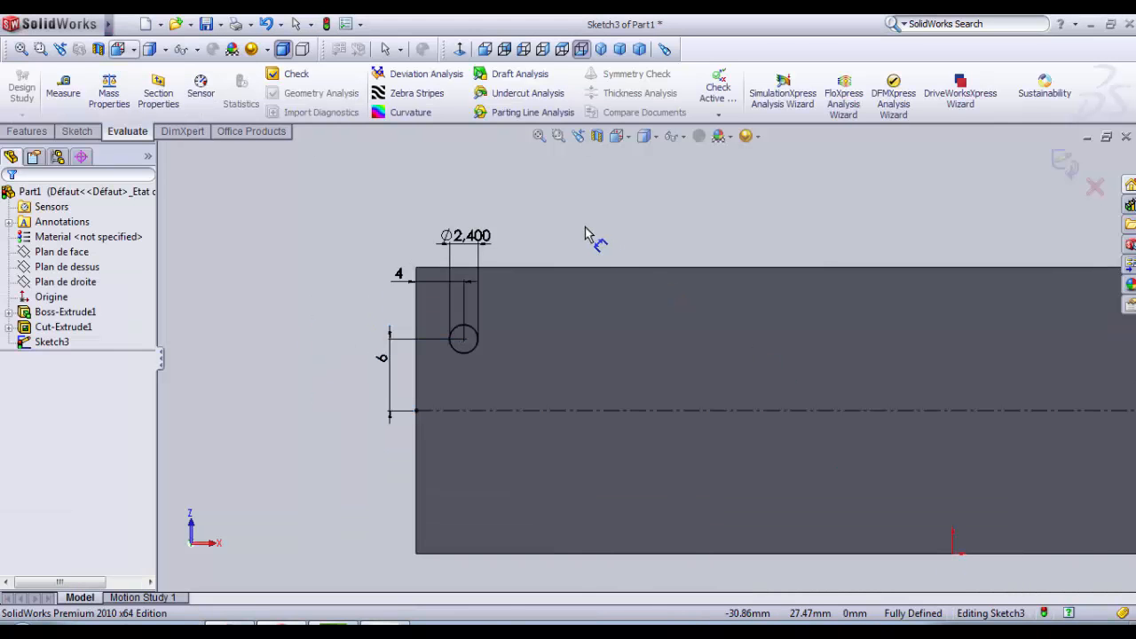
{"action": "scroll", "coordinate": [430, 336], "scroll_direction": "down", "scroll_amount": 2}
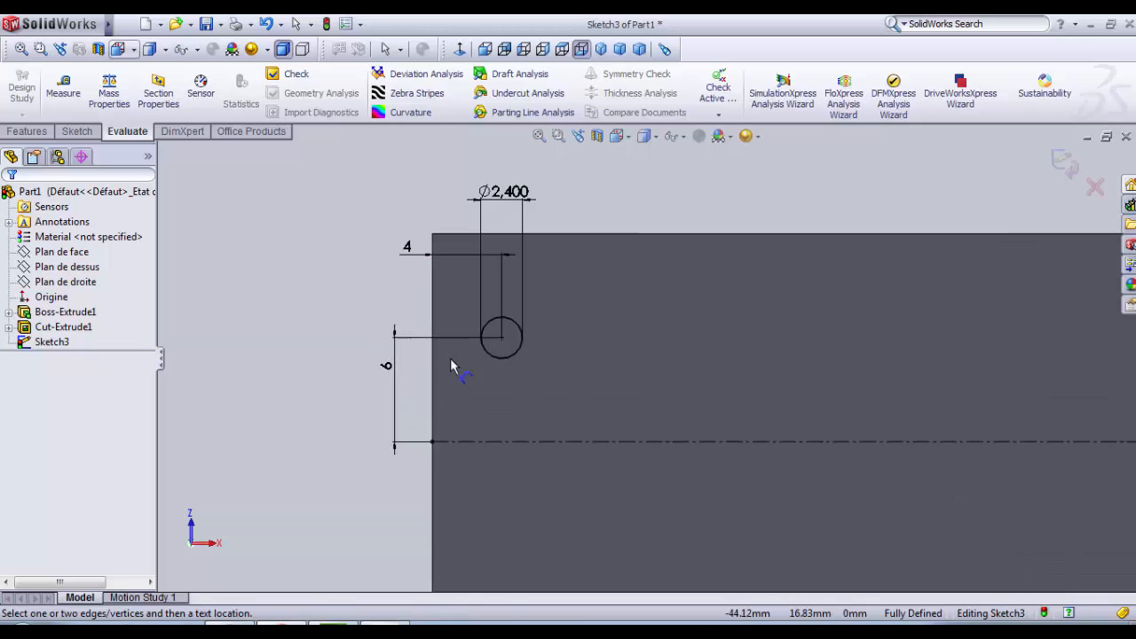
{"action": "scroll", "coordinate": [497, 358], "scroll_direction": "up", "scroll_amount": 2}
{"action": "scroll", "coordinate": [812, 405], "scroll_direction": "down", "scroll_amount": 1}
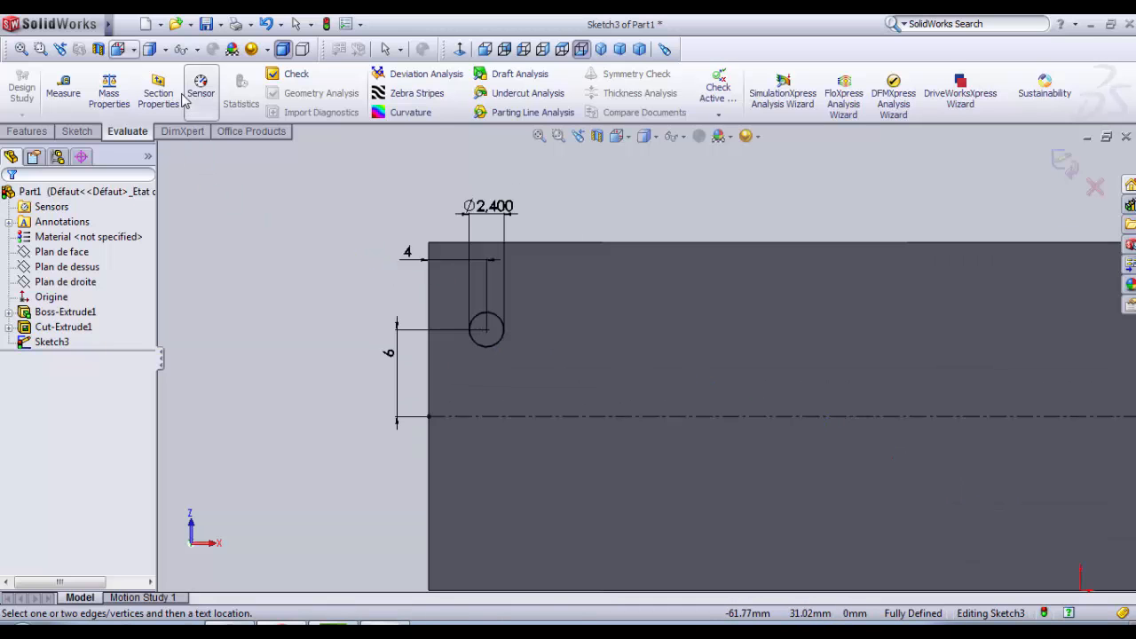
Step: Draw a second circle about 2.2 mm in diameter, level with the first circle's center and about 15.8 mm away along the face
{"action": "left_click", "coordinate": [76, 131]}
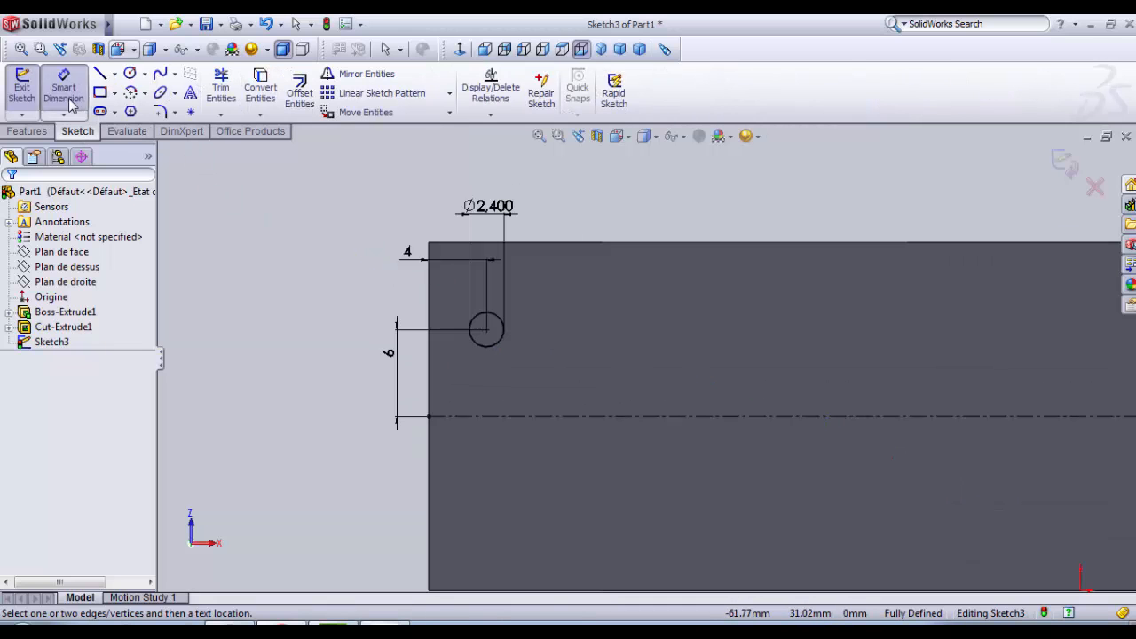
{"action": "left_click", "coordinate": [130, 72]}
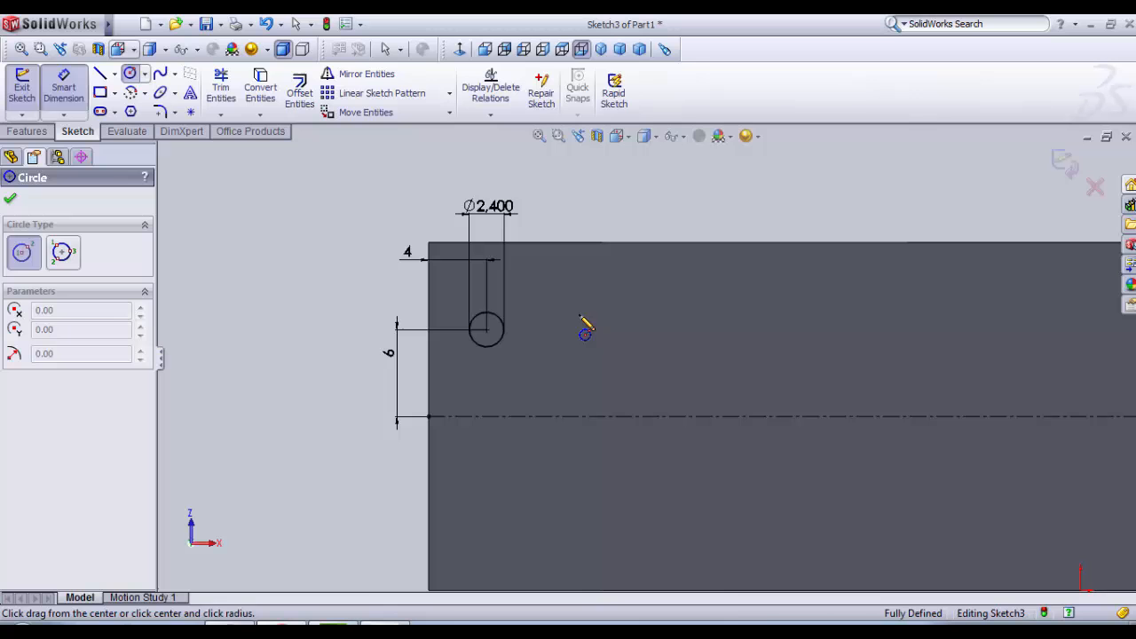
{"action": "left_click", "coordinate": [715, 330]}
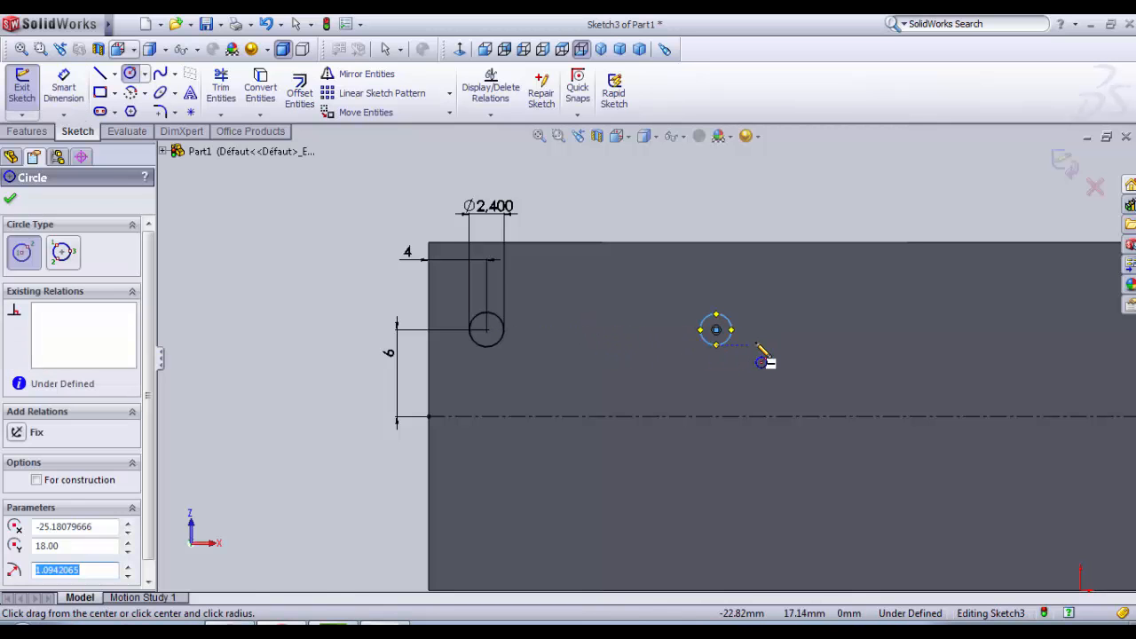
{"action": "scroll", "coordinate": [759, 359], "scroll_direction": "up", "scroll_amount": 3}
{"action": "scroll", "coordinate": [796, 330], "scroll_direction": "up", "scroll_amount": 3}
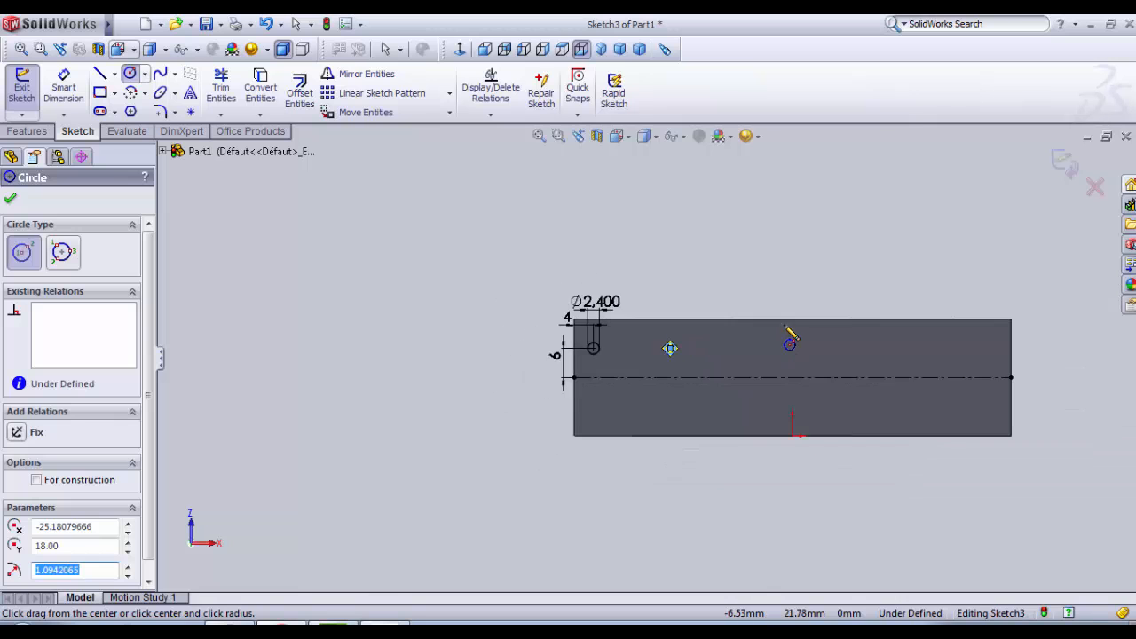
{"action": "scroll", "coordinate": [728, 368], "scroll_direction": "down", "scroll_amount": 5}
Step: Dimension the distance between the two circles' centers at 33 mm
{"action": "left_click", "coordinate": [63, 92]}
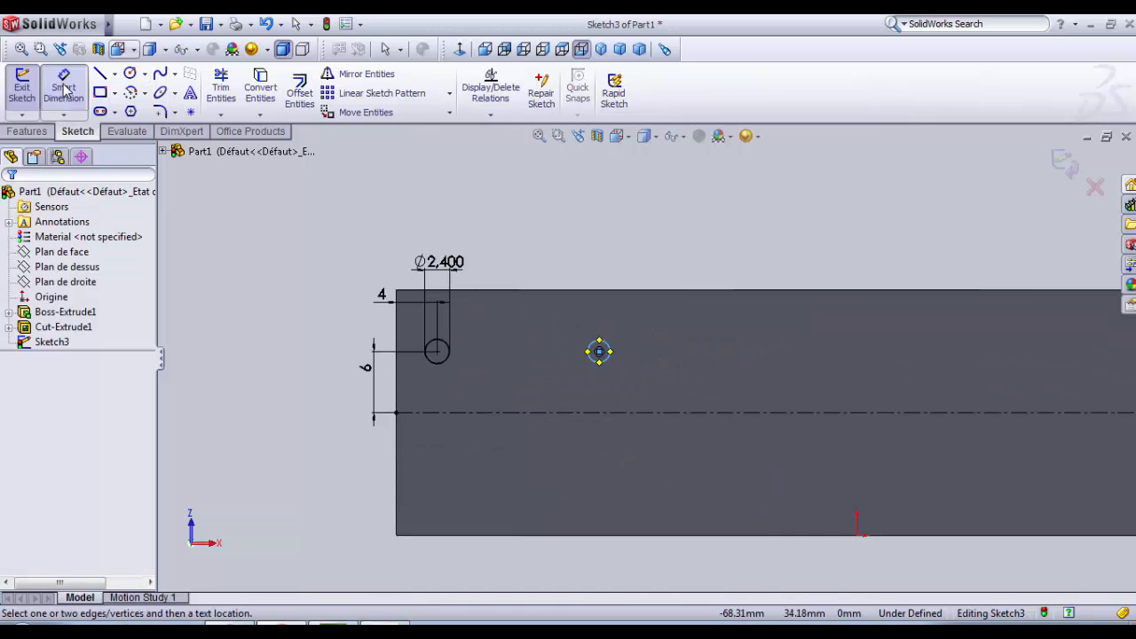
{"action": "left_click", "coordinate": [443, 364]}
{"action": "left_click", "coordinate": [598, 349]}
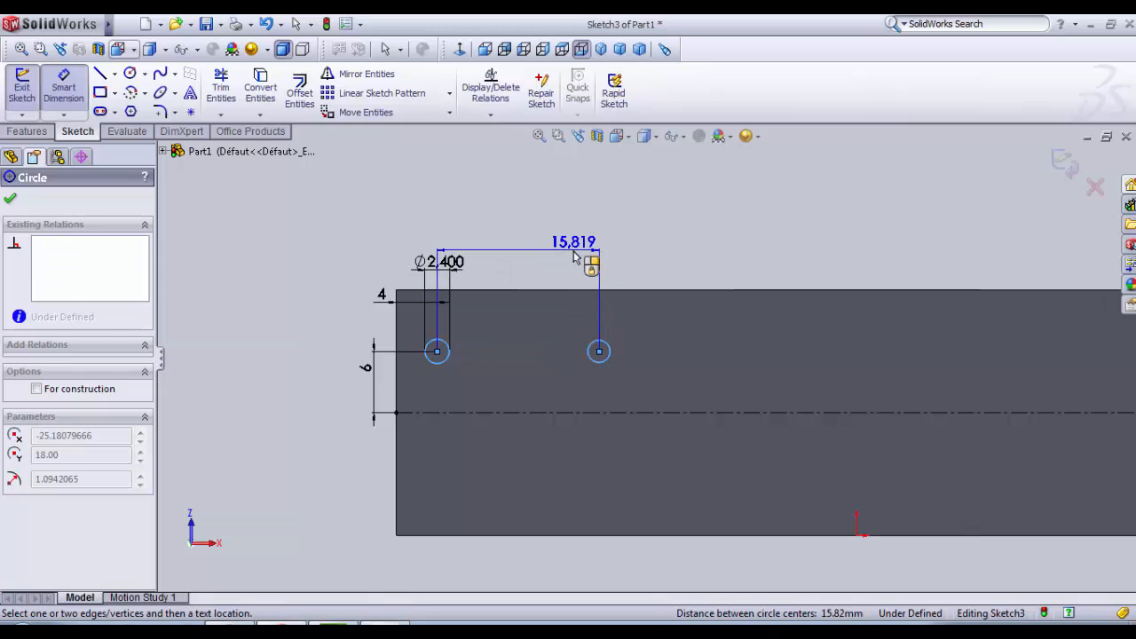
{"action": "left_click", "coordinate": [576, 259]}
{"action": "type", "text": "33"}
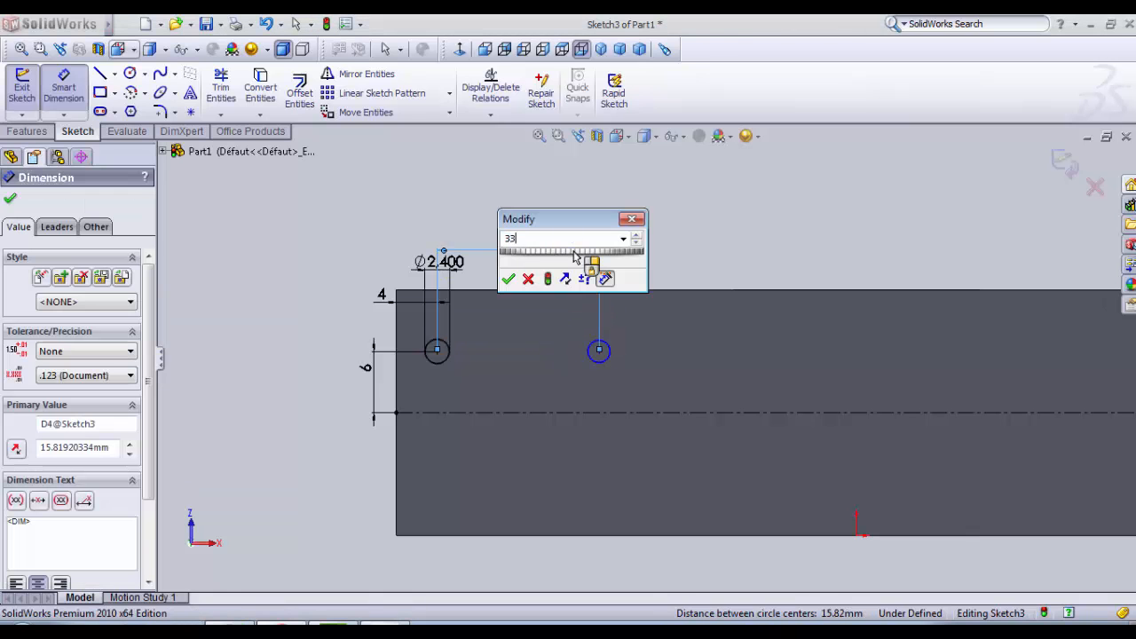
{"action": "key", "text": "Return"}
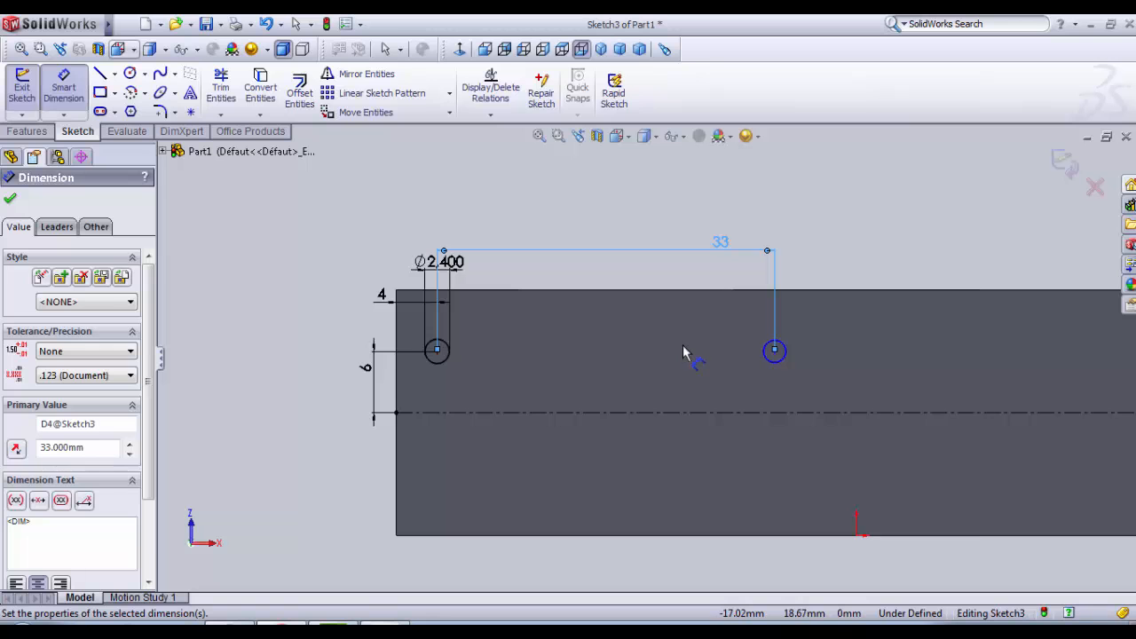
Step: Draw a vertical centerline from the midpoint of the face's upper long edge to the origin
{"action": "key", "text": "f"}
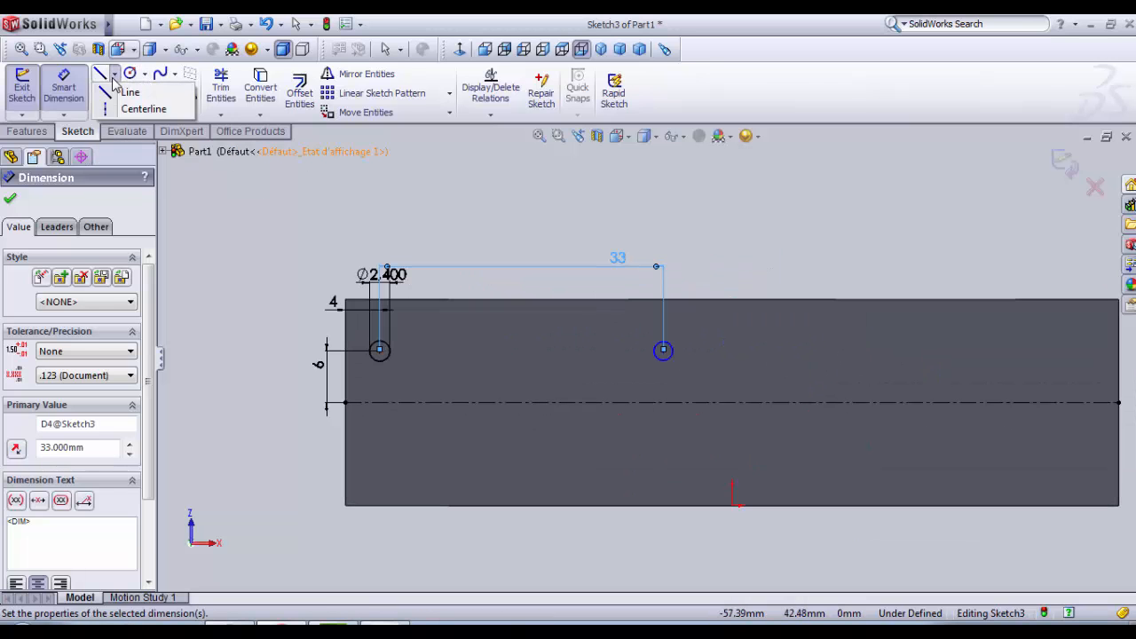
{"action": "left_click", "coordinate": [113, 75]}
{"action": "left_click", "coordinate": [128, 107]}
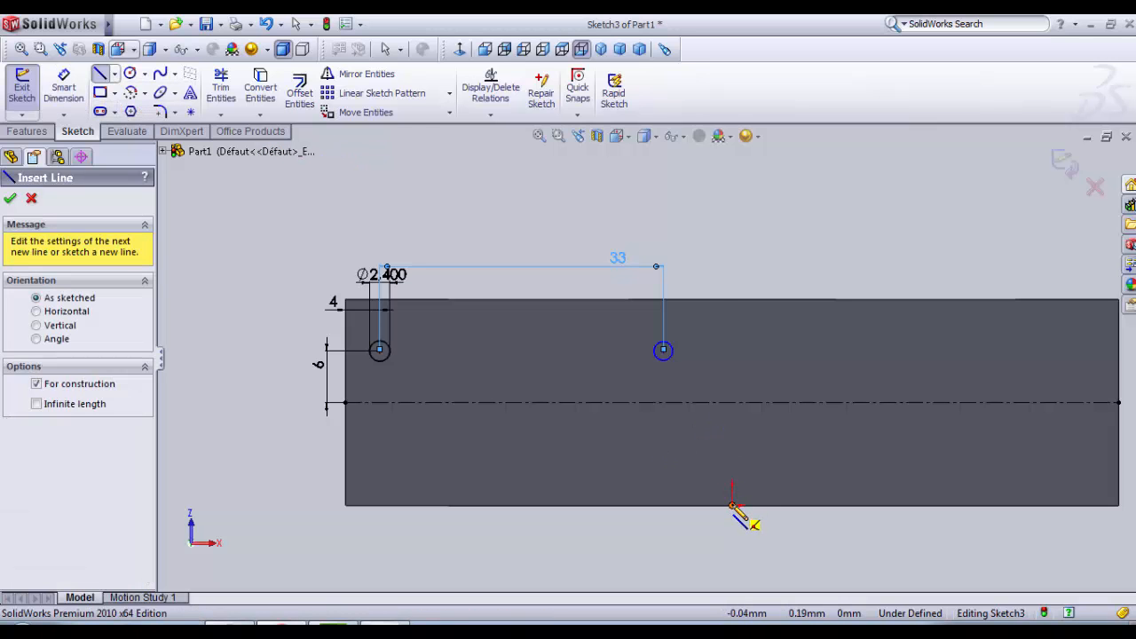
{"action": "left_click", "coordinate": [732, 301]}
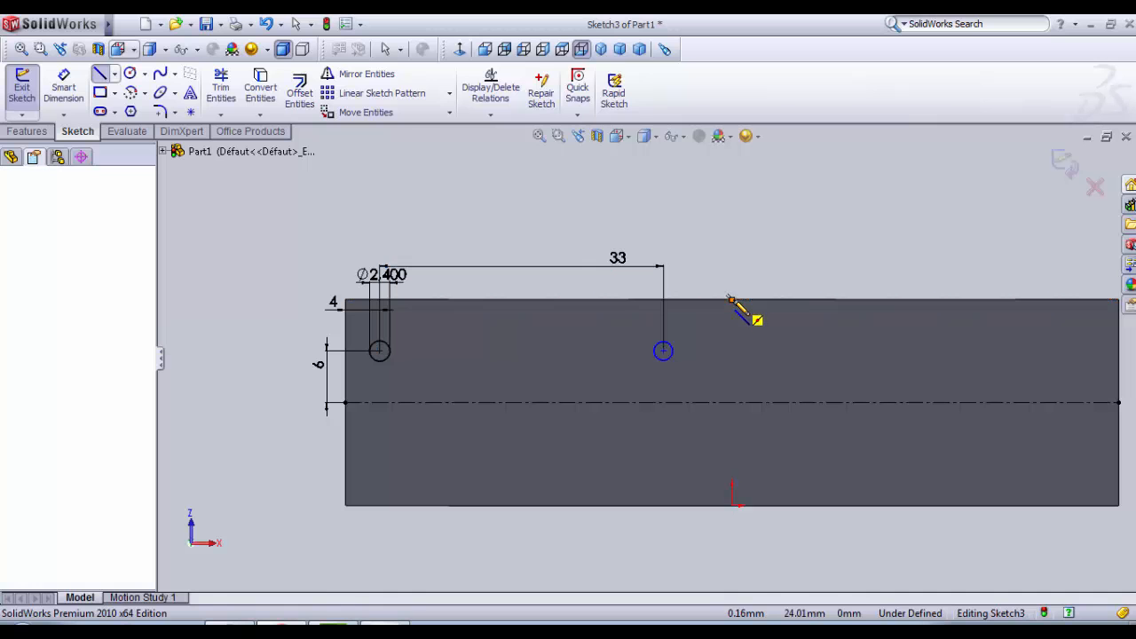
{"action": "left_click", "coordinate": [732, 505]}
{"action": "key", "text": "Escape"}
Step: Mirror the two dimensioned circles about the vertical centerline, keeping the originals
{"action": "scroll", "coordinate": [793, 399], "scroll_direction": "down", "scroll_amount": 1}
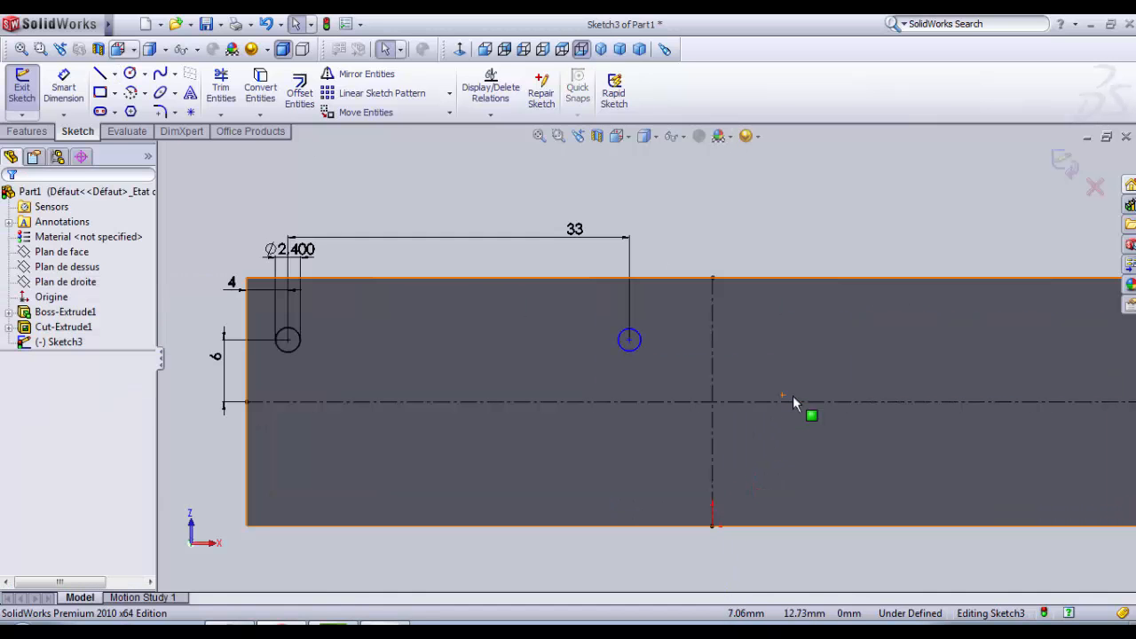
{"action": "left_click", "coordinate": [359, 74]}
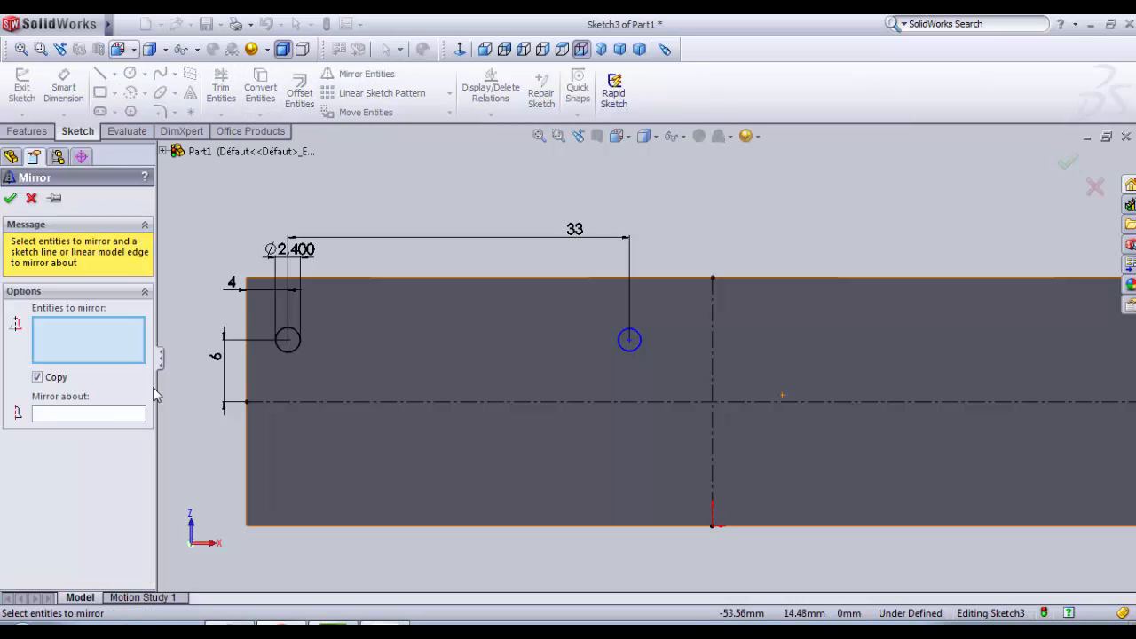
{"action": "left_click", "coordinate": [135, 413]}
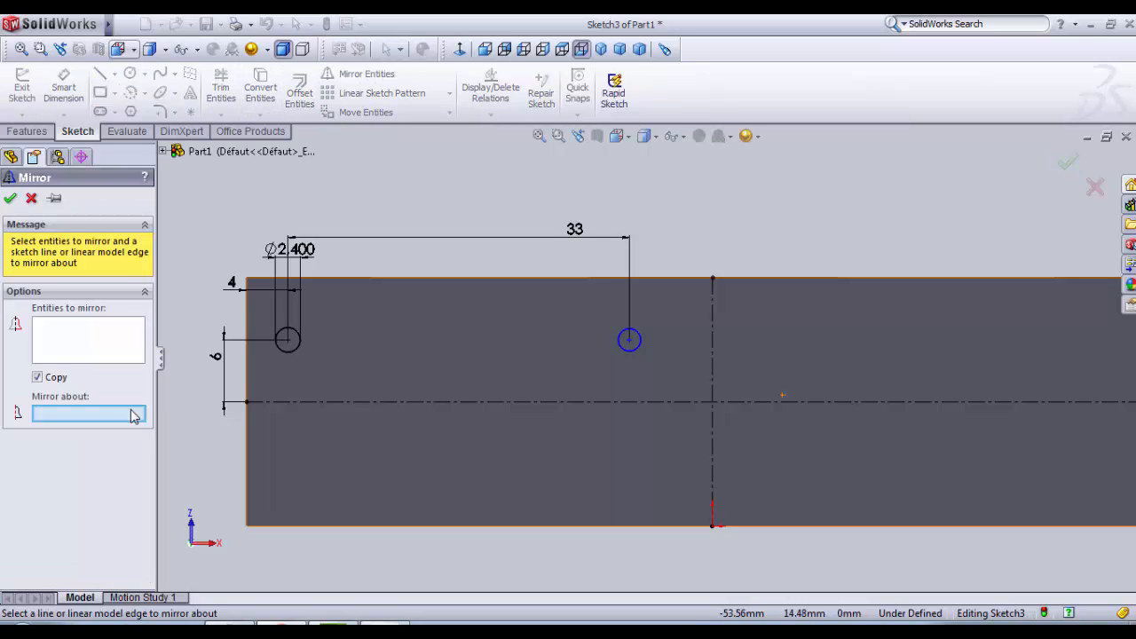
{"action": "left_click", "coordinate": [712, 368]}
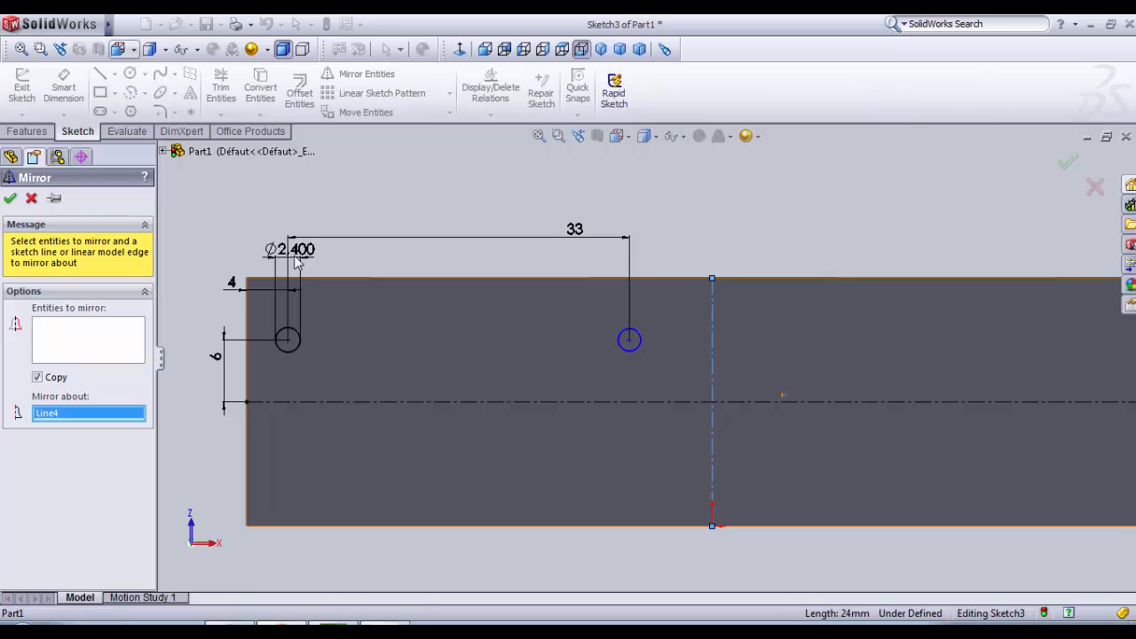
{"action": "scroll", "coordinate": [642, 376], "scroll_direction": "up", "scroll_amount": 2}
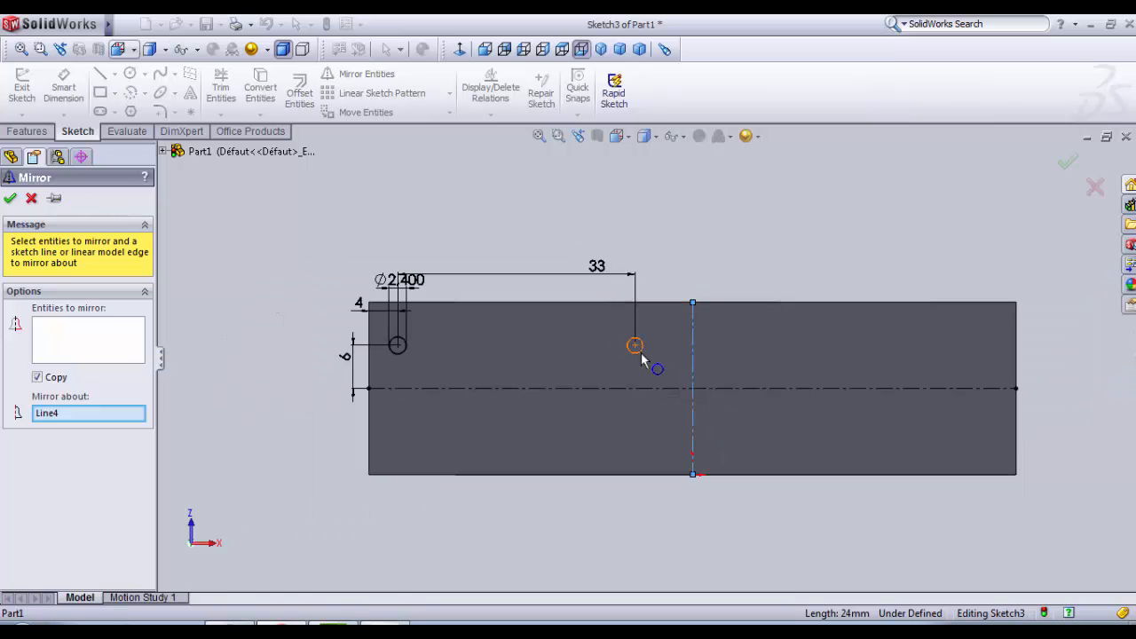
{"action": "left_click", "coordinate": [694, 359]}
{"action": "left_click", "coordinate": [693, 359]}
{"action": "left_click", "coordinate": [92, 364]}
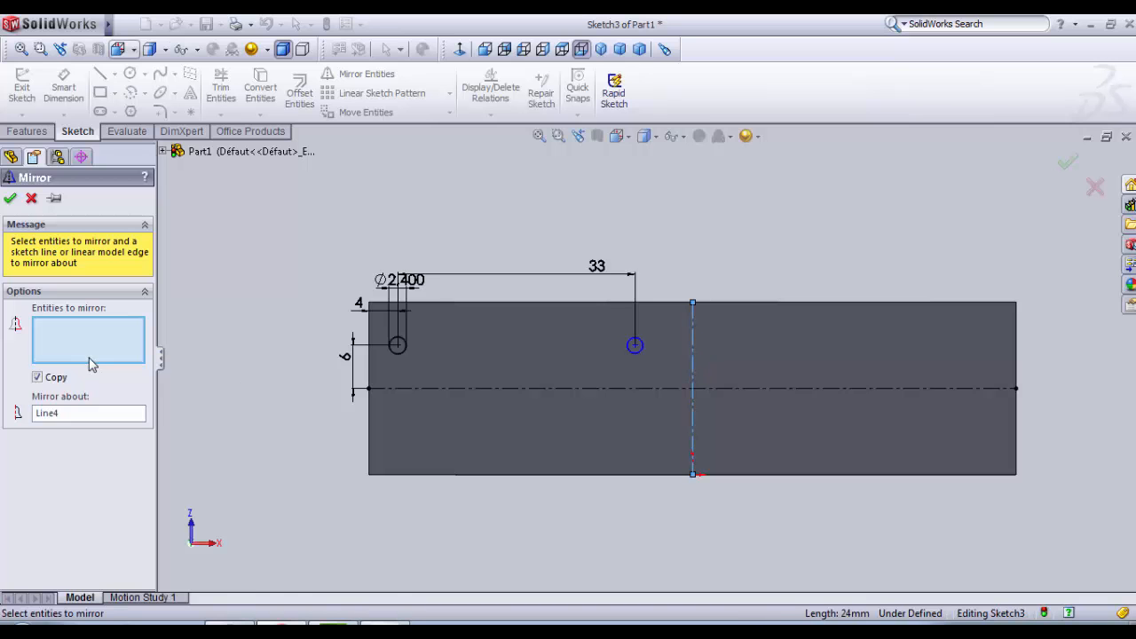
{"action": "left_click", "coordinate": [399, 349]}
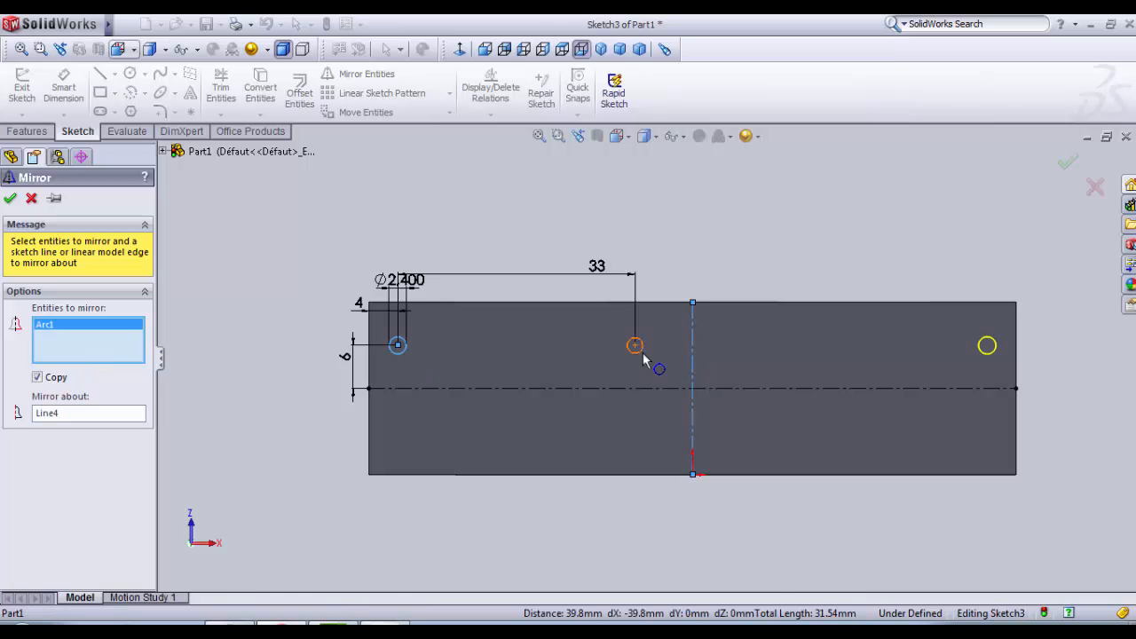
{"action": "left_click", "coordinate": [644, 358]}
{"action": "left_click", "coordinate": [11, 200]}
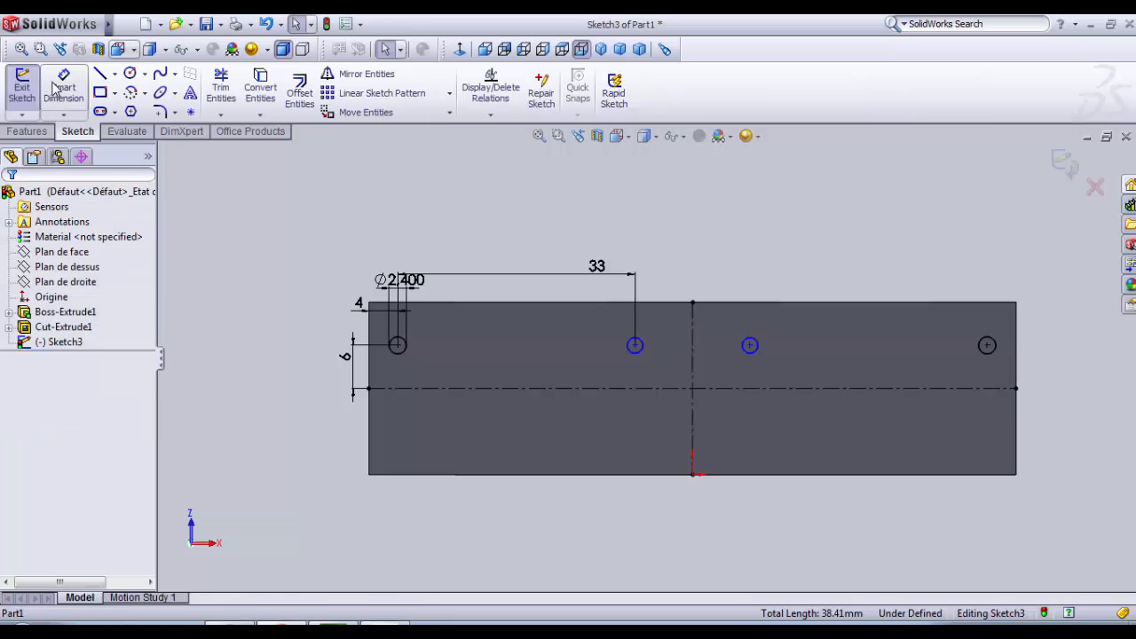
{"action": "left_click", "coordinate": [635, 347]}
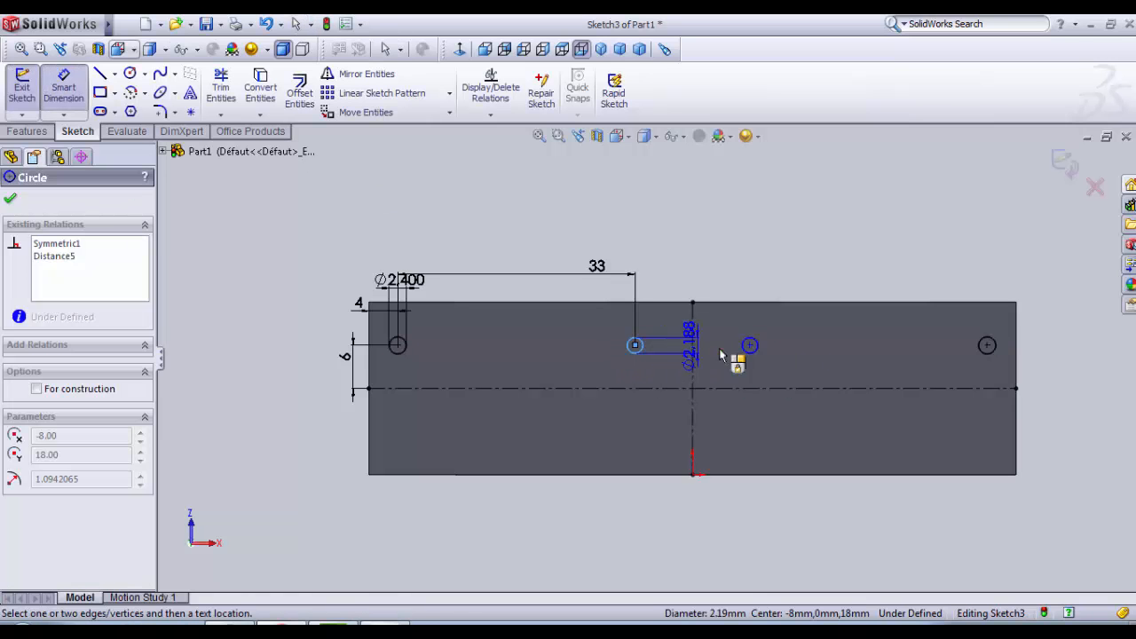
{"action": "left_click", "coordinate": [751, 345]}
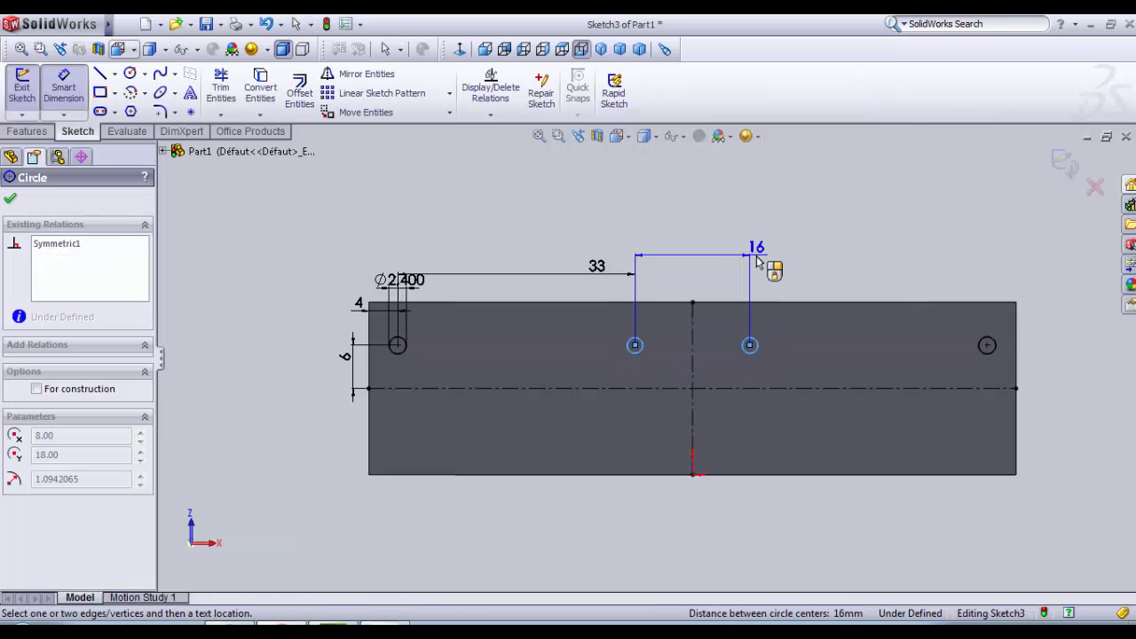
{"action": "key", "text": "Escape"}
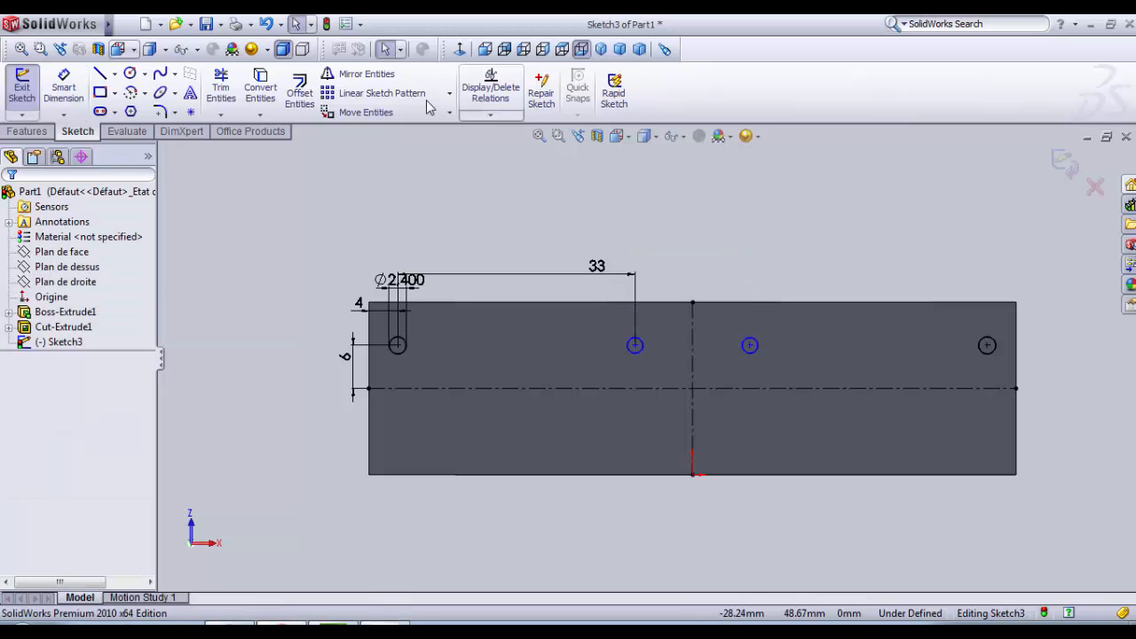
Step: Mirror all four circles about the horizontal centerline to complete two rows of holes on the underside
{"action": "left_click", "coordinate": [365, 74]}
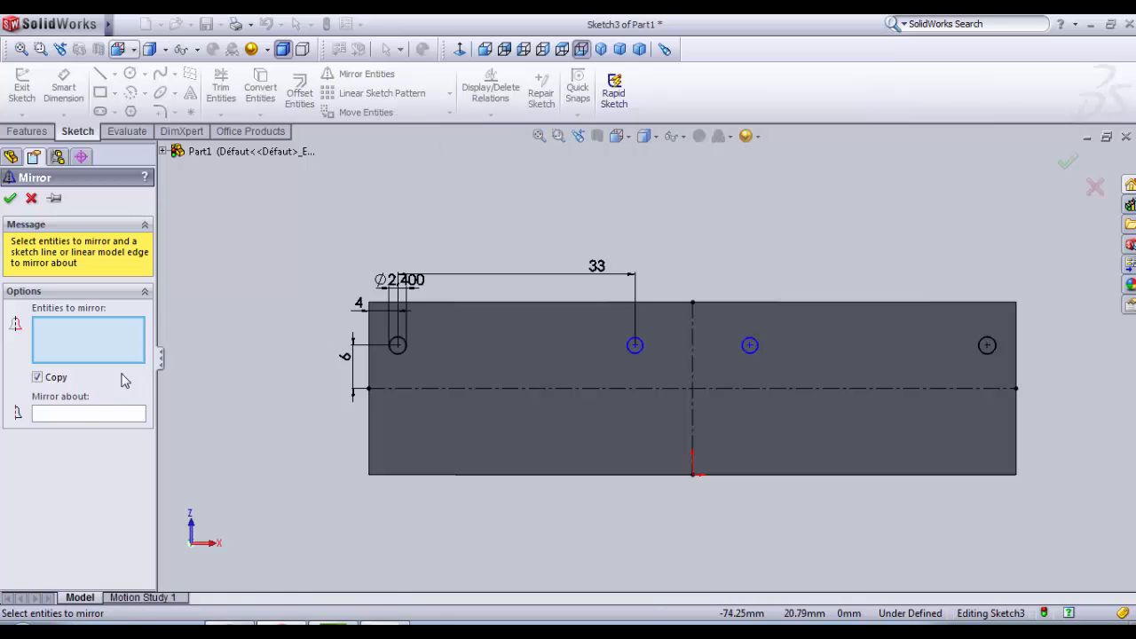
{"action": "left_click", "coordinate": [481, 389]}
{"action": "left_click", "coordinate": [113, 336]}
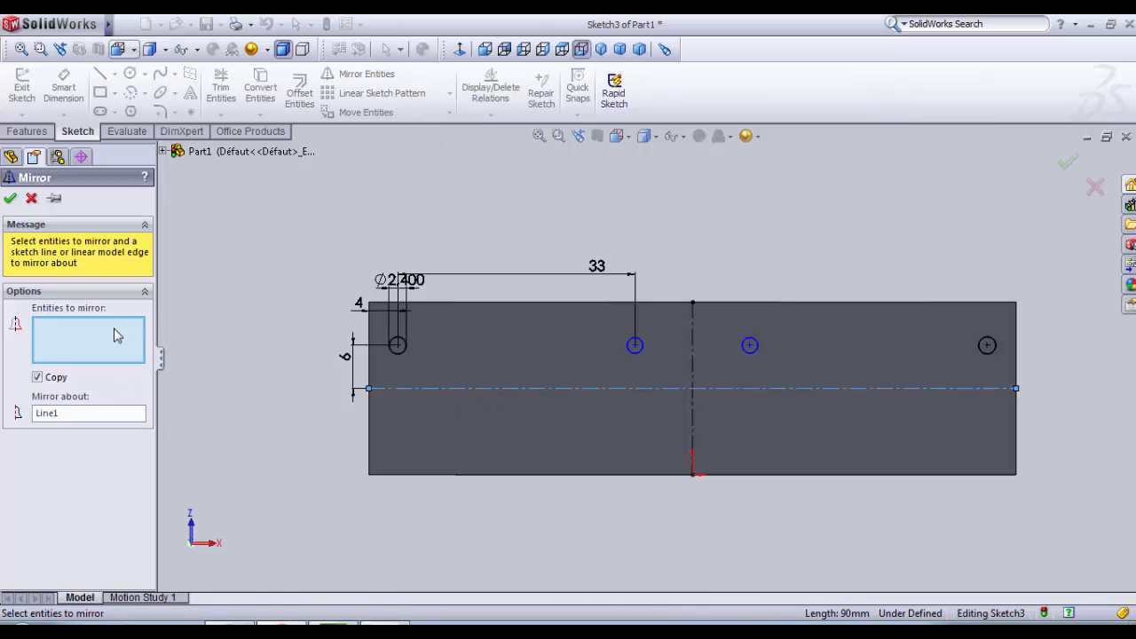
{"action": "left_click", "coordinate": [405, 350]}
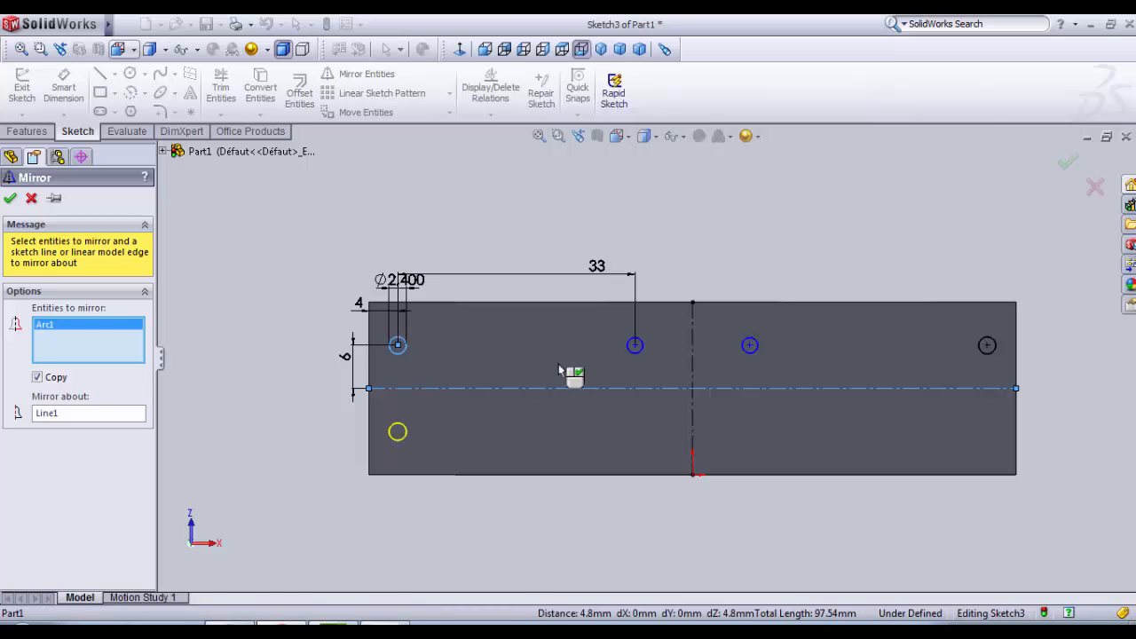
{"action": "left_click", "coordinate": [636, 352]}
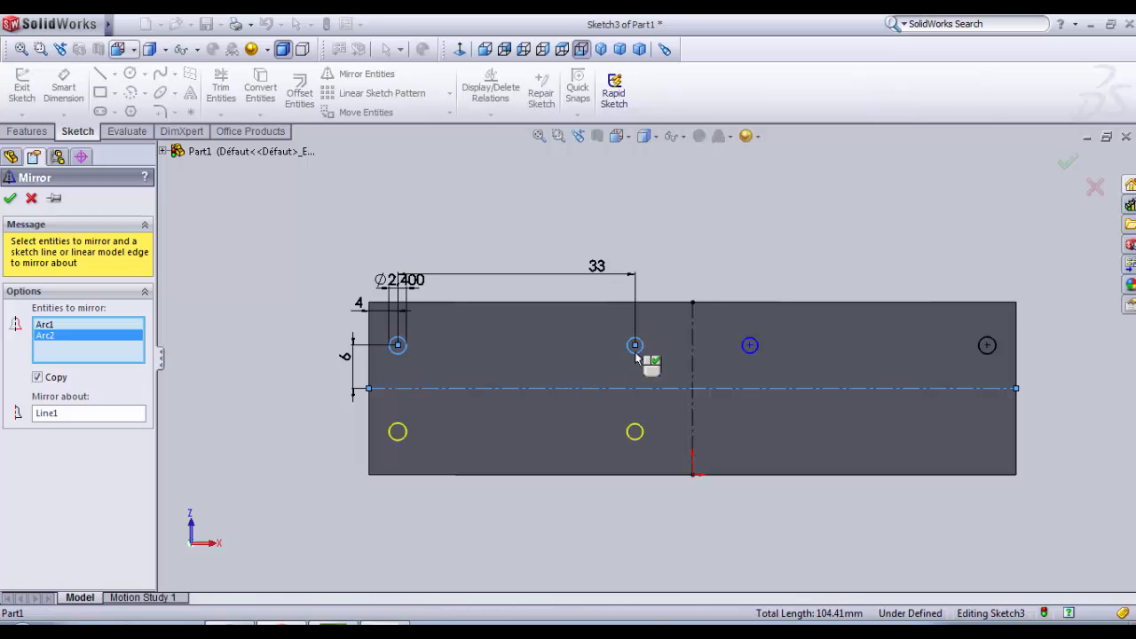
{"action": "left_click", "coordinate": [749, 354]}
{"action": "left_click", "coordinate": [990, 360]}
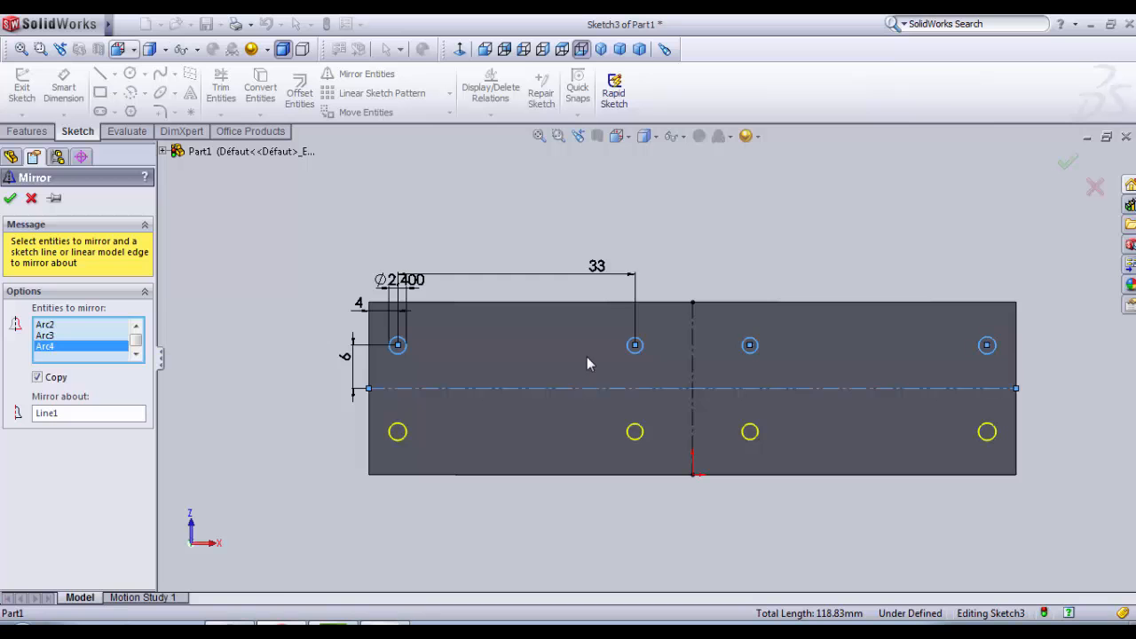
{"action": "left_click", "coordinate": [12, 198]}
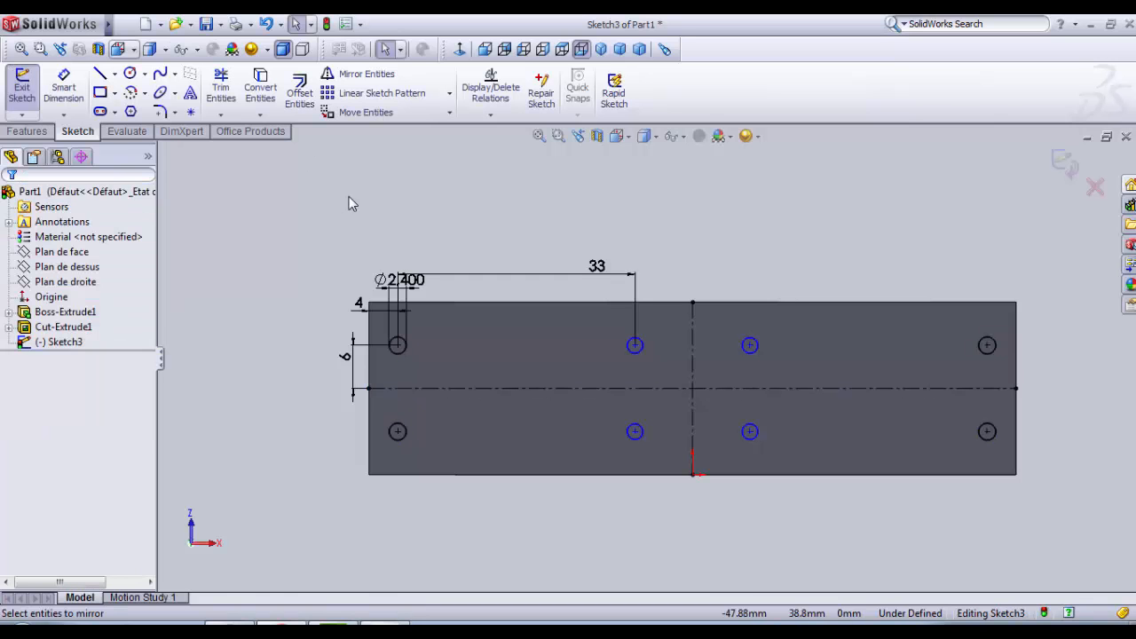
Step: Finish the hole sketch and cut-extrude its eight circles blind 84 mm up through the base
{"action": "key", "text": "z"}
{"action": "key", "text": "f"}
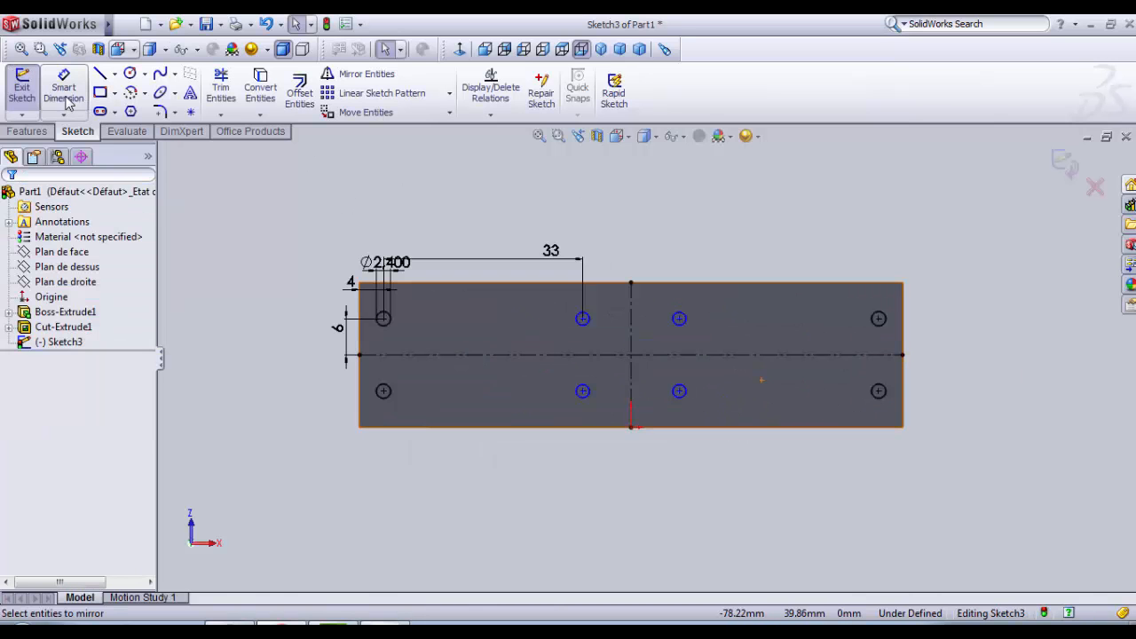
{"action": "left_click", "coordinate": [25, 87]}
{"action": "left_click", "coordinate": [35, 132]}
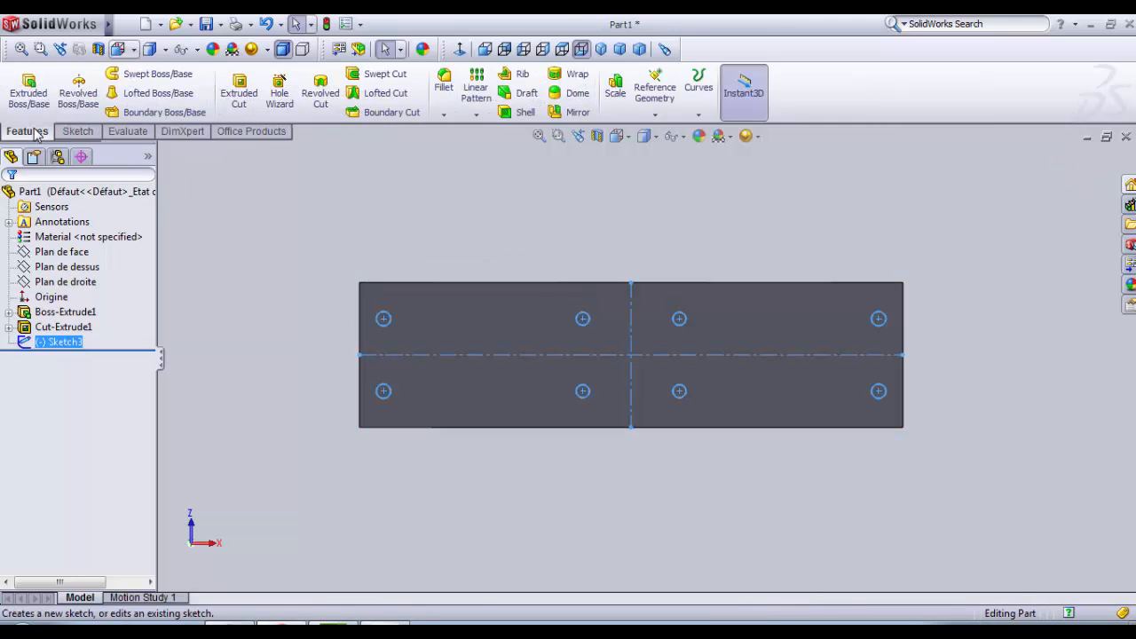
{"action": "left_click", "coordinate": [236, 103]}
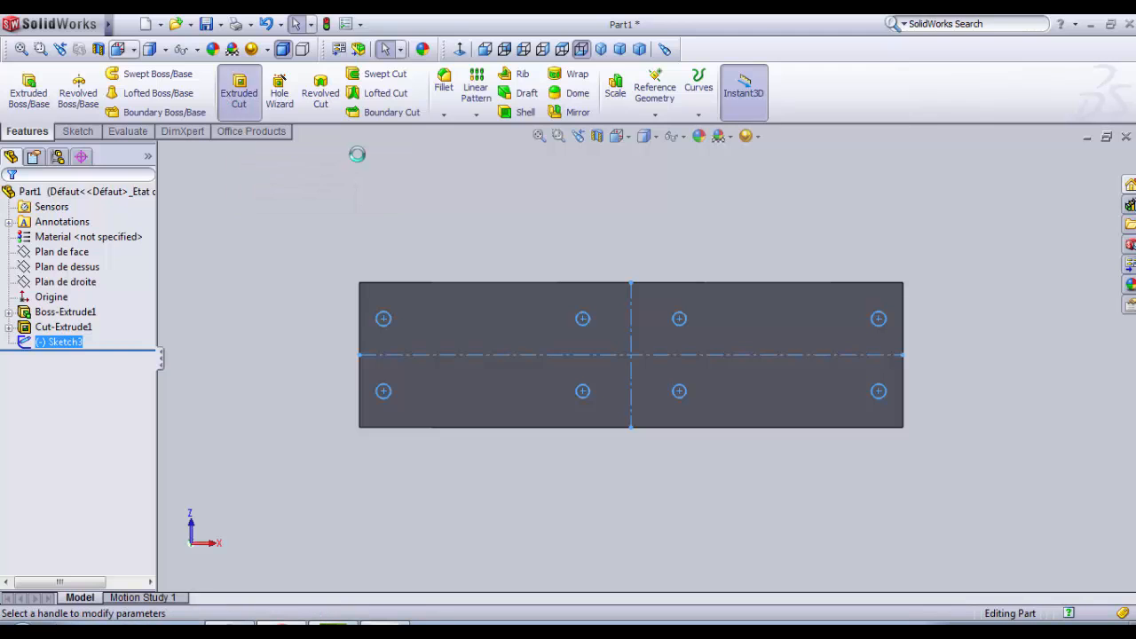
{"action": "mouse_move", "coordinate": [531, 534]}
{"action": "middle_mouse_down"}
{"action": "mouse_move", "coordinate": [475, 536]}
{"action": "mouse_move", "coordinate": [522, 543]}
{"action": "middle_mouse_up"}
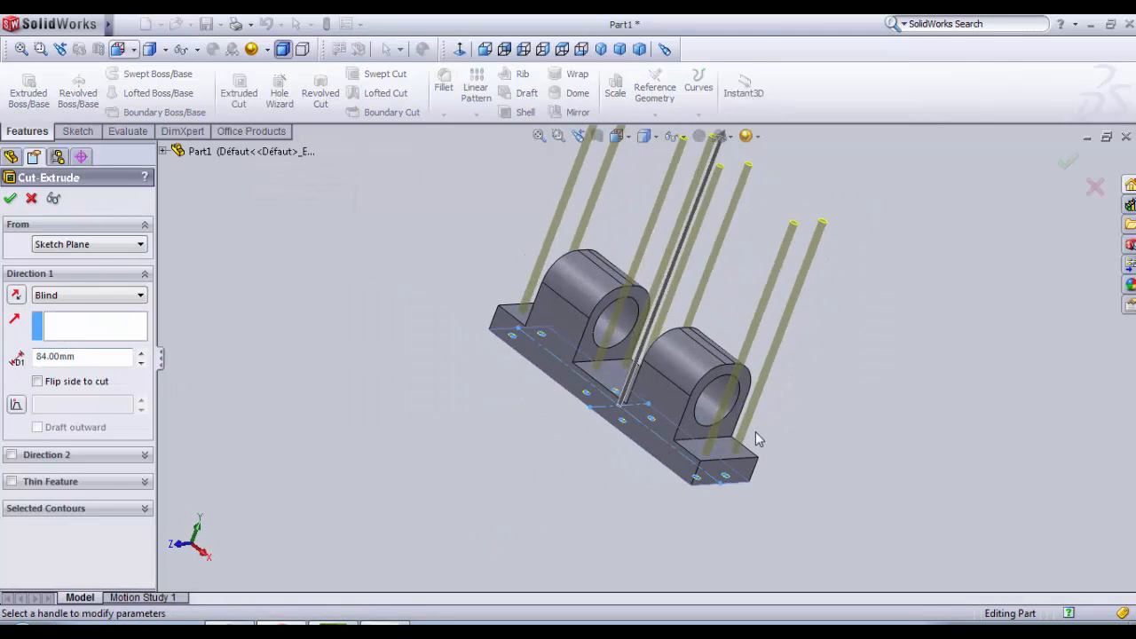
{"action": "scroll", "coordinate": [759, 439], "scroll_direction": "down", "scroll_amount": 1}
{"action": "scroll", "coordinate": [498, 294], "scroll_direction": "up", "scroll_amount": 2}
{"action": "scroll", "coordinate": [580, 255], "scroll_direction": "down", "scroll_amount": 3}
{"action": "scroll", "coordinate": [608, 373], "scroll_direction": "up", "scroll_amount": 2}
{"action": "scroll", "coordinate": [652, 491], "scroll_direction": "down", "scroll_amount": 2}
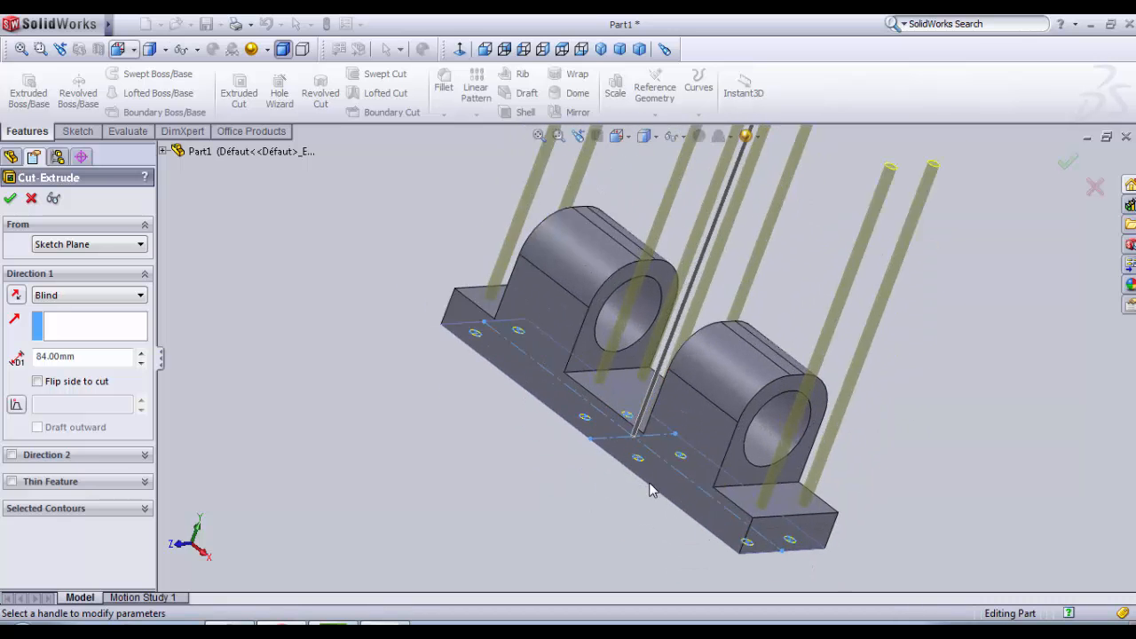
{"action": "middle_click_drag", "start_coordinate": [650, 490], "coordinate": [634, 330]}
{"action": "scroll", "coordinate": [607, 396], "scroll_direction": "up", "scroll_amount": 3}
{"action": "scroll", "coordinate": [634, 327], "scroll_direction": "down", "scroll_amount": 4}
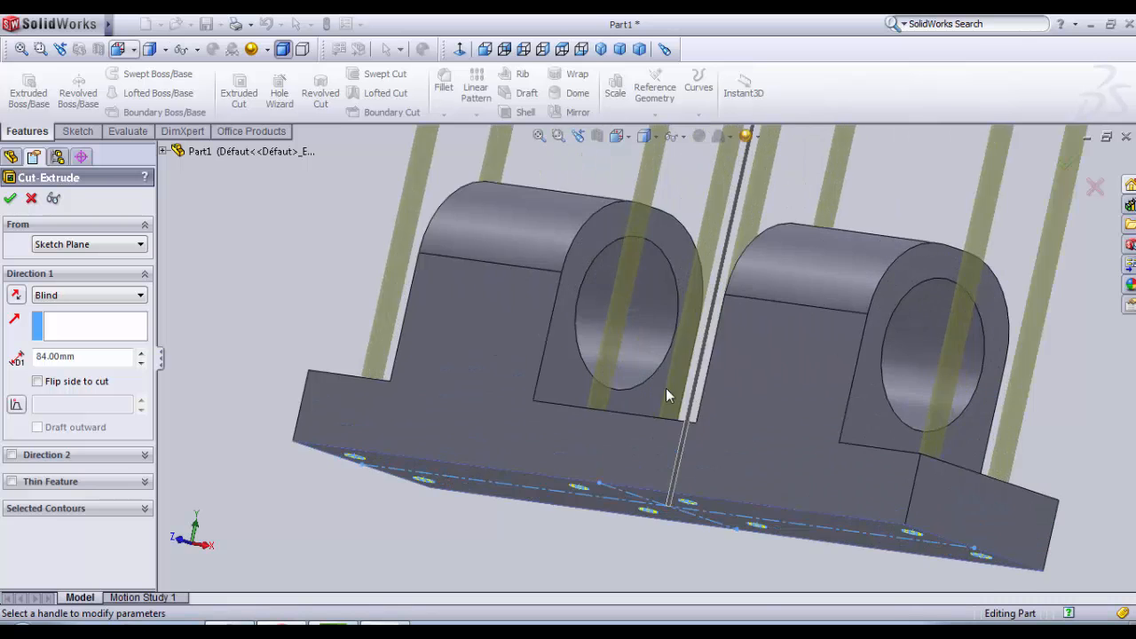
{"action": "middle_click_drag", "start_coordinate": [667, 394], "coordinate": [645, 476]}
{"action": "scroll", "coordinate": [632, 435], "scroll_direction": "up", "scroll_amount": 2}
{"action": "middle_click_drag", "start_coordinate": [632, 434], "coordinate": [685, 335]}
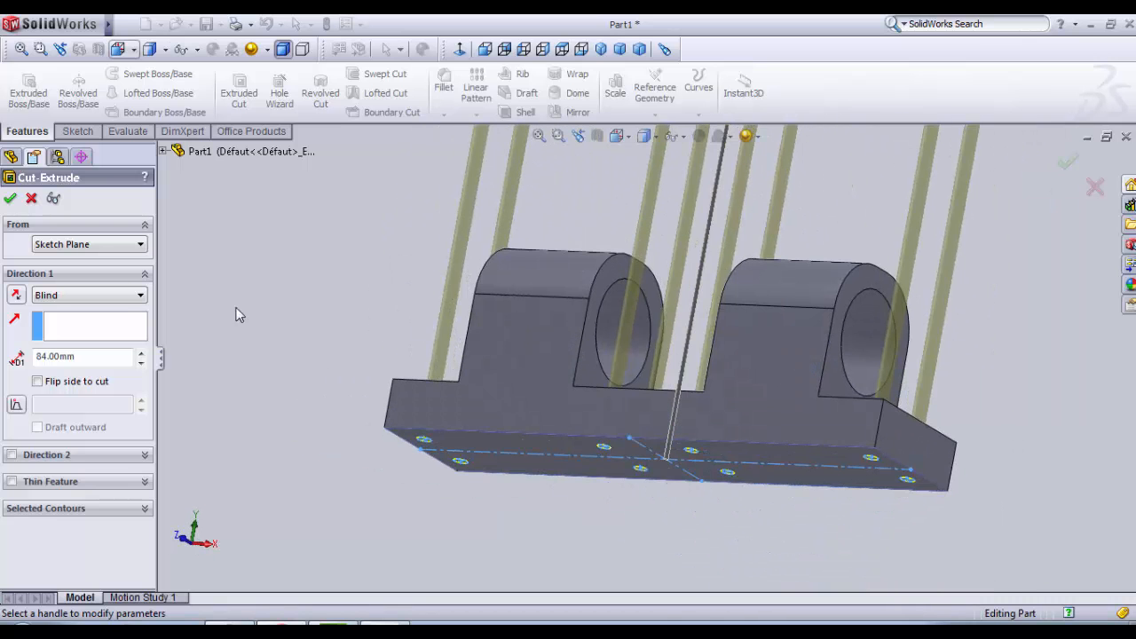
{"action": "left_click", "coordinate": [9, 198]}
Step: Apply the dark gray color with value 64 from the standard palette to the whole part
{"action": "middle_click_drag", "start_coordinate": [247, 318], "coordinate": [344, 439]}
{"action": "scroll", "coordinate": [516, 402], "scroll_direction": "up", "scroll_amount": 2}
{"action": "middle_click_drag", "start_coordinate": [665, 448], "coordinate": [650, 495]}
{"action": "scroll", "coordinate": [650, 495], "scroll_direction": "down", "scroll_amount": 2}
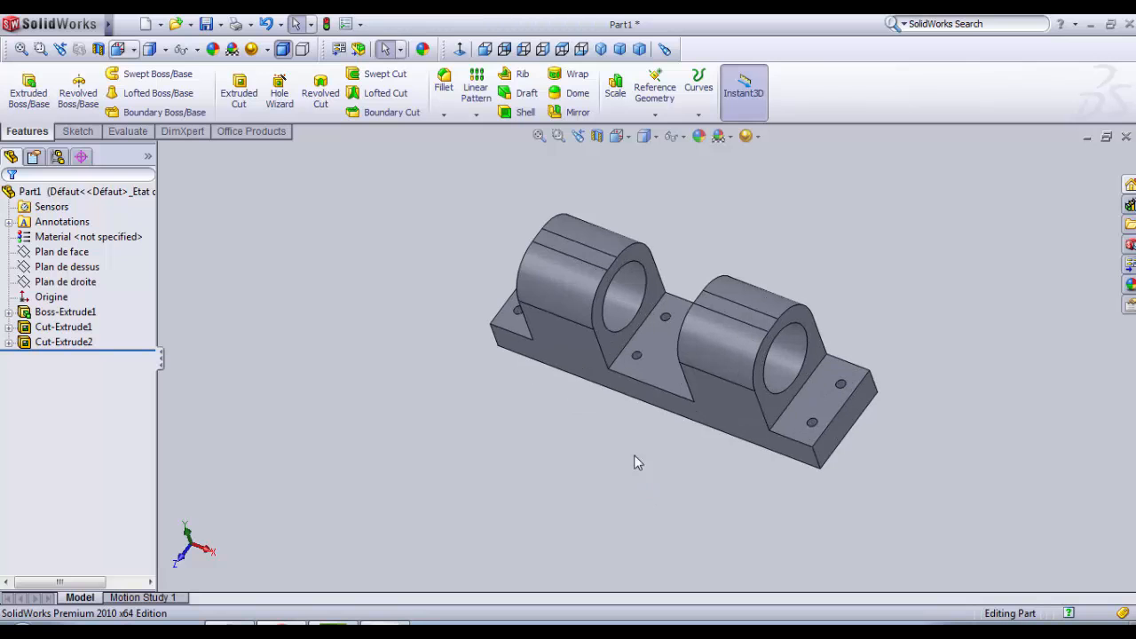
{"action": "left_click", "coordinate": [422, 50]}
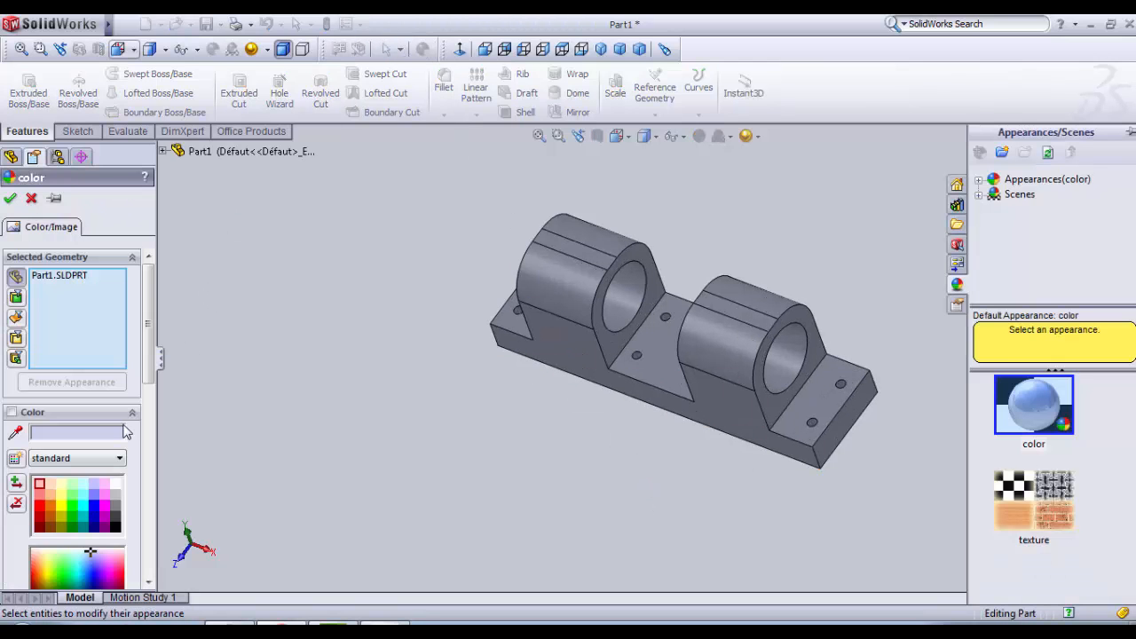
{"action": "left_click_drag", "start_coordinate": [145, 365], "coordinate": [149, 380]}
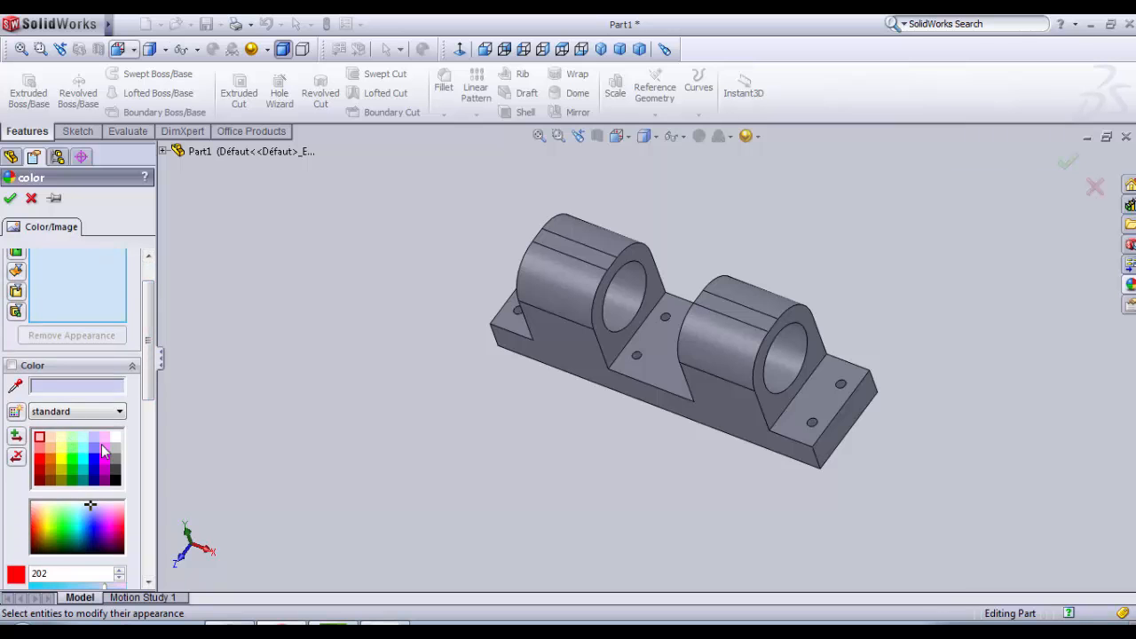
{"action": "left_click", "coordinate": [116, 459]}
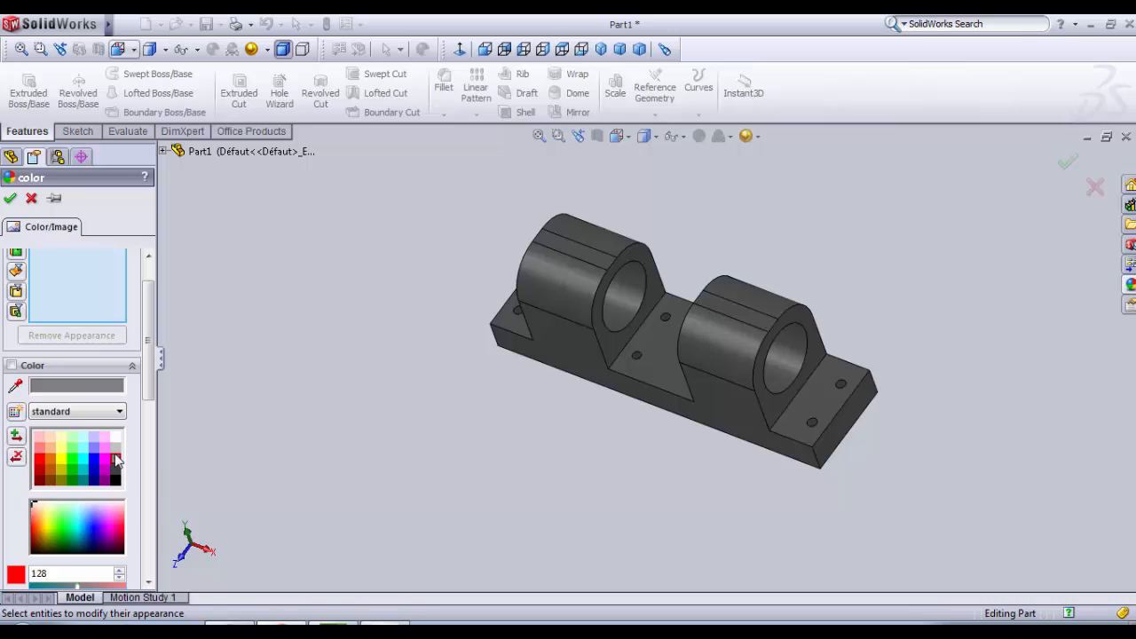
{"action": "left_click", "coordinate": [117, 471]}
{"action": "middle_click_drag", "start_coordinate": [320, 408], "coordinate": [393, 406]}
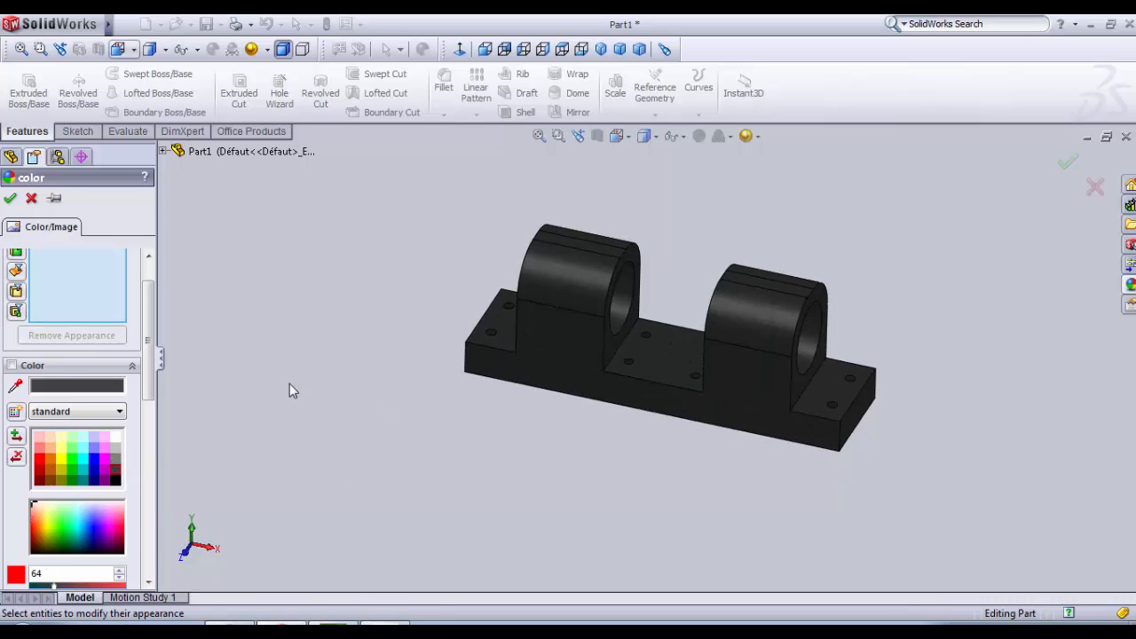
Step: Switch the part's color palette to brillante and apply its dark gray with value 64
{"action": "left_click", "coordinate": [68, 412]}
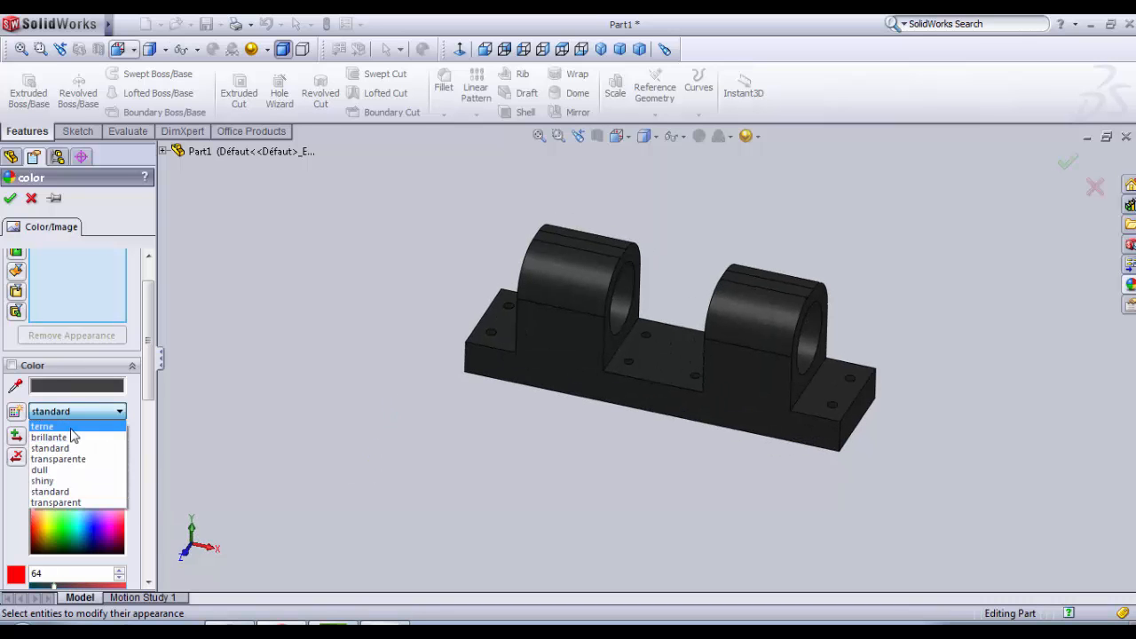
{"action": "left_click", "coordinate": [53, 438]}
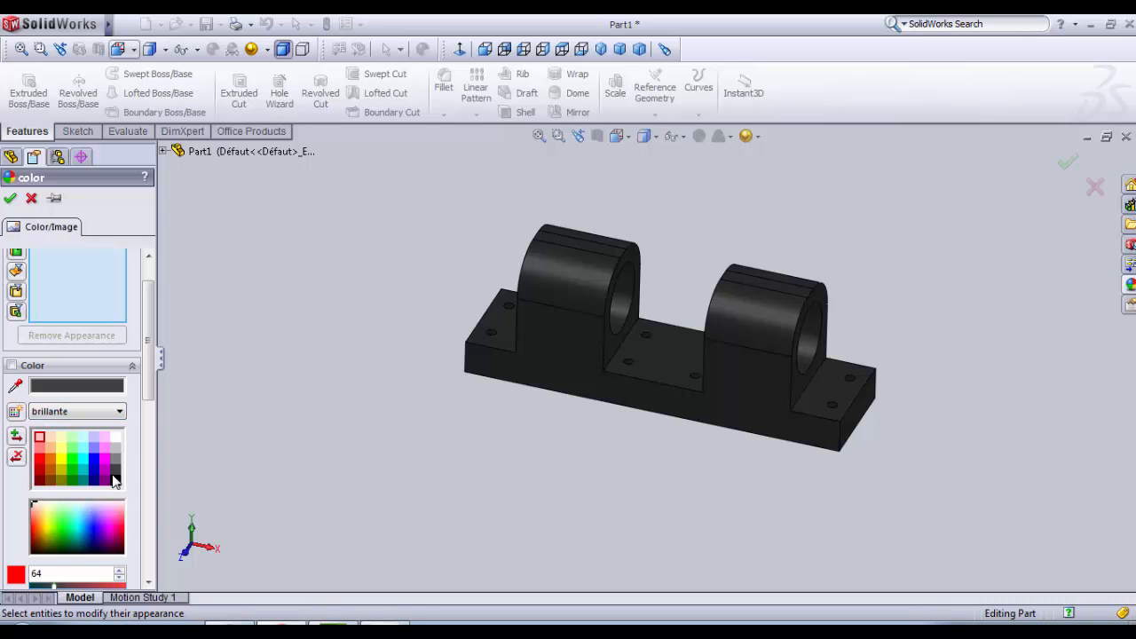
{"action": "left_click", "coordinate": [108, 460]}
{"action": "left_click", "coordinate": [116, 463]}
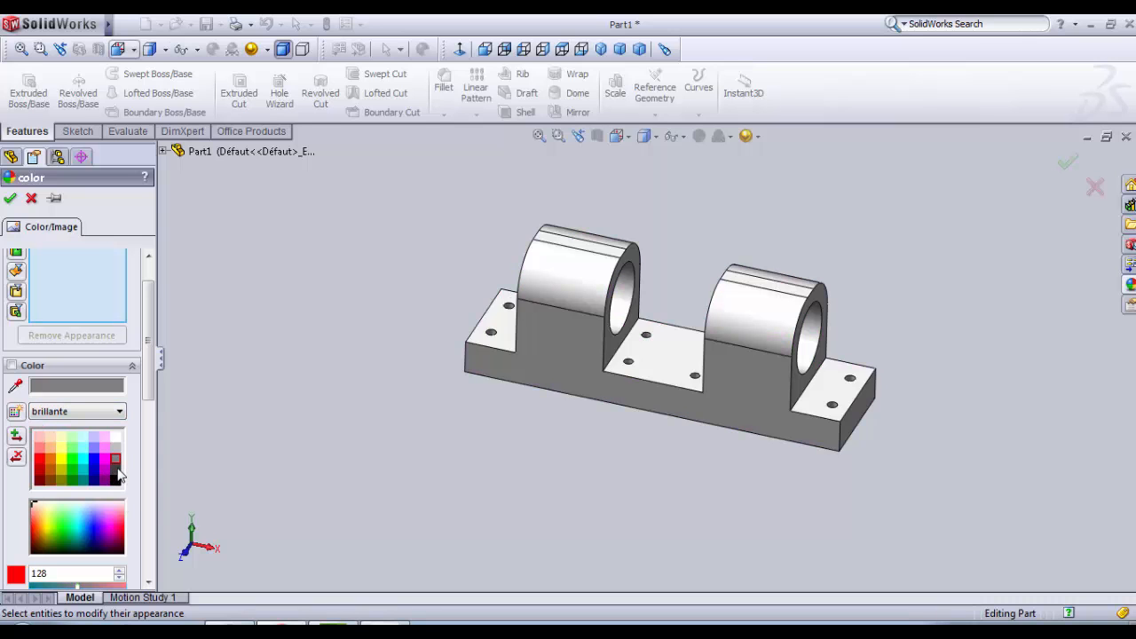
{"action": "left_click", "coordinate": [116, 472]}
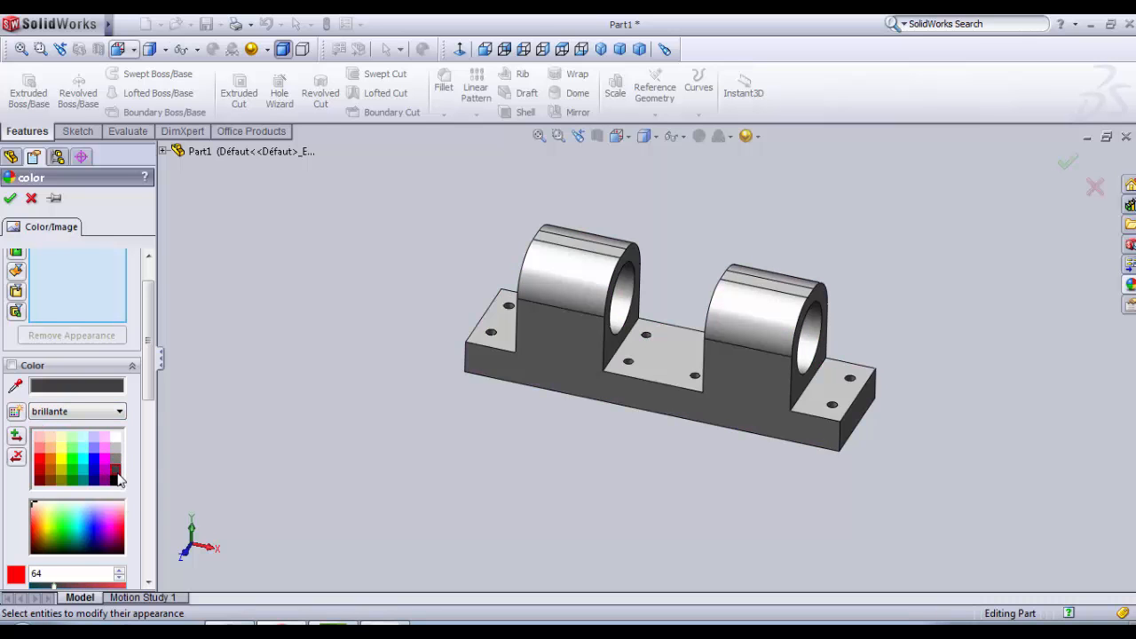
{"action": "left_click", "coordinate": [11, 199]}
Step: Save the part as slider_1.SLDPRT in the cnc machine folder inside self tuto
{"action": "left_click", "coordinate": [205, 24]}
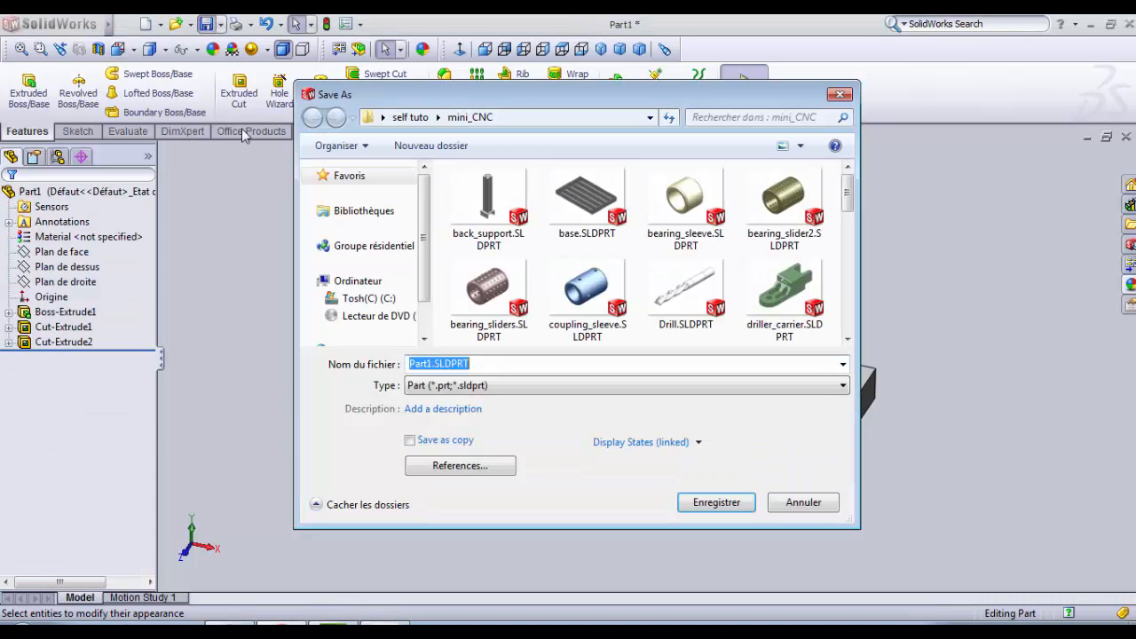
{"action": "left_click", "coordinate": [429, 364]}
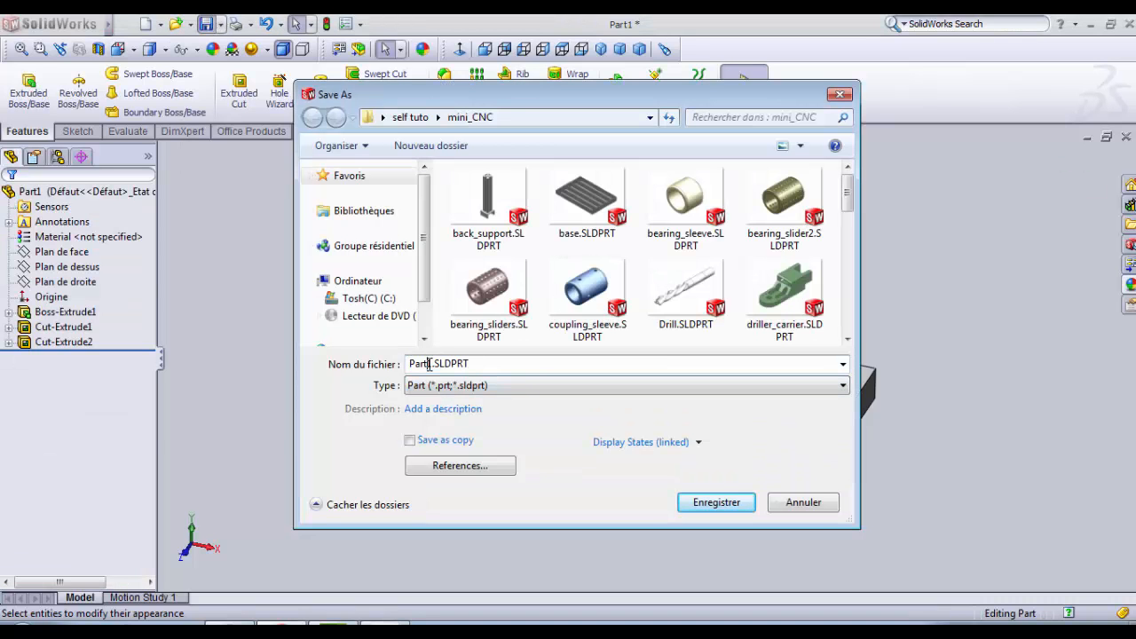
{"action": "left_click", "coordinate": [411, 117]}
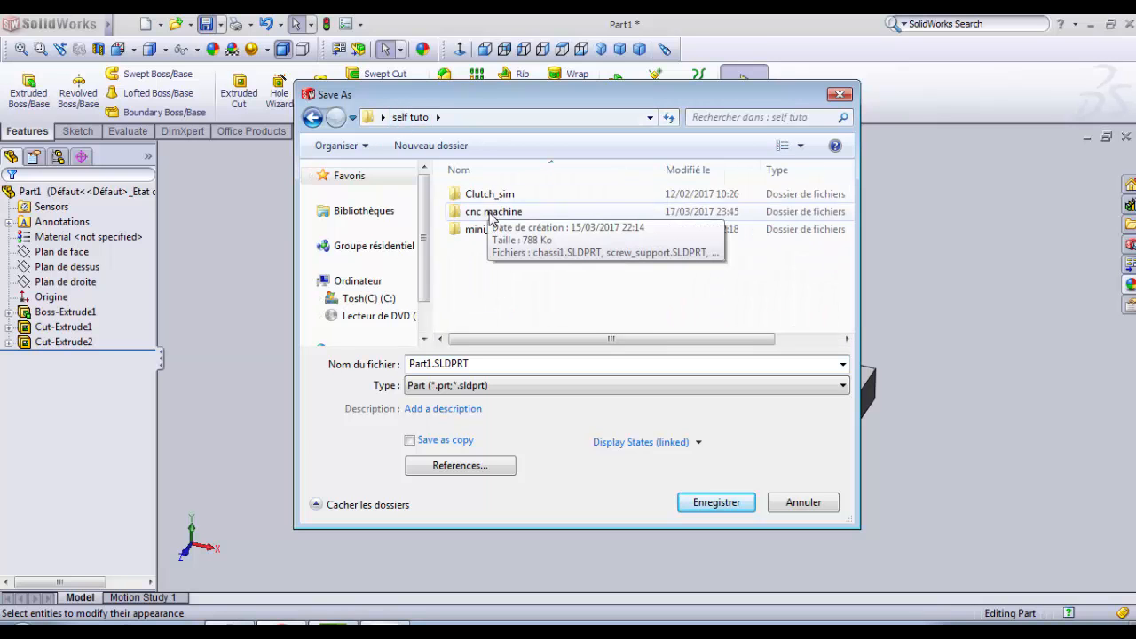
{"action": "left_click", "coordinate": [491, 216]}
{"action": "double_click", "coordinate": [491, 216]}
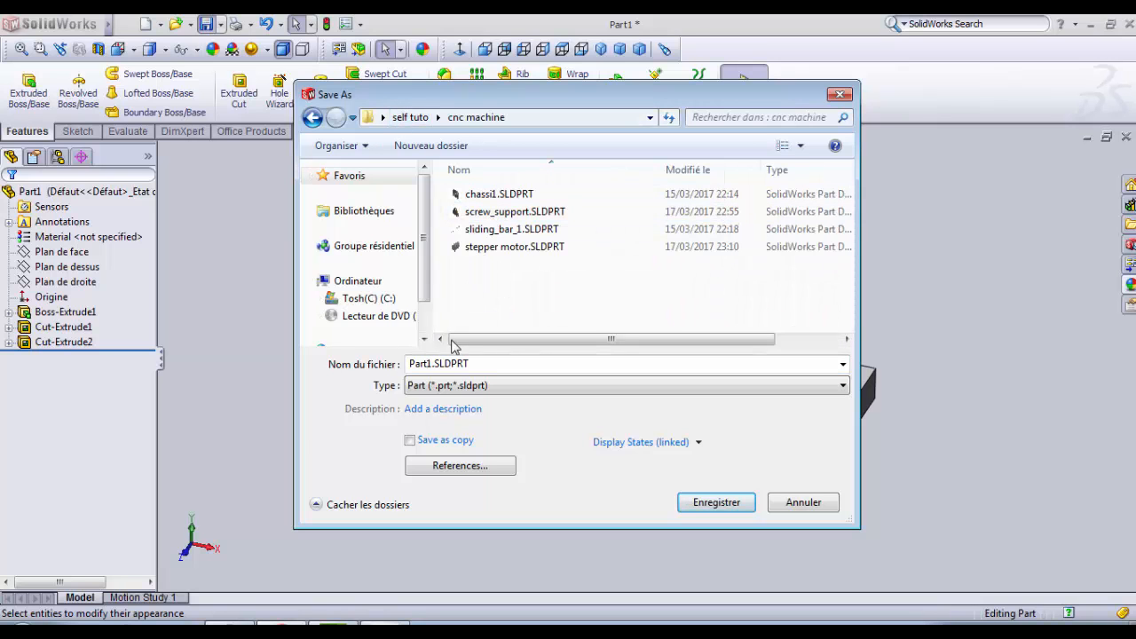
{"action": "left_click", "coordinate": [430, 364]}
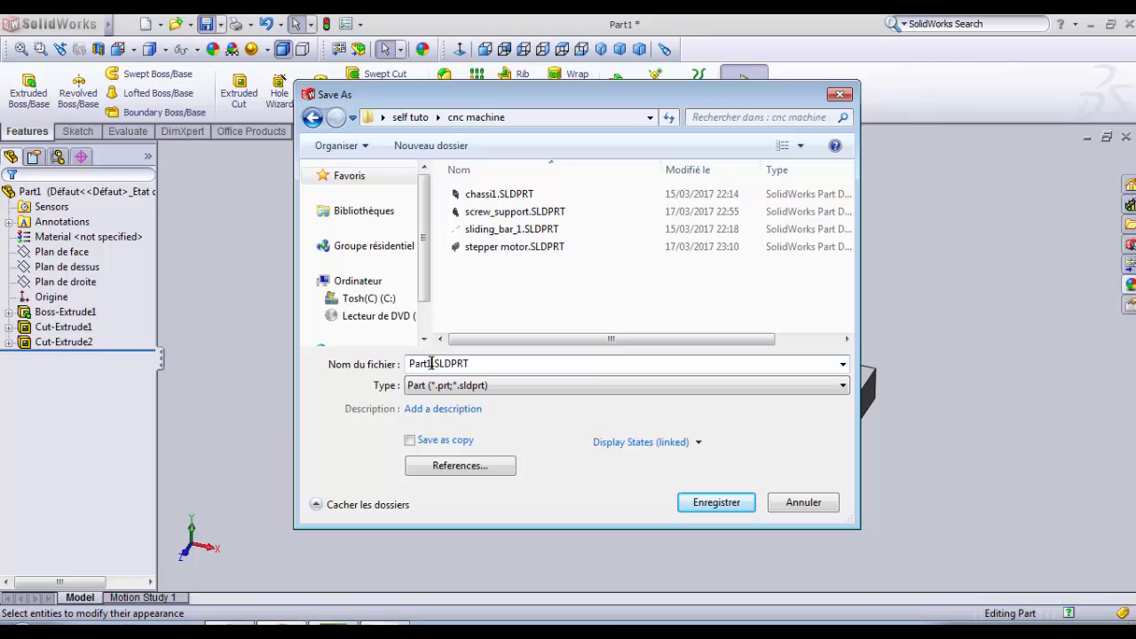
{"action": "type", "text": "slider_"}
{"action": "left_click", "coordinate": [714, 510]}
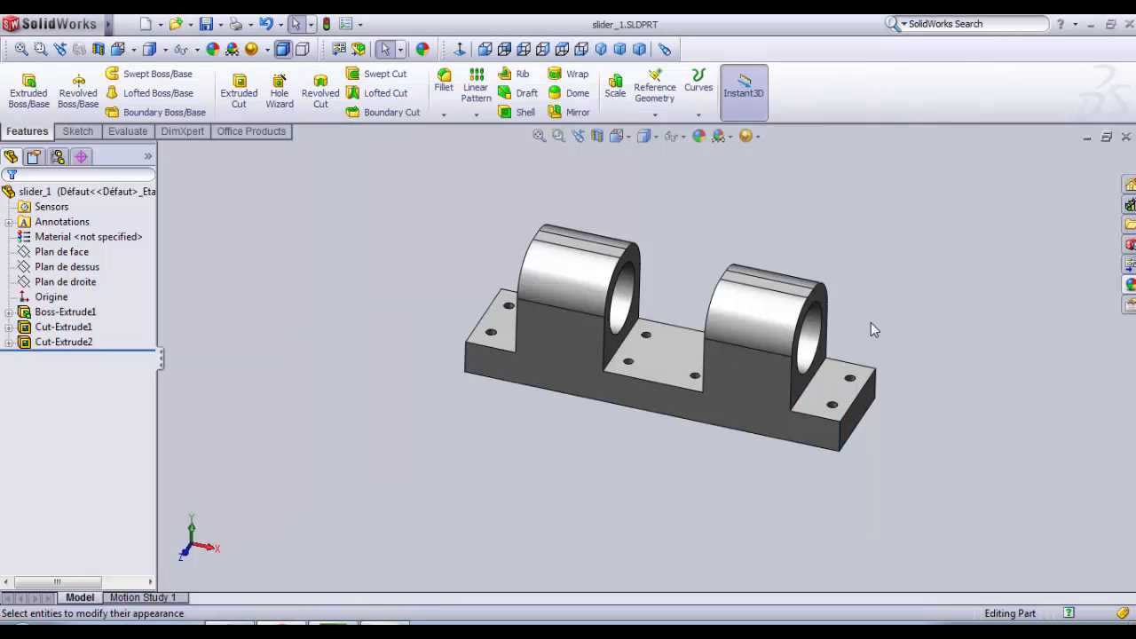
Step: Minimize the slider_1 document and create a new part document
{"action": "middle_click_drag", "start_coordinate": [964, 272], "coordinate": [981, 290]}
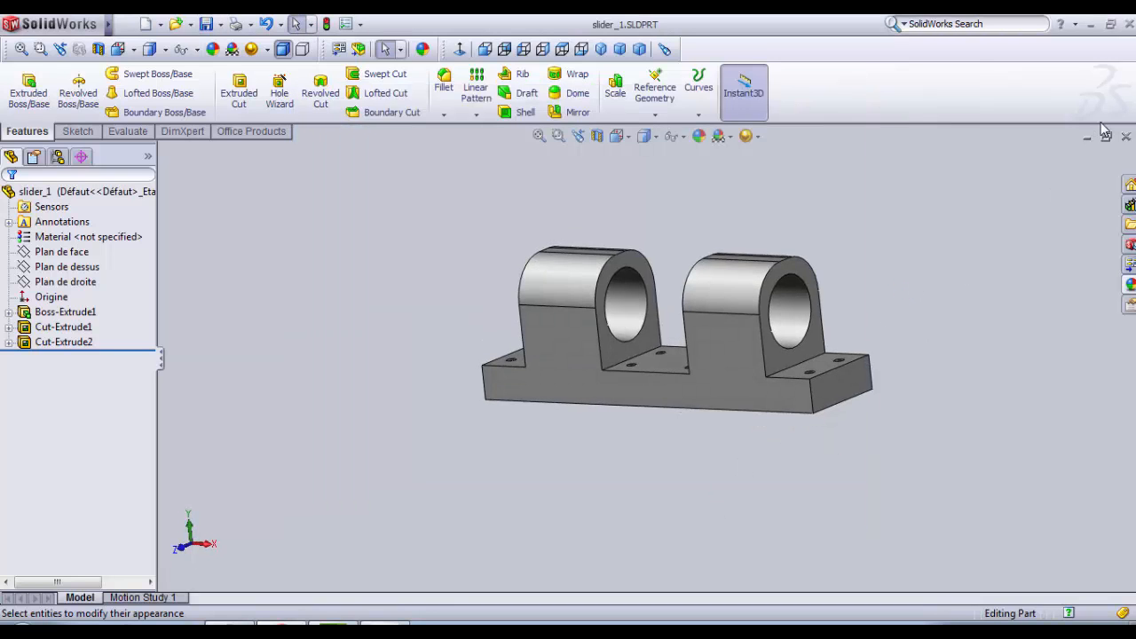
{"action": "left_click", "coordinate": [1090, 135]}
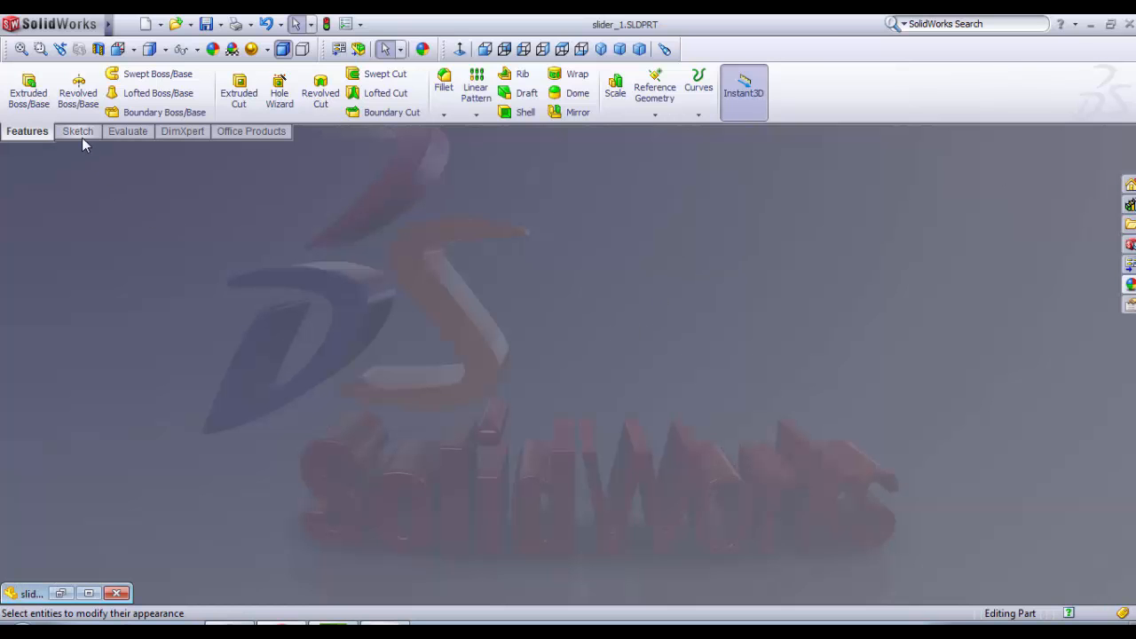
{"action": "left_click", "coordinate": [82, 138]}
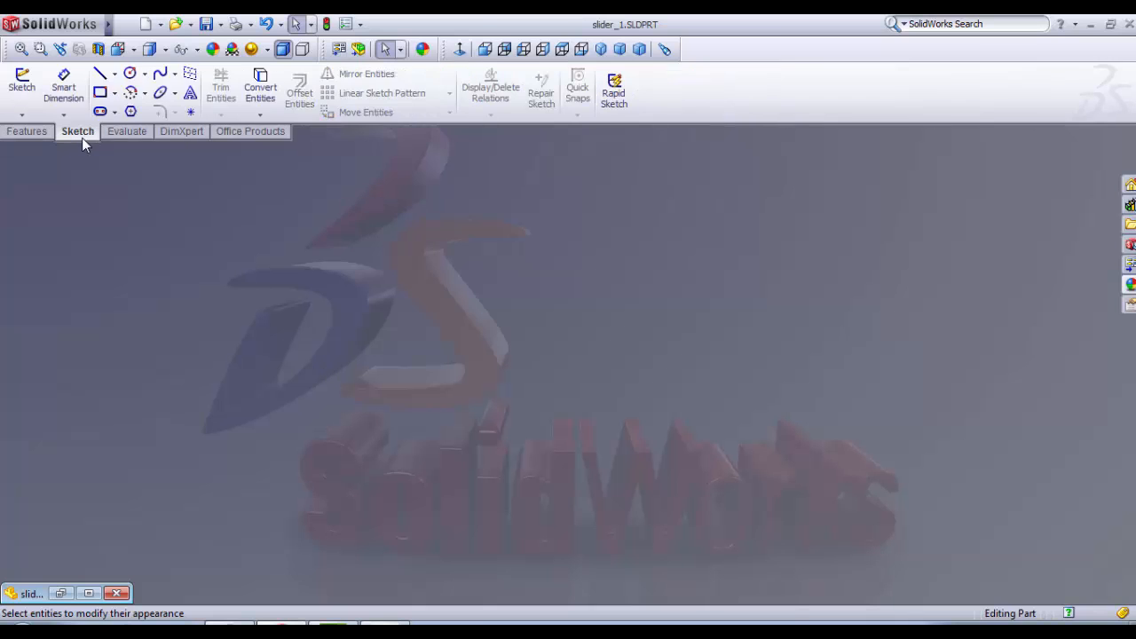
{"action": "left_click", "coordinate": [127, 24]}
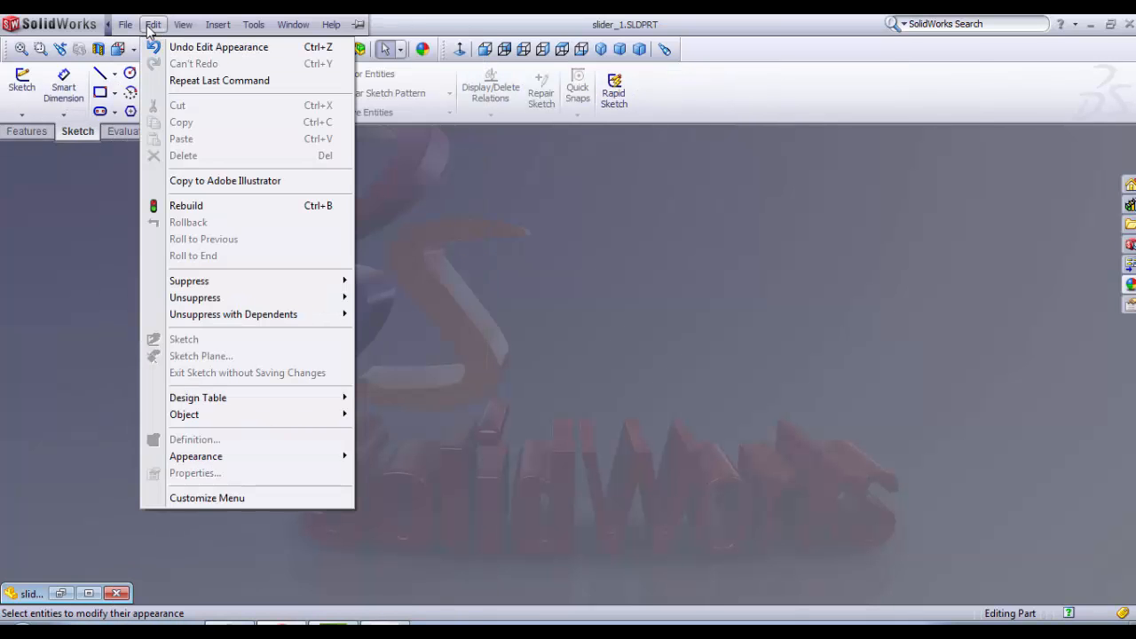
{"action": "left_click", "coordinate": [152, 23]}
{"action": "left_click", "coordinate": [149, 25]}
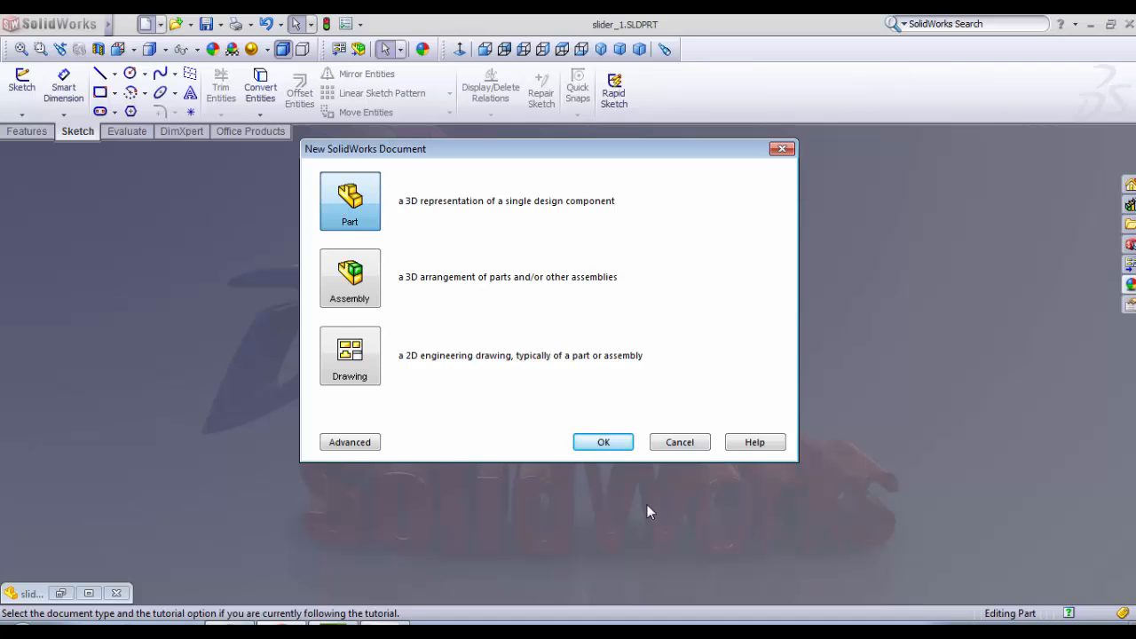
{"action": "left_click", "coordinate": [602, 443]}
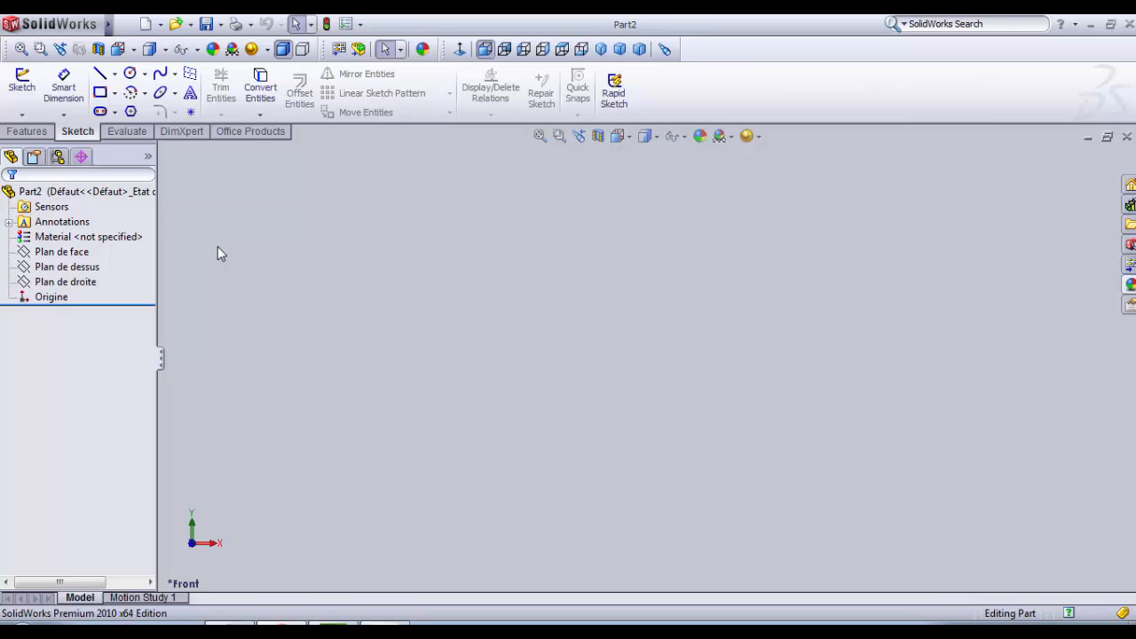
Step: Sketch two concentric circles at the origin on the front plane (Plan de face), with radii about 16.6 mm and 10.6 mm
{"action": "left_click", "coordinate": [112, 135]}
{"action": "left_click", "coordinate": [67, 136]}
{"action": "left_click", "coordinate": [22, 81]}
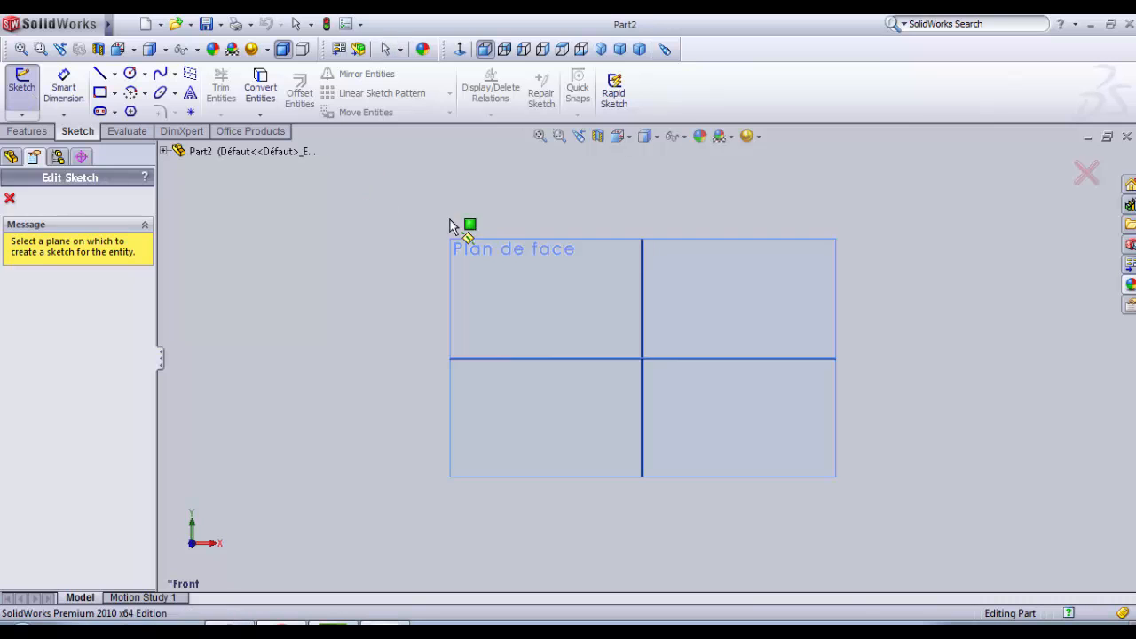
{"action": "left_click", "coordinate": [537, 295]}
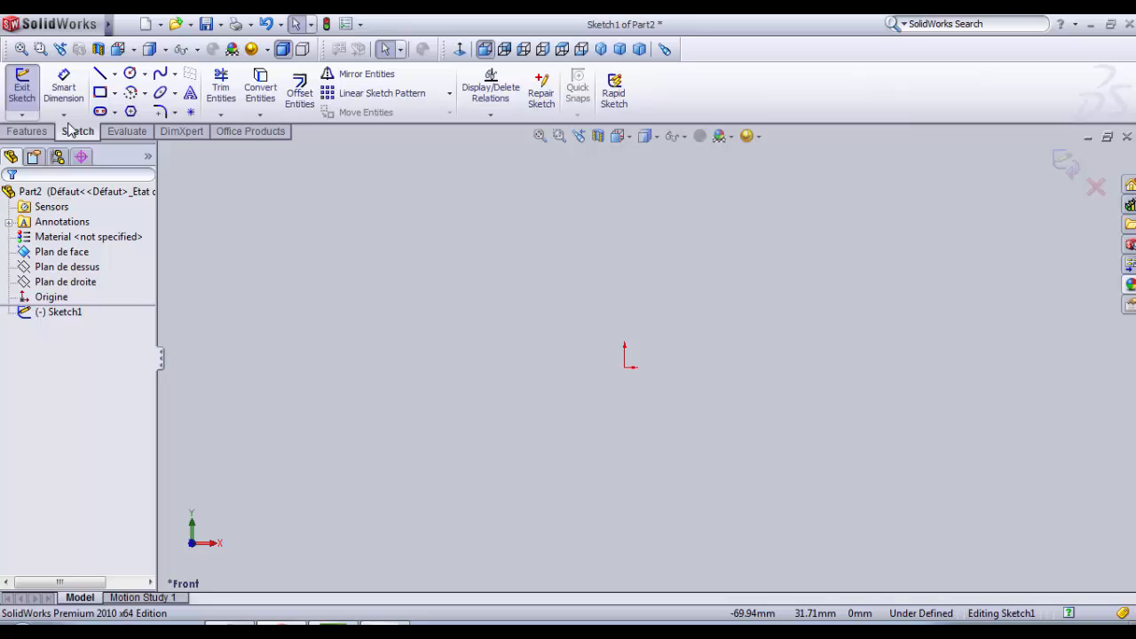
{"action": "left_click", "coordinate": [130, 73]}
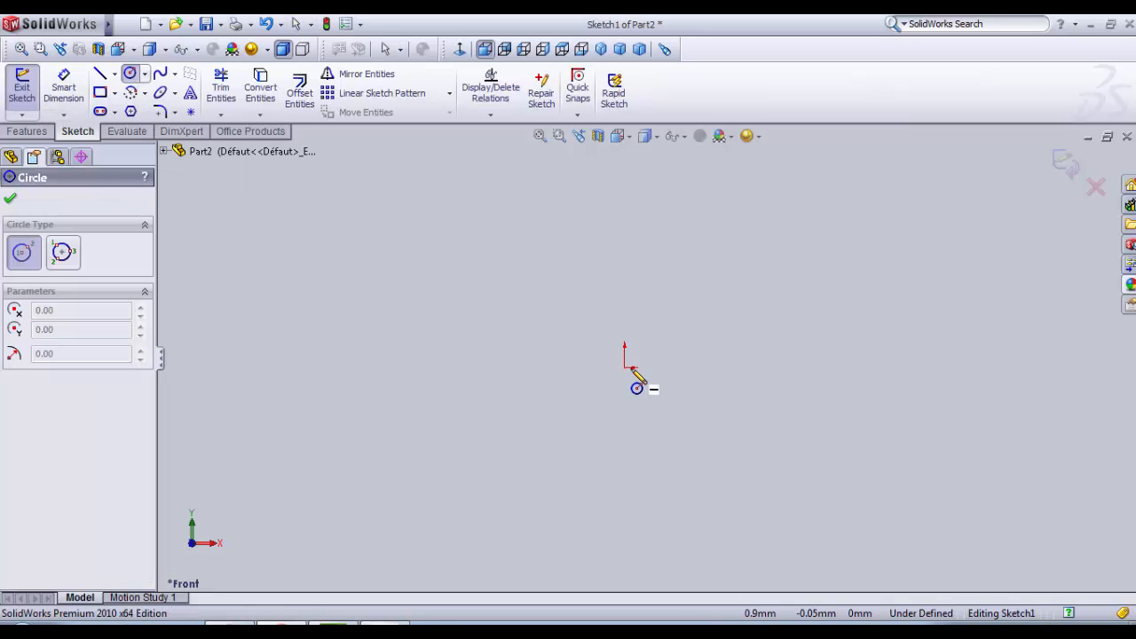
{"action": "left_click", "coordinate": [624, 367]}
{"action": "left_click", "coordinate": [727, 414]}
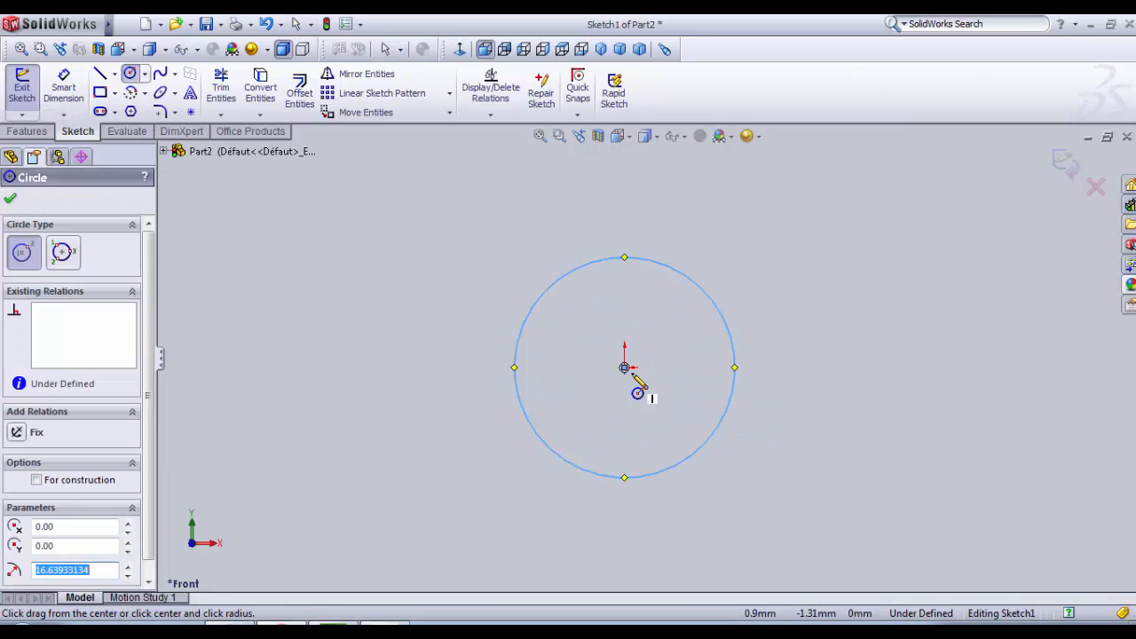
{"action": "left_click", "coordinate": [624, 367]}
{"action": "left_click", "coordinate": [646, 435]}
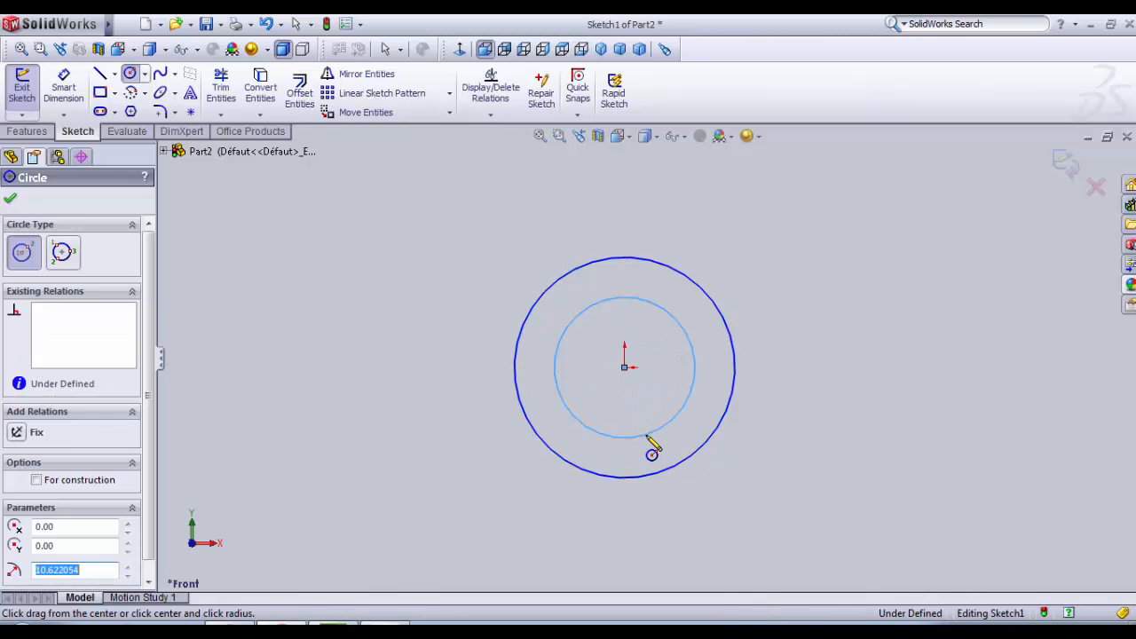
Step: Dimension the larger circle's diameter and set it to 16 mm
{"action": "left_click", "coordinate": [63, 86]}
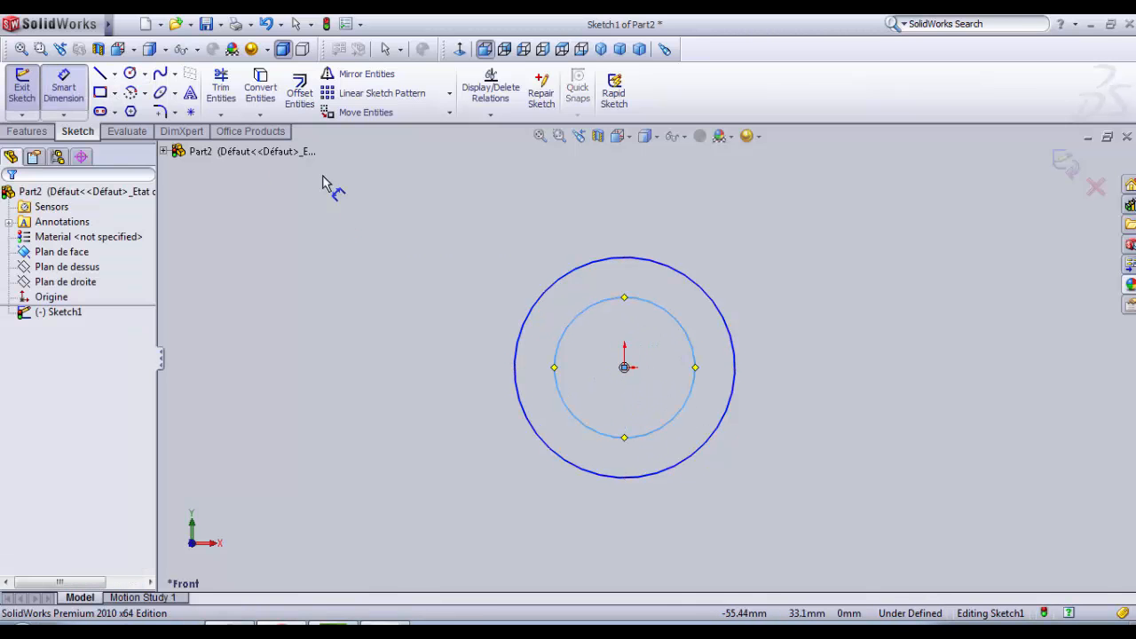
{"action": "left_click", "coordinate": [610, 260]}
{"action": "left_click", "coordinate": [808, 303]}
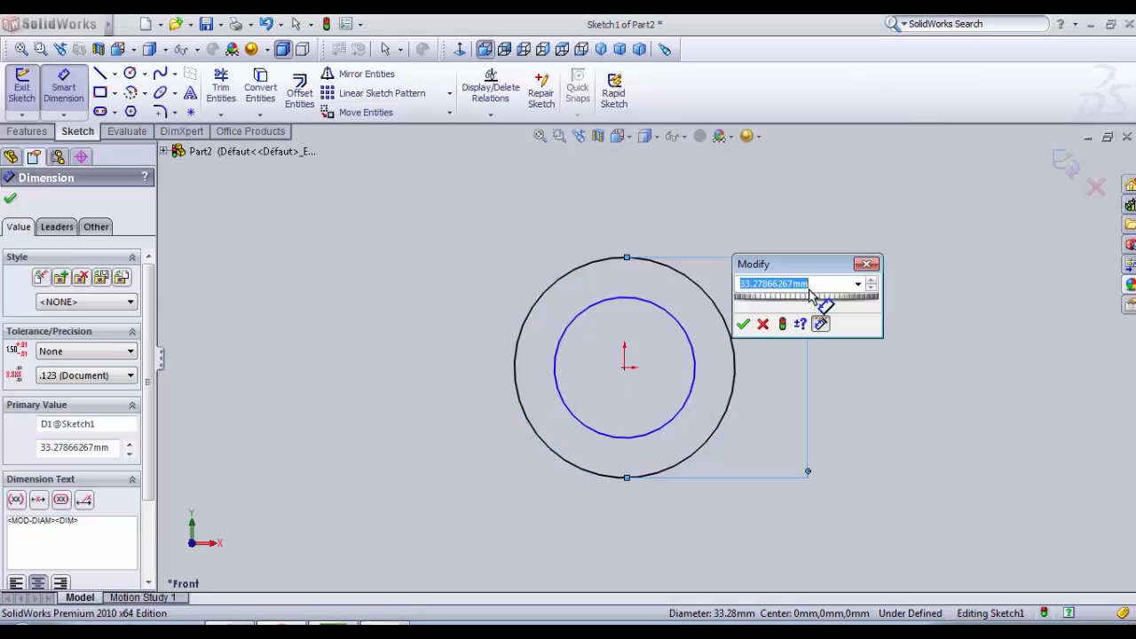
{"action": "type", "text": "1"}
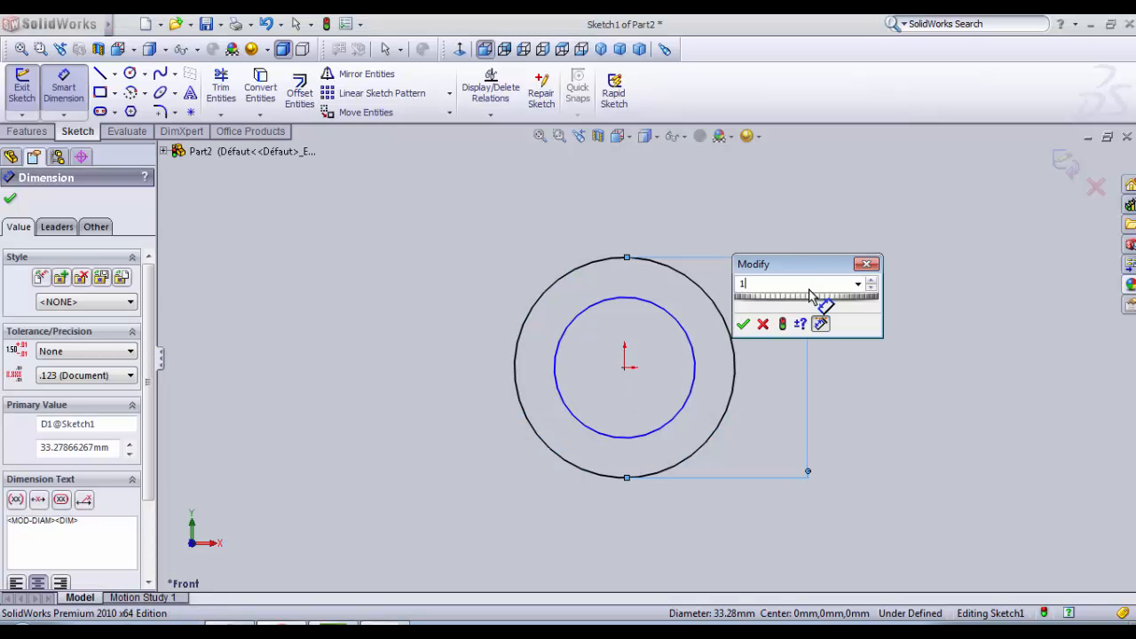
{"action": "type", "text": "6"}
{"action": "key", "text": "Return"}
Step: Dimension the other concentric circle's diameter and set it to 10 mm
{"action": "scroll", "coordinate": [737, 310], "scroll_direction": "down", "scroll_amount": 3}
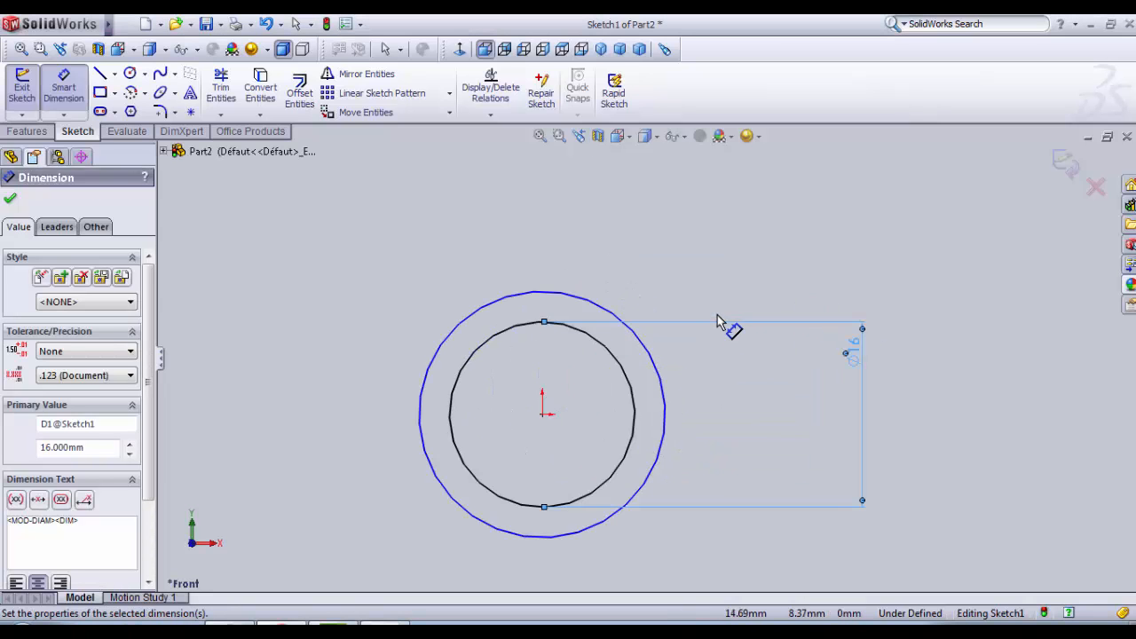
{"action": "left_click", "coordinate": [645, 346]}
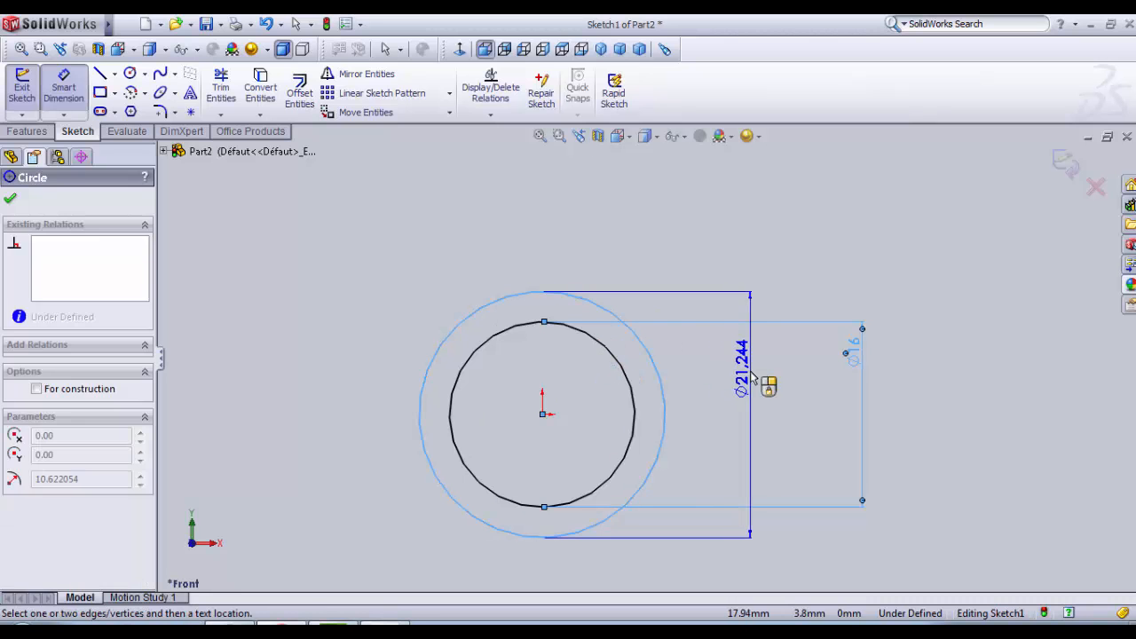
{"action": "left_click", "coordinate": [751, 378]}
{"action": "type", "text": "10"}
{"action": "key", "text": "Return"}
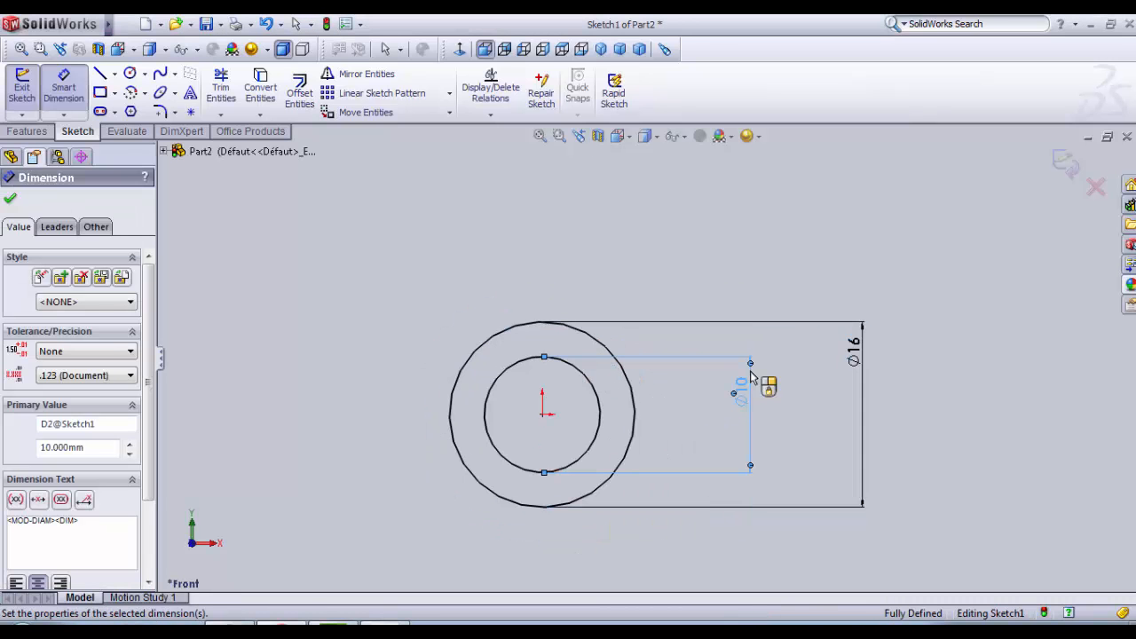
Step: Finish the sketch and extrude the ring profile as a blind boss into a hollow cylinder
{"action": "scroll", "coordinate": [546, 409], "scroll_direction": "down", "scroll_amount": 1}
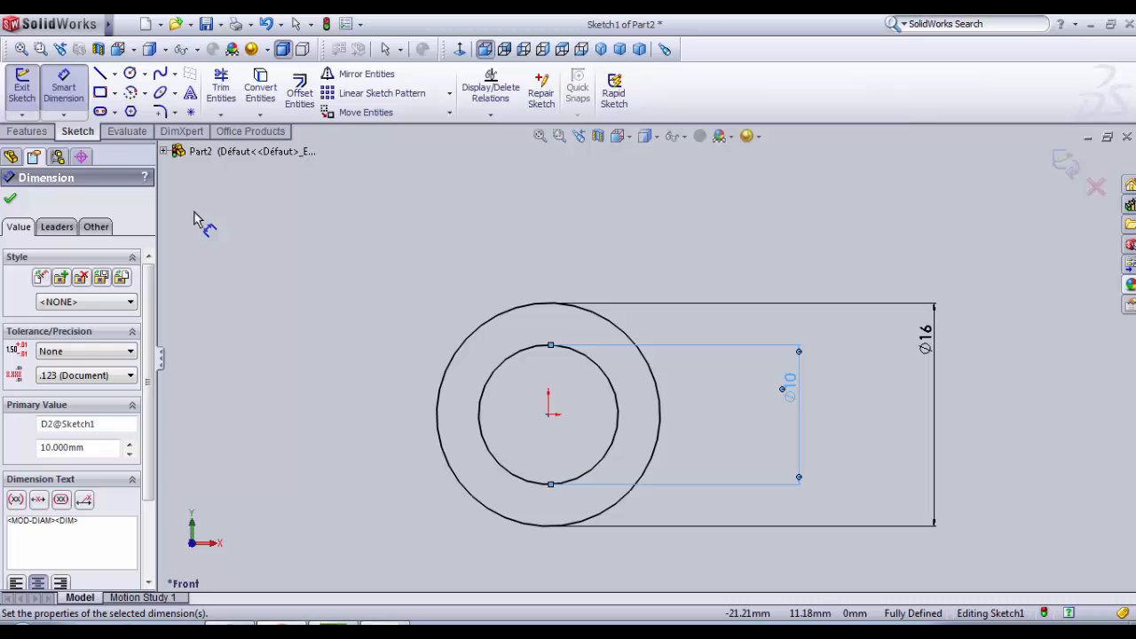
{"action": "left_click", "coordinate": [32, 100]}
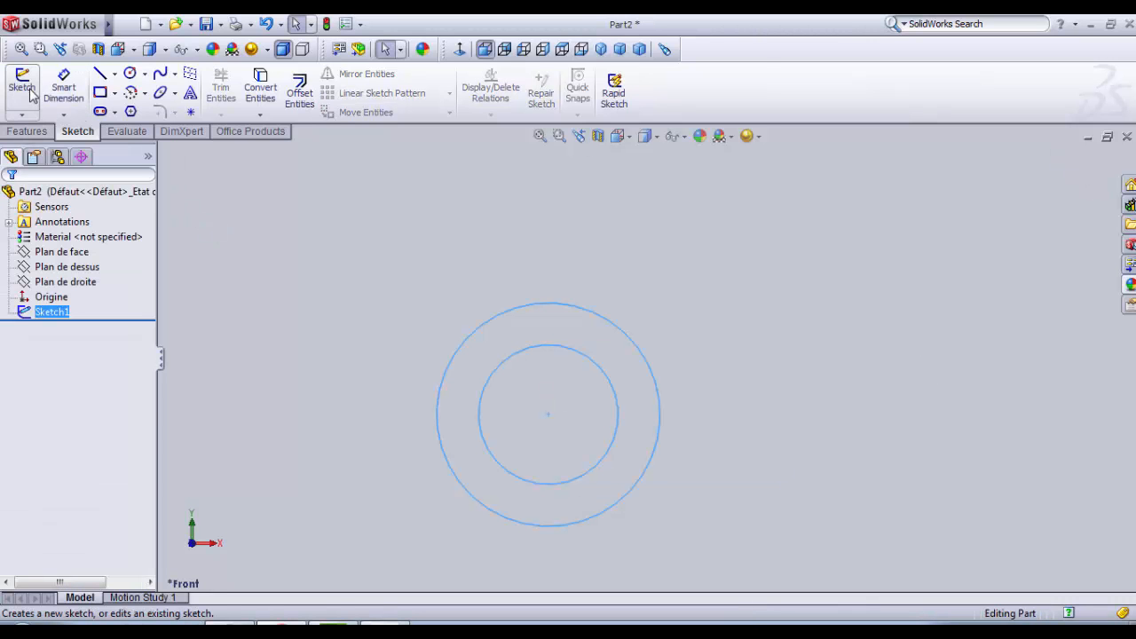
{"action": "left_click", "coordinate": [42, 130]}
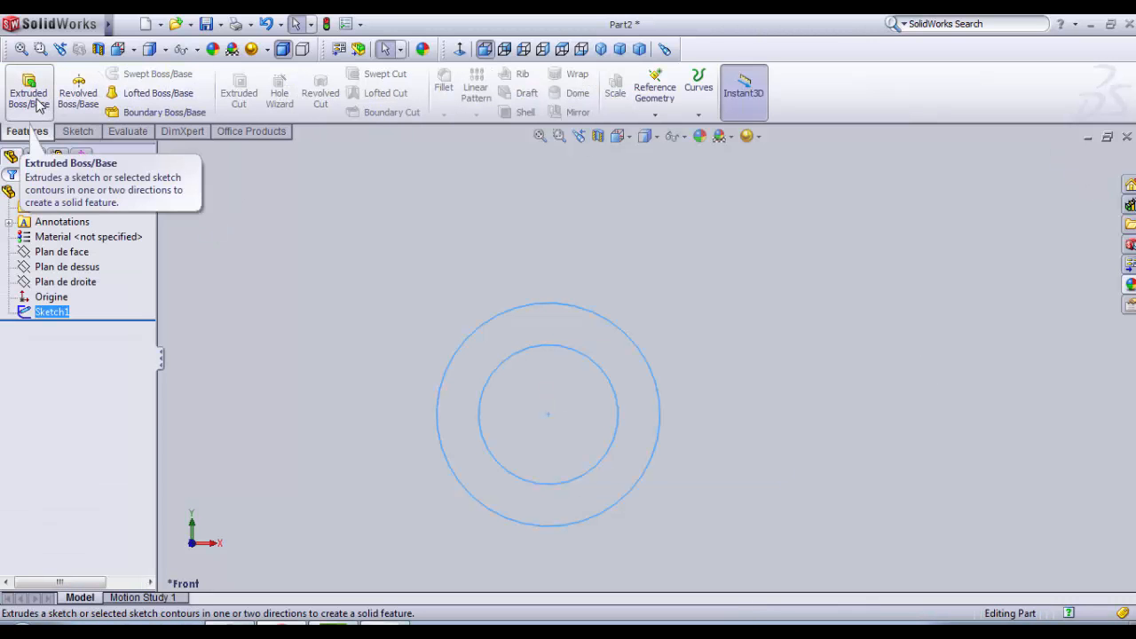
{"action": "left_click", "coordinate": [37, 105]}
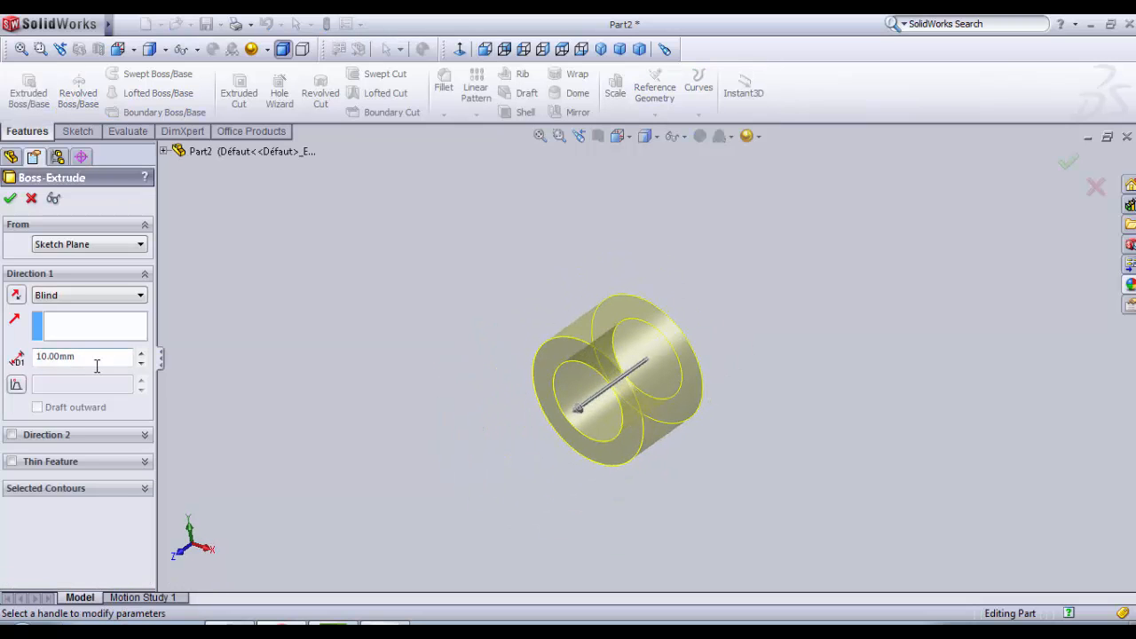
{"action": "left_click_drag", "start_coordinate": [92, 360], "coordinate": [32, 358]}
{"action": "left_click", "coordinate": [9, 201]}
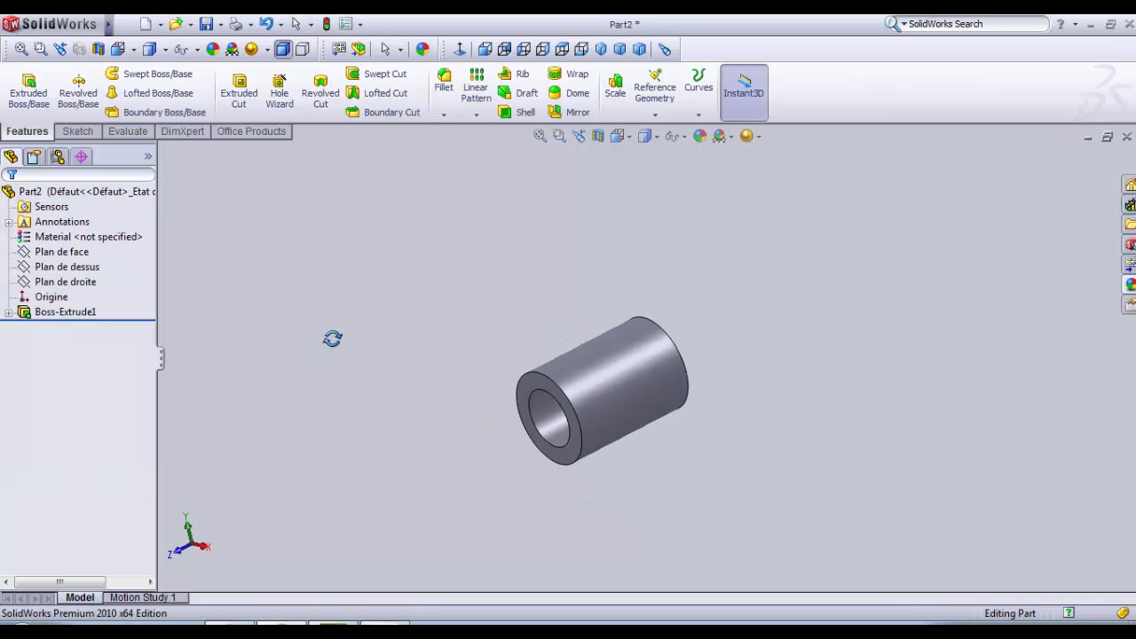
Step: Start a constant-radius fillet of 1.5 mm on the outer circular edge at one end of the sleeve
{"action": "scroll", "coordinate": [533, 304], "scroll_direction": "down", "scroll_amount": 3}
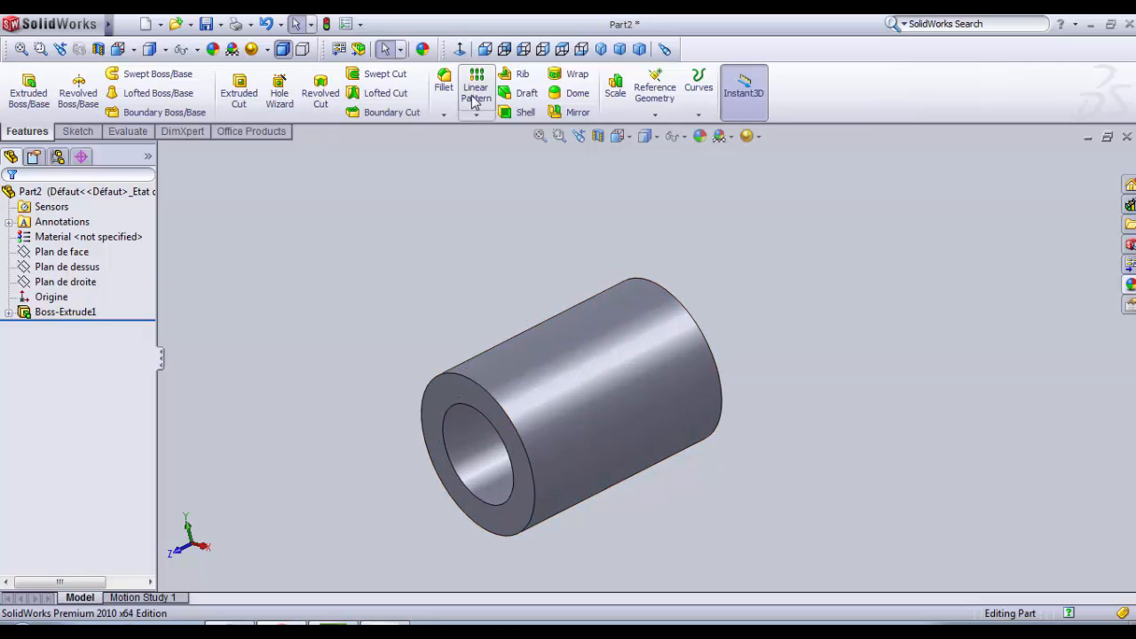
{"action": "left_click", "coordinate": [444, 85]}
{"action": "middle_click_drag", "start_coordinate": [808, 404], "coordinate": [762, 527]}
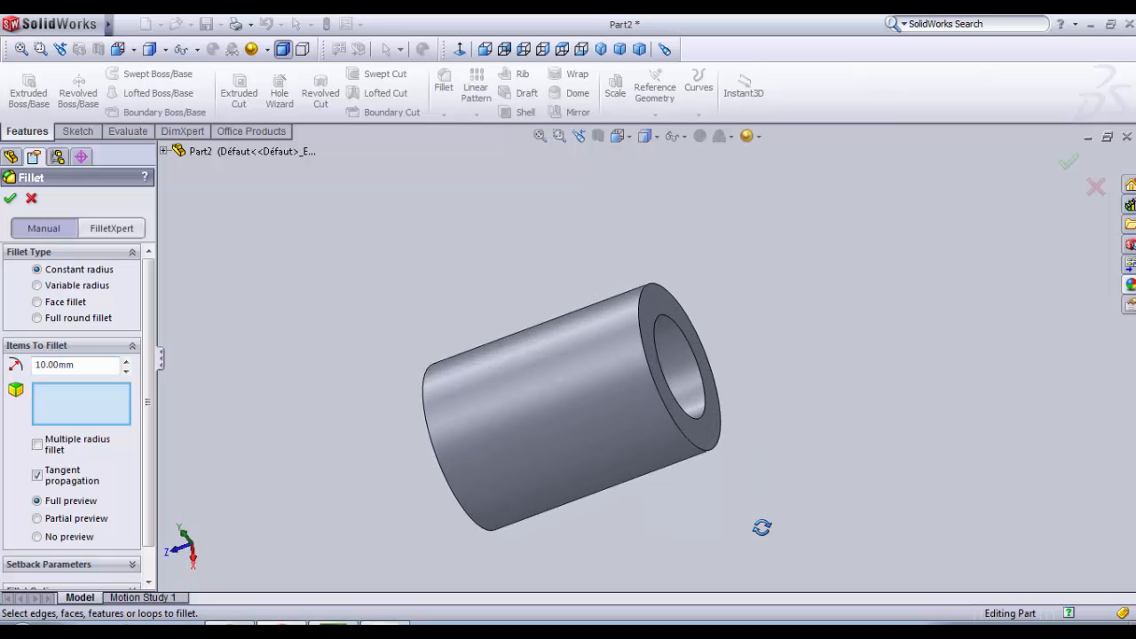
{"action": "left_click", "coordinate": [694, 451]}
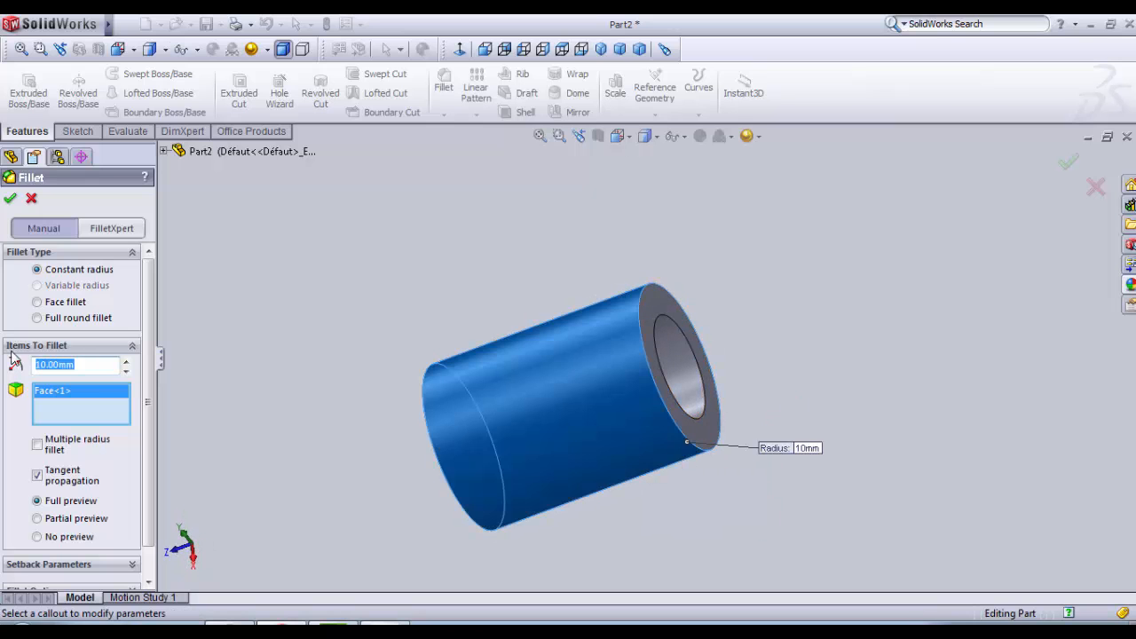
{"action": "right_click", "coordinate": [96, 418]}
{"action": "left_click", "coordinate": [120, 420]}
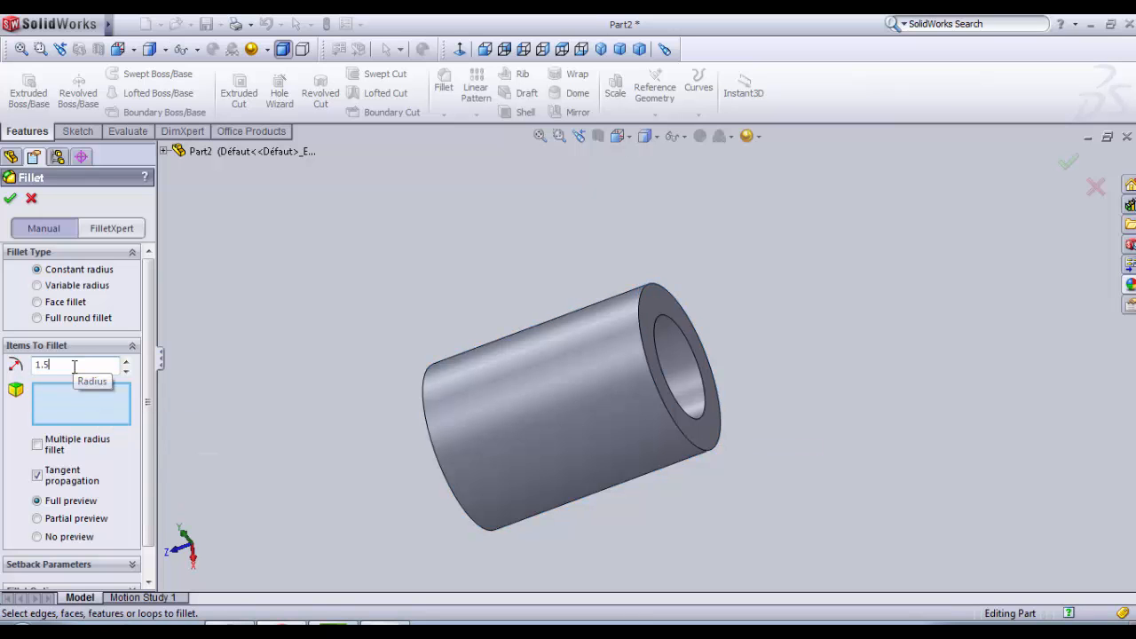
{"action": "left_click", "coordinate": [662, 397]}
Step: Add the outer circular edge at the sleeve's opposite end to the 1.5 mm fillet and apply it
{"action": "middle_click_drag", "start_coordinate": [660, 397], "coordinate": [678, 376]}
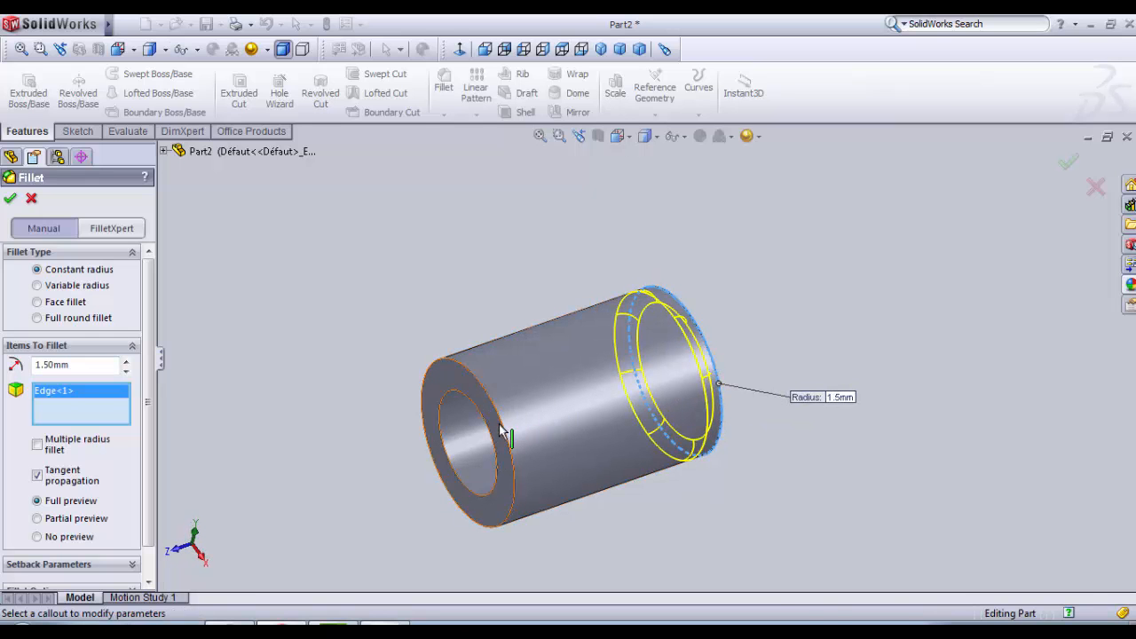
{"action": "left_click_drag", "start_coordinate": [278, 462], "coordinate": [281, 470]}
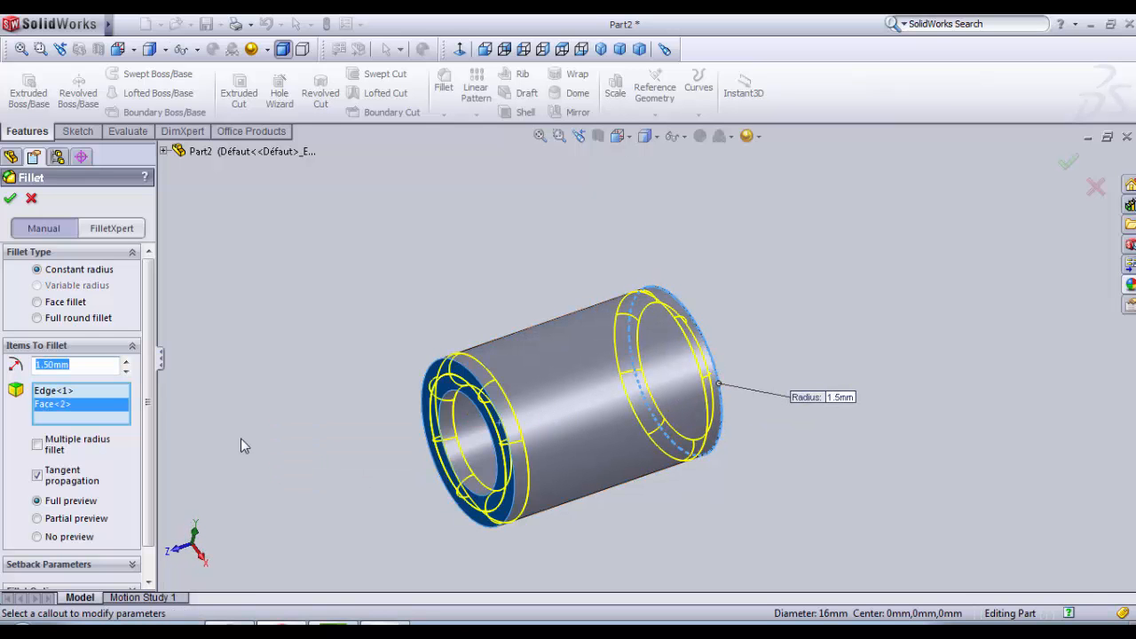
{"action": "right_click", "coordinate": [114, 405]}
{"action": "left_click", "coordinate": [138, 431]}
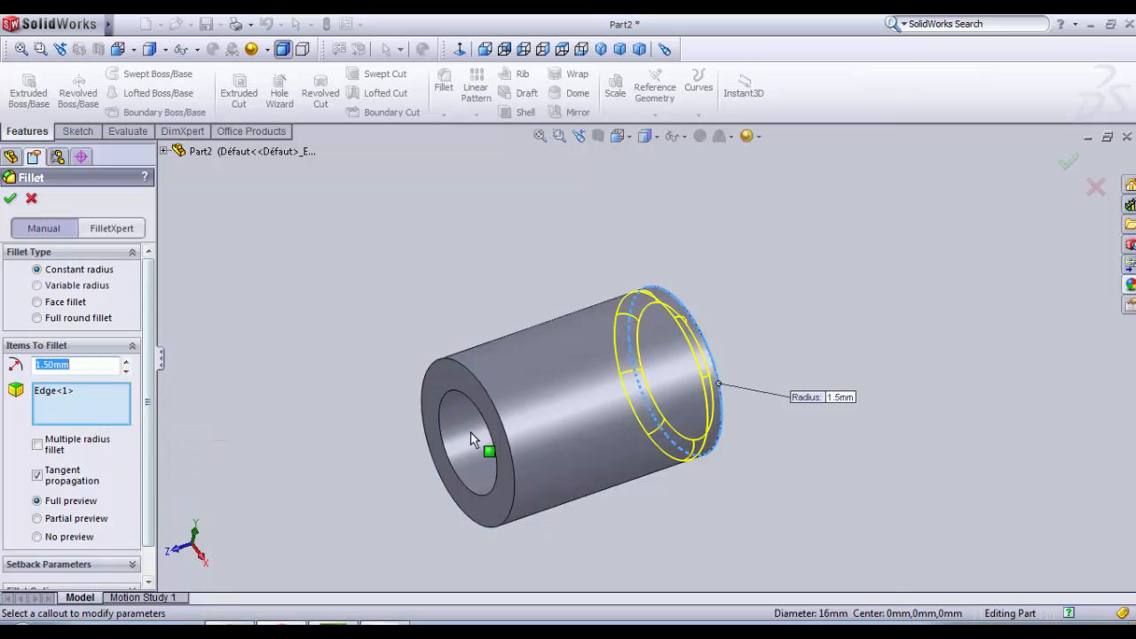
{"action": "left_click", "coordinate": [498, 426]}
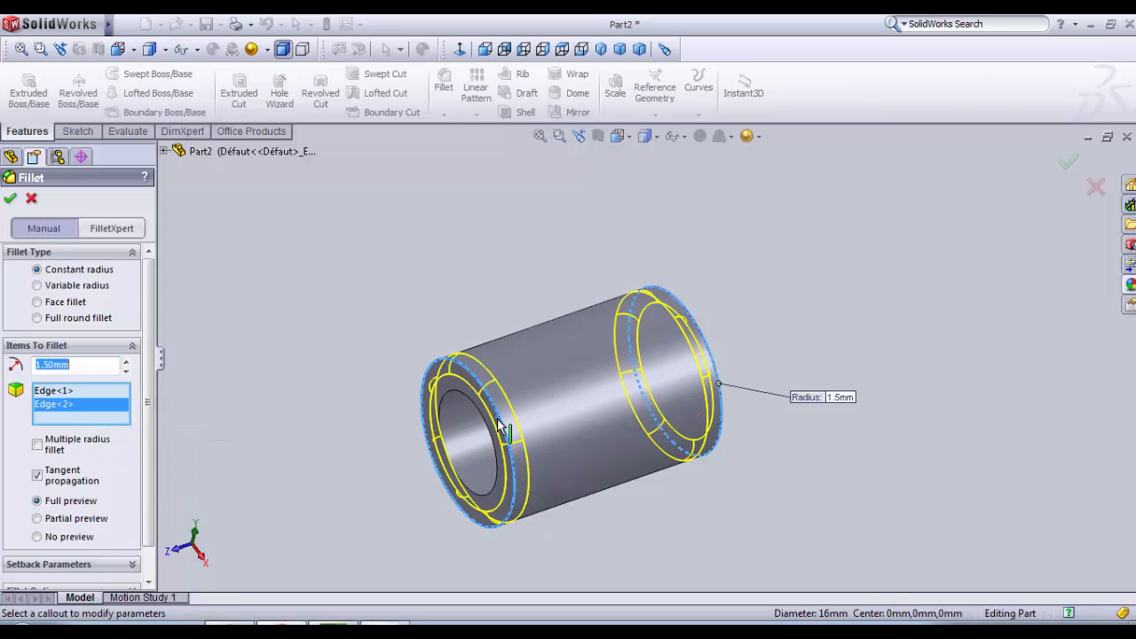
{"action": "middle_click_drag", "start_coordinate": [498, 426], "coordinate": [470, 563]}
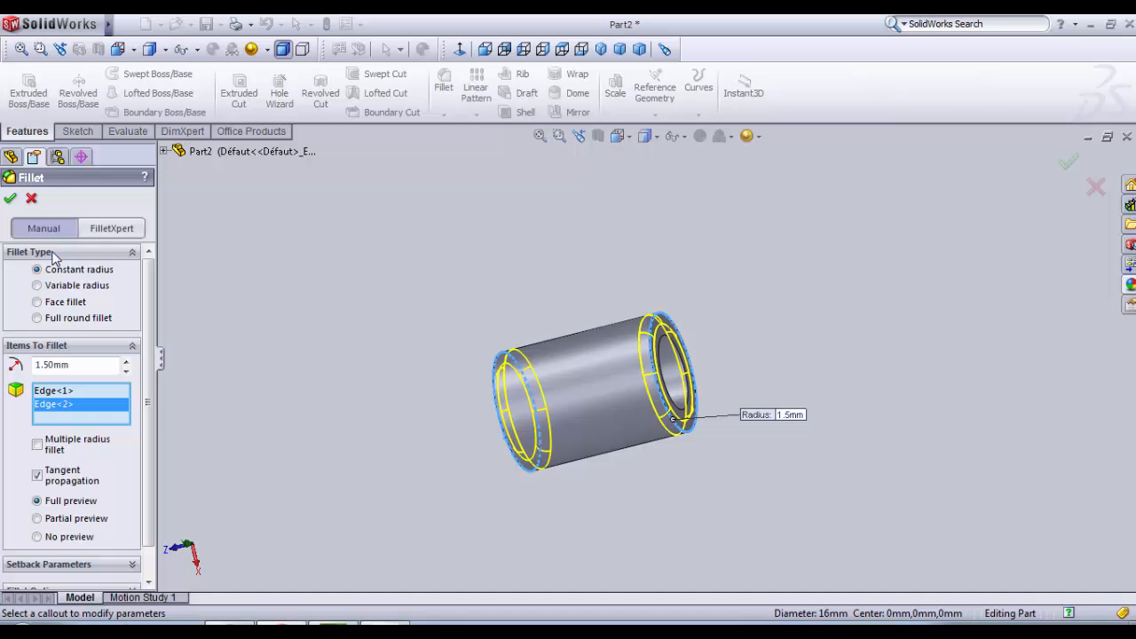
{"action": "left_click", "coordinate": [11, 199]}
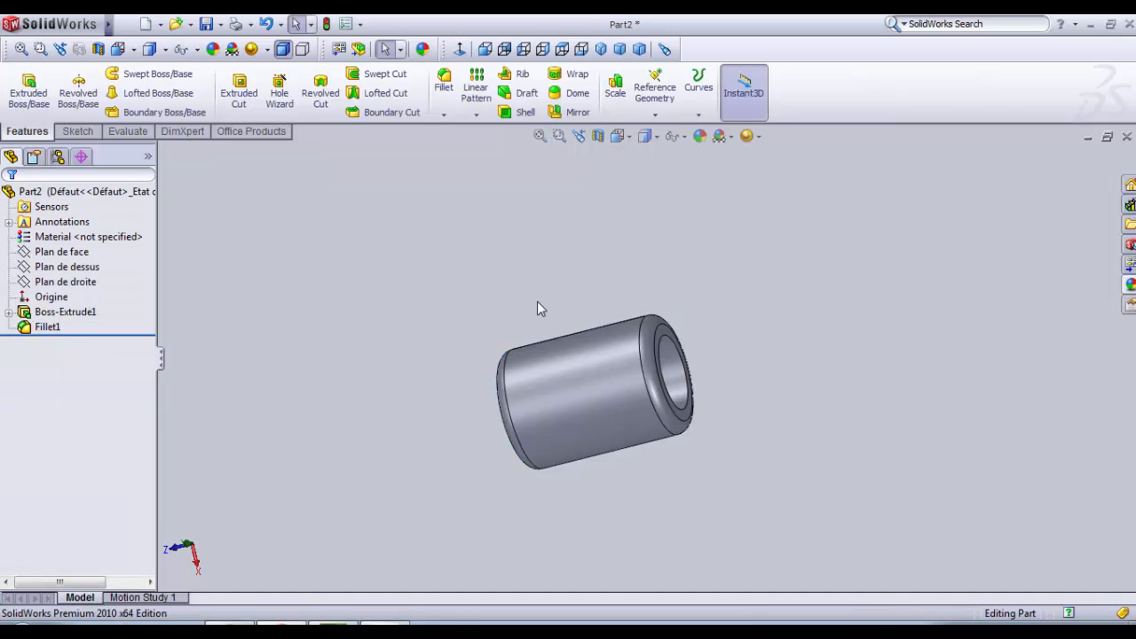
Step: Start a new sketch on the top plane (Plan de dessus) and view it normal to the plane
{"action": "middle_click_drag", "start_coordinate": [537, 301], "coordinate": [510, 373]}
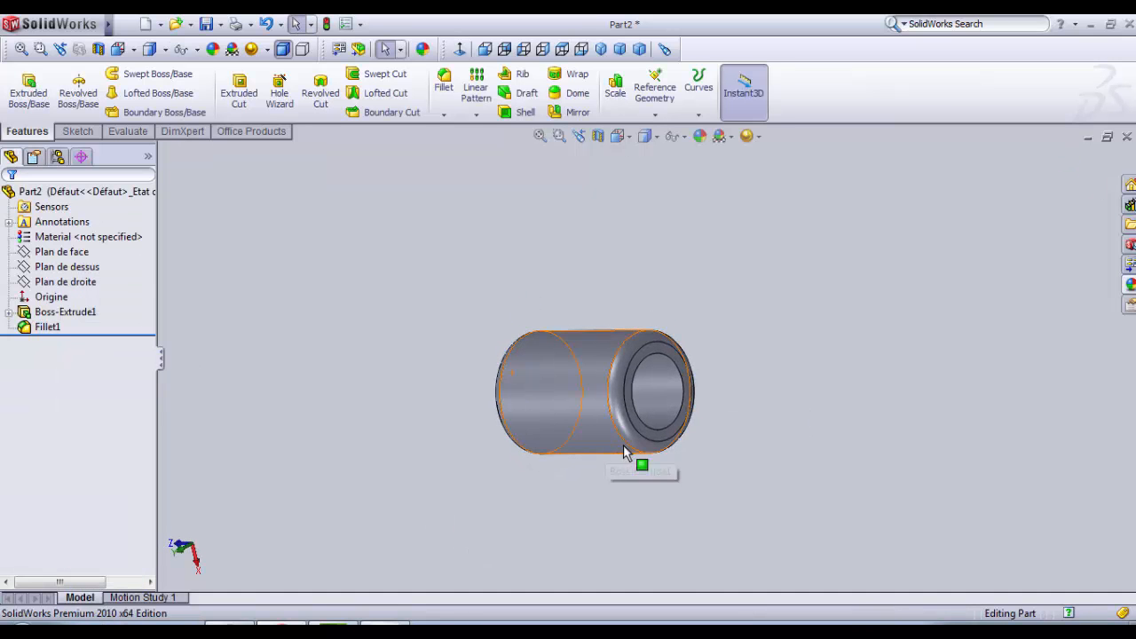
{"action": "middle_click_drag", "start_coordinate": [672, 487], "coordinate": [647, 193]}
{"action": "middle_click_drag", "start_coordinate": [658, 369], "coordinate": [522, 465]}
{"action": "middle_click_drag", "start_coordinate": [434, 423], "coordinate": [417, 495]}
{"action": "left_click", "coordinate": [83, 254]}
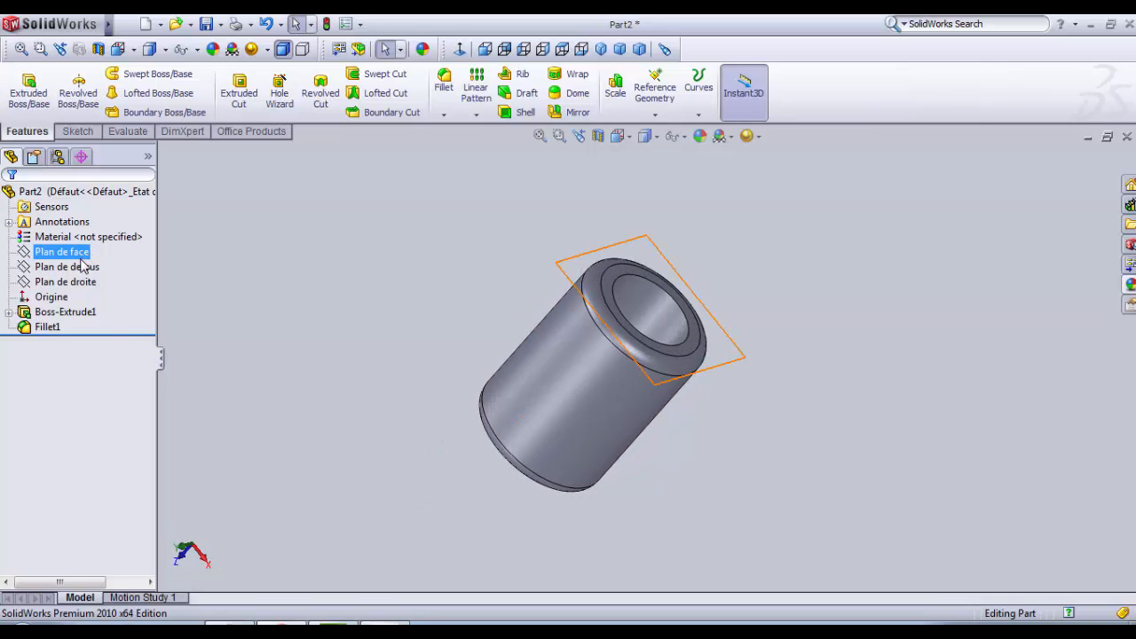
{"action": "left_click", "coordinate": [83, 266]}
{"action": "left_click", "coordinate": [93, 253], "text": "ctrl"}
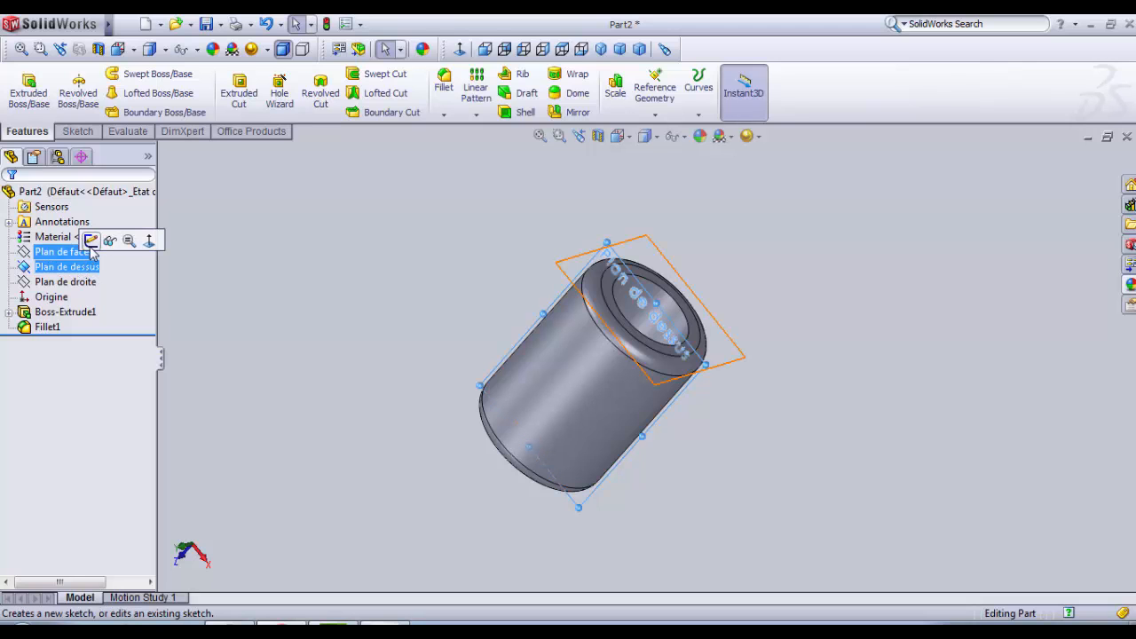
{"action": "left_click", "coordinate": [91, 241]}
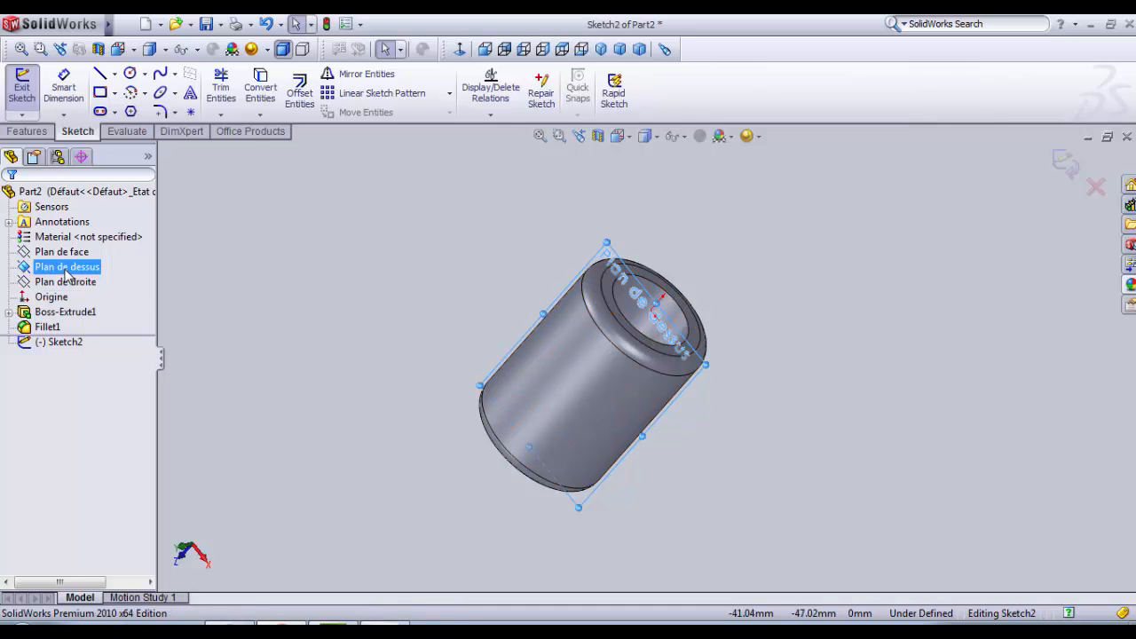
{"action": "left_click", "coordinate": [461, 51]}
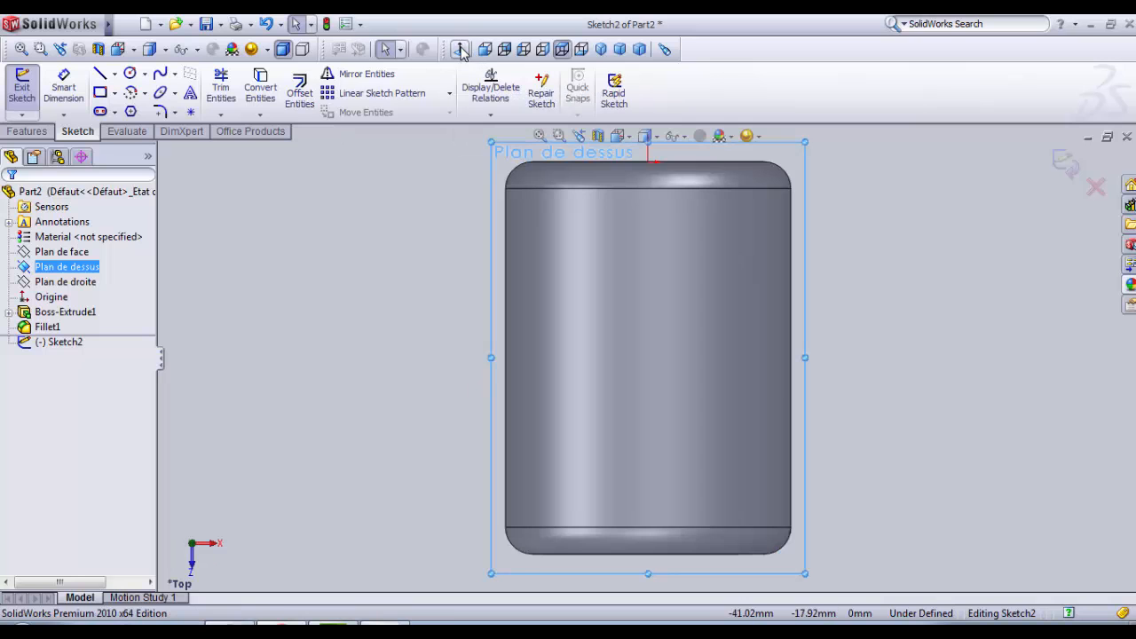
Step: Draw a vertical centerline from the origin to the sleeve's opposite end edge
{"action": "left_click", "coordinate": [115, 73]}
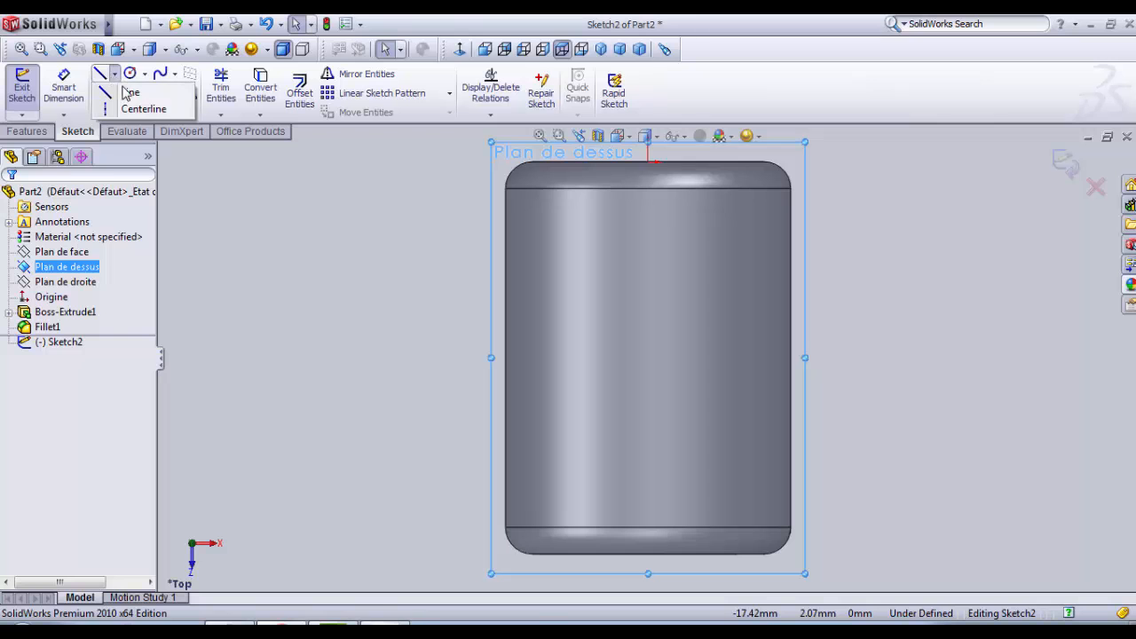
{"action": "left_click", "coordinate": [138, 106]}
{"action": "left_click", "coordinate": [649, 163]}
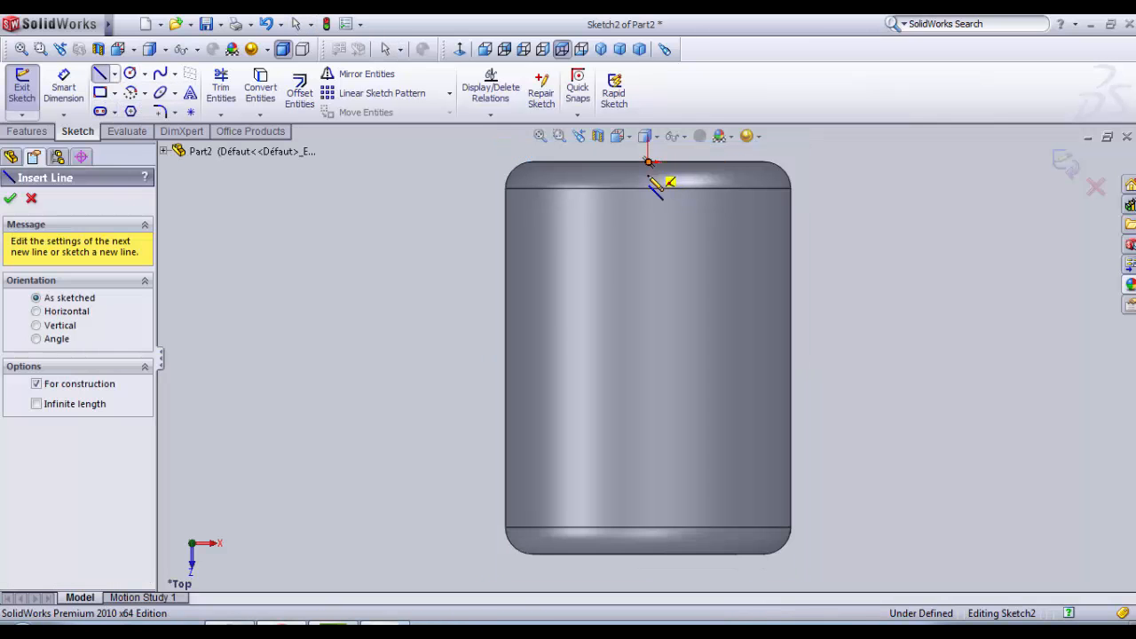
{"action": "left_click", "coordinate": [649, 554]}
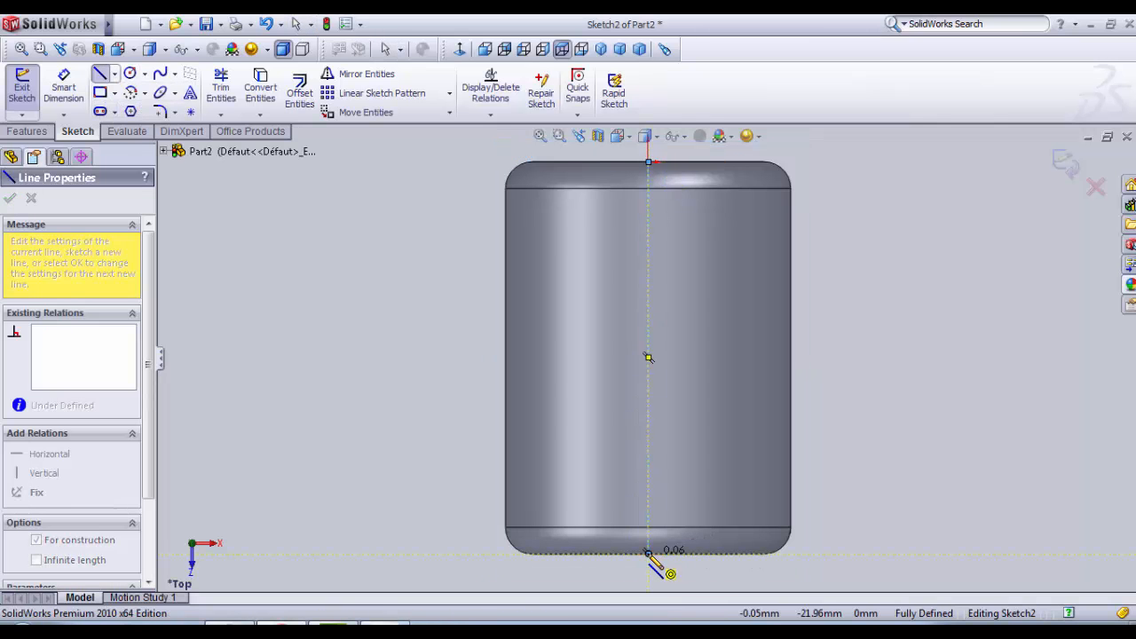
{"action": "key", "text": "Escape"}
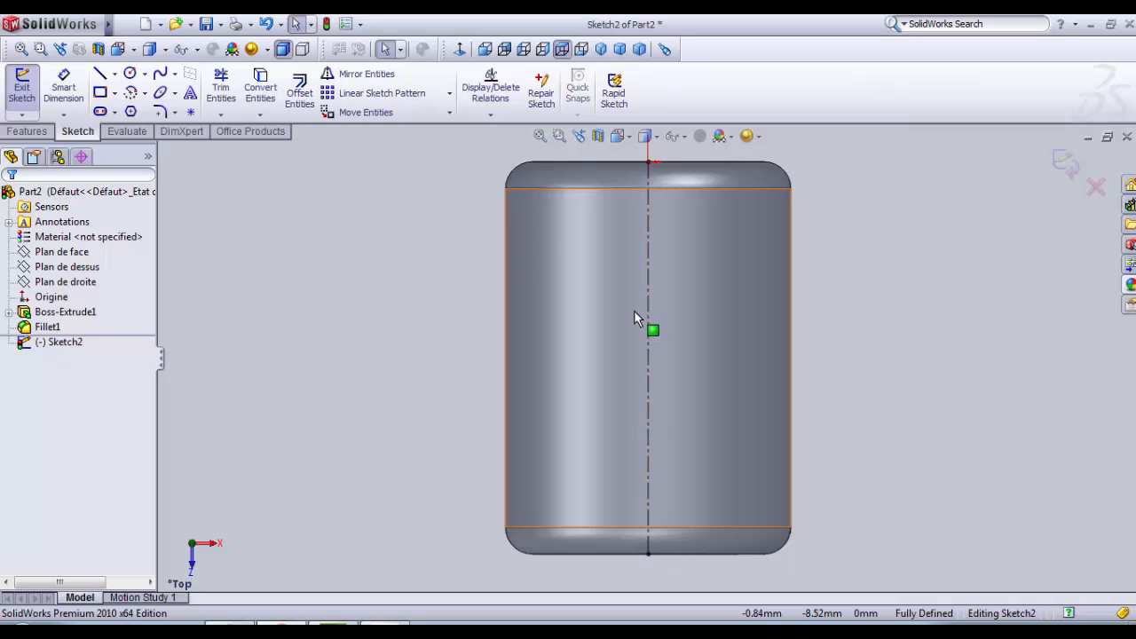
Step: Sketch a small circle of about 0.8 mm radius centred on the centerline, about 3.1 mm from the origin
{"action": "scroll", "coordinate": [635, 308], "scroll_direction": "up", "scroll_amount": 2}
{"action": "scroll", "coordinate": [686, 351], "scroll_direction": "down", "scroll_amount": 1}
{"action": "scroll", "coordinate": [674, 328], "scroll_direction": "down", "scroll_amount": 1}
{"action": "scroll", "coordinate": [654, 256], "scroll_direction": "up", "scroll_amount": 1}
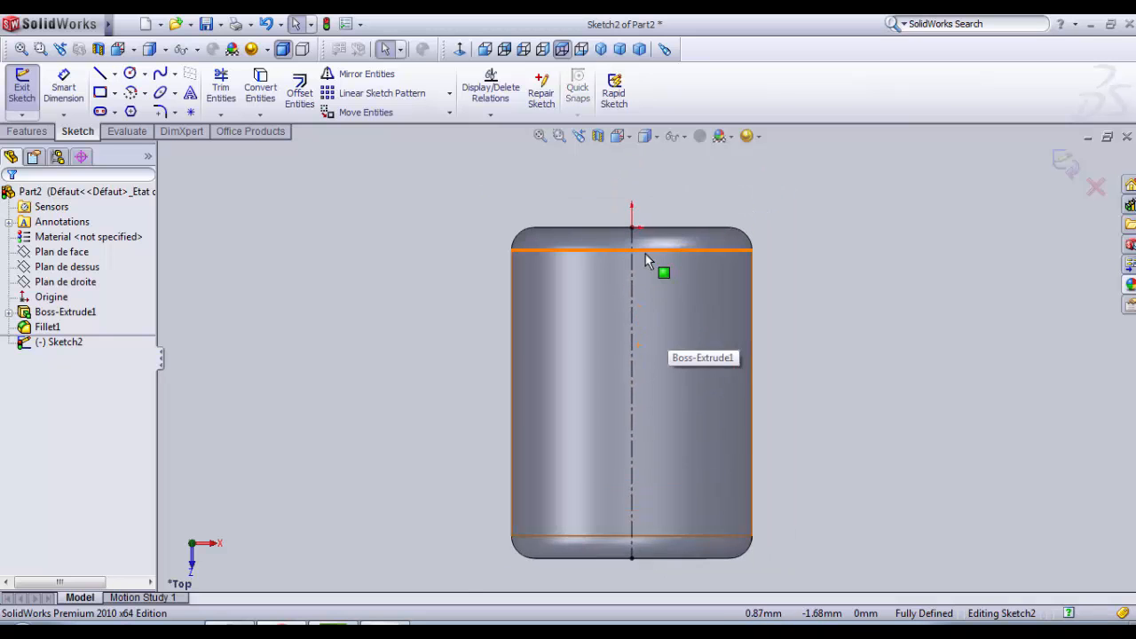
{"action": "scroll", "coordinate": [631, 240], "scroll_direction": "down", "scroll_amount": 2}
{"action": "left_click", "coordinate": [130, 73]}
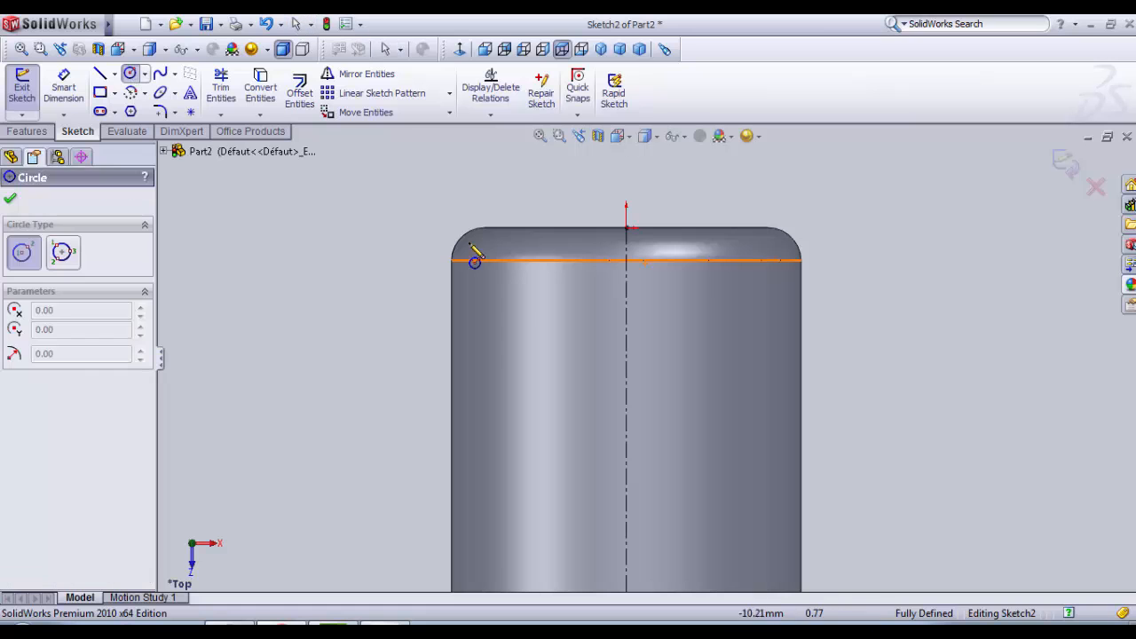
{"action": "left_click", "coordinate": [627, 295]}
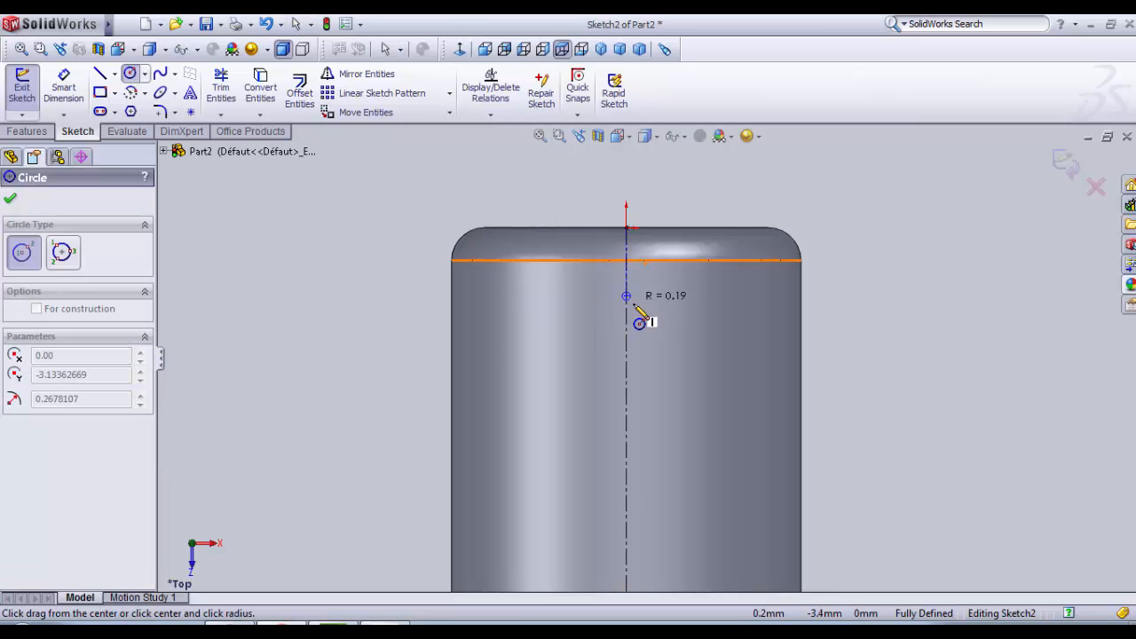
{"action": "left_click", "coordinate": [638, 309]}
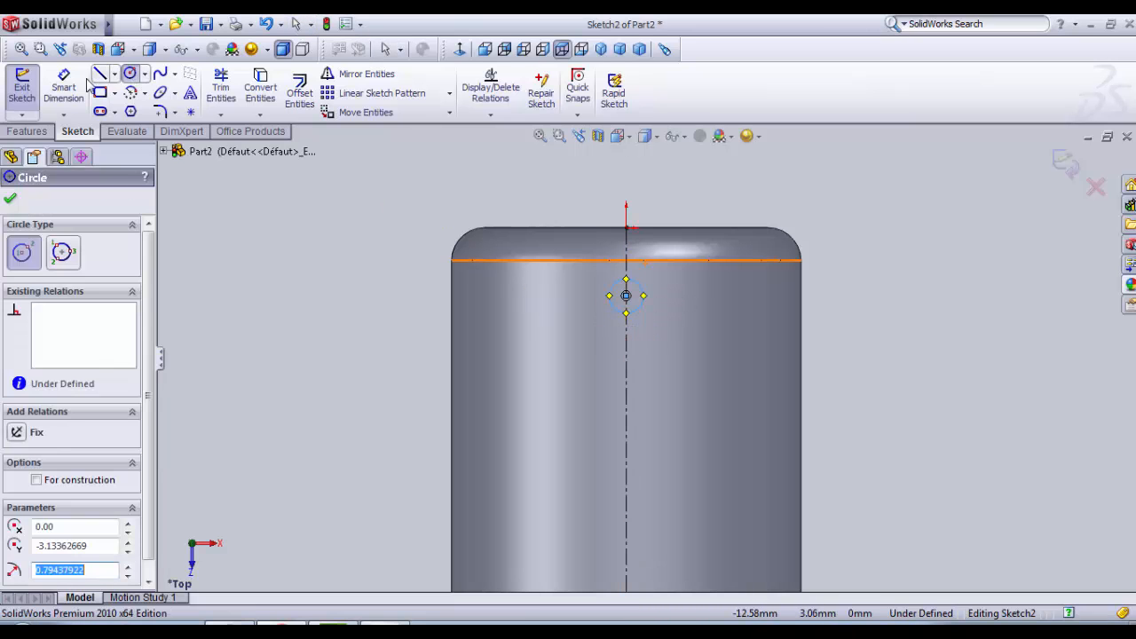
Step: Dimension the small circle's diameter and set it to 1.5 mm
{"action": "left_click", "coordinate": [63, 86]}
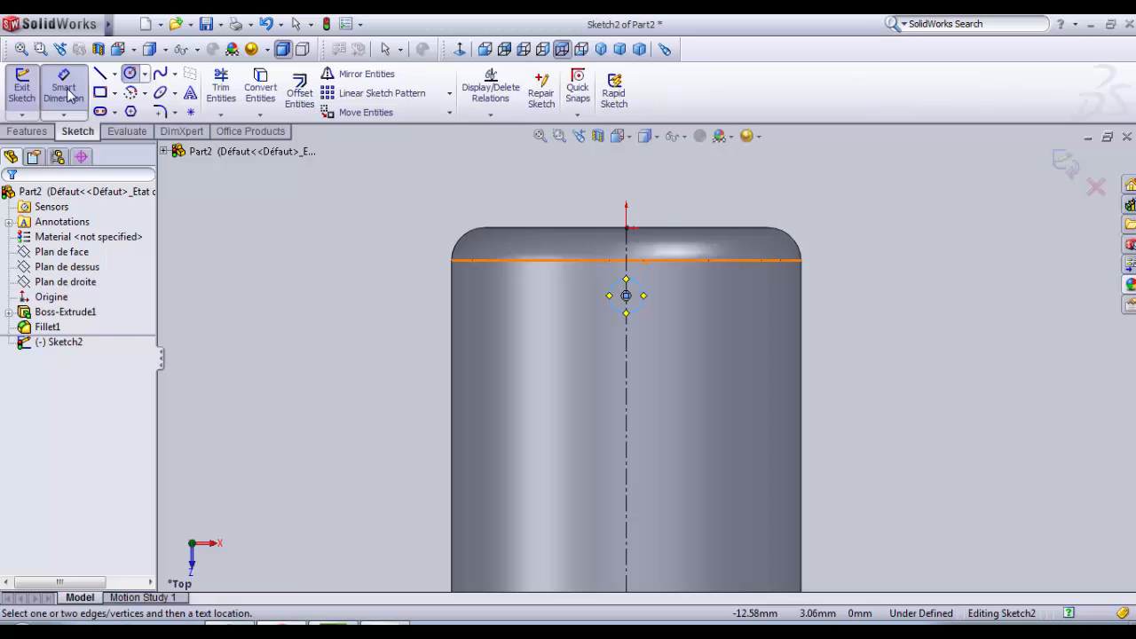
{"action": "left_click", "coordinate": [646, 302]}
{"action": "left_click", "coordinate": [880, 298]}
{"action": "type", "text": "1"}
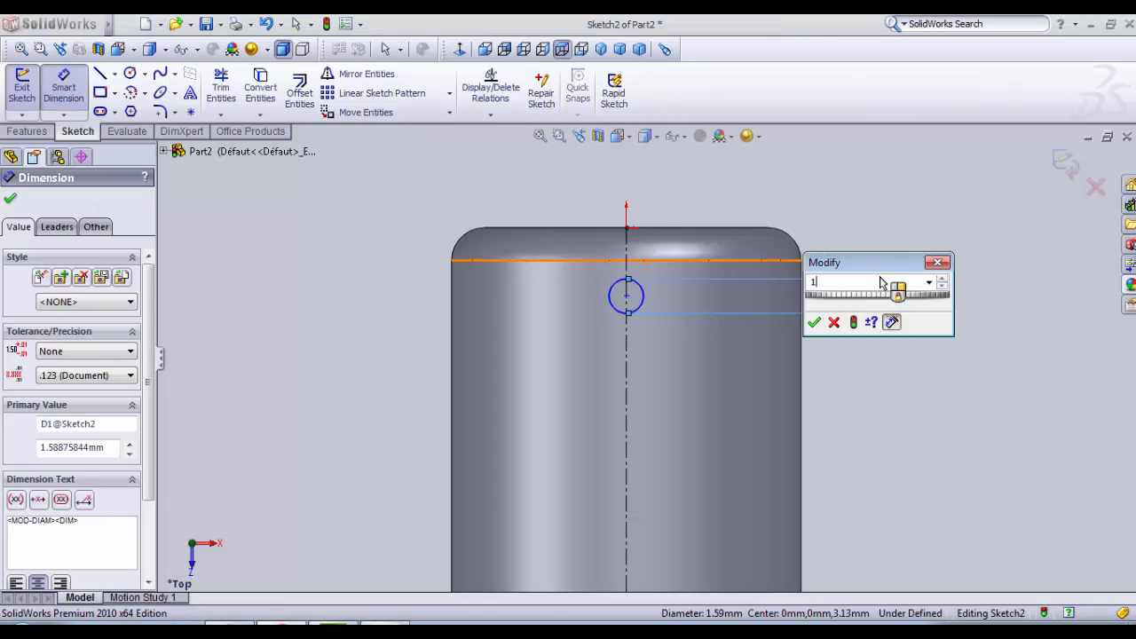
{"action": "type", "text": ".5"}
{"action": "key", "text": "Return"}
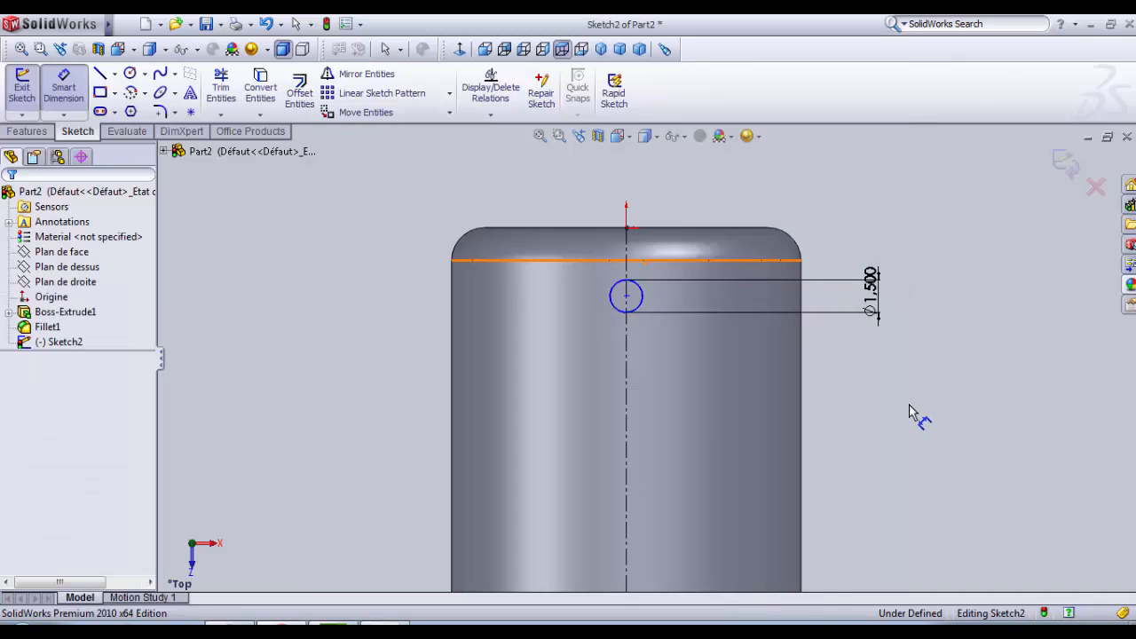
Step: Dimension the distance from the small circle's centre to the nearby fillet boundary edge and set it to 1.6 mm
{"action": "key", "text": "f"}
{"action": "scroll", "coordinate": [830, 410], "scroll_direction": "up", "scroll_amount": 1}
{"action": "scroll", "coordinate": [665, 456], "scroll_direction": "down", "scroll_amount": 2}
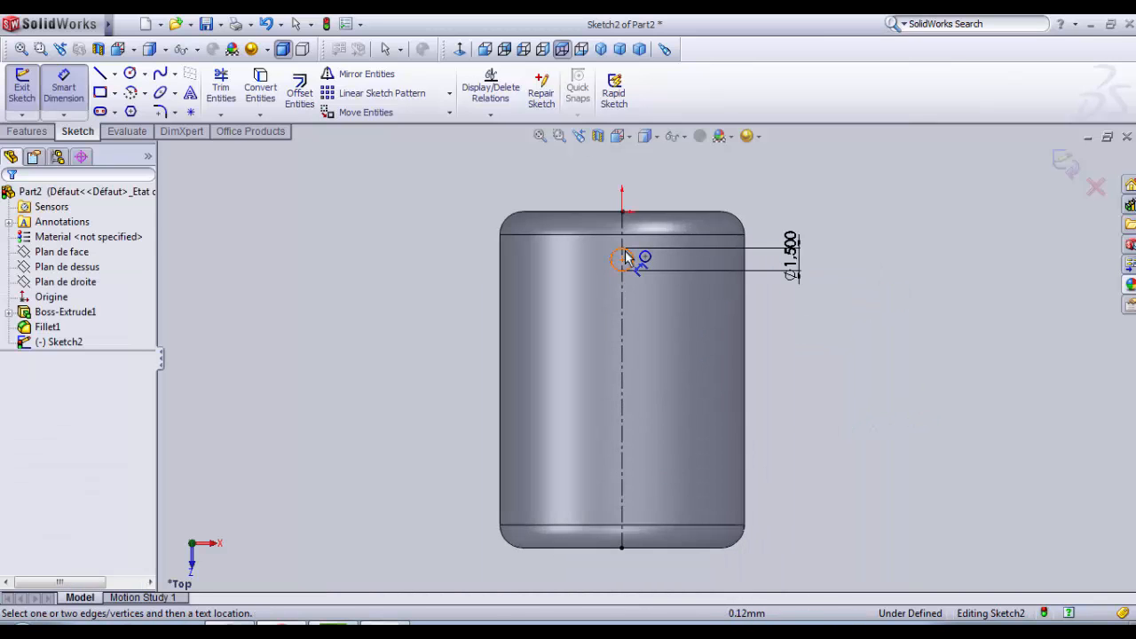
{"action": "left_click", "coordinate": [624, 259]}
{"action": "left_click", "coordinate": [626, 234]}
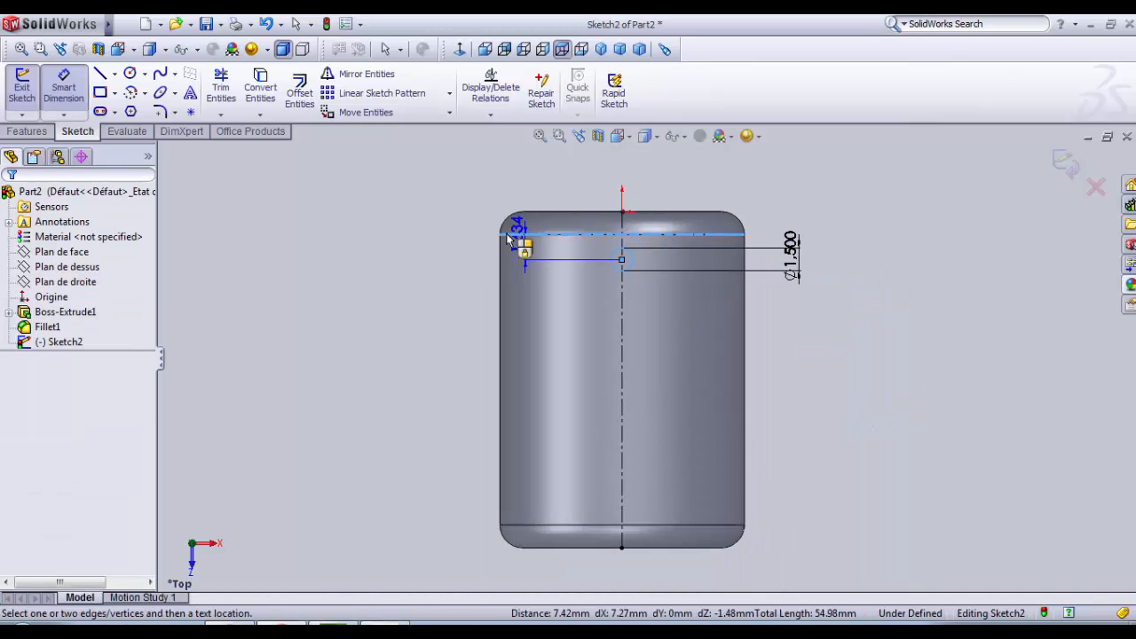
{"action": "left_click", "coordinate": [460, 232]}
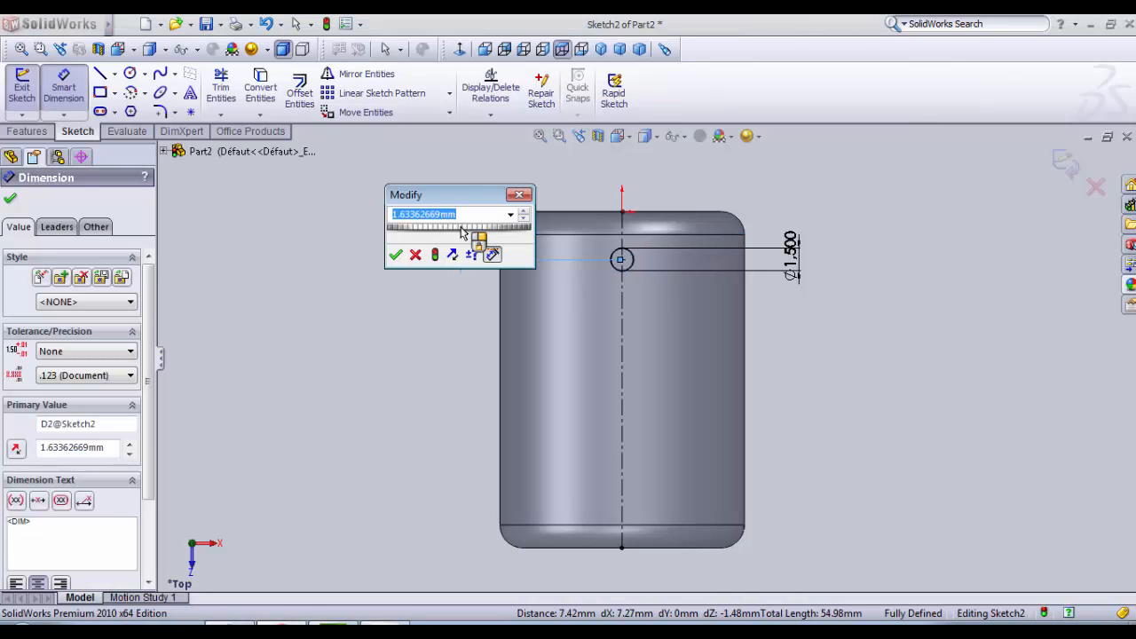
{"action": "type", "text": "1.6"}
{"action": "key", "text": "Return"}
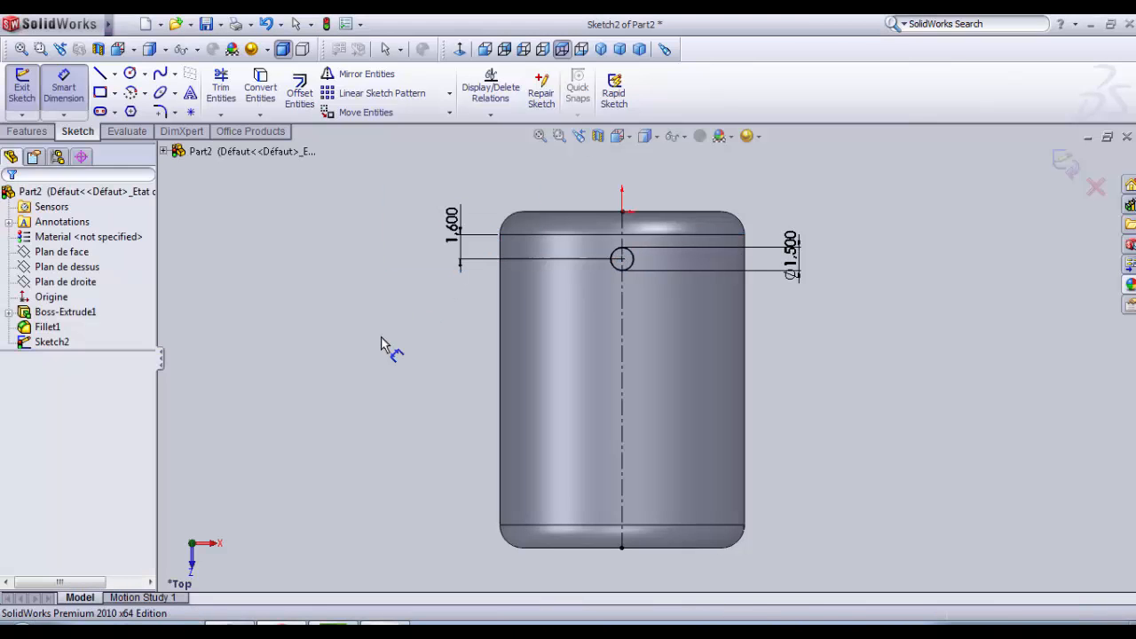
Step: Start a linear sketch pattern along the X-axis with 6 instances spaced 1.2 mm apart
{"action": "left_click", "coordinate": [451, 95]}
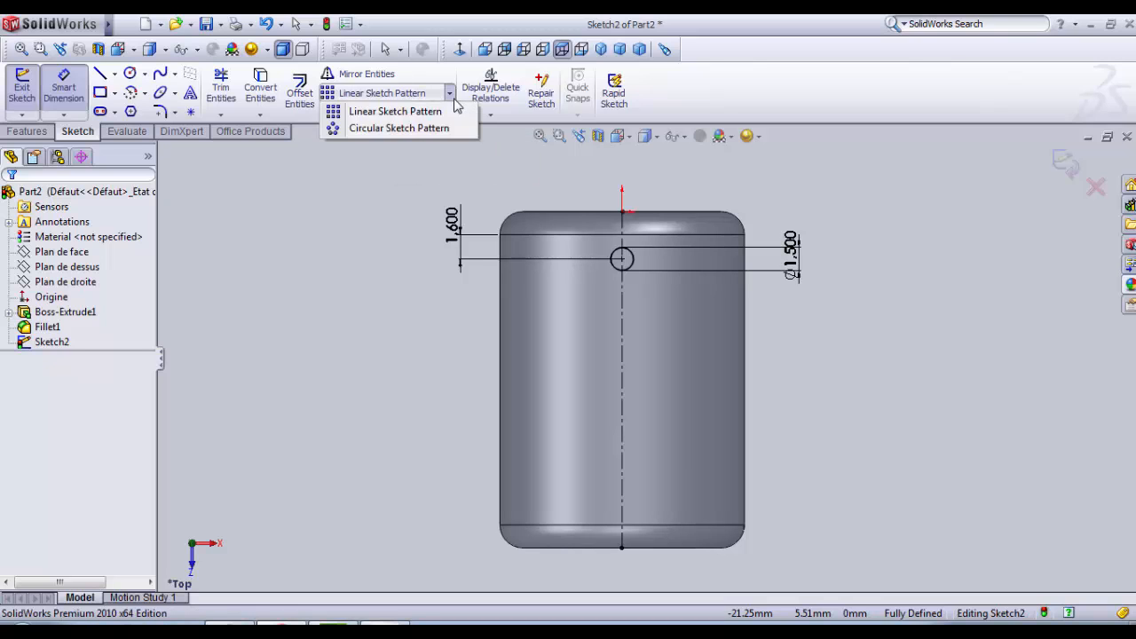
{"action": "left_click", "coordinate": [383, 104]}
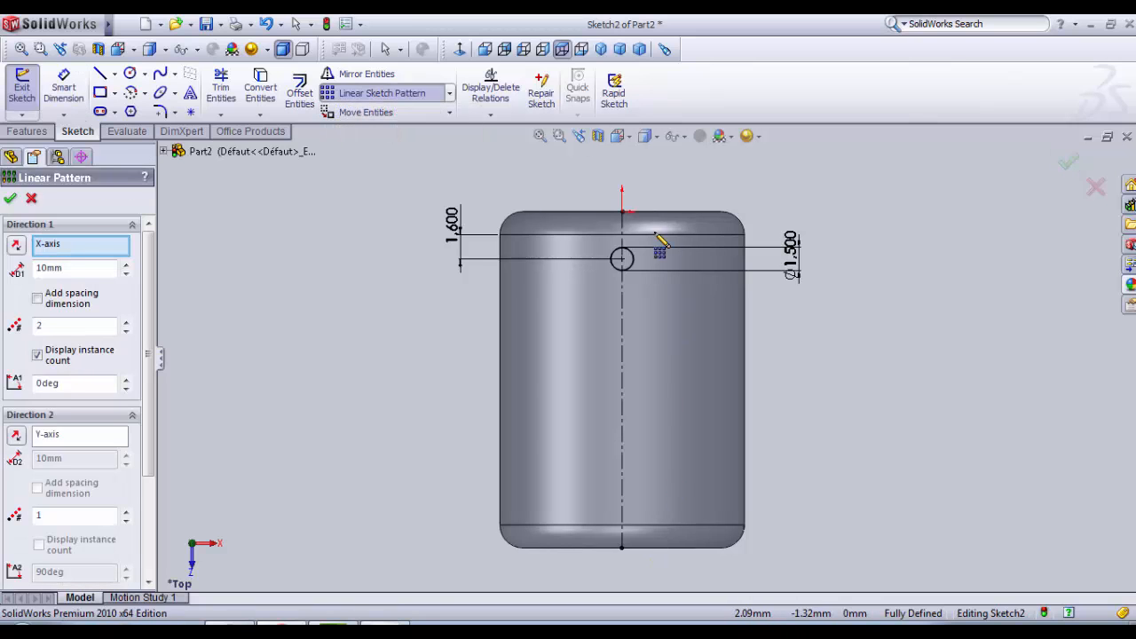
{"action": "scroll", "coordinate": [569, 324], "scroll_direction": "down", "scroll_amount": 1}
{"action": "scroll", "coordinate": [566, 321], "scroll_direction": "down", "scroll_amount": 1}
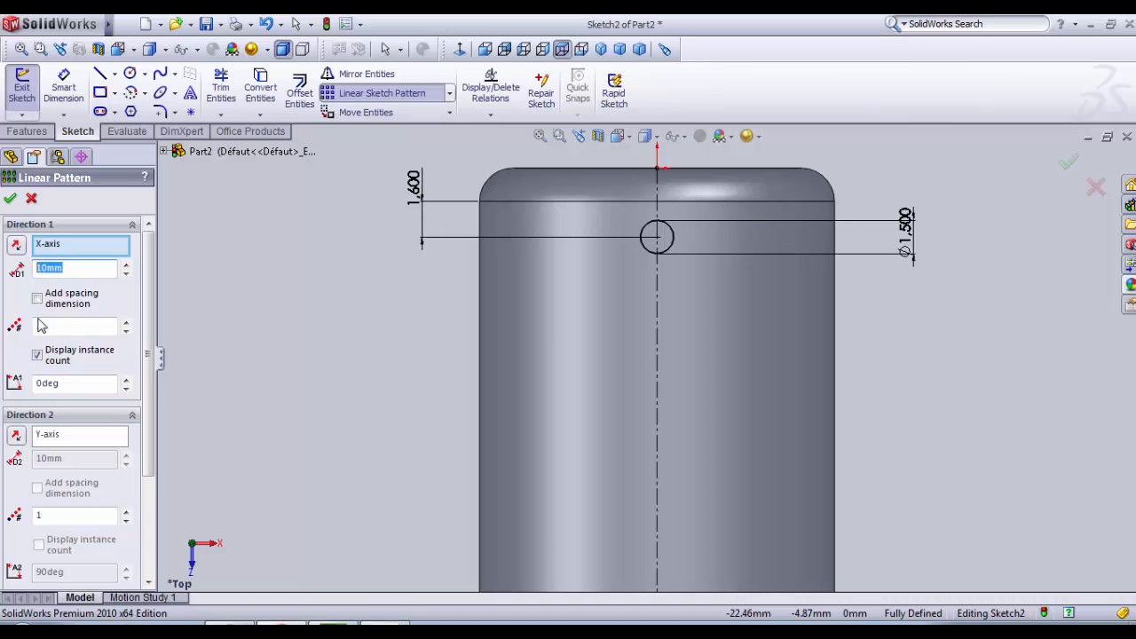
{"action": "left_click", "coordinate": [74, 328]}
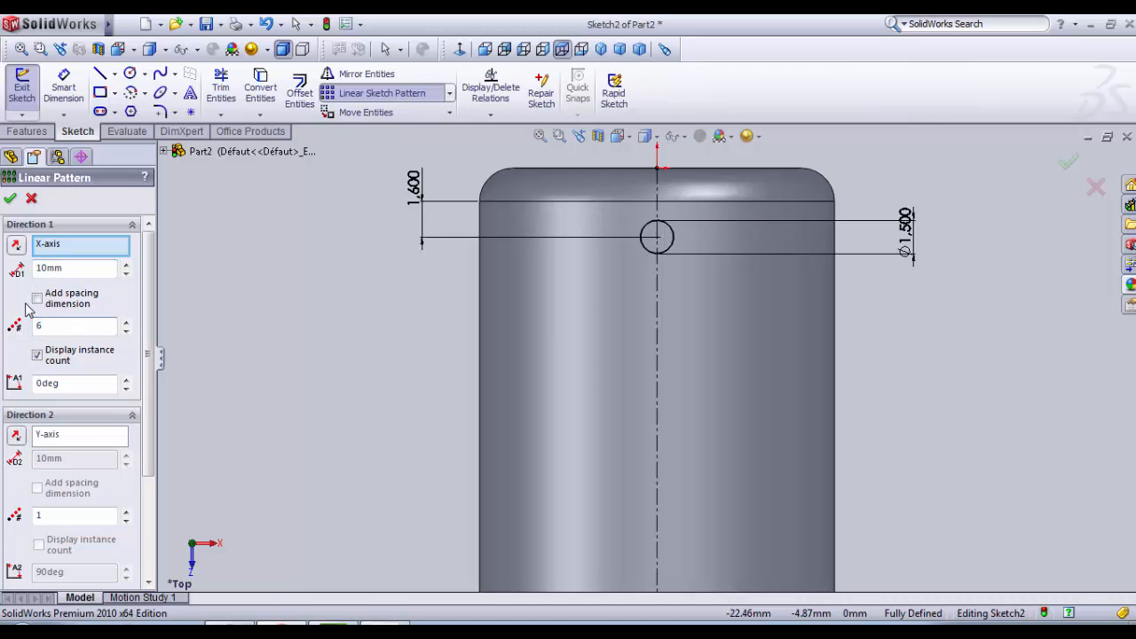
{"action": "left_click_drag", "start_coordinate": [92, 269], "coordinate": [30, 269]}
Step: Choose the 1.5 mm circle as the entity to pattern and check the pattern preview
{"action": "scroll", "coordinate": [151, 355], "scroll_direction": "down", "scroll_amount": 4}
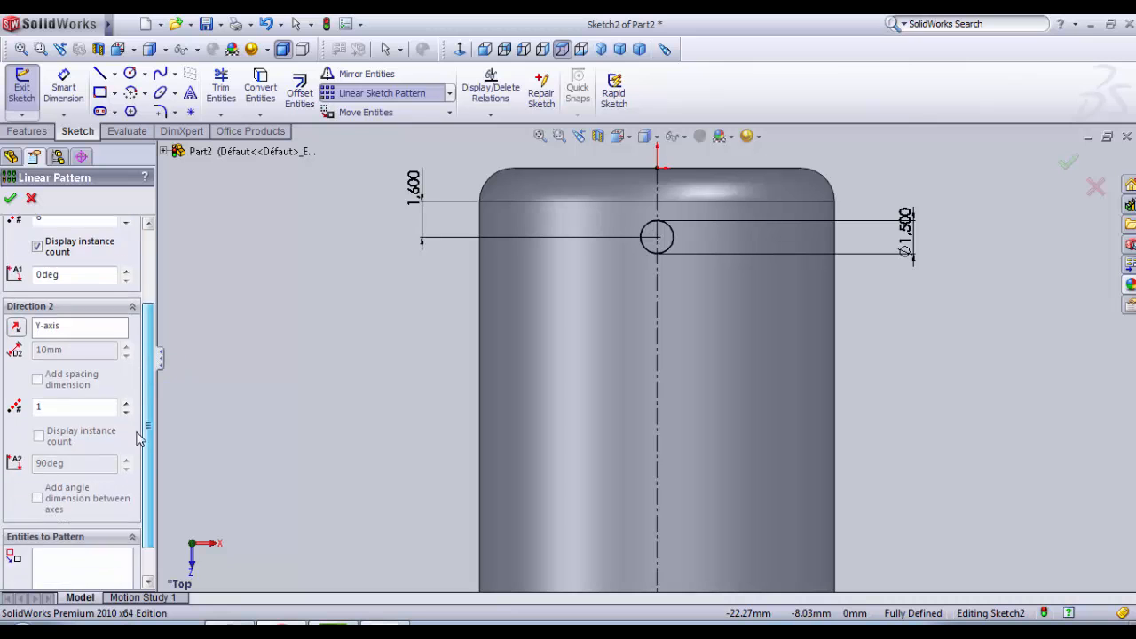
{"action": "left_click", "coordinate": [92, 540]}
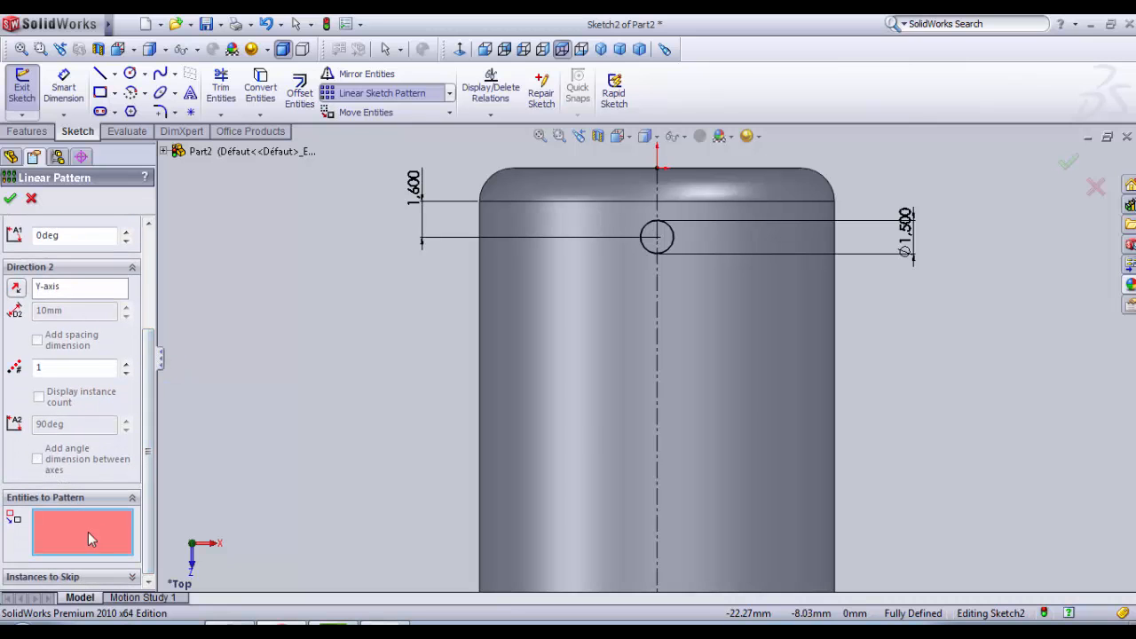
{"action": "left_click", "coordinate": [677, 242]}
{"action": "left_click", "coordinate": [677, 242]}
{"action": "scroll", "coordinate": [682, 266], "scroll_direction": "up", "scroll_amount": 2}
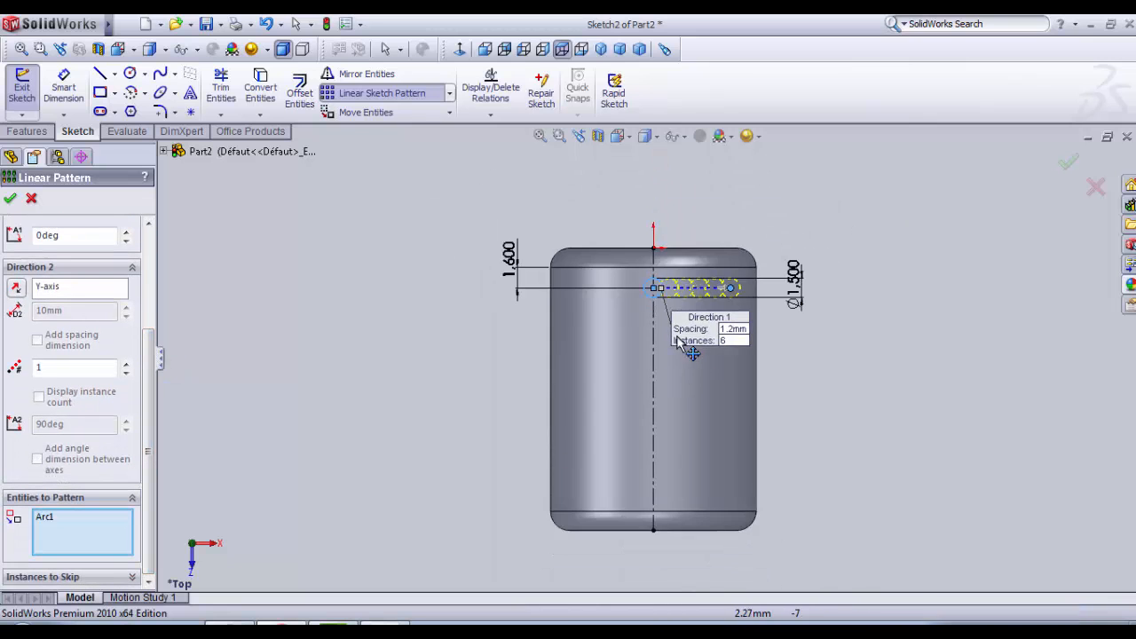
{"action": "scroll", "coordinate": [679, 278], "scroll_direction": "down", "scroll_amount": 2}
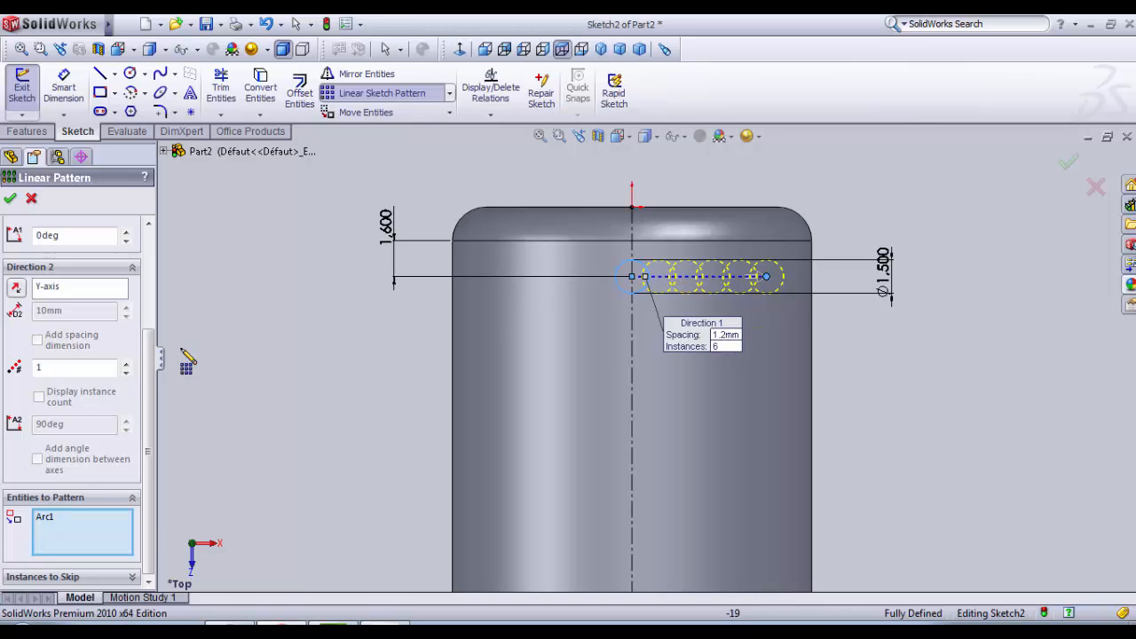
{"action": "scroll", "coordinate": [146, 378], "scroll_direction": "up", "scroll_amount": 3}
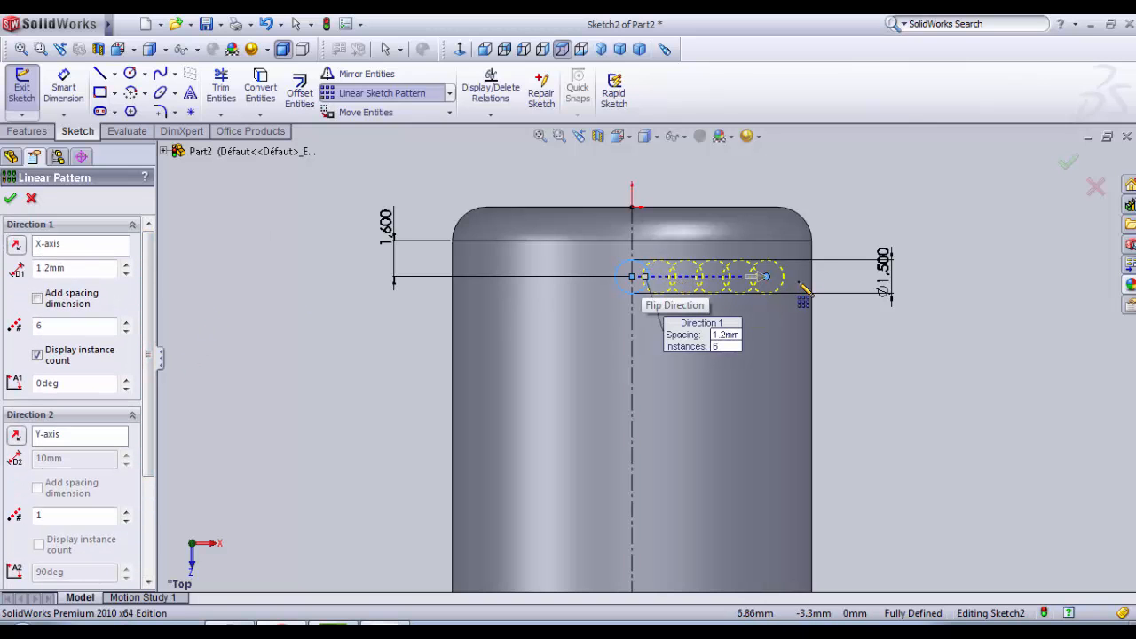
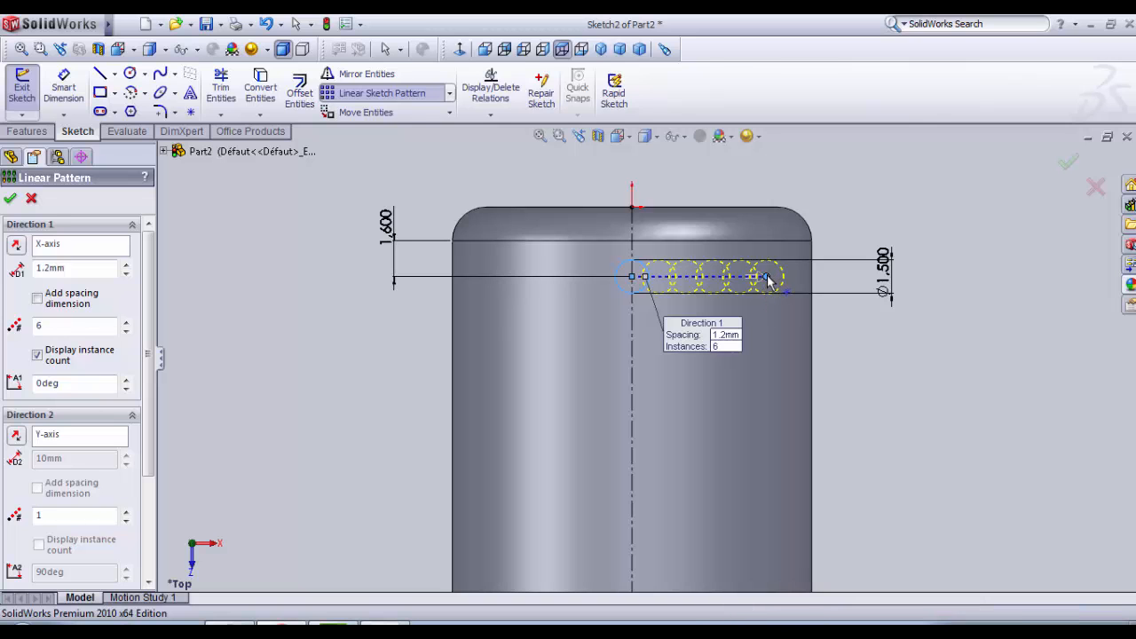
Step: Set the first direction angle of the circle pattern to 270 degrees so it runs along the centreline
{"action": "left_click_drag", "start_coordinate": [769, 277], "coordinate": [632, 437]}
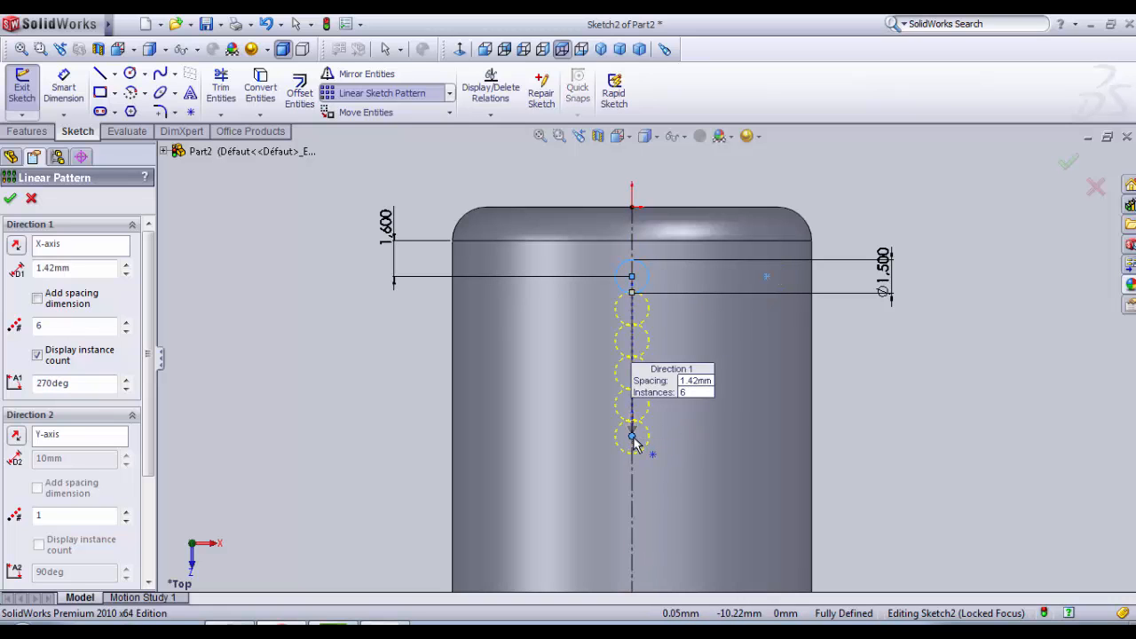
{"action": "left_click_drag", "start_coordinate": [633, 438], "coordinate": [761, 277]}
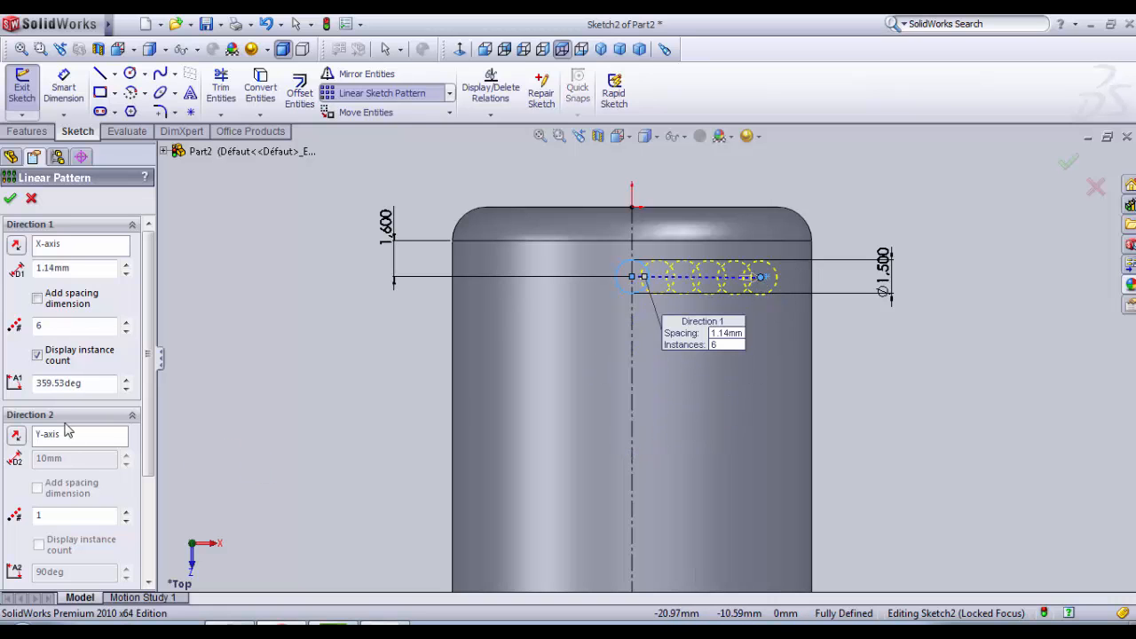
{"action": "left_click_drag", "start_coordinate": [104, 383], "coordinate": [31, 381]}
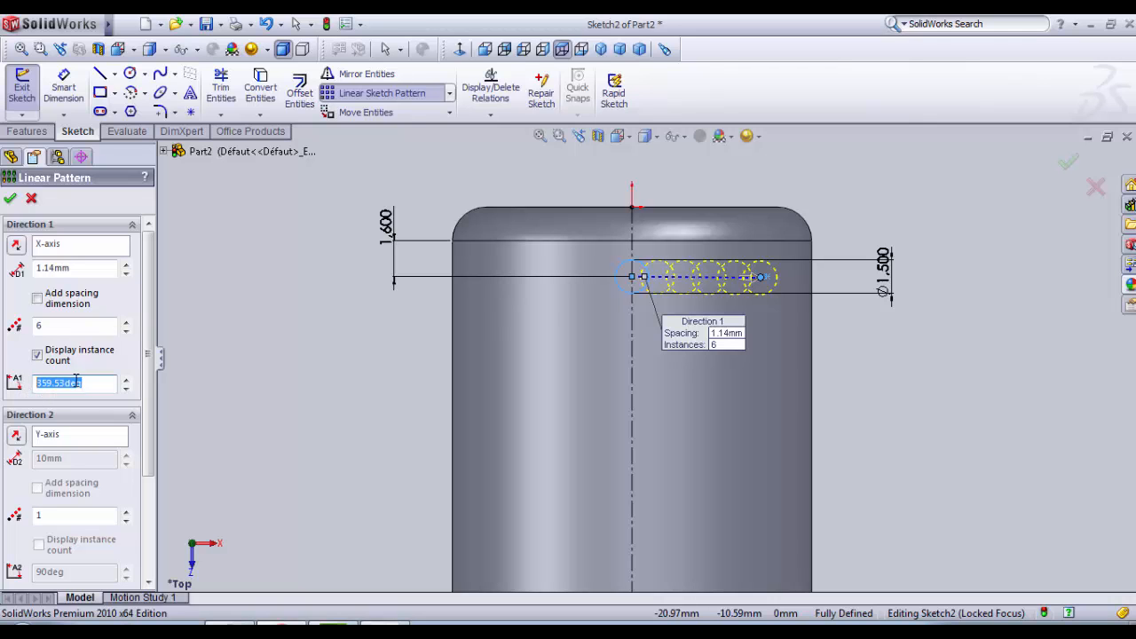
{"action": "type", "text": "270"}
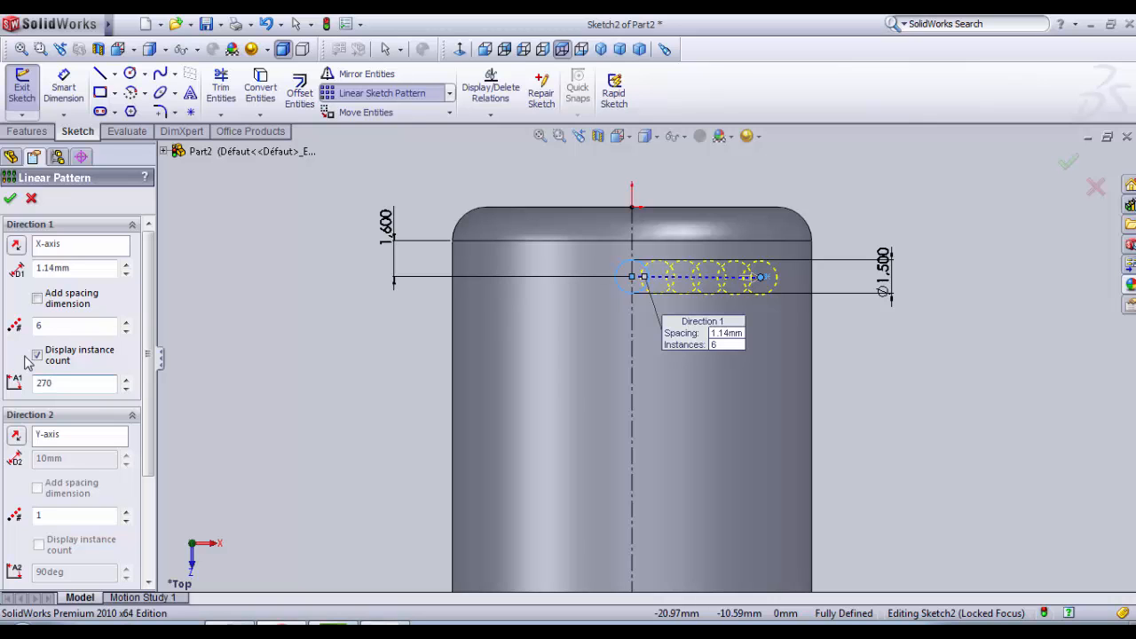
{"action": "key", "text": "Return"}
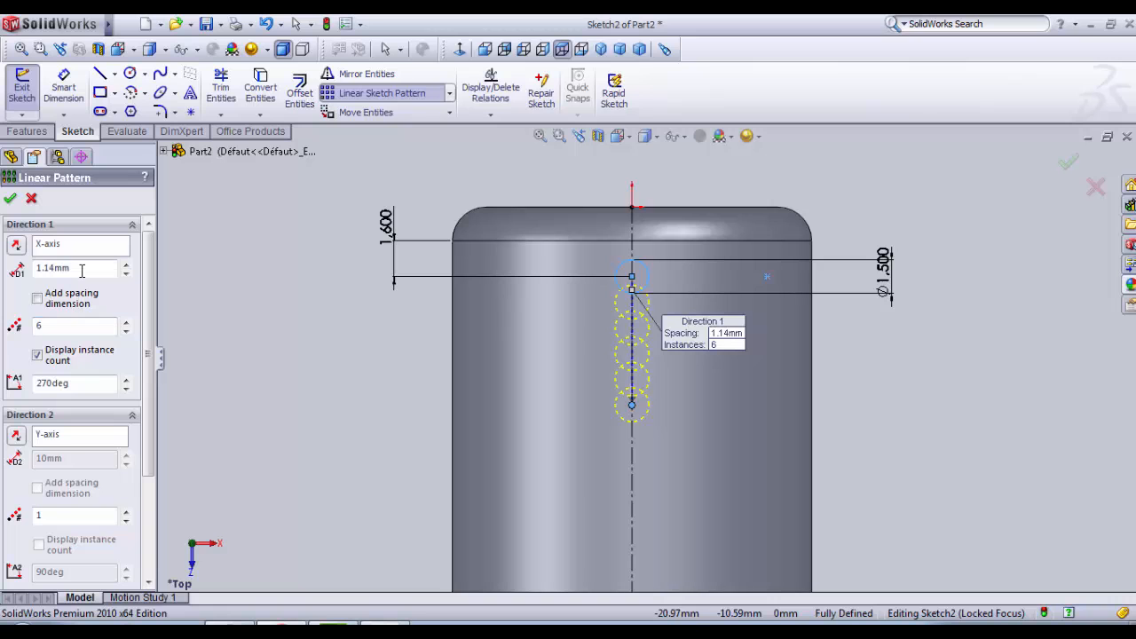
Step: Set the pattern spacing to 3 mm, accept the six-circle linear pattern and exit the sketch
{"action": "left_click_drag", "start_coordinate": [81, 271], "coordinate": [41, 276]}
{"action": "scroll", "coordinate": [301, 364], "scroll_direction": "up", "scroll_amount": 2}
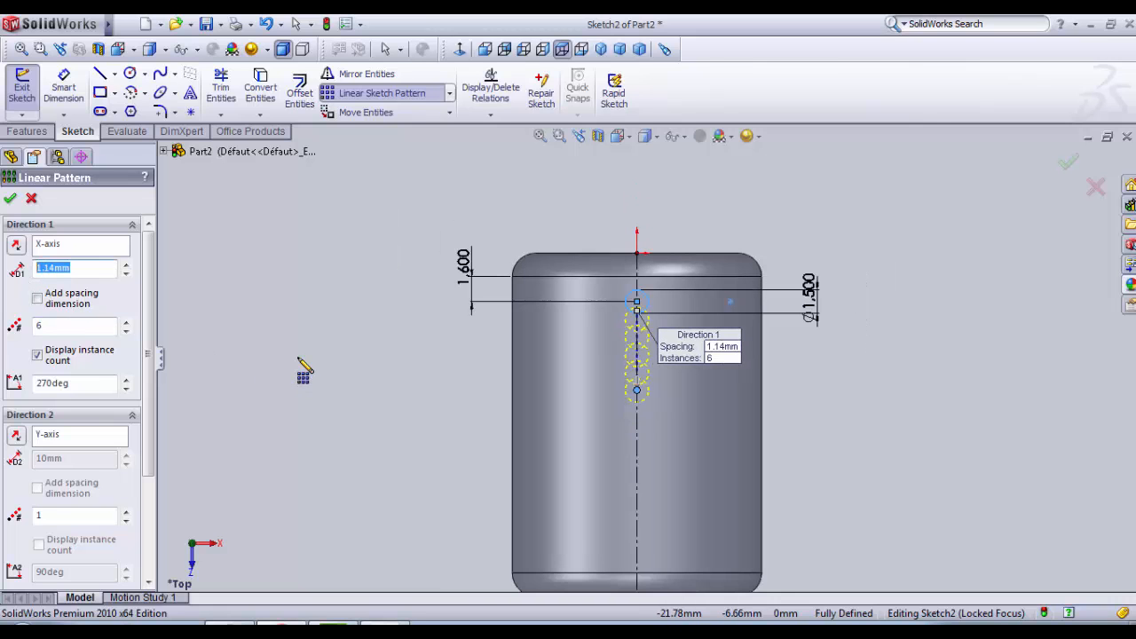
{"action": "type", "text": "3"}
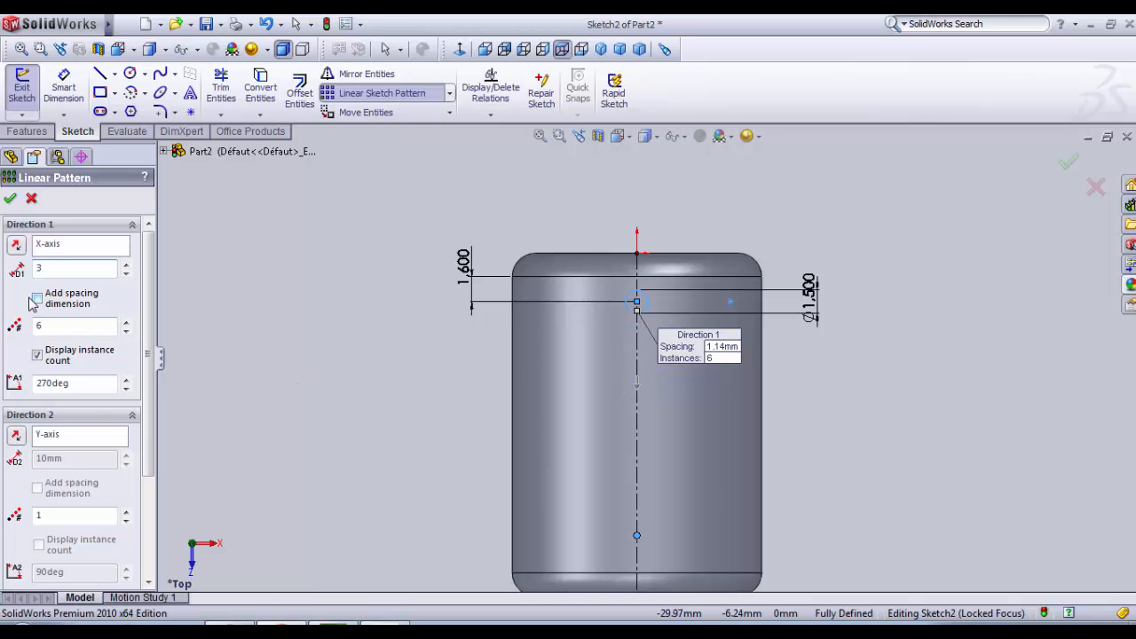
{"action": "scroll", "coordinate": [319, 387], "scroll_direction": "up", "scroll_amount": 2}
{"action": "scroll", "coordinate": [576, 398], "scroll_direction": "down", "scroll_amount": 2}
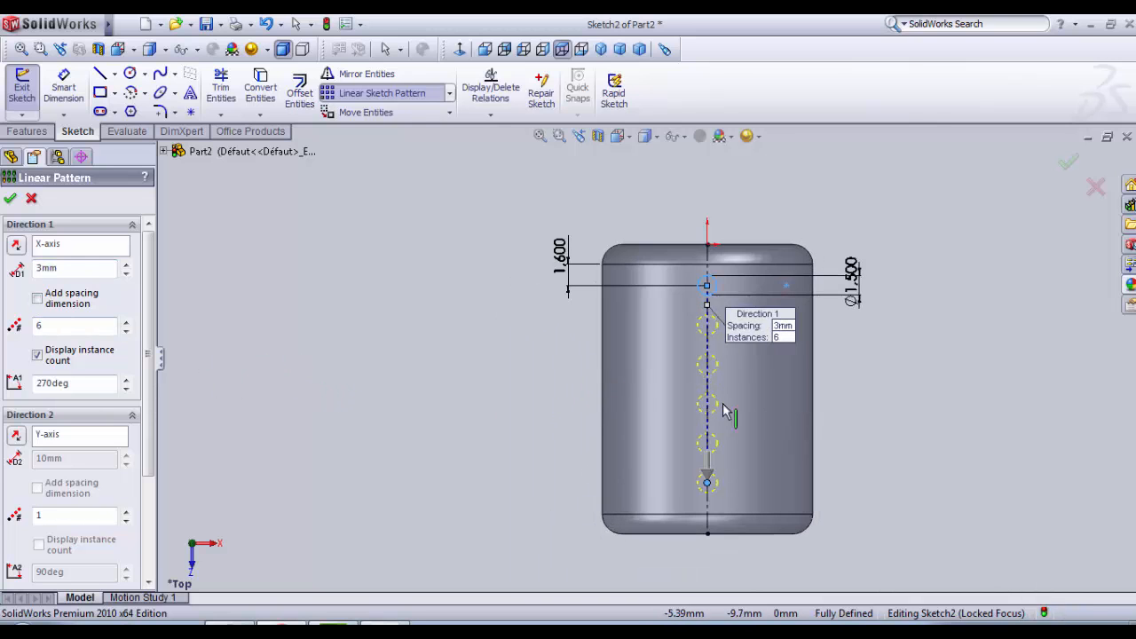
{"action": "scroll", "coordinate": [780, 401], "scroll_direction": "down", "scroll_amount": 1}
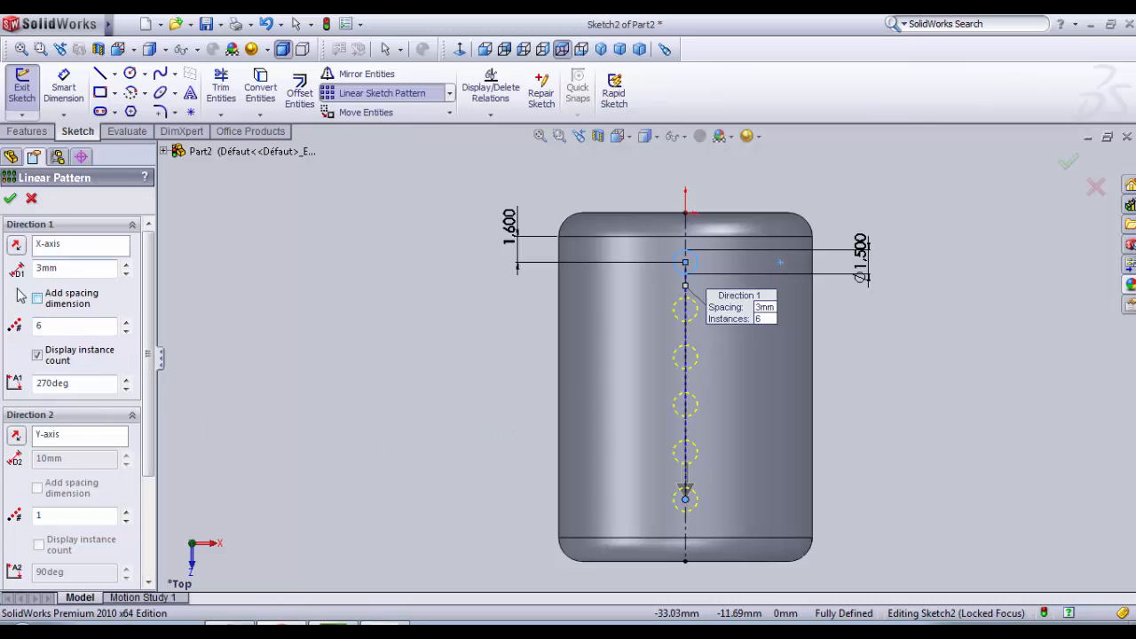
{"action": "left_click", "coordinate": [8, 199]}
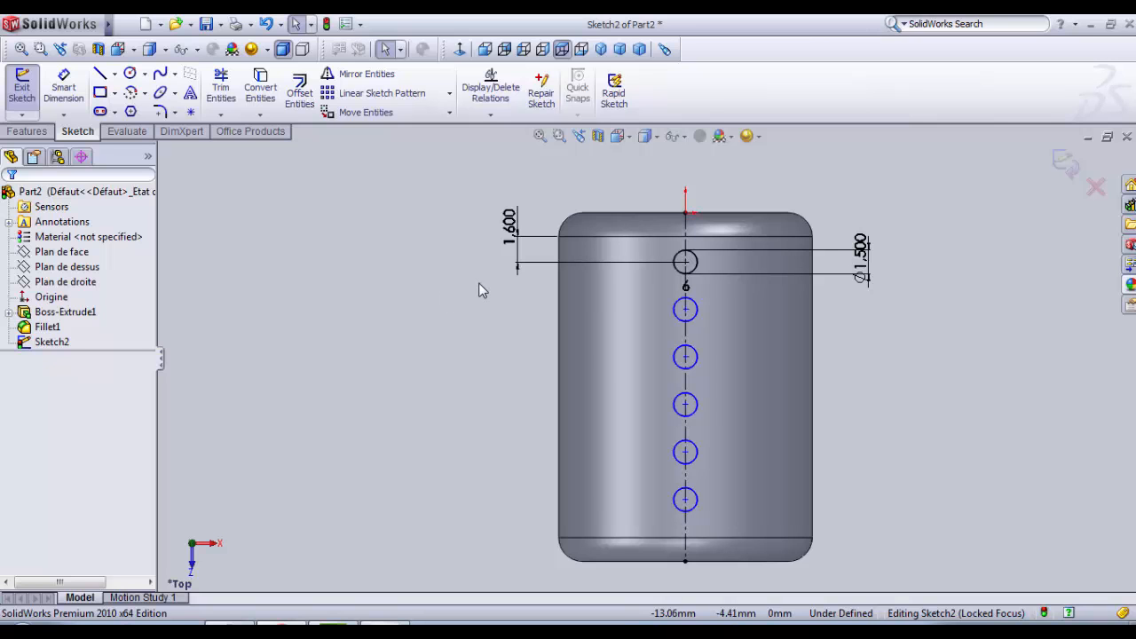
{"action": "left_click", "coordinate": [24, 89]}
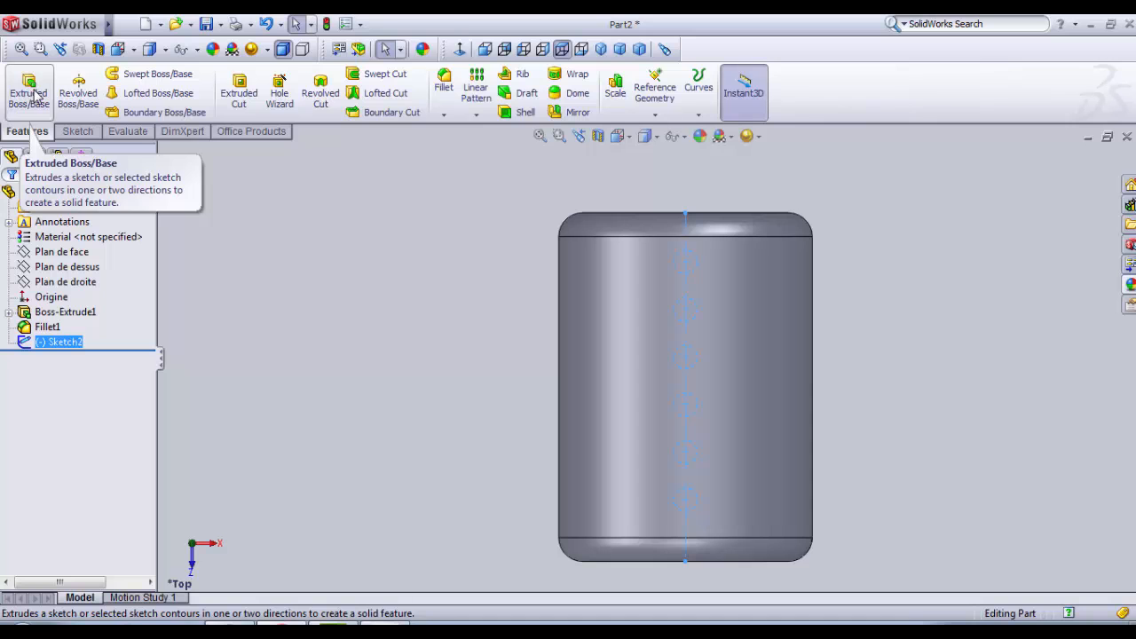
Step: Cut the row of six circles through the sleeve wall with a blind Extruded Cut 10 mm deep
{"action": "left_click", "coordinate": [240, 93]}
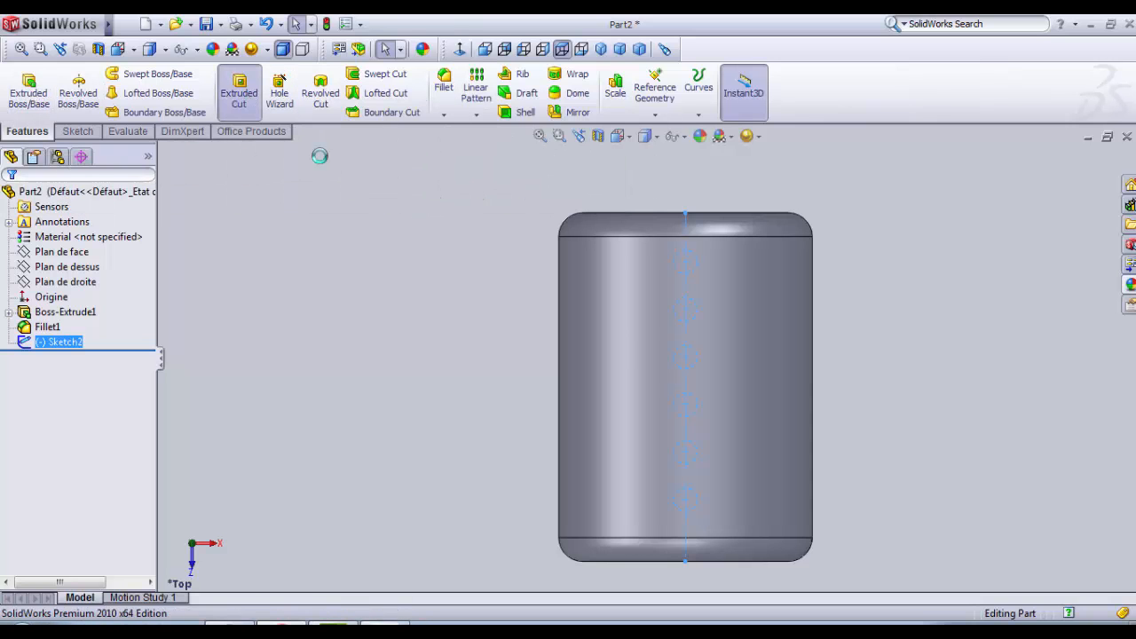
{"action": "middle_click_drag", "start_coordinate": [406, 443], "coordinate": [400, 373]}
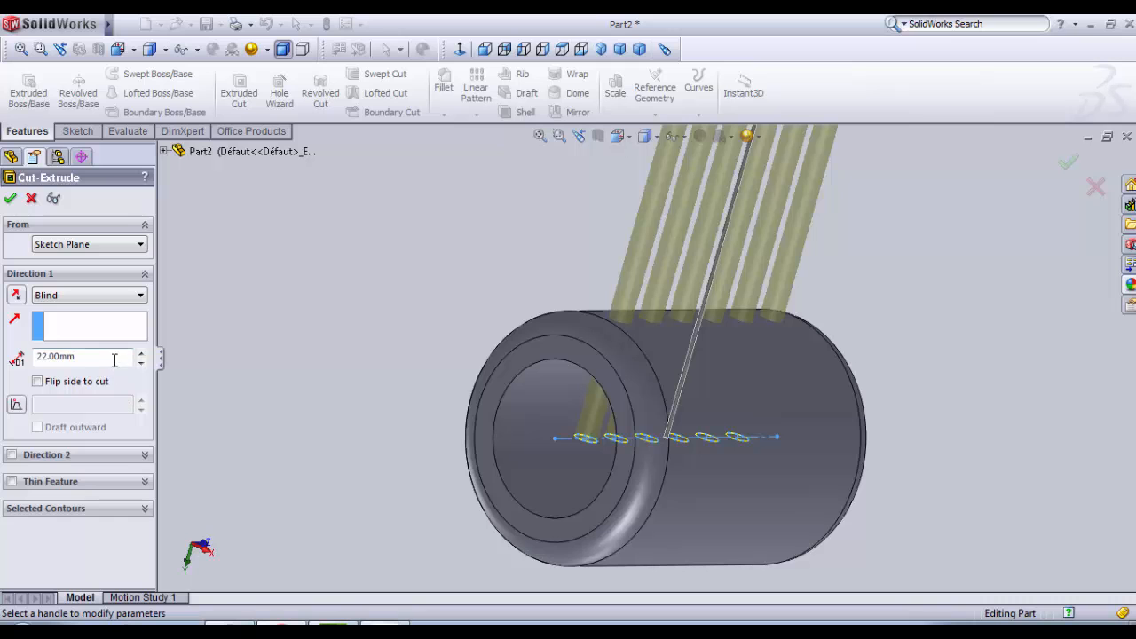
{"action": "left_click_drag", "start_coordinate": [114, 359], "coordinate": [41, 358]}
{"action": "type", "text": "10"}
{"action": "key", "text": "Return"}
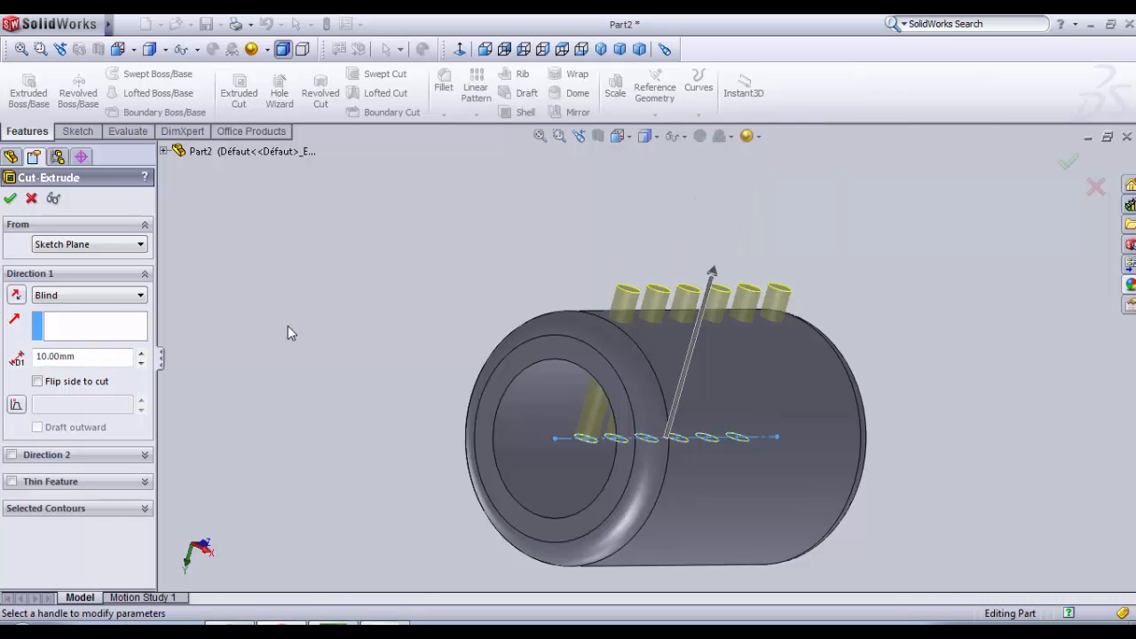
{"action": "scroll", "coordinate": [383, 350], "scroll_direction": "up", "scroll_amount": 1}
{"action": "middle_click_drag", "start_coordinate": [384, 350], "coordinate": [316, 295]}
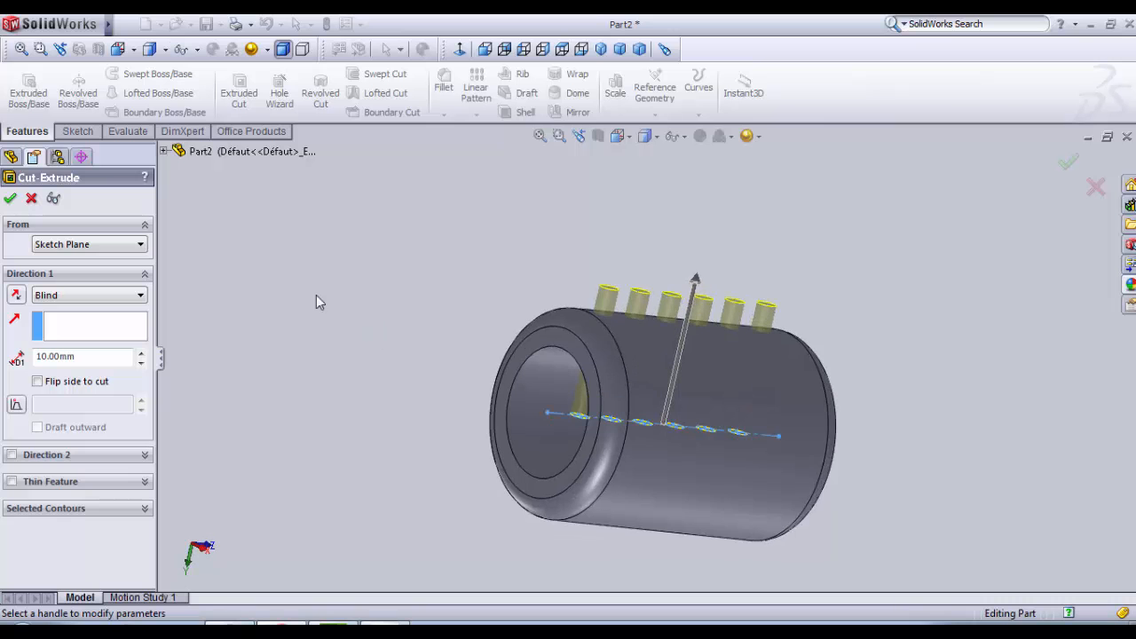
{"action": "left_click", "coordinate": [10, 198]}
{"action": "middle_click_drag", "start_coordinate": [389, 229], "coordinate": [615, 282]}
{"action": "scroll", "coordinate": [604, 267], "scroll_direction": "down", "scroll_amount": 2}
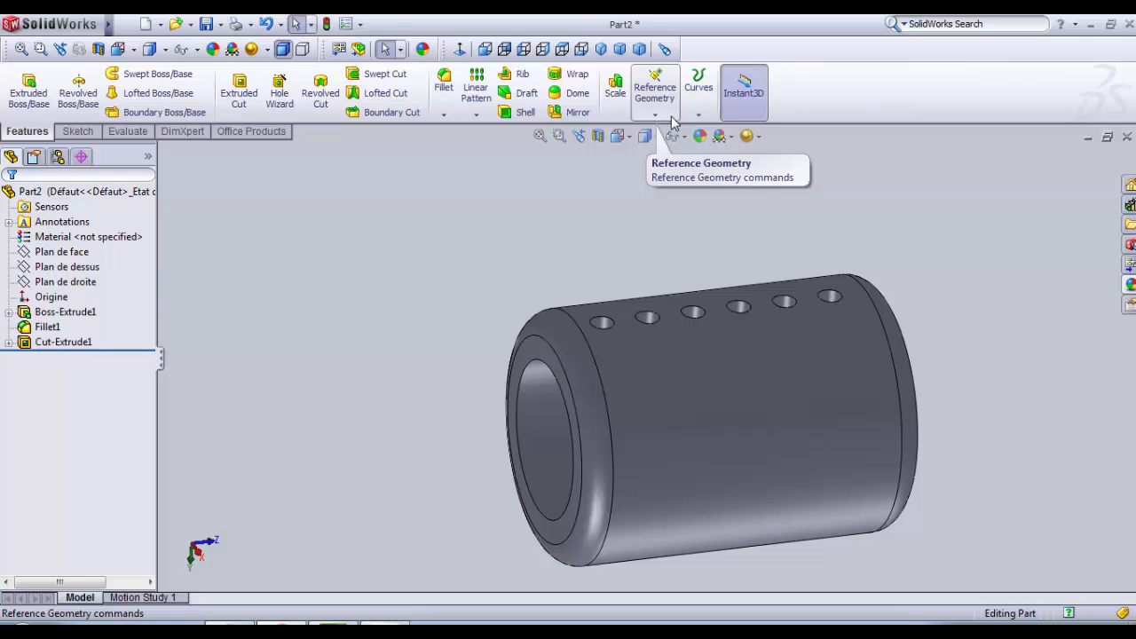
Step: Start a Circular Pattern feature and choose the row of holes as the feature to pattern
{"action": "left_click", "coordinate": [463, 116]}
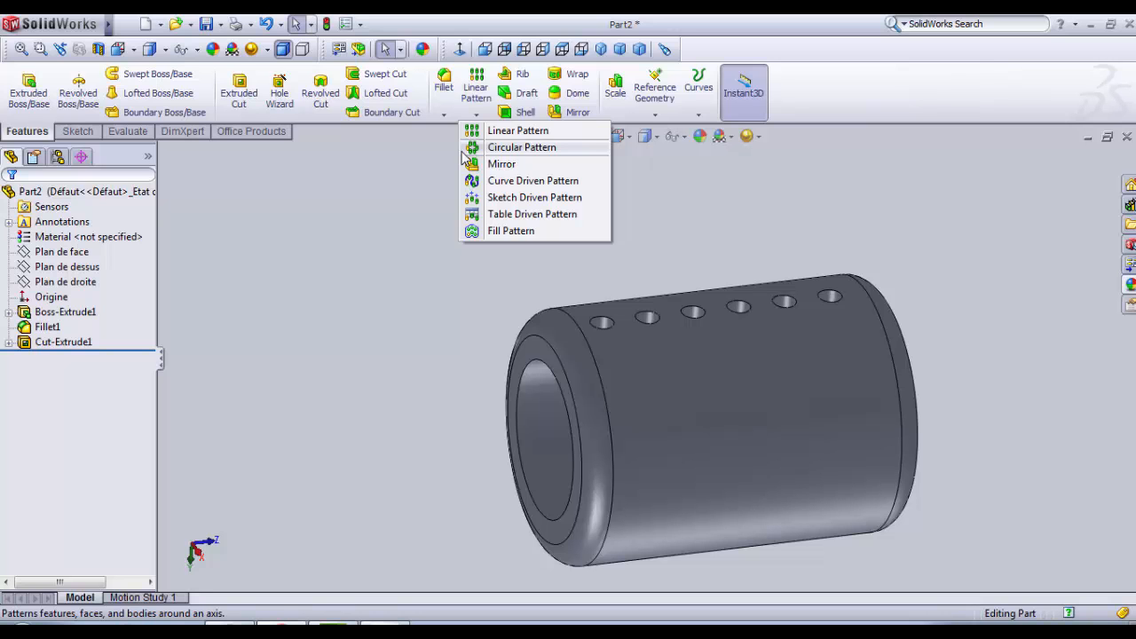
{"action": "left_click", "coordinate": [463, 150]}
{"action": "left_click", "coordinate": [84, 255]}
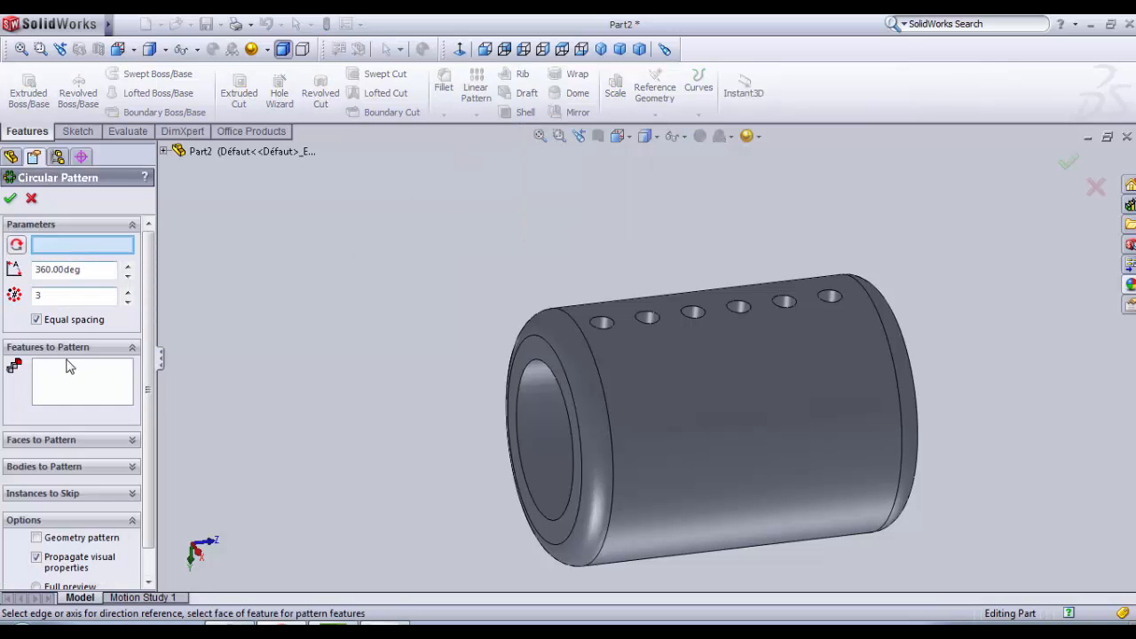
{"action": "left_click", "coordinate": [68, 374]}
{"action": "middle_click_drag", "start_coordinate": [293, 391], "coordinate": [311, 410]}
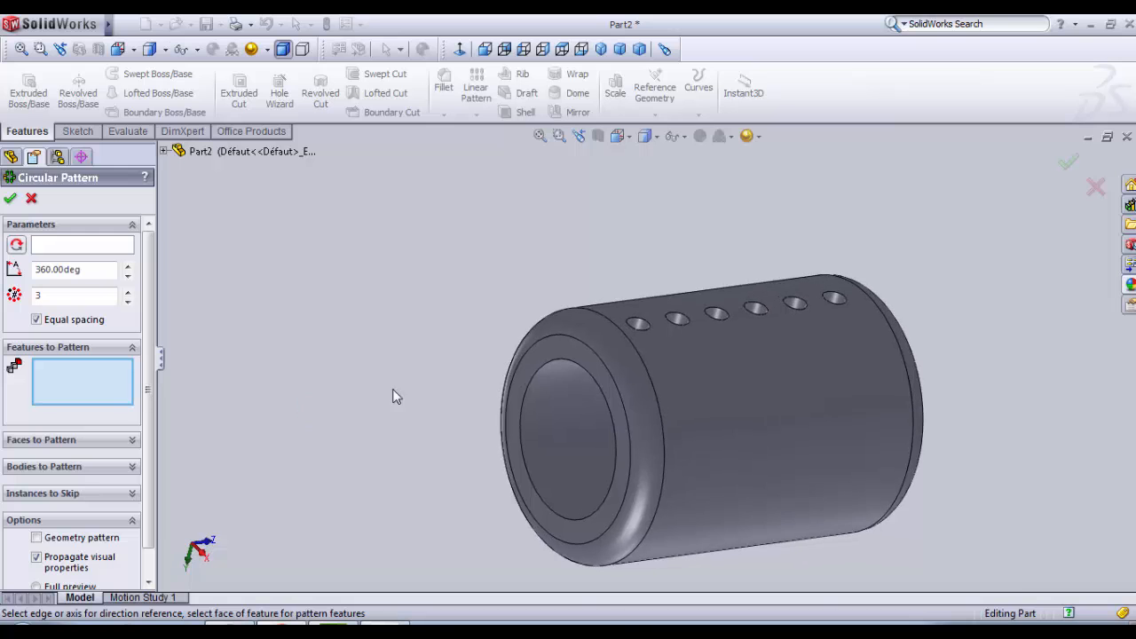
{"action": "scroll", "coordinate": [608, 337], "scroll_direction": "down", "scroll_amount": 2}
{"action": "left_click", "coordinate": [712, 313]}
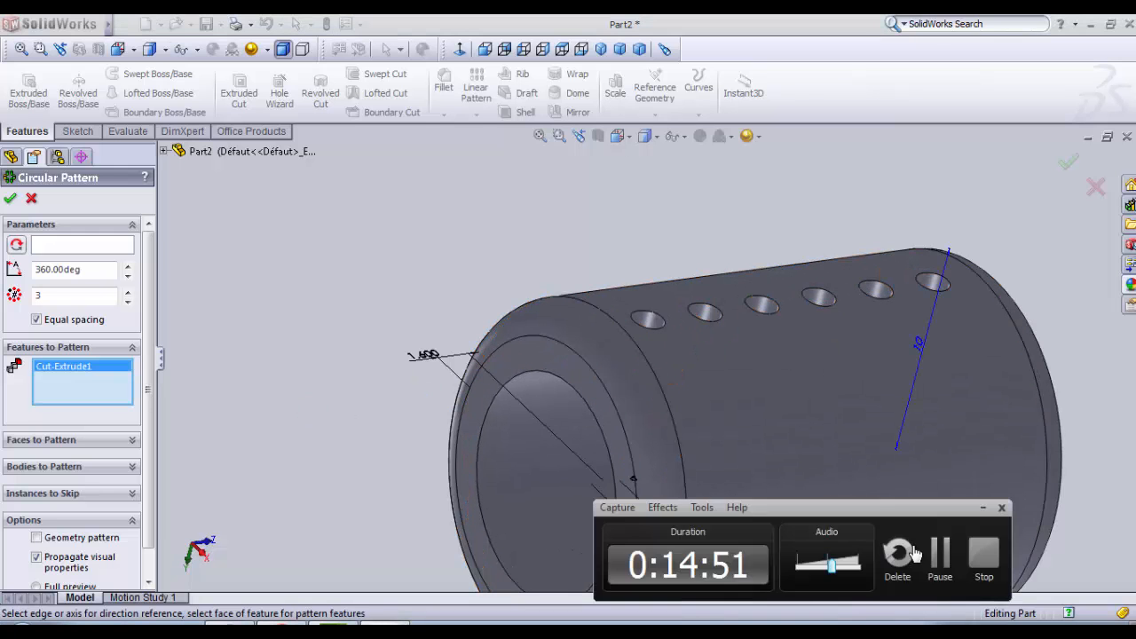
{"action": "scroll", "coordinate": [435, 232], "scroll_direction": "down", "scroll_amount": 1}
{"action": "scroll", "coordinate": [543, 374], "scroll_direction": "up", "scroll_amount": 6}
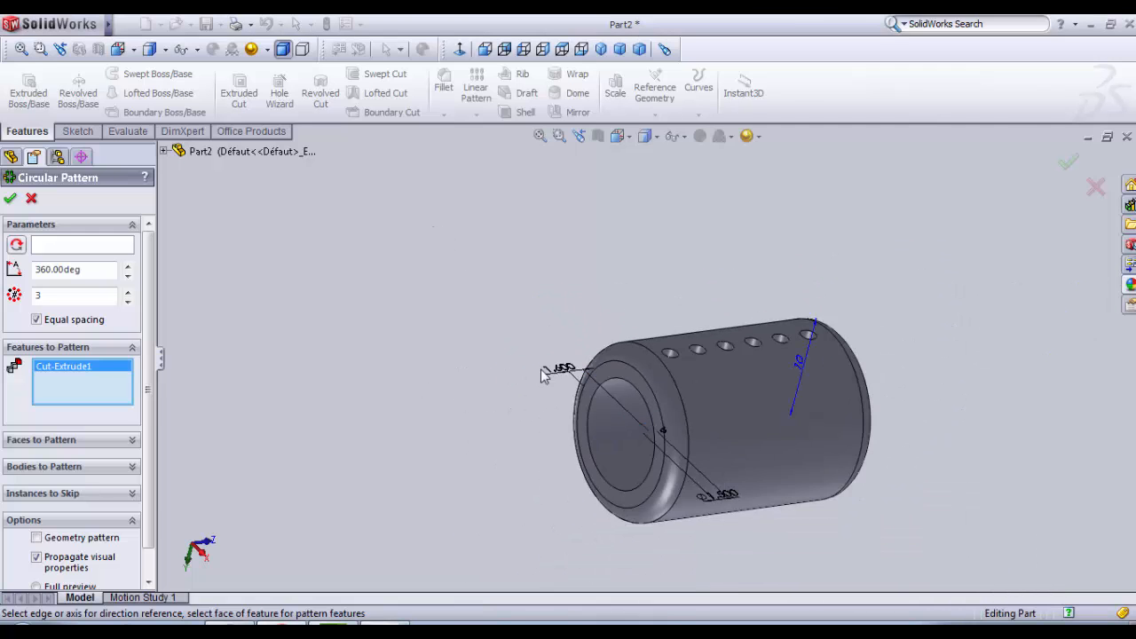
{"action": "scroll", "coordinate": [746, 510], "scroll_direction": "down", "scroll_amount": 2}
{"action": "scroll", "coordinate": [749, 256], "scroll_direction": "down", "scroll_amount": 2}
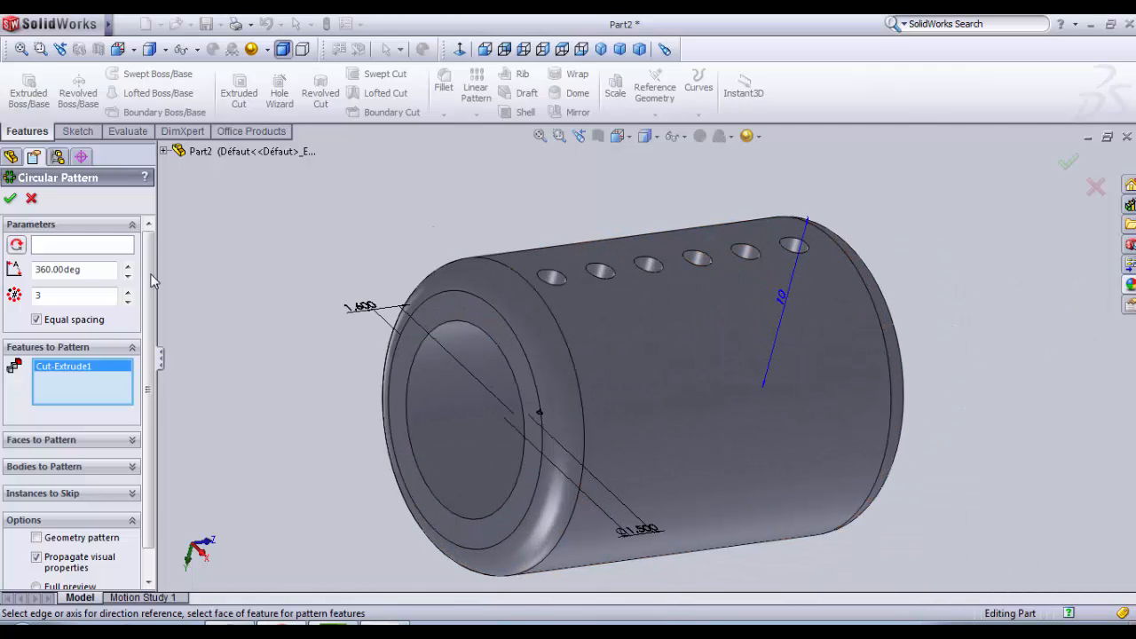
Step: Use the sleeve's inner bore face as the axis of the circular pattern
{"action": "left_click", "coordinate": [86, 248]}
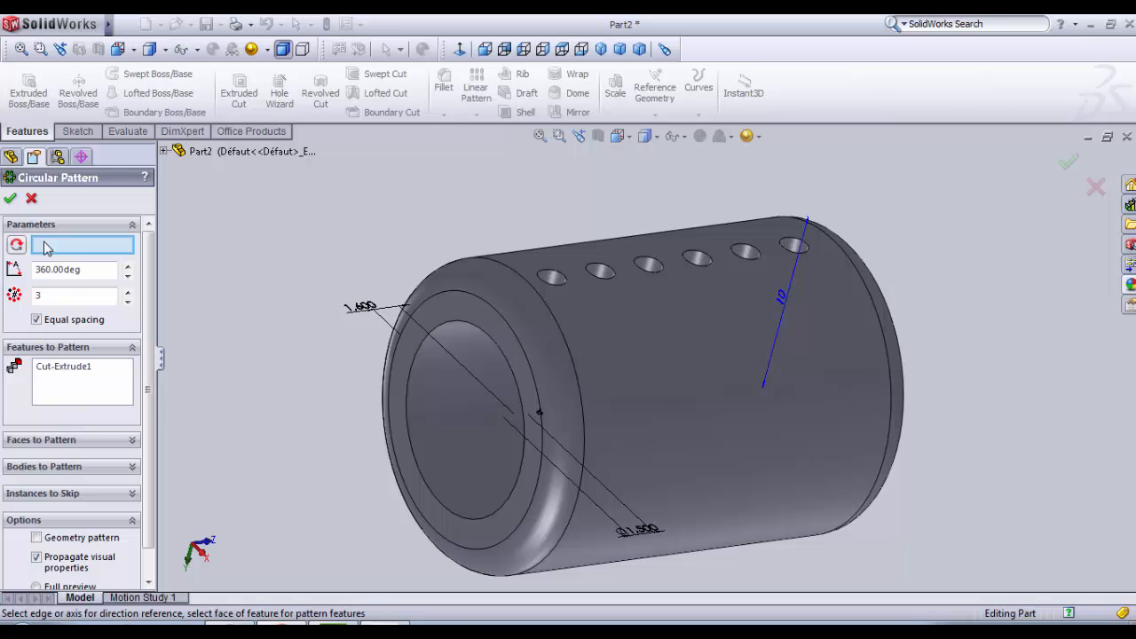
{"action": "left_click", "coordinate": [499, 437]}
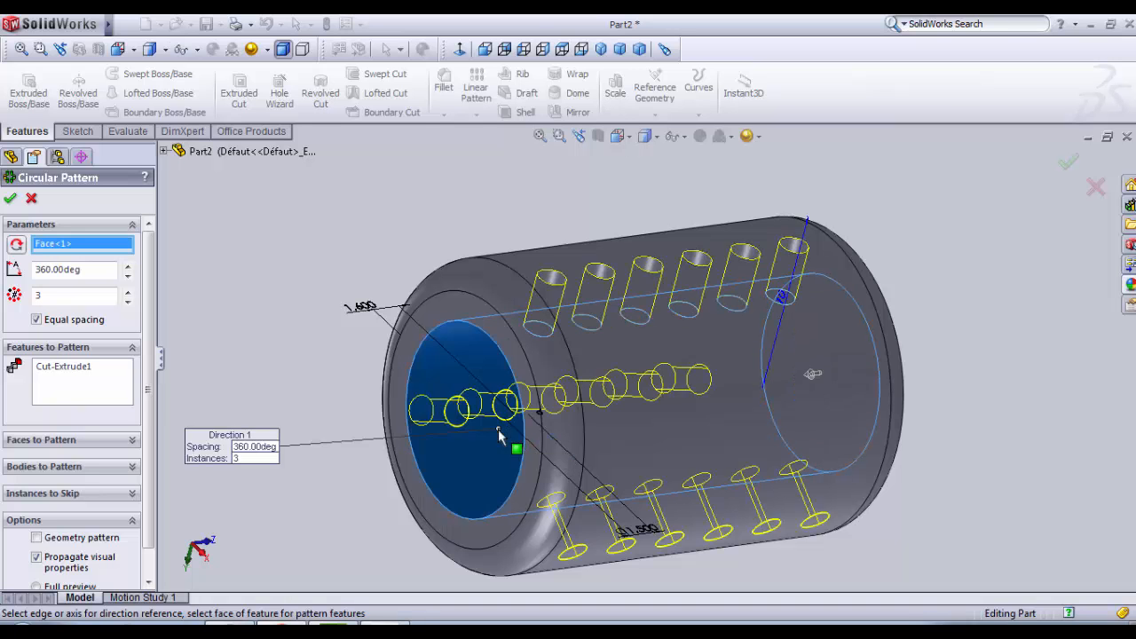
{"action": "middle_click_drag", "start_coordinate": [507, 449], "coordinate": [528, 378]}
{"action": "scroll", "coordinate": [530, 507], "scroll_direction": "up", "scroll_amount": 3}
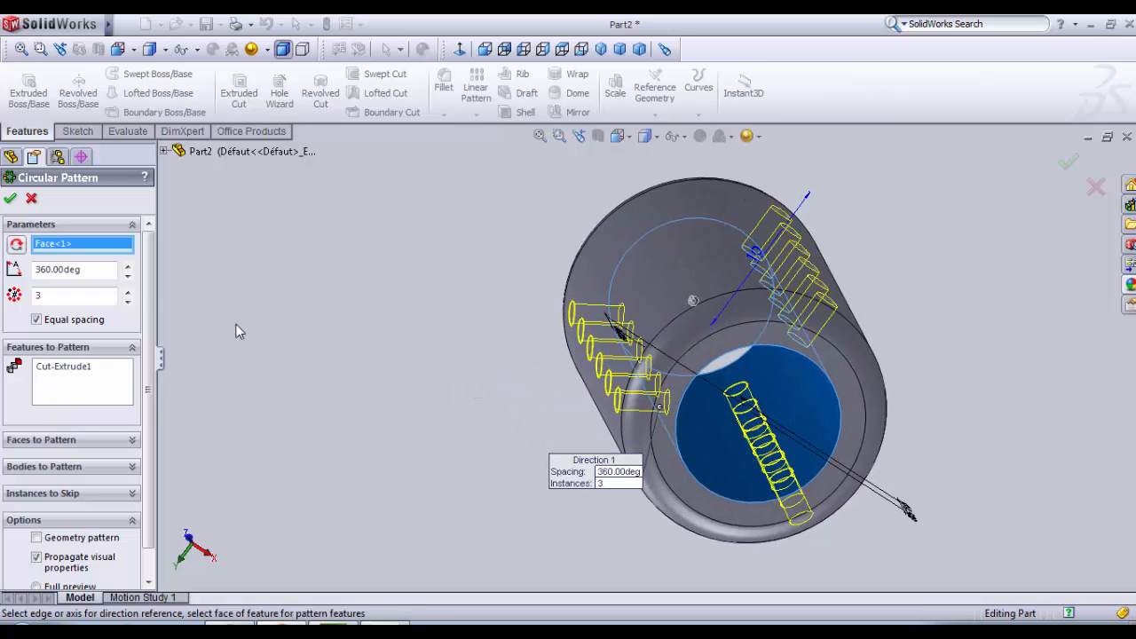
Step: Set the circular pattern to 10 equally spaced instances over 360 degrees and accept it
{"action": "left_click", "coordinate": [128, 294]}
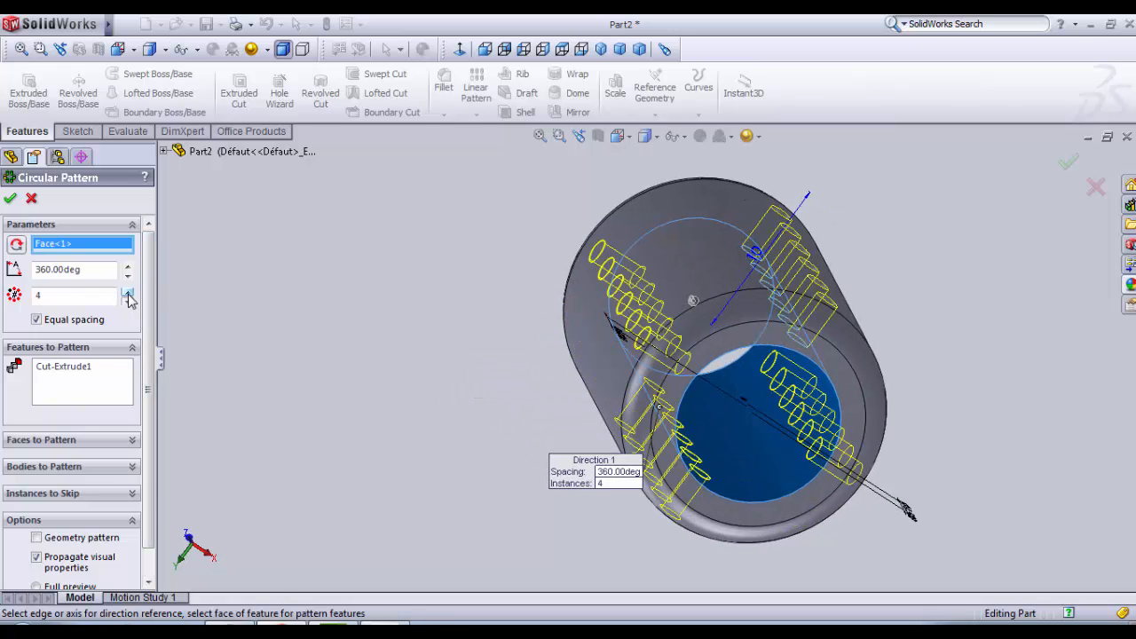
{"action": "left_click", "coordinate": [128, 294]}
{"action": "left_click", "coordinate": [128, 294]}
{"action": "left_click", "coordinate": [128, 294]}
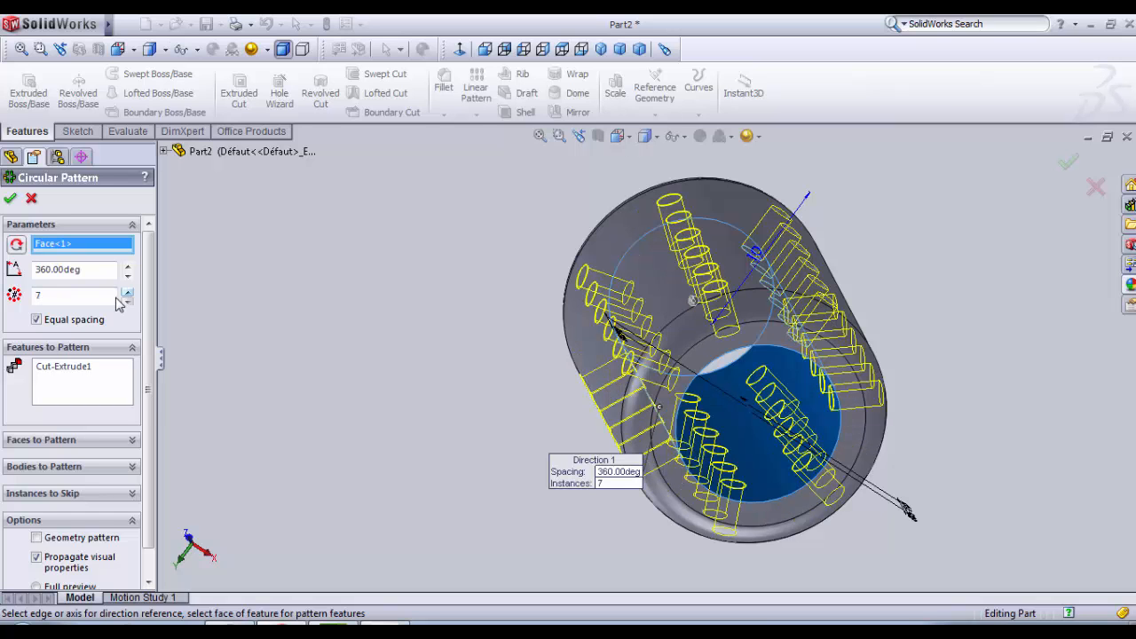
{"action": "left_click_drag", "start_coordinate": [78, 299], "coordinate": [32, 306]}
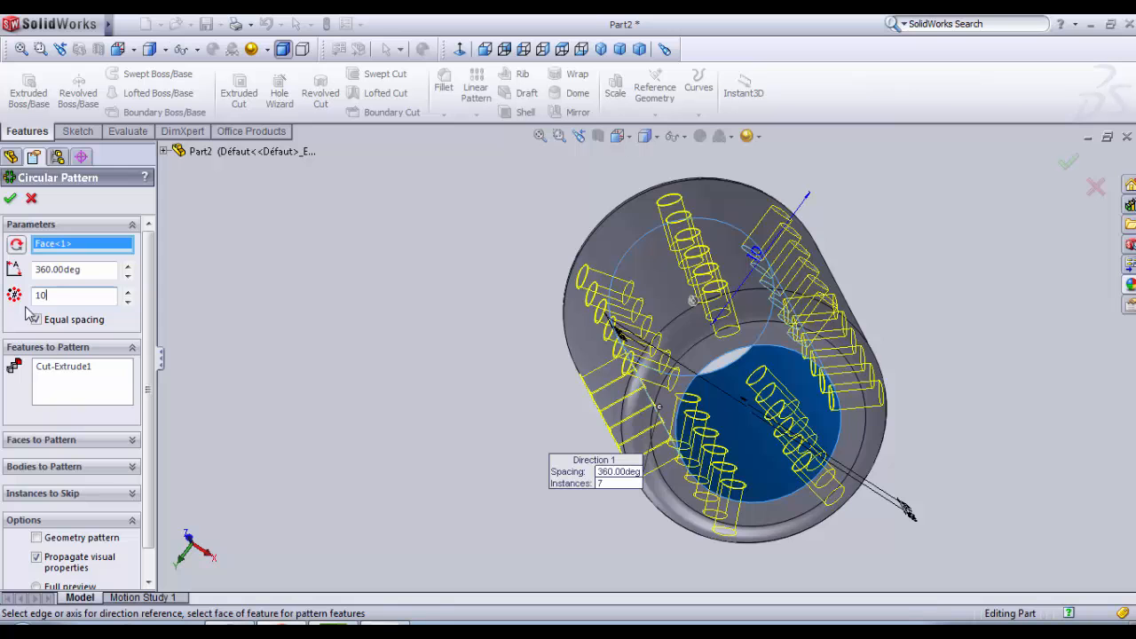
{"action": "type", "text": "10"}
{"action": "middle_click_drag", "start_coordinate": [418, 399], "coordinate": [321, 390]}
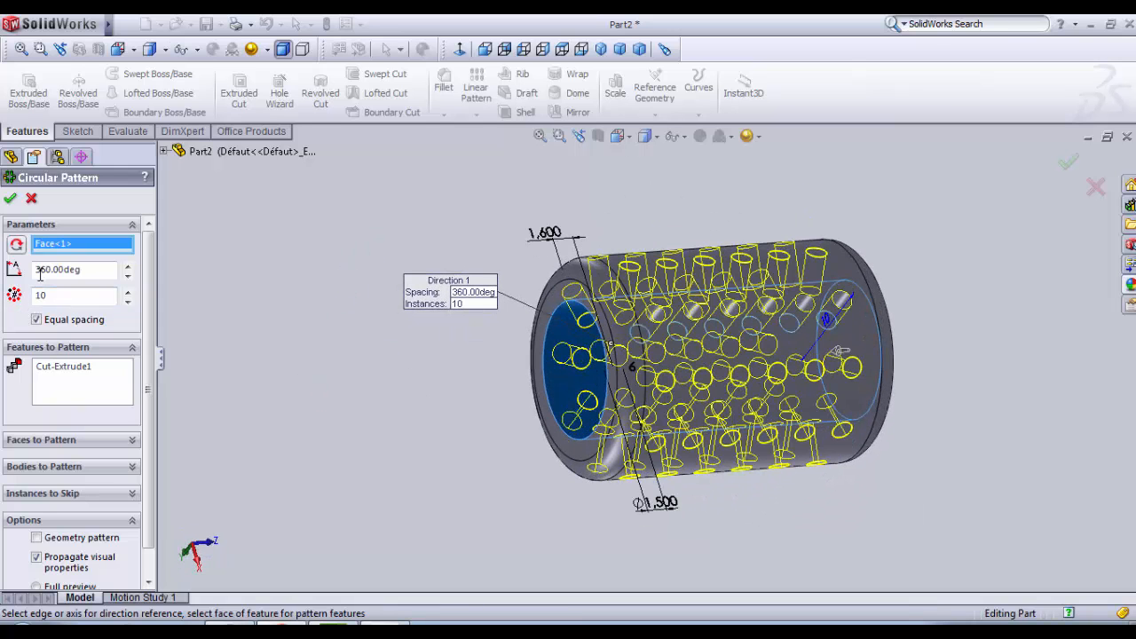
{"action": "left_click", "coordinate": [13, 200]}
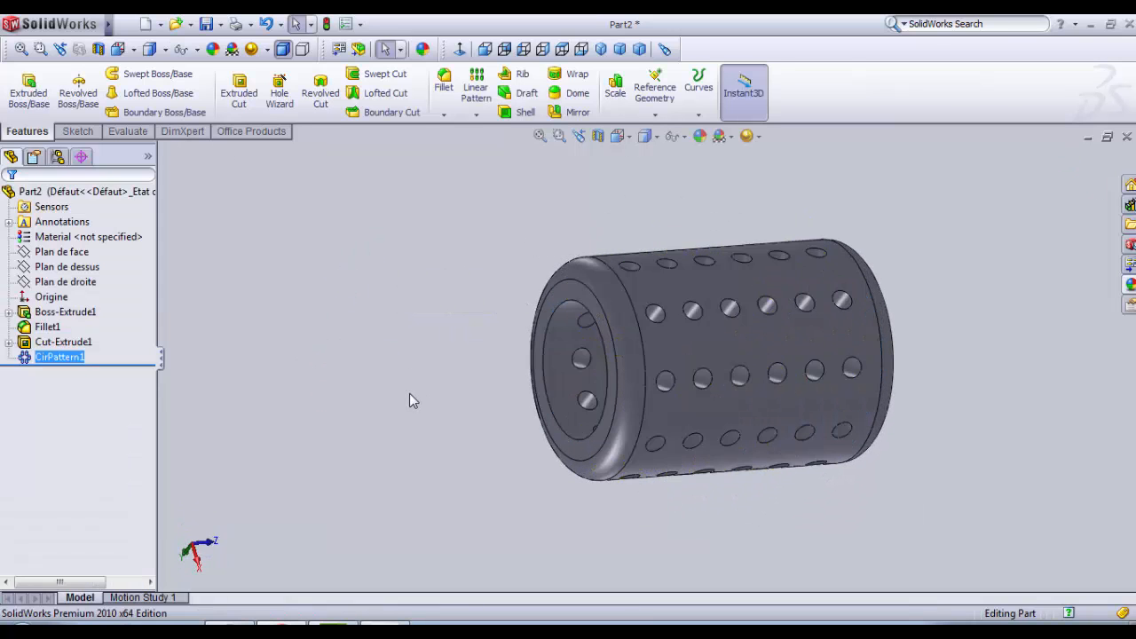
Step: Examine the hole rows around the finished sleeve and the position of its top reference plane (Plan de dessus)
{"action": "middle_click_drag", "start_coordinate": [414, 402], "coordinate": [556, 507]}
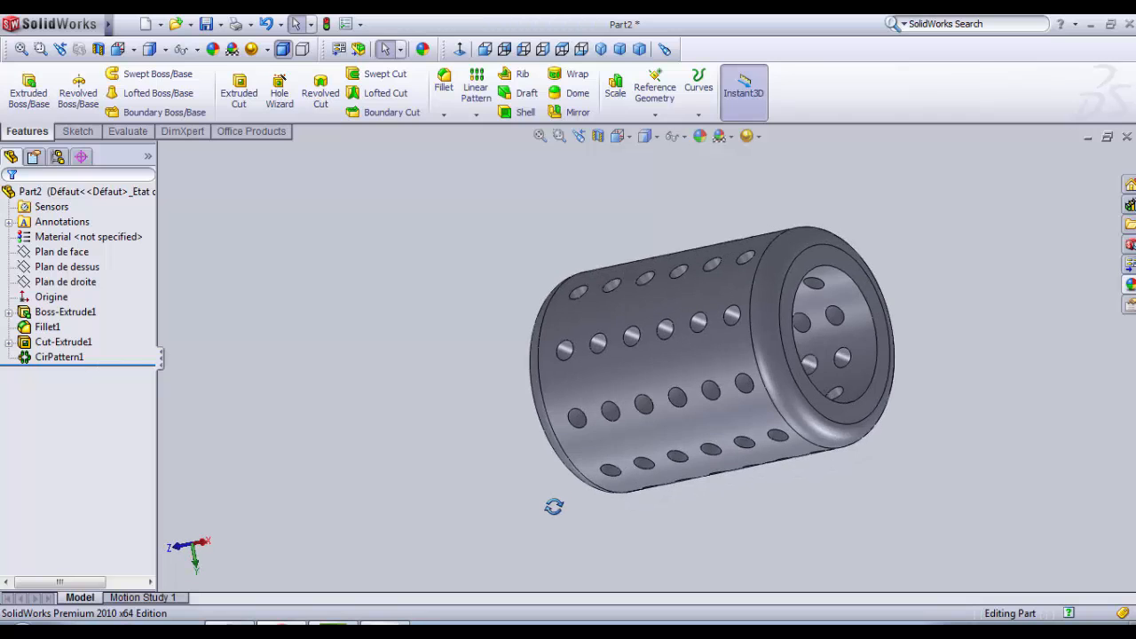
{"action": "scroll", "coordinate": [544, 385], "scroll_direction": "down", "scroll_amount": 1}
{"action": "scroll", "coordinate": [346, 336], "scroll_direction": "down", "scroll_amount": 2}
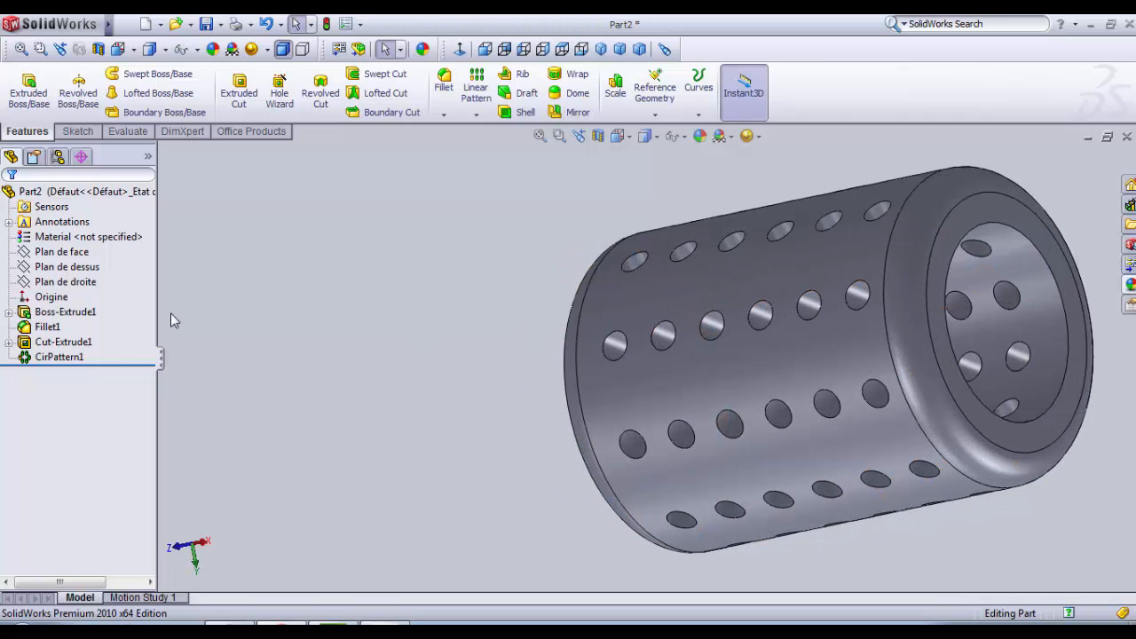
{"action": "left_click", "coordinate": [61, 252]}
{"action": "left_click", "coordinate": [76, 267]}
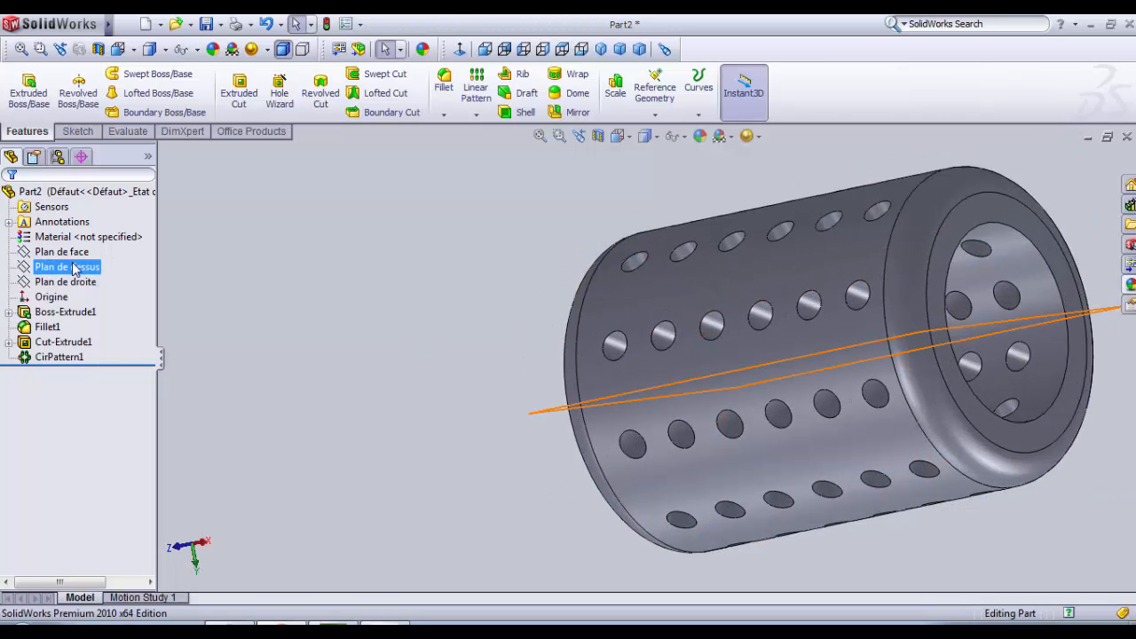
{"action": "left_click", "coordinate": [423, 388]}
{"action": "middle_click_drag", "start_coordinate": [425, 388], "coordinate": [495, 502]}
{"action": "scroll", "coordinate": [495, 503], "scroll_direction": "up", "scroll_amount": 3}
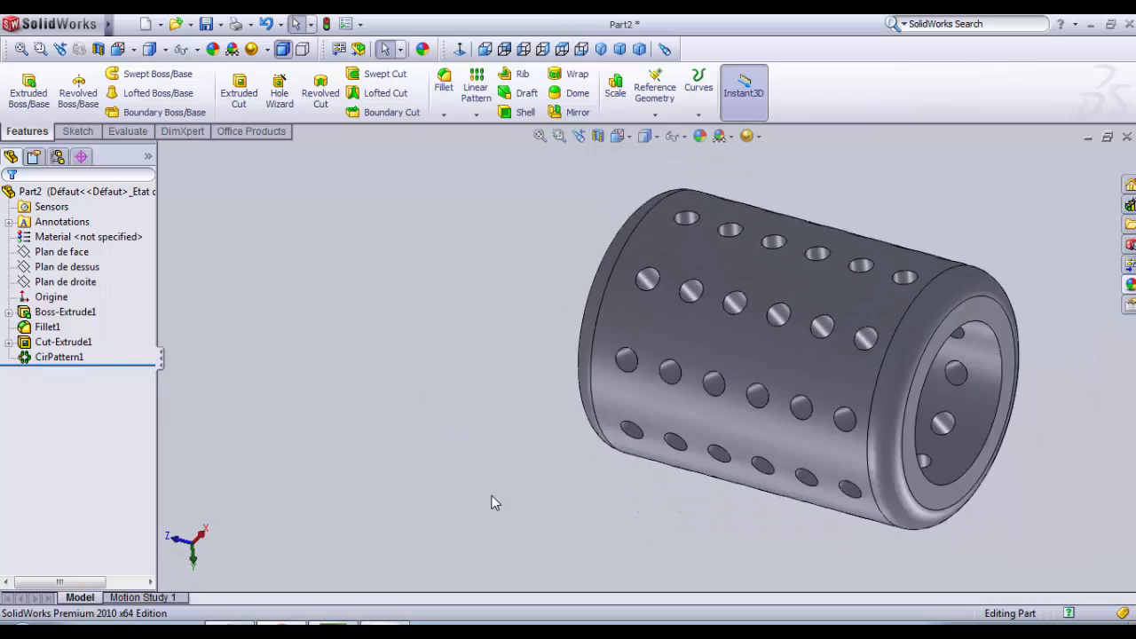
{"action": "scroll", "coordinate": [762, 167], "scroll_direction": "down", "scroll_amount": 2}
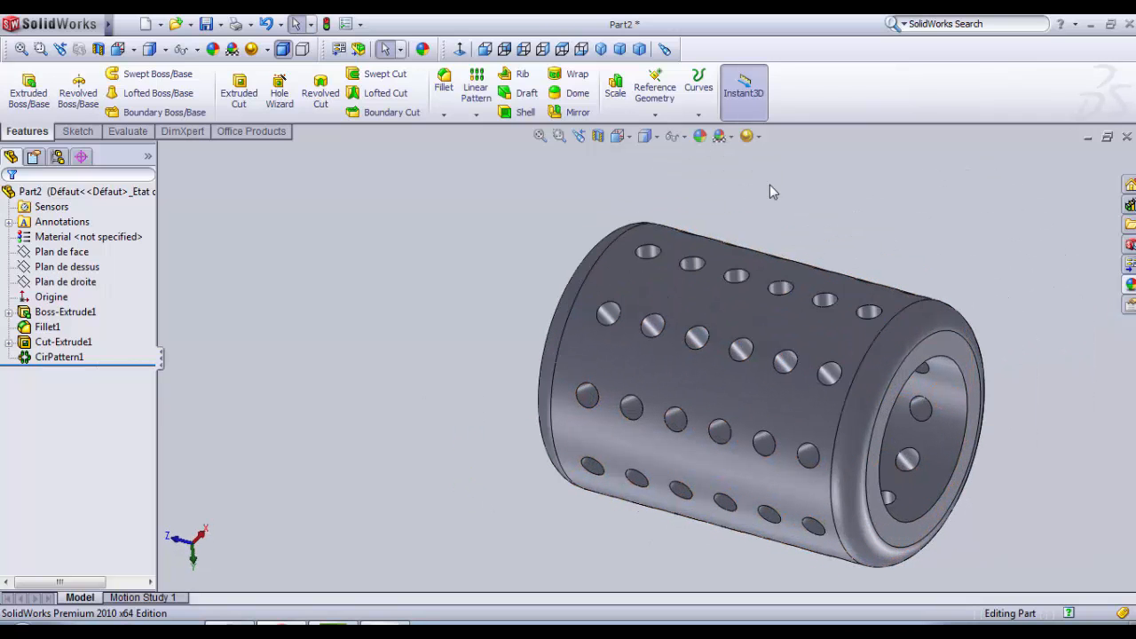
Step: Create a reference plane offset 10 mm from the top plane (Plan de dessus), below the sleeve
{"action": "scroll", "coordinate": [766, 191], "scroll_direction": "up", "scroll_amount": 1}
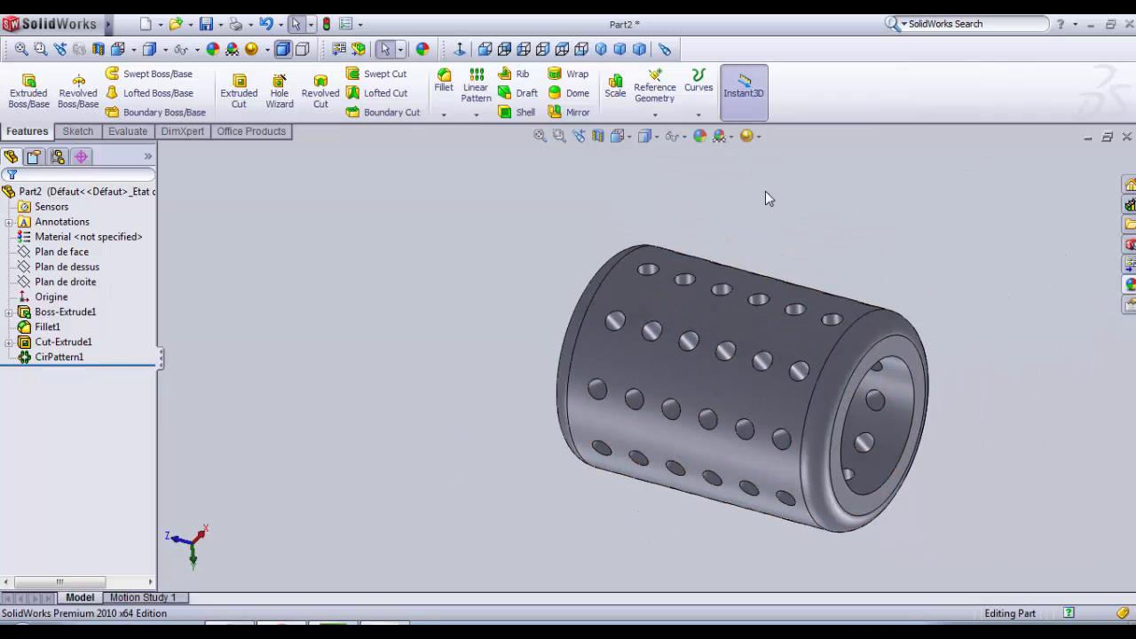
{"action": "left_click", "coordinate": [88, 269]}
{"action": "left_click", "coordinate": [508, 197]}
{"action": "left_click", "coordinate": [660, 114]}
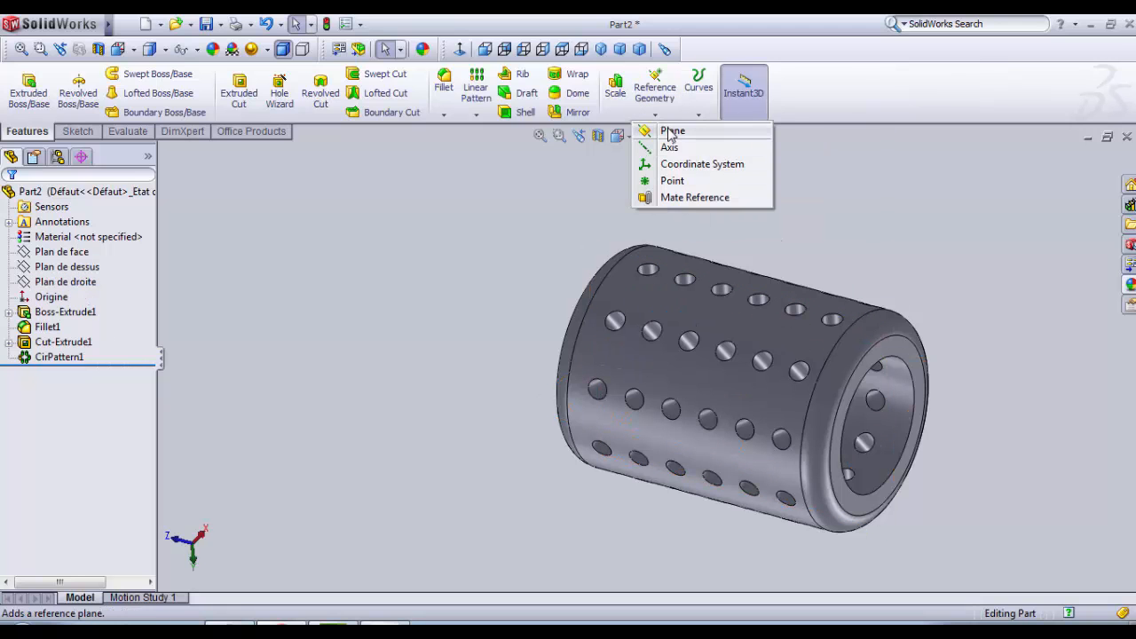
{"action": "left_click", "coordinate": [670, 133]}
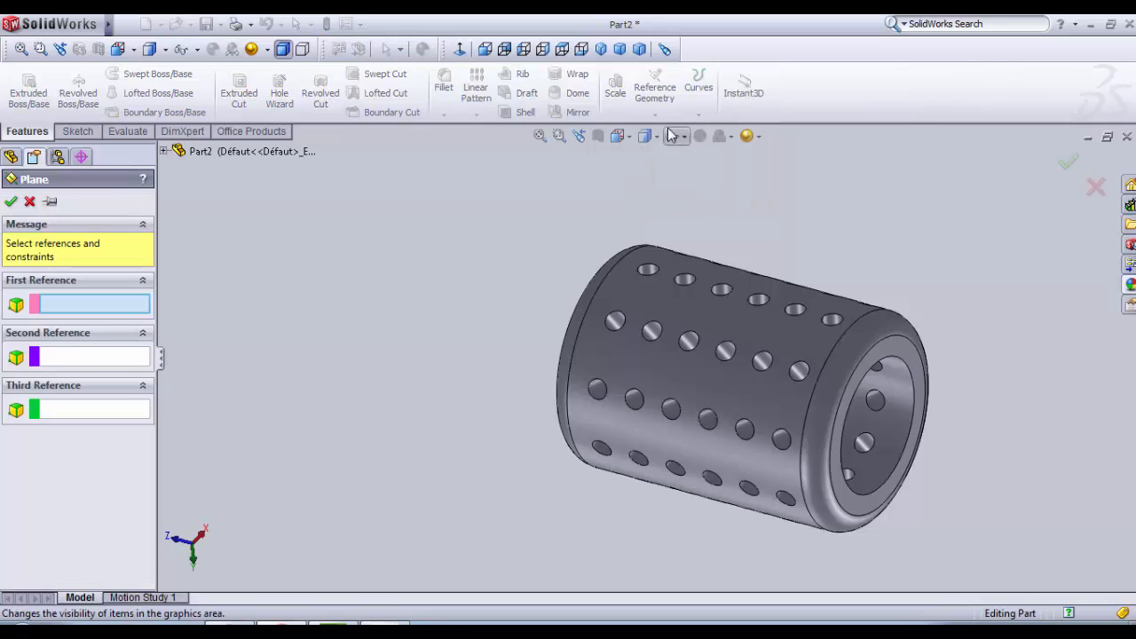
{"action": "left_click", "coordinate": [164, 152]}
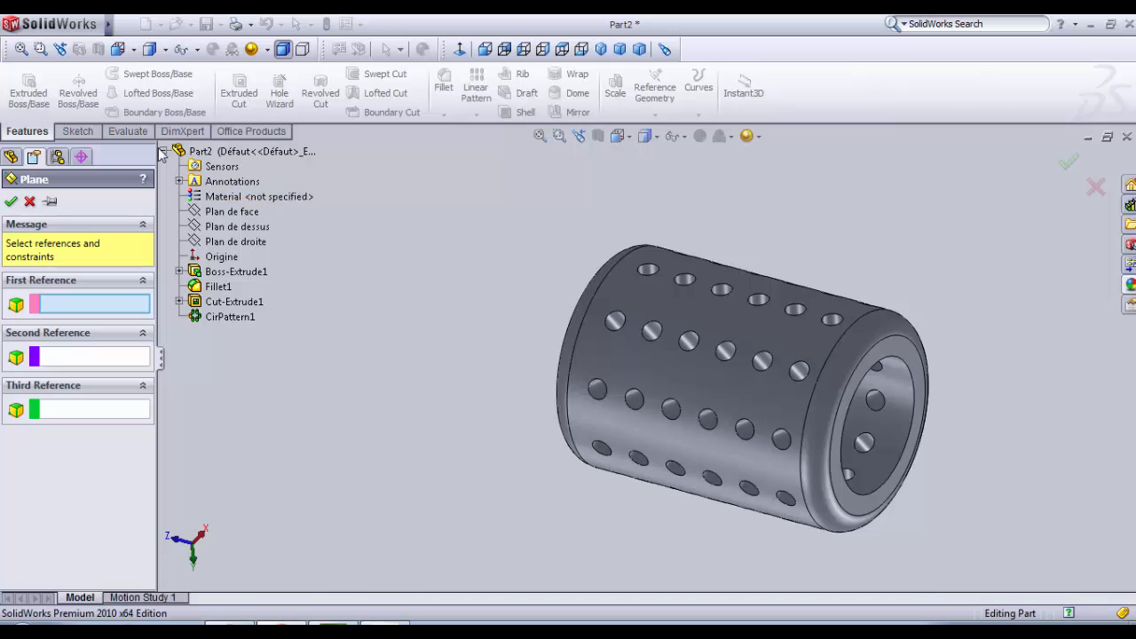
{"action": "left_click", "coordinate": [165, 152]}
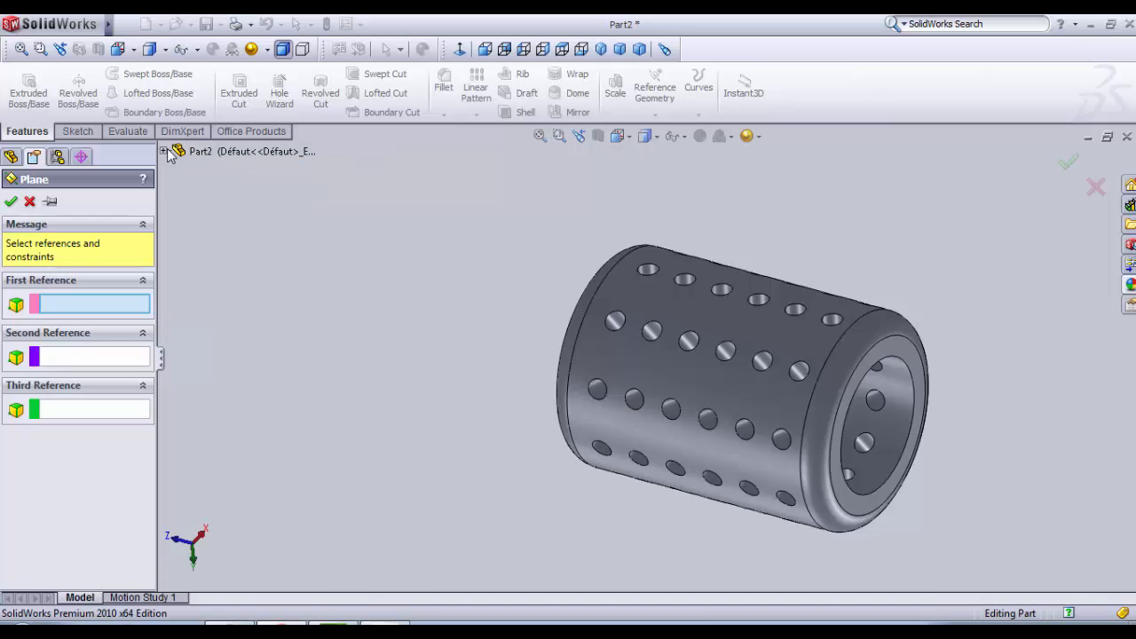
{"action": "left_click", "coordinate": [166, 152]}
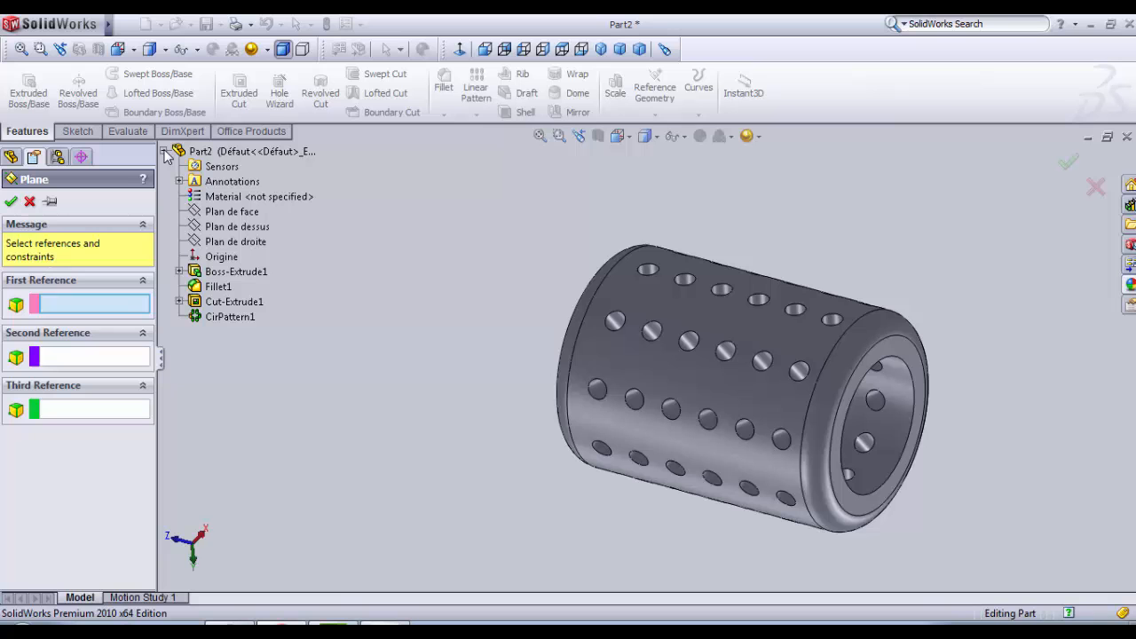
{"action": "left_click", "coordinate": [230, 233]}
{"action": "middle_click_drag", "start_coordinate": [443, 410], "coordinate": [444, 322]}
{"action": "middle_click_drag", "start_coordinate": [702, 459], "coordinate": [692, 352]}
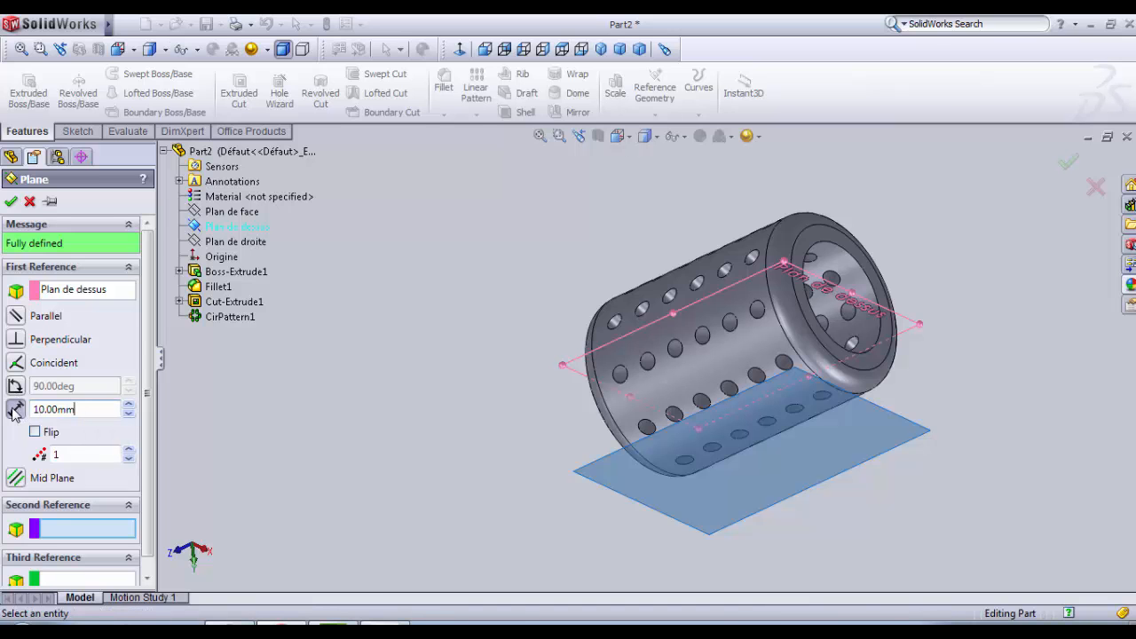
{"action": "left_click", "coordinate": [10, 201]}
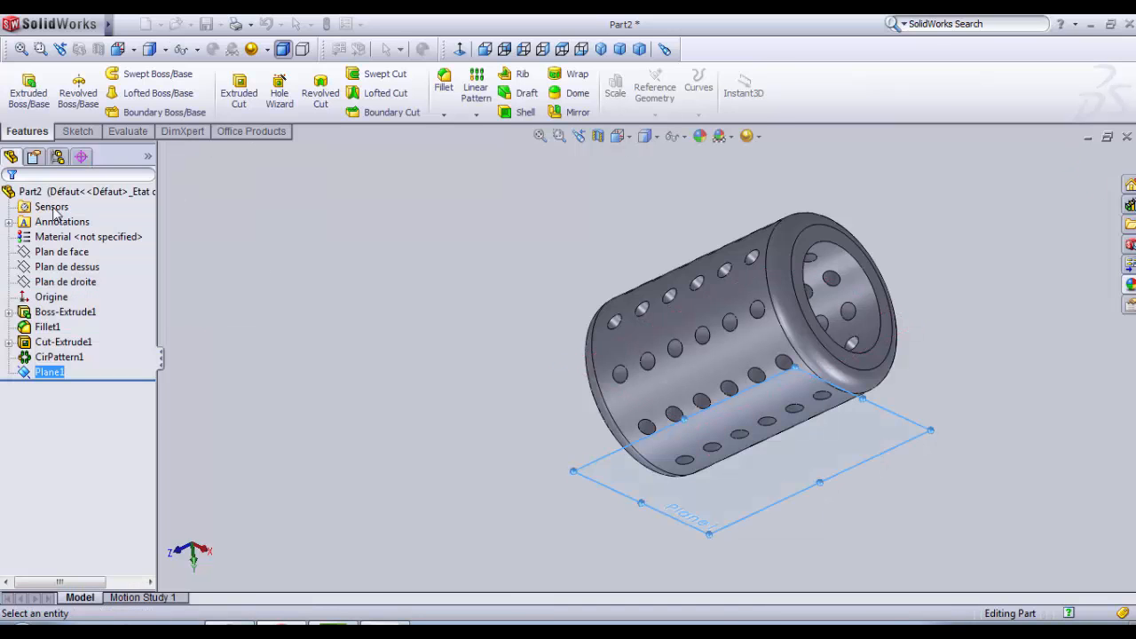
Step: Start a sketch on the new offset plane and orient the view normal to it
{"action": "left_click", "coordinate": [53, 373]}
{"action": "left_click", "coordinate": [51, 373]}
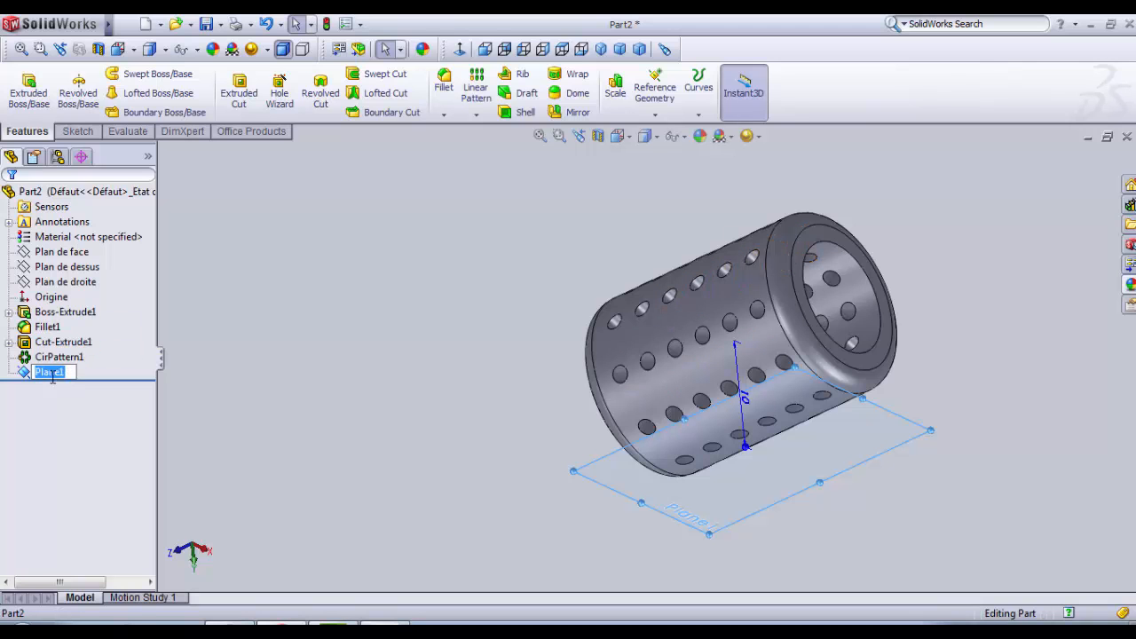
{"action": "left_click", "coordinate": [58, 356], "text": "ctrl"}
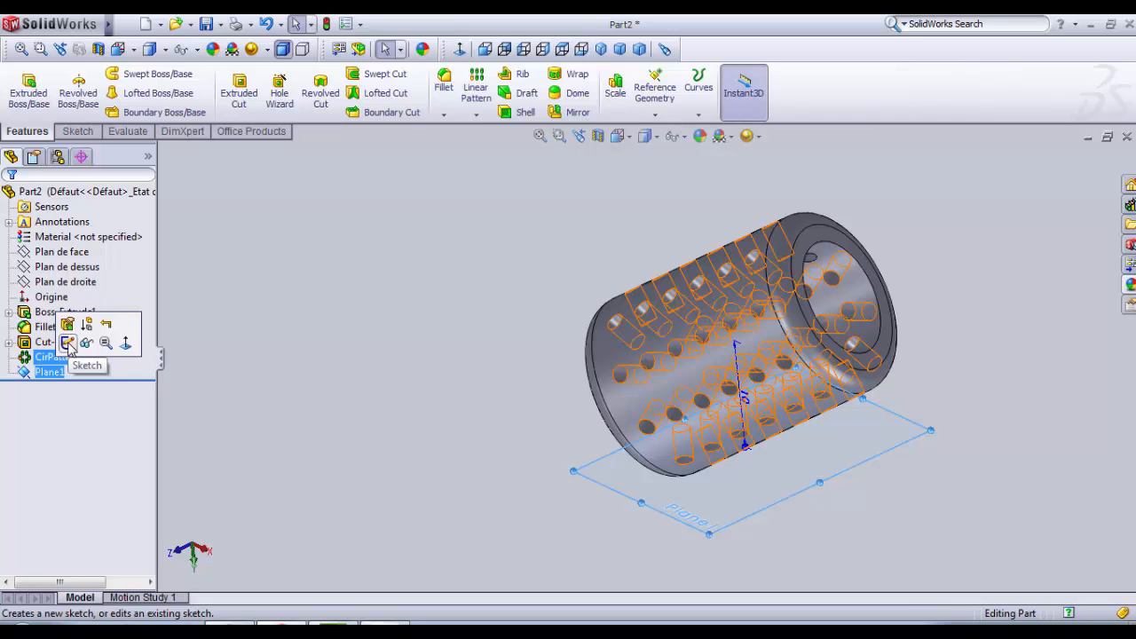
{"action": "left_click", "coordinate": [68, 344]}
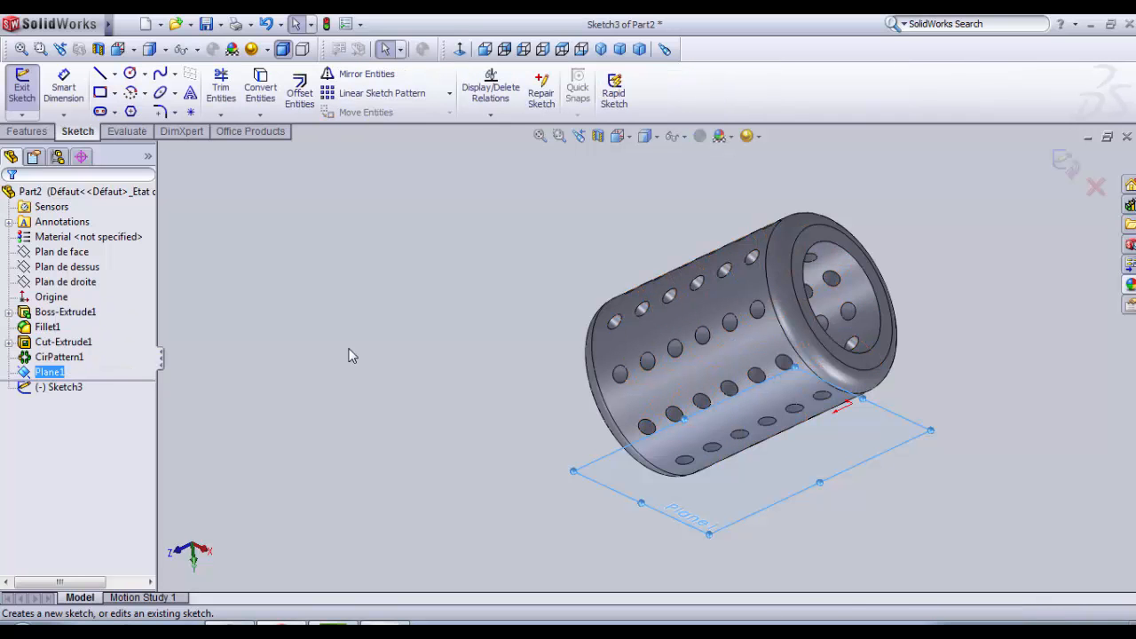
{"action": "left_click", "coordinate": [460, 50]}
Step: Sketch a vertical centerline along the sleeve's axis, from the midpoint of its upper end edge to the origin
{"action": "scroll", "coordinate": [682, 264], "scroll_direction": "down", "scroll_amount": 3}
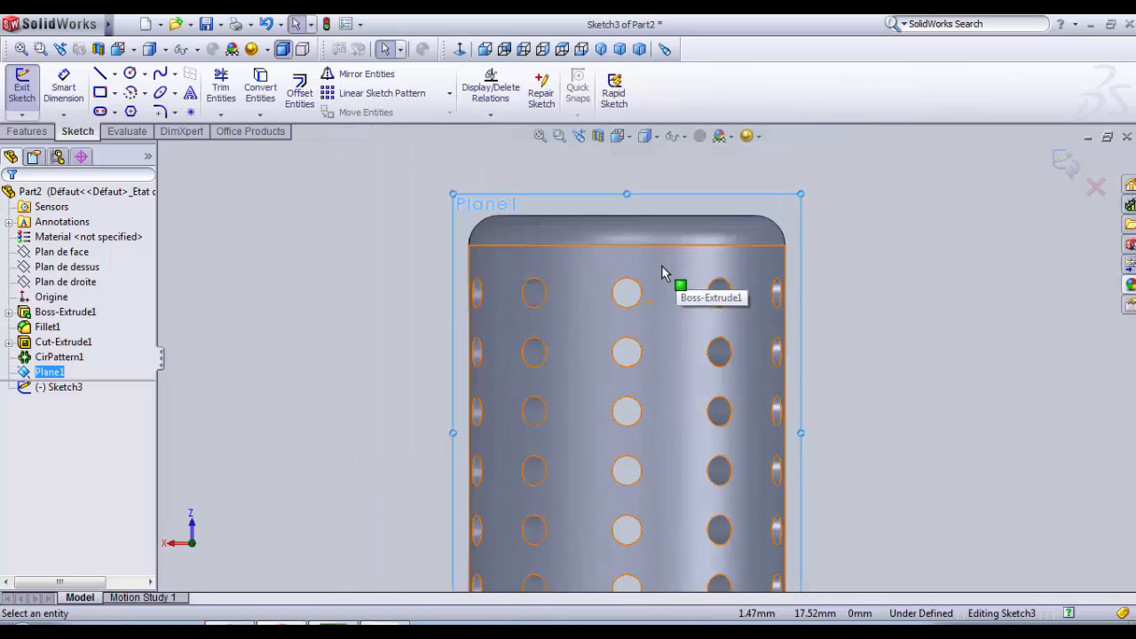
{"action": "scroll", "coordinate": [663, 267], "scroll_direction": "up", "scroll_amount": 2}
{"action": "scroll", "coordinate": [641, 521], "scroll_direction": "down", "scroll_amount": 2}
{"action": "left_click", "coordinate": [113, 70]}
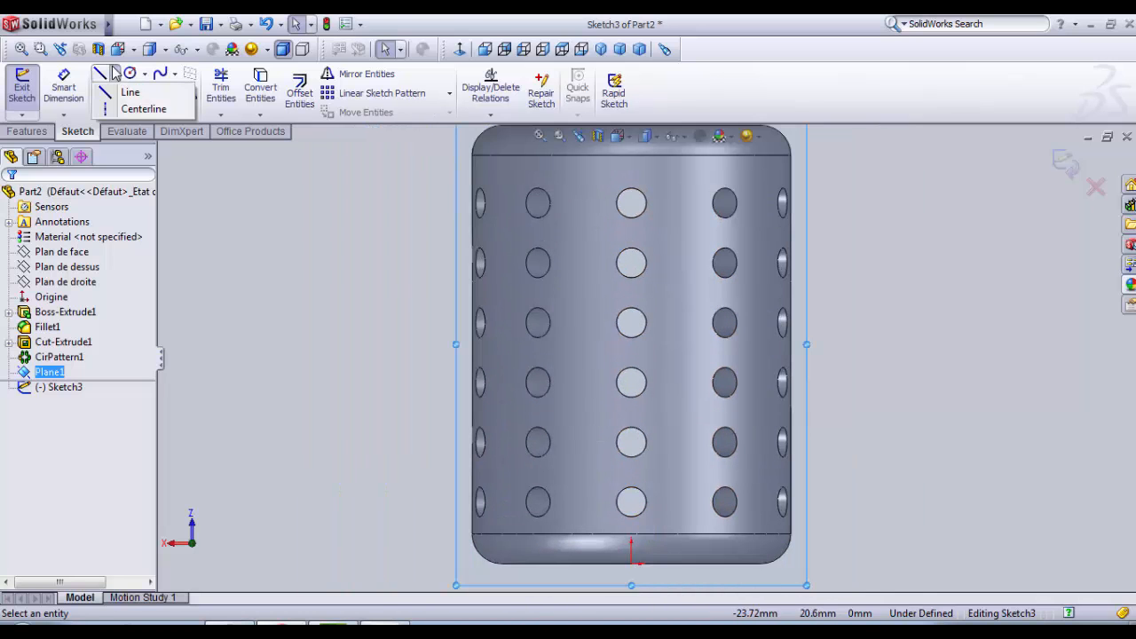
{"action": "left_click", "coordinate": [140, 109]}
{"action": "scroll", "coordinate": [571, 329], "scroll_direction": "up", "scroll_amount": 3}
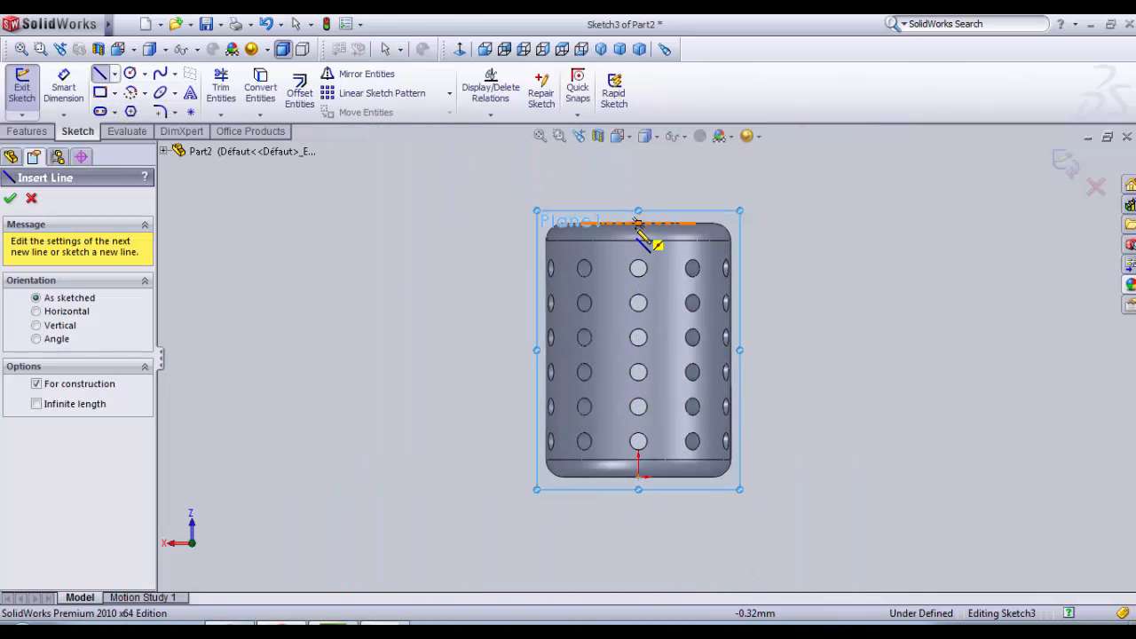
{"action": "left_click", "coordinate": [639, 222]}
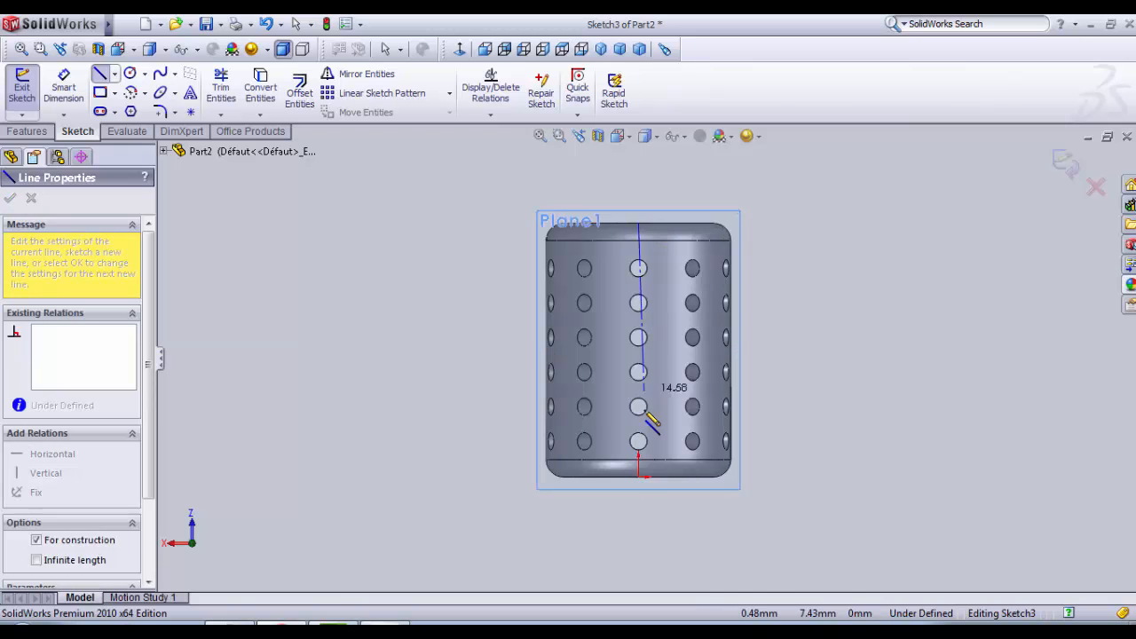
{"action": "left_click", "coordinate": [646, 478]}
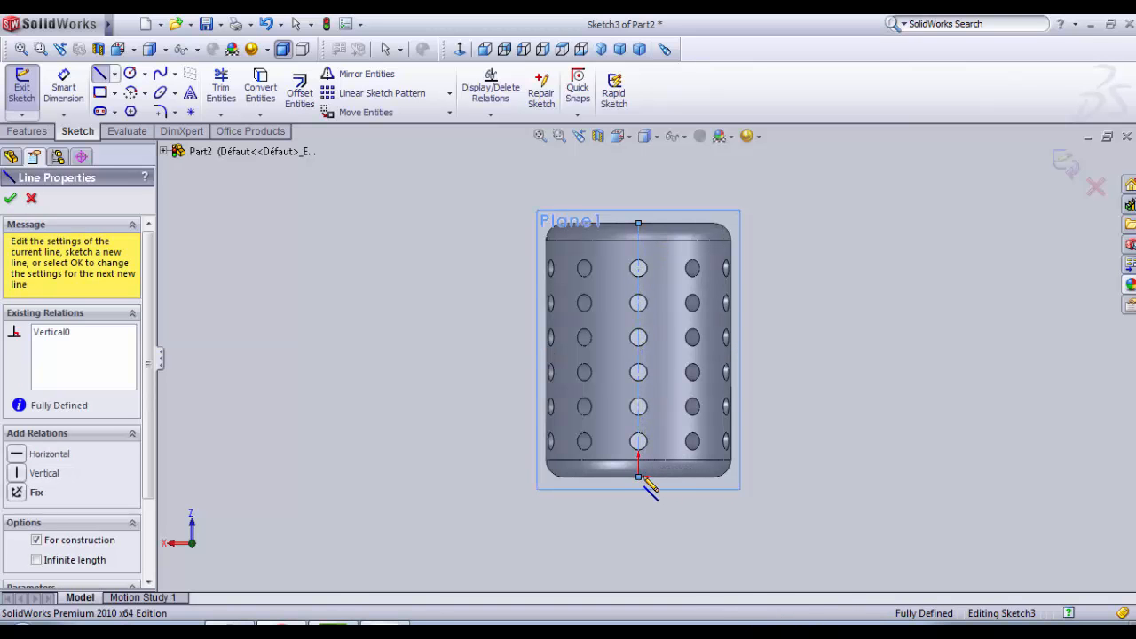
{"action": "key", "text": "Escape"}
Step: Sketch a rectangle about 1.6 mm wide and 17.8 mm long on the right of the centerline, with one long side on it
{"action": "scroll", "coordinate": [641, 305], "scroll_direction": "up", "scroll_amount": 3}
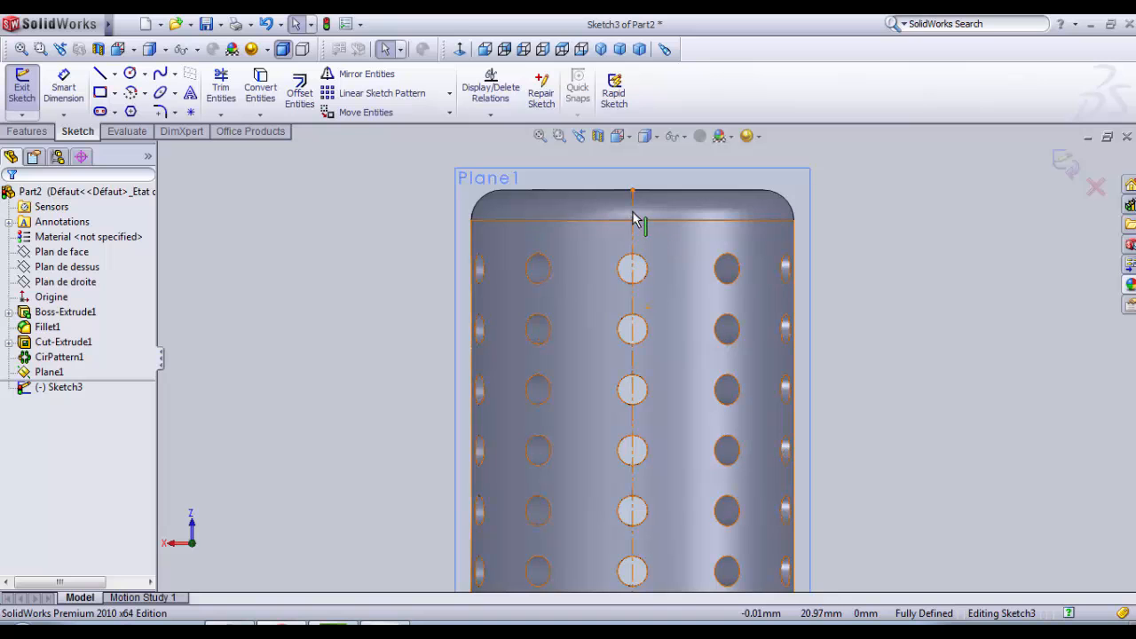
{"action": "scroll", "coordinate": [639, 355], "scroll_direction": "down", "scroll_amount": 1}
{"action": "scroll", "coordinate": [652, 388], "scroll_direction": "up", "scroll_amount": 1}
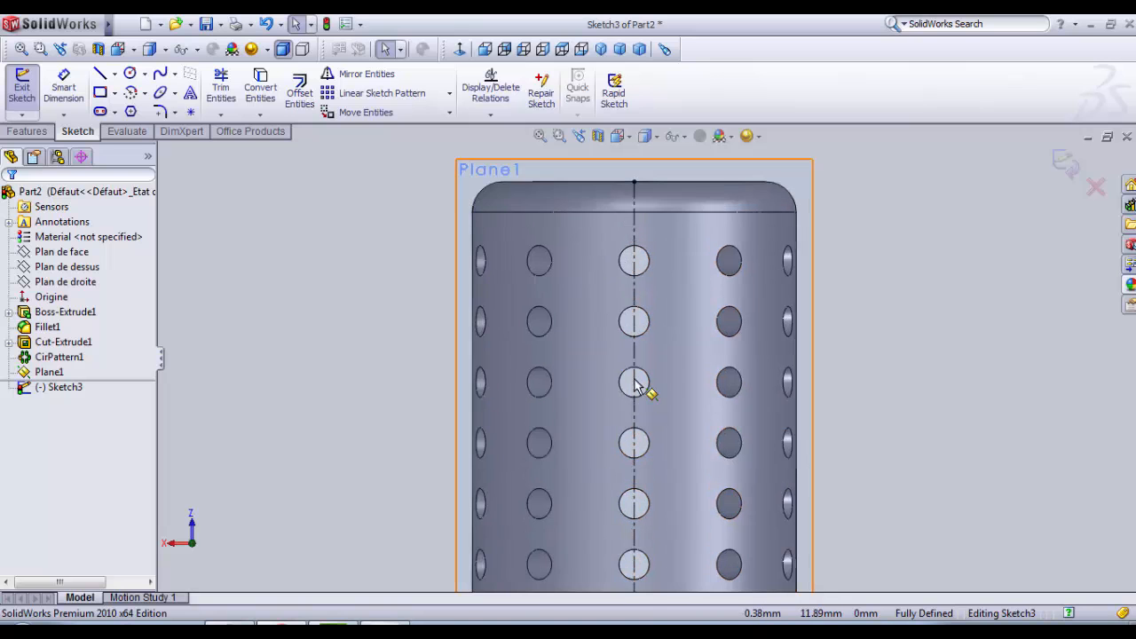
{"action": "left_click", "coordinate": [100, 92]}
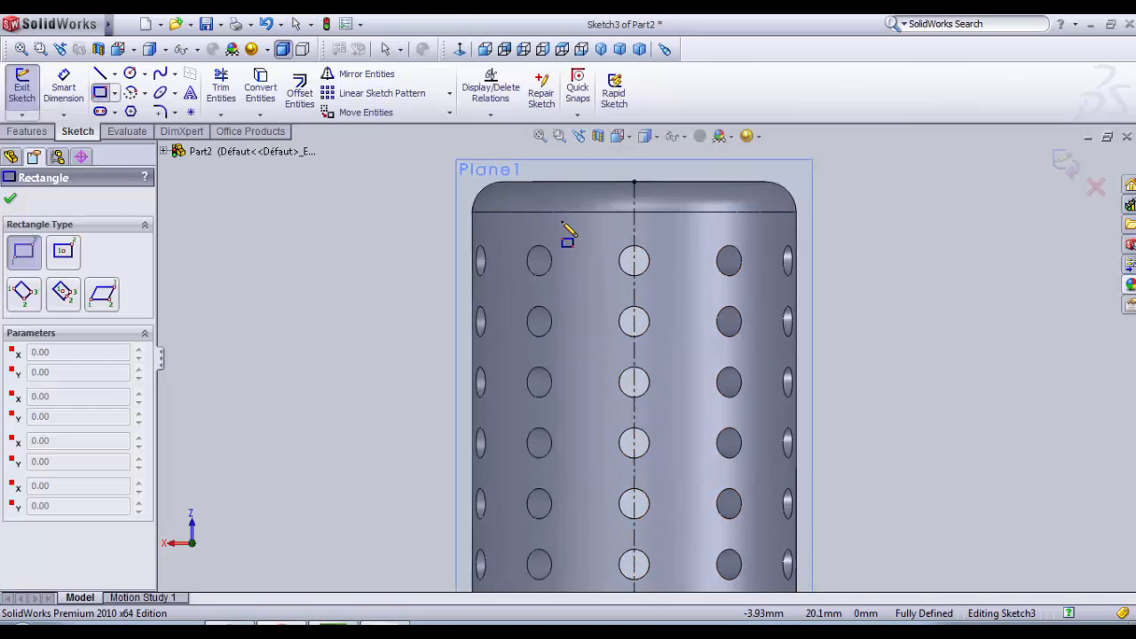
{"action": "left_click", "coordinate": [635, 224]}
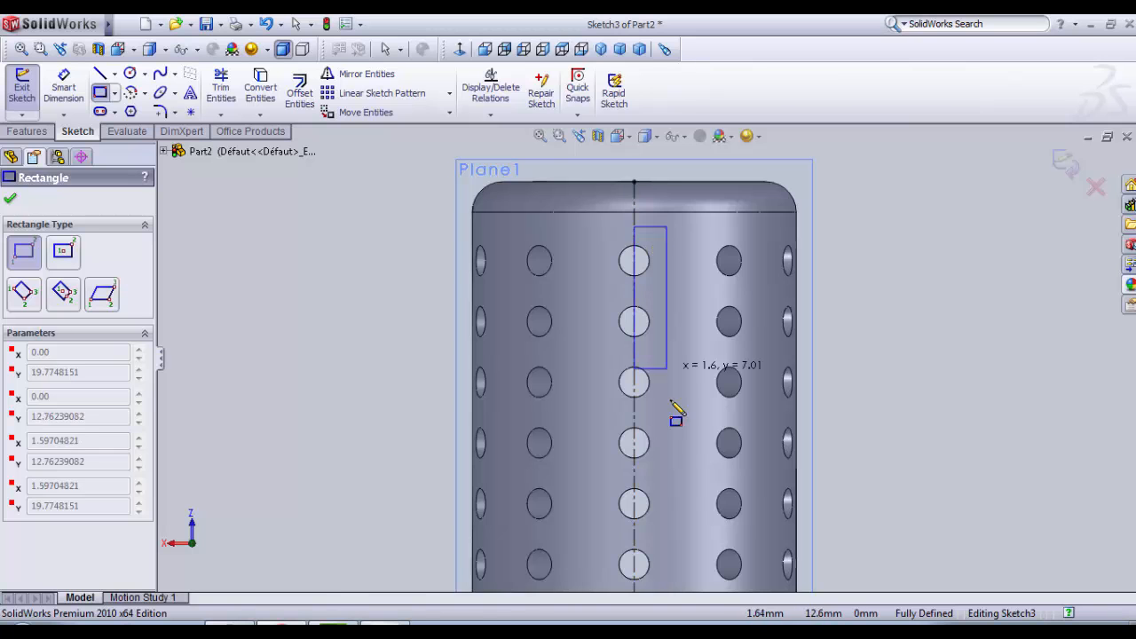
{"action": "scroll", "coordinate": [675, 444], "scroll_direction": "down", "scroll_amount": 2}
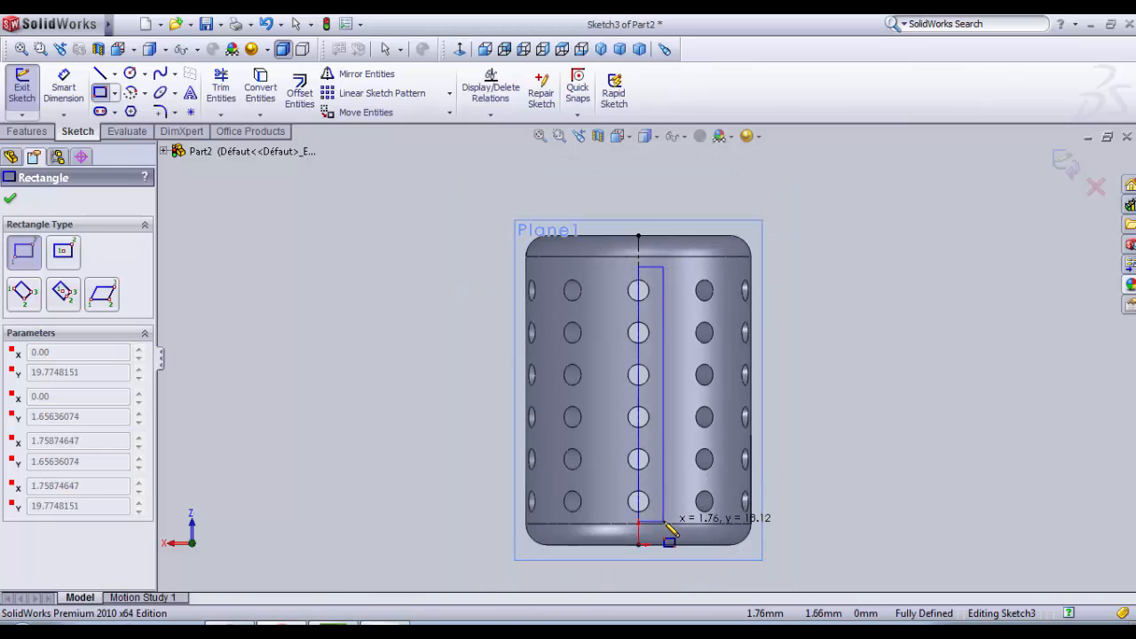
{"action": "left_click", "coordinate": [662, 518]}
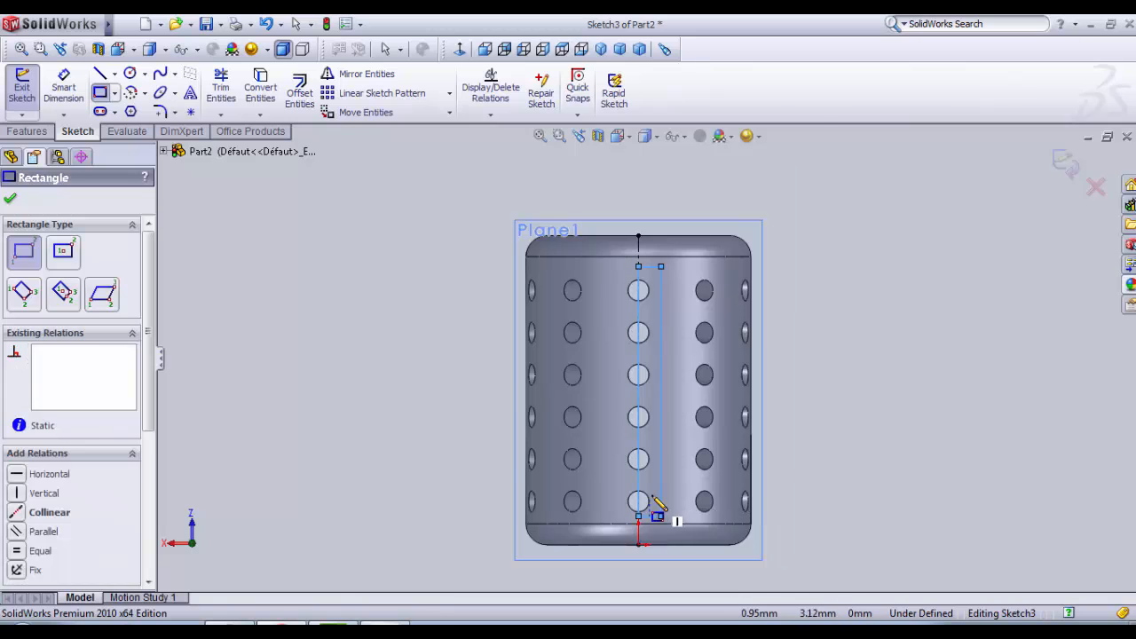
{"action": "scroll", "coordinate": [657, 522], "scroll_direction": "down", "scroll_amount": 3}
{"action": "left_click", "coordinate": [173, 327]}
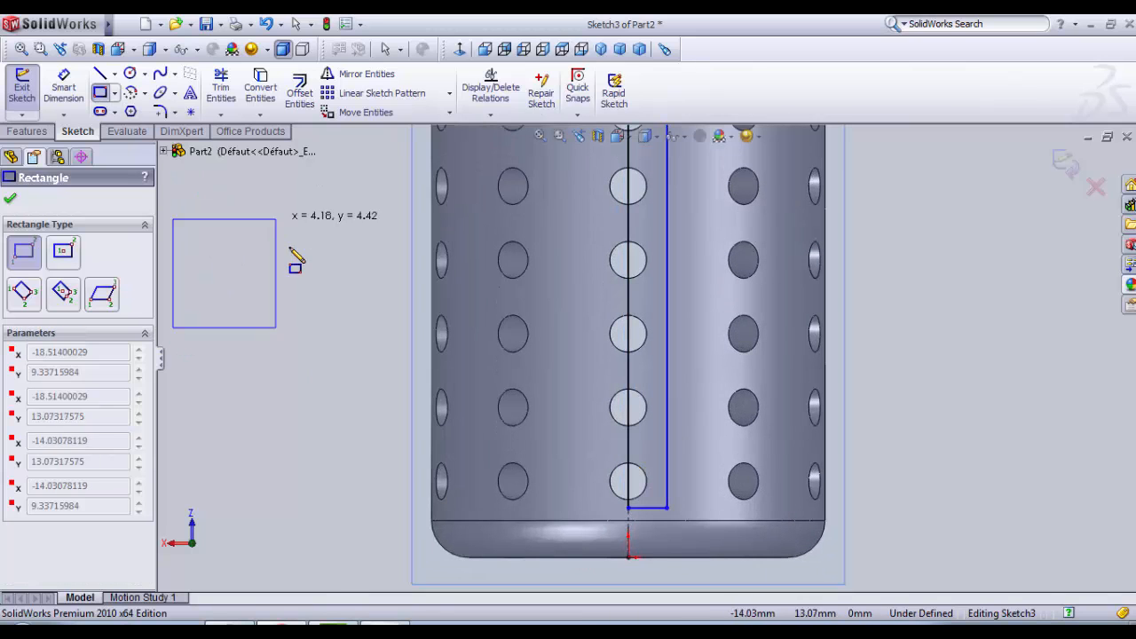
{"action": "key", "text": "Escape"}
Step: Dimension the rectangle's width between its two long sides as 1.5 mm
{"action": "left_click", "coordinate": [64, 93]}
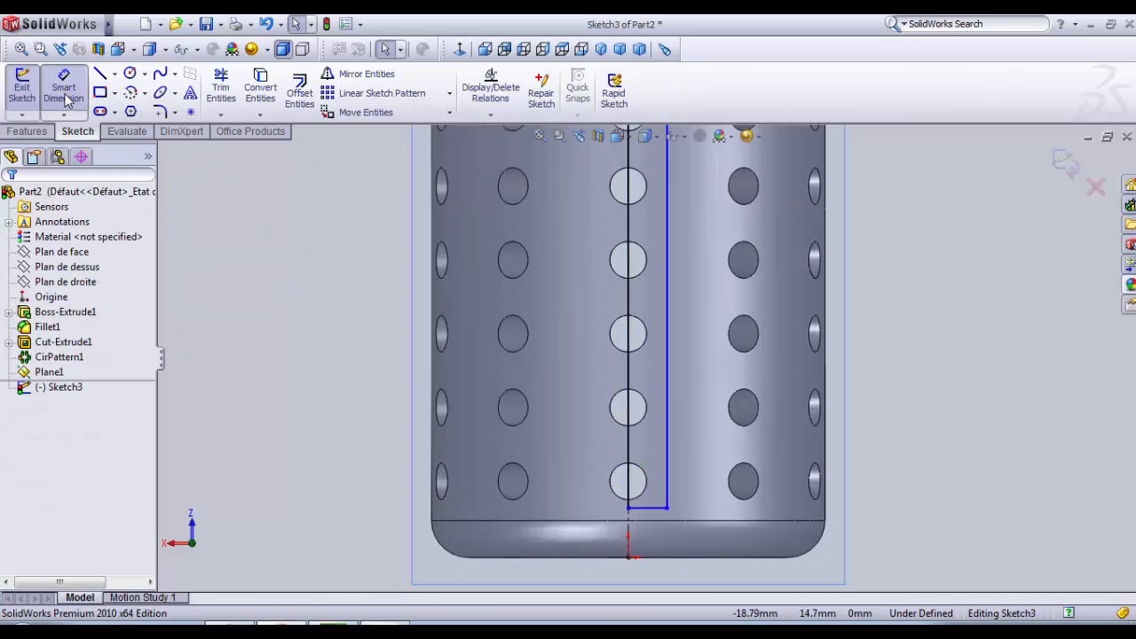
{"action": "left_click", "coordinate": [666, 241]}
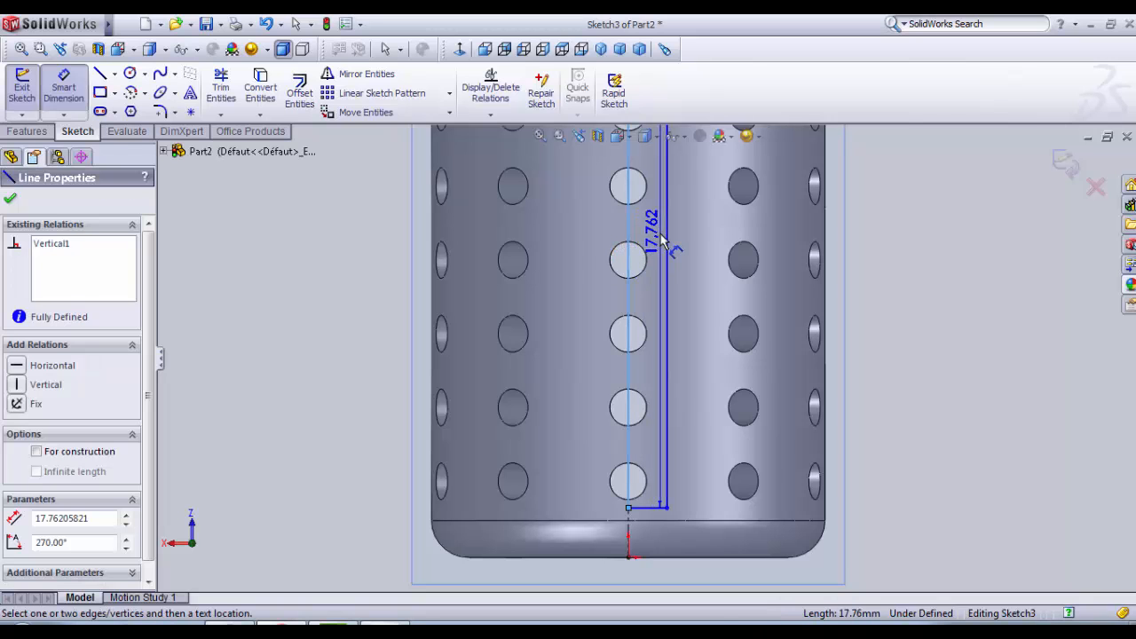
{"action": "left_click", "coordinate": [629, 247]}
{"action": "left_click", "coordinate": [685, 278]}
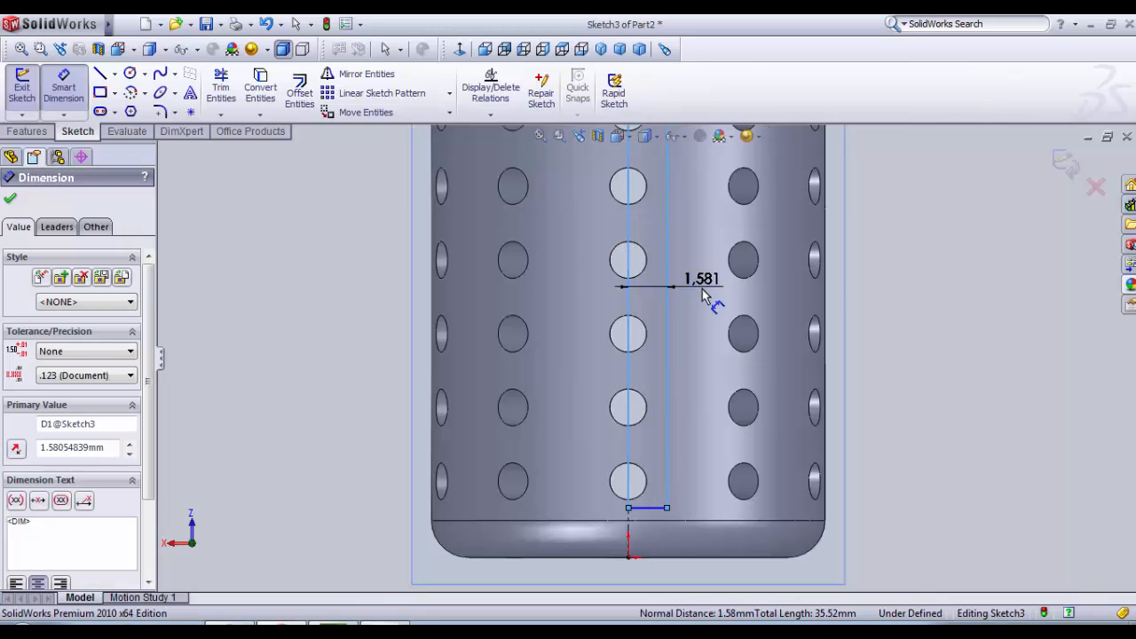
{"action": "type", "text": "1.5"}
{"action": "key", "text": "Return"}
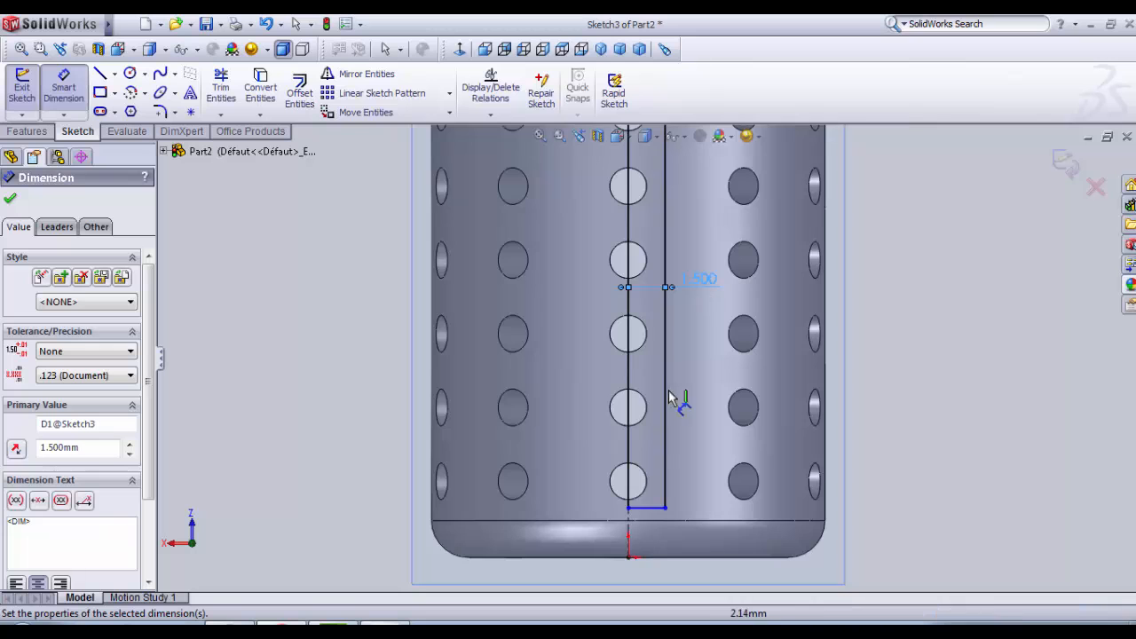
Step: Dimension the gap between the rectangle's lower side and the lower fillet edge as 0.5 mm
{"action": "scroll", "coordinate": [657, 471], "scroll_direction": "down", "scroll_amount": 2}
{"action": "left_click", "coordinate": [639, 480]}
{"action": "left_click", "coordinate": [652, 491]}
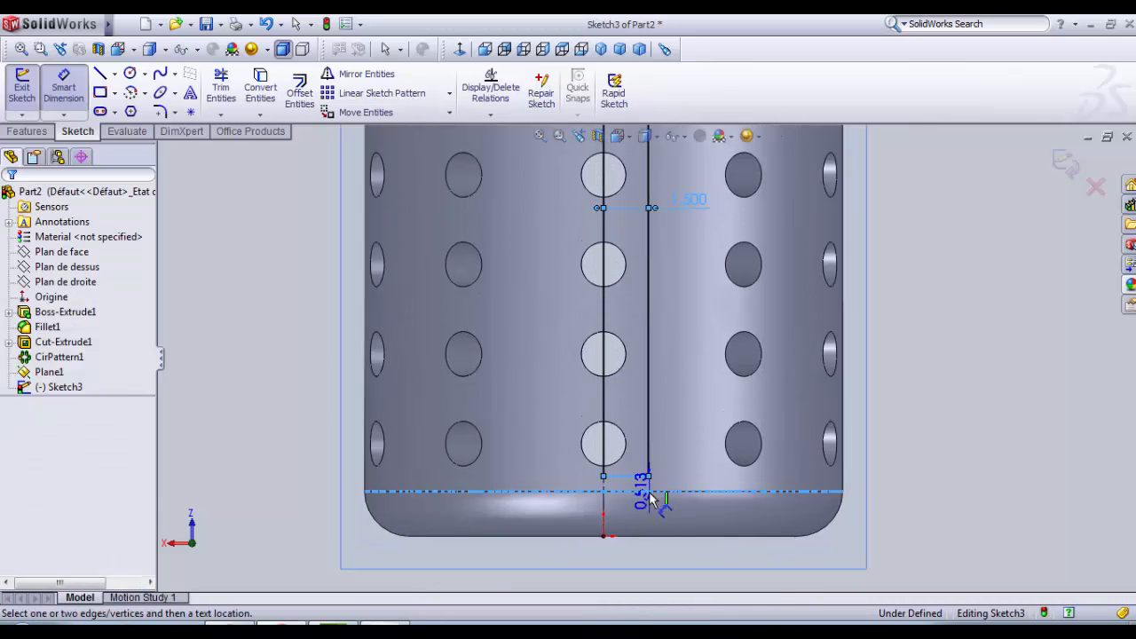
{"action": "left_click", "coordinate": [1014, 480]}
{"action": "type", "text": "0.5"}
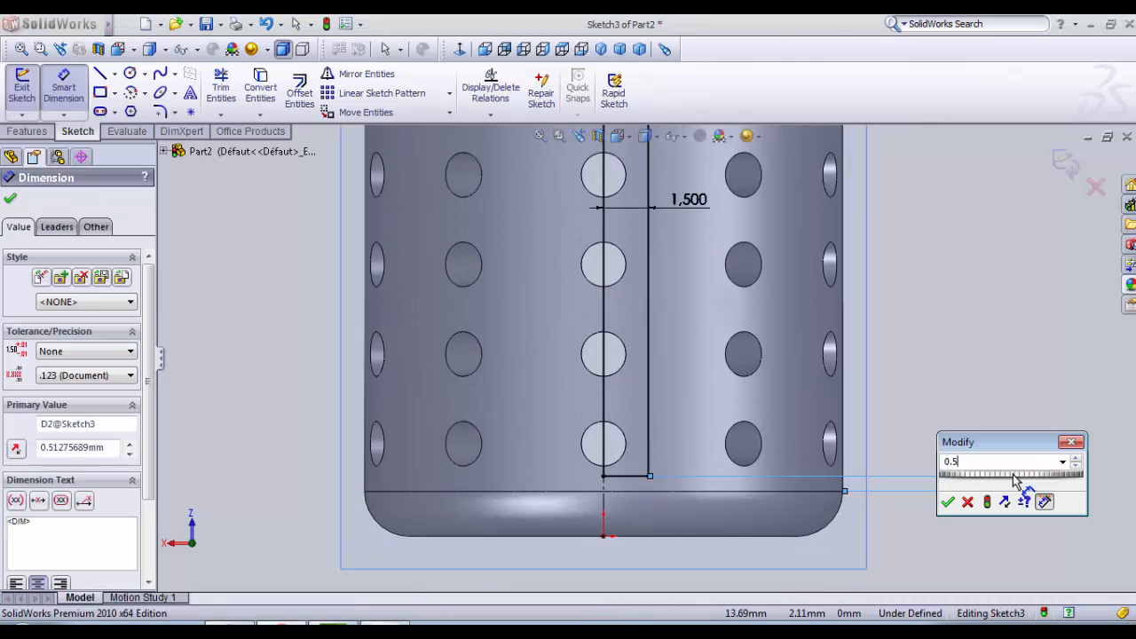
{"action": "key", "text": "Return"}
Step: Dimension the gap between the rectangle's upper side and the upper fillet edge as 0.5 mm
{"action": "scroll", "coordinate": [1009, 436], "scroll_direction": "up", "scroll_amount": 5}
{"action": "scroll", "coordinate": [595, 197], "scroll_direction": "down", "scroll_amount": 5}
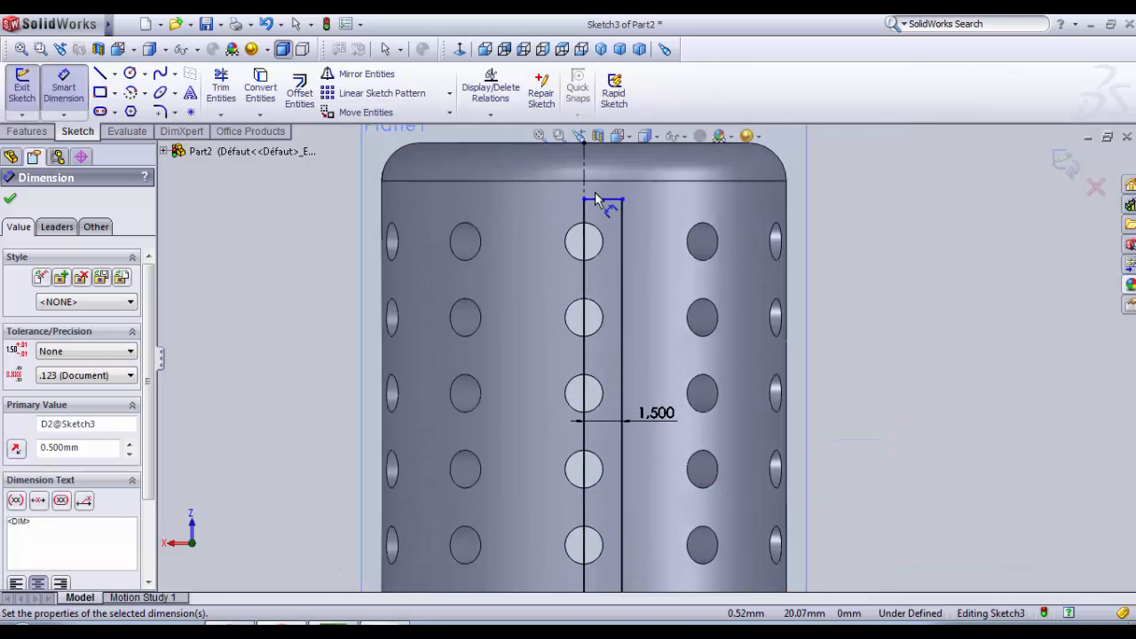
{"action": "left_click", "coordinate": [601, 204]}
{"action": "left_click", "coordinate": [603, 180]}
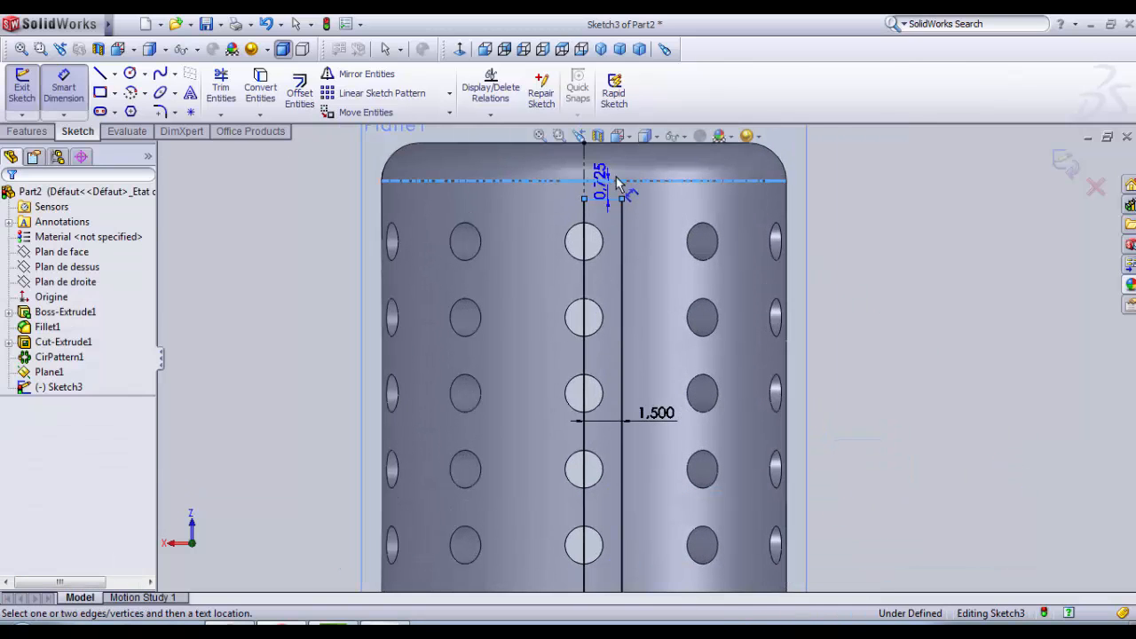
{"action": "left_click", "coordinate": [892, 179]}
{"action": "type", "text": "0.5"}
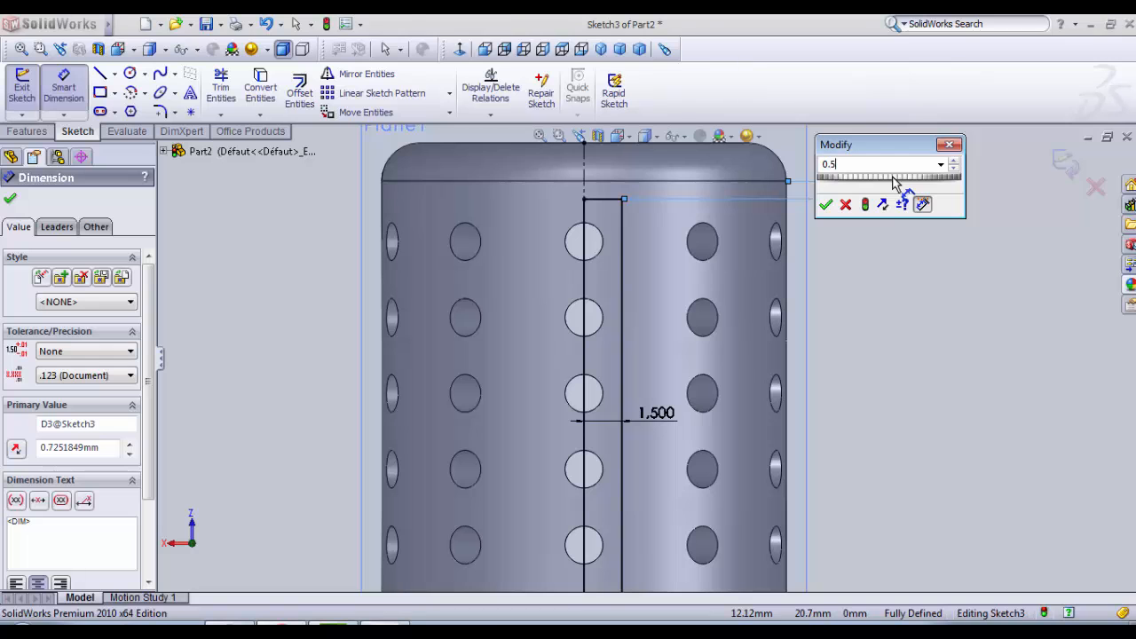
{"action": "key", "text": "Return"}
Step: Mirror the rectangle's outer long side and both short sides about the vertical centerline
{"action": "scroll", "coordinate": [881, 311], "scroll_direction": "up", "scroll_amount": 5}
{"action": "scroll", "coordinate": [515, 404], "scroll_direction": "down", "scroll_amount": 3}
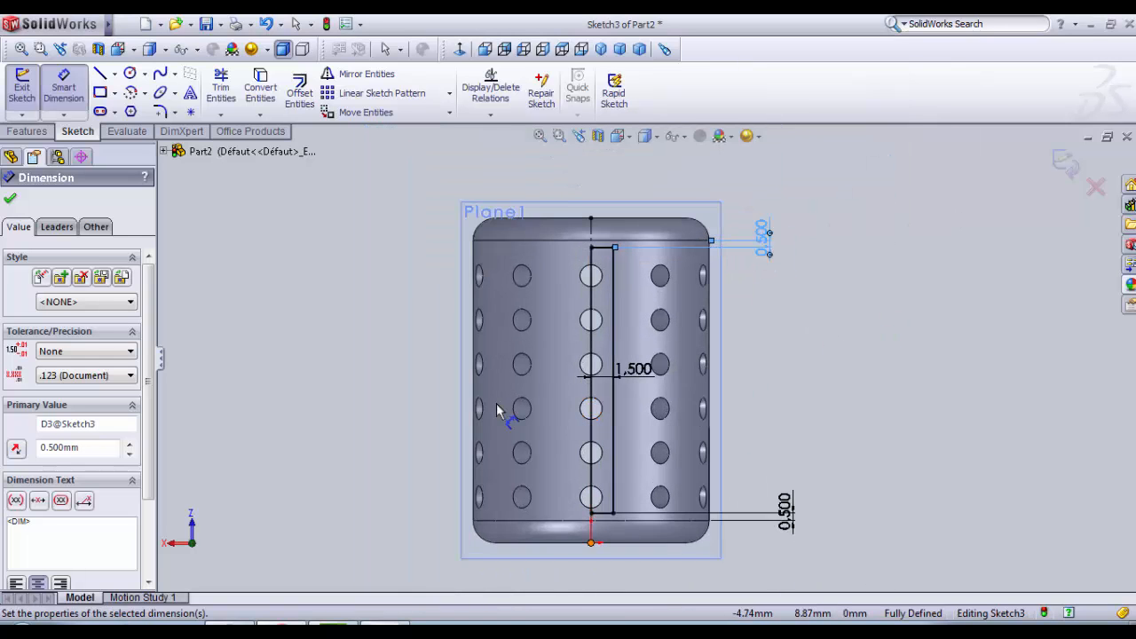
{"action": "left_click", "coordinate": [359, 74]}
{"action": "left_click", "coordinate": [100, 411]}
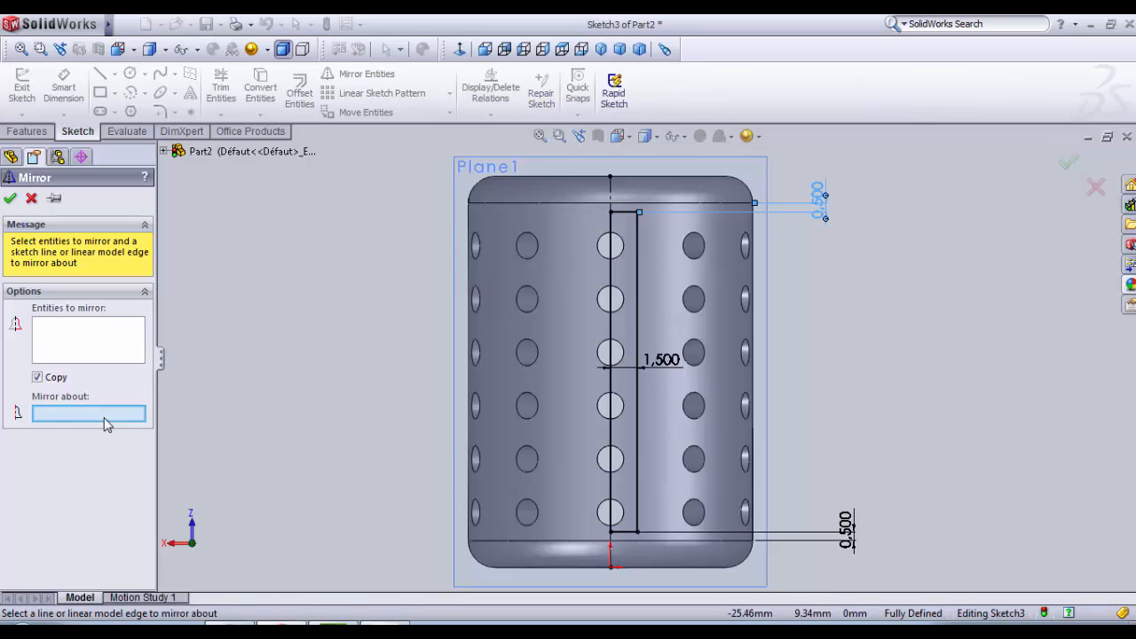
{"action": "left_click", "coordinate": [610, 197]}
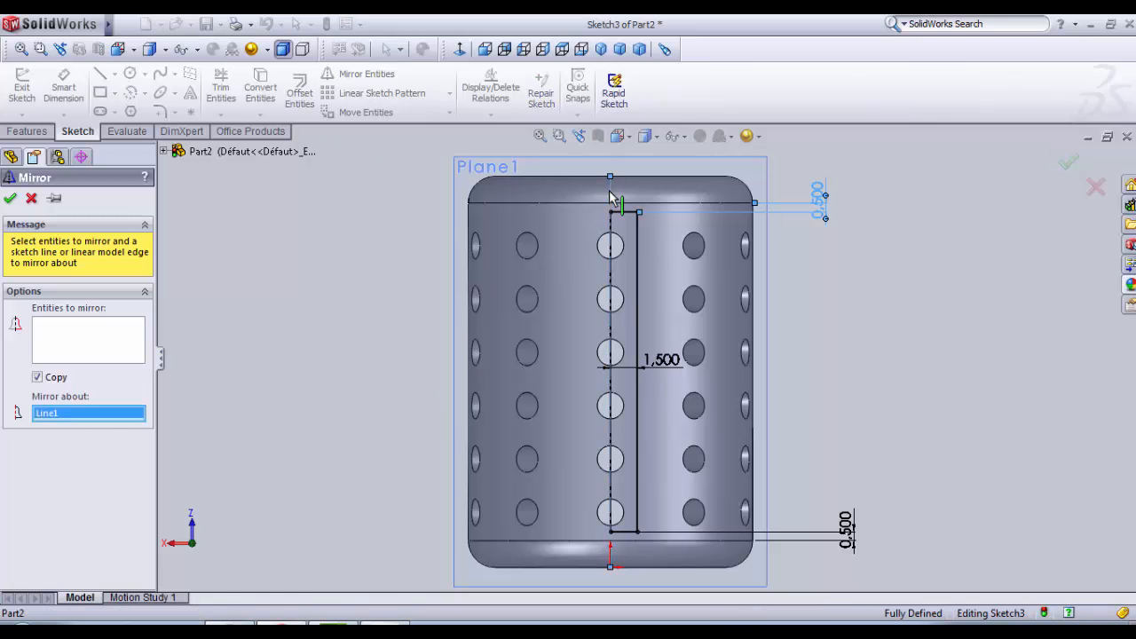
{"action": "left_click", "coordinate": [64, 344]}
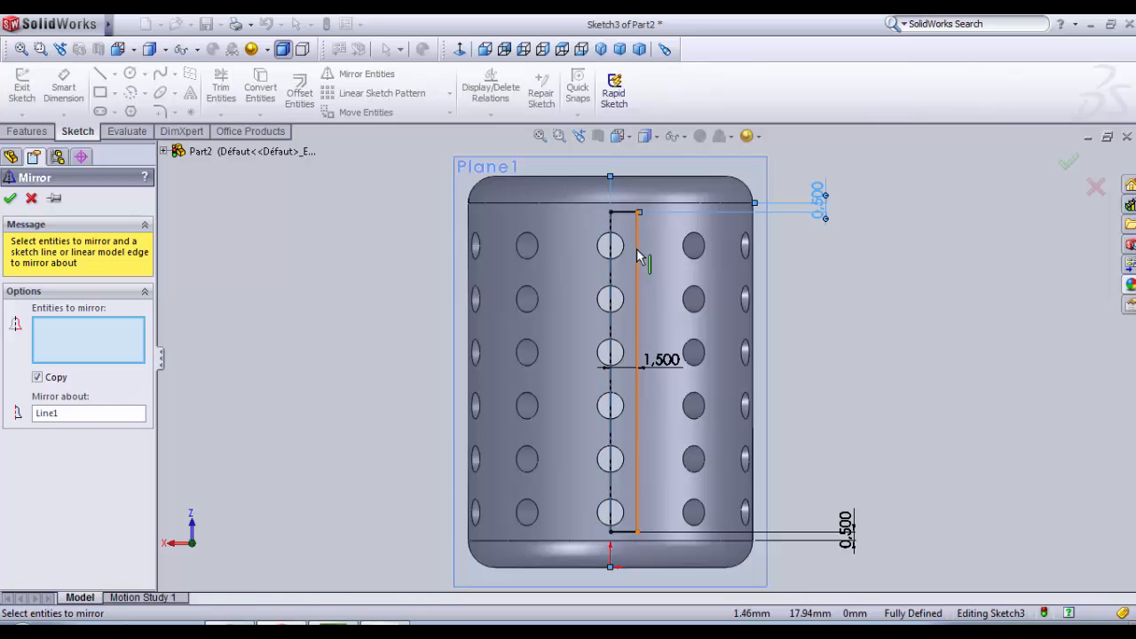
{"action": "left_click", "coordinate": [638, 256]}
{"action": "left_click", "coordinate": [626, 213]}
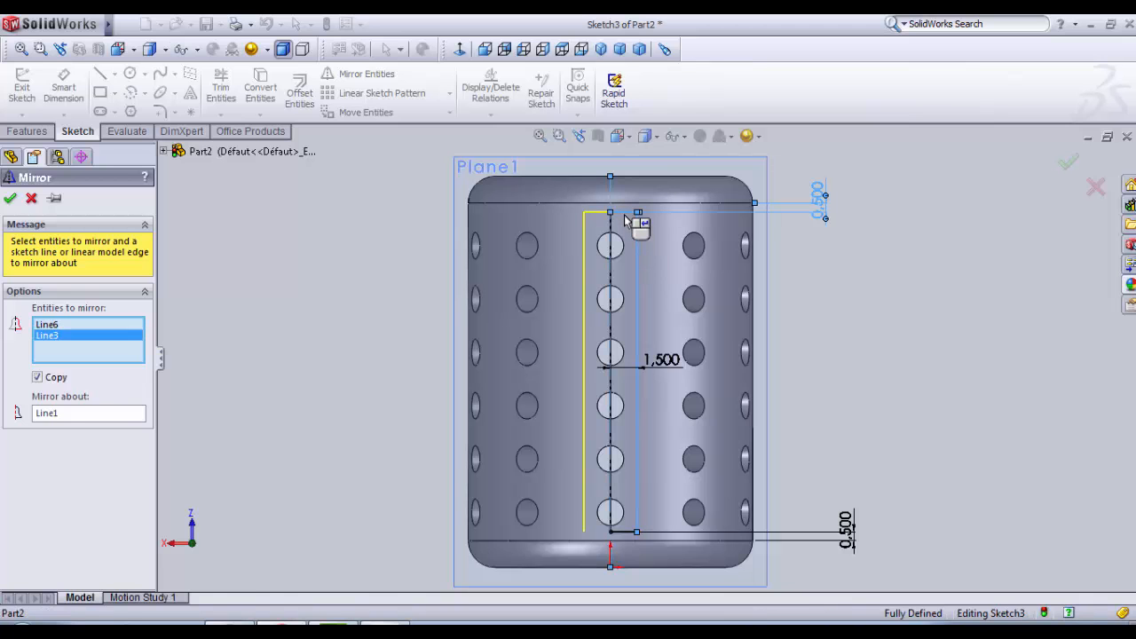
{"action": "left_click", "coordinate": [625, 535]}
{"action": "left_click", "coordinate": [10, 198]}
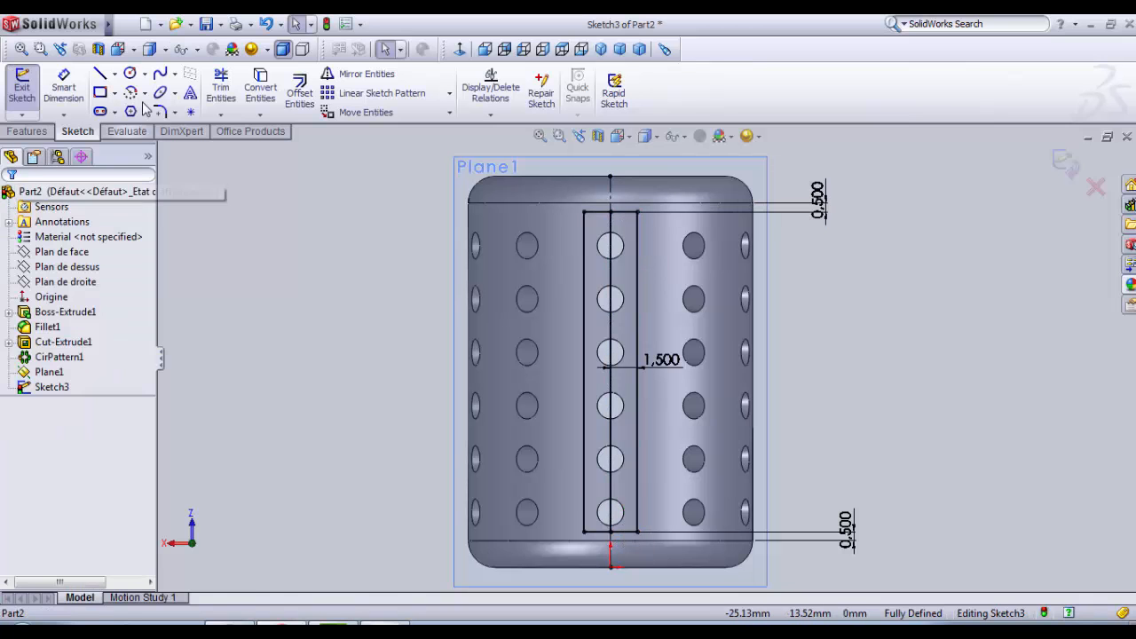
Step: Trim away the rectangle's inner long side and the centerline portion inside the mirrored profile, and exit the sketch
{"action": "left_click", "coordinate": [221, 87]}
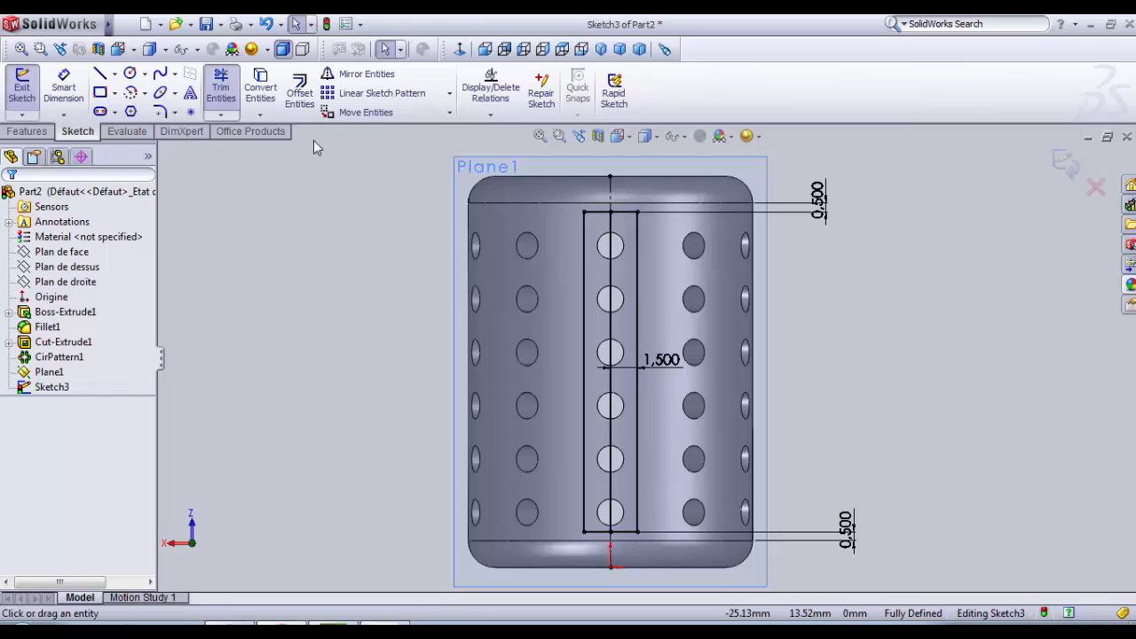
{"action": "left_click", "coordinate": [612, 282]}
{"action": "left_click", "coordinate": [611, 470]}
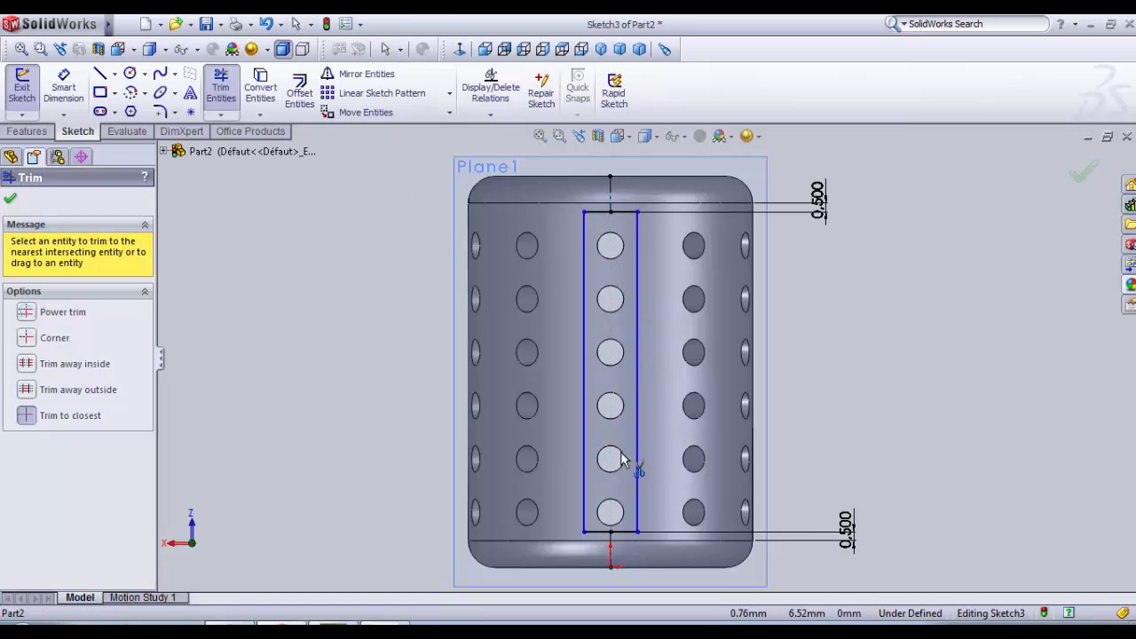
{"action": "scroll", "coordinate": [661, 442], "scroll_direction": "up", "scroll_amount": 2}
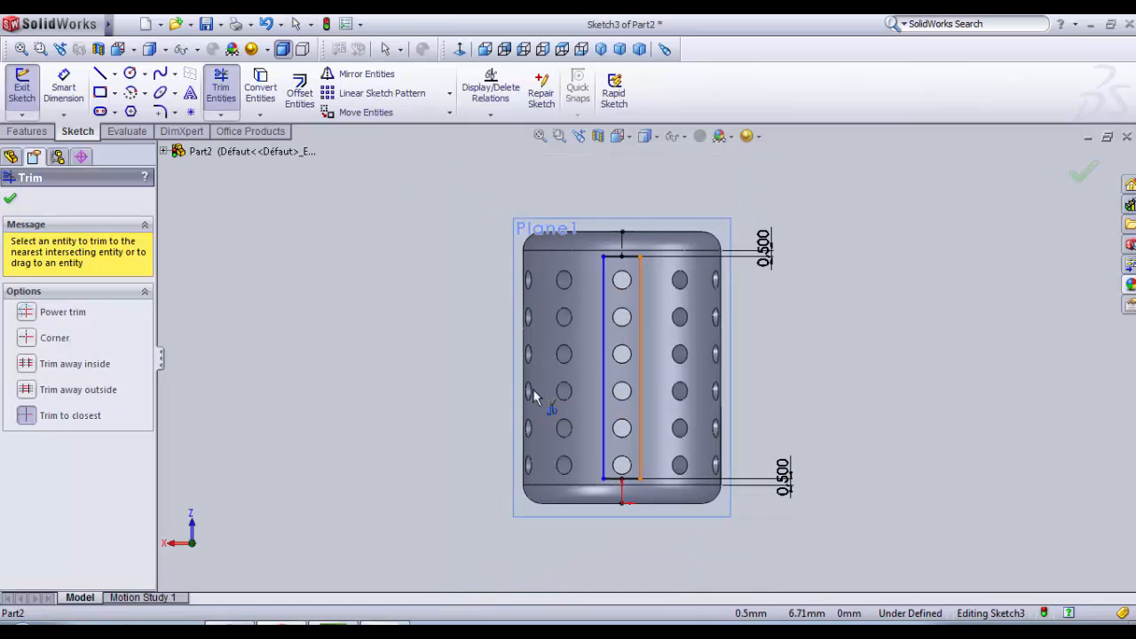
{"action": "left_click", "coordinate": [34, 108]}
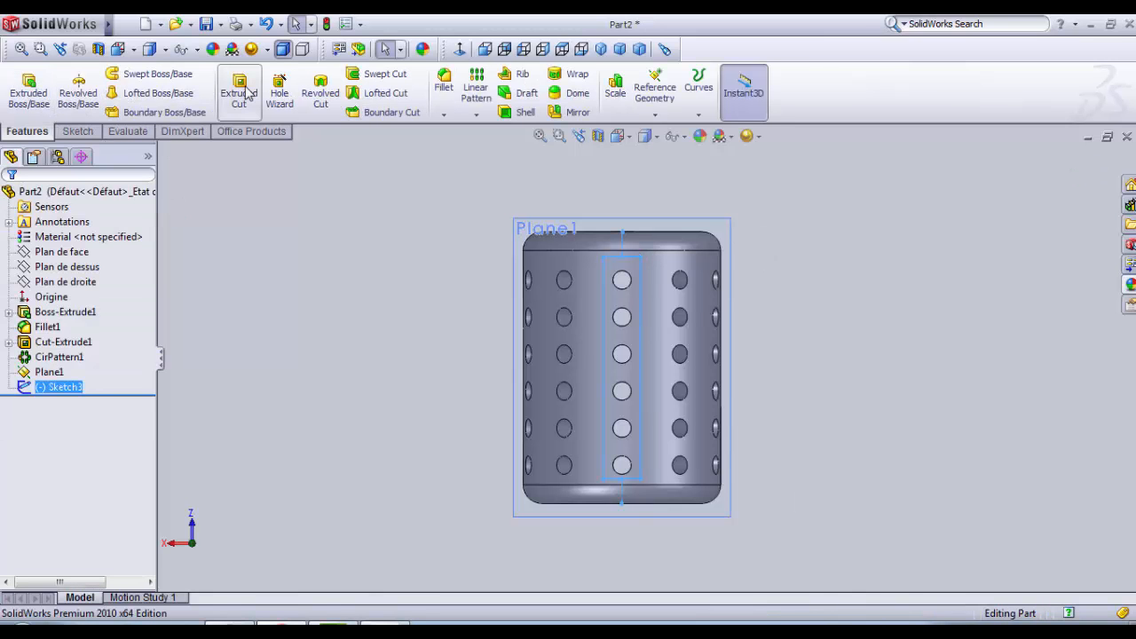
Step: Cut the rectangular profile into the sleeve's outer surface with a blind Extruded Cut 2.2 mm deep from the sketch plane
{"action": "left_click", "coordinate": [247, 93]}
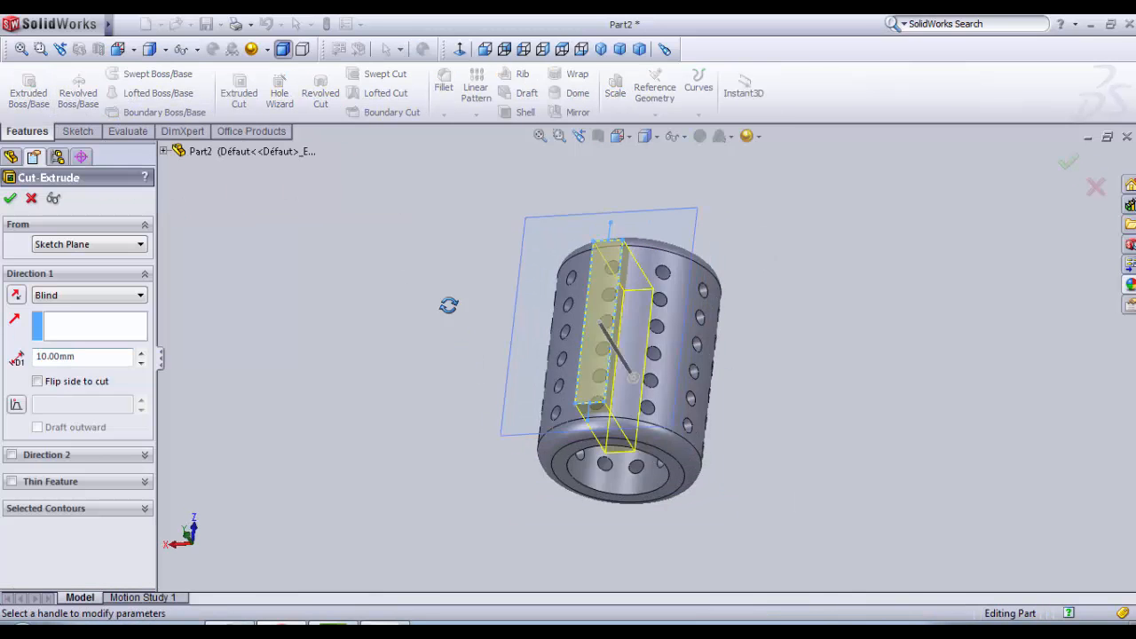
{"action": "scroll", "coordinate": [600, 332], "scroll_direction": "down", "scroll_amount": 5}
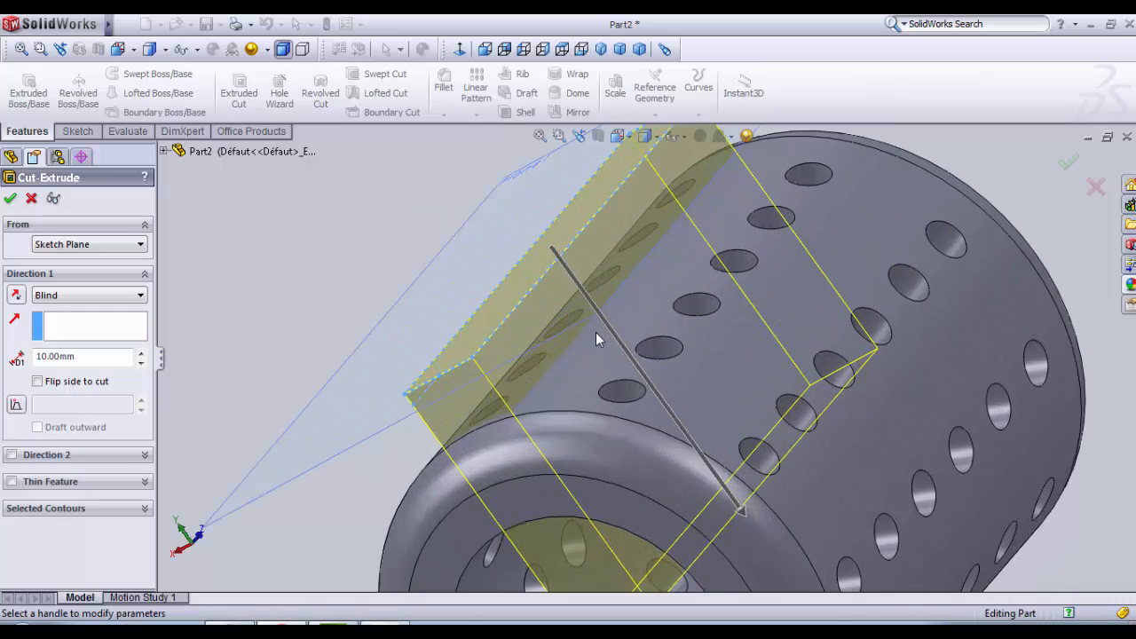
{"action": "scroll", "coordinate": [606, 369], "scroll_direction": "down", "scroll_amount": 1}
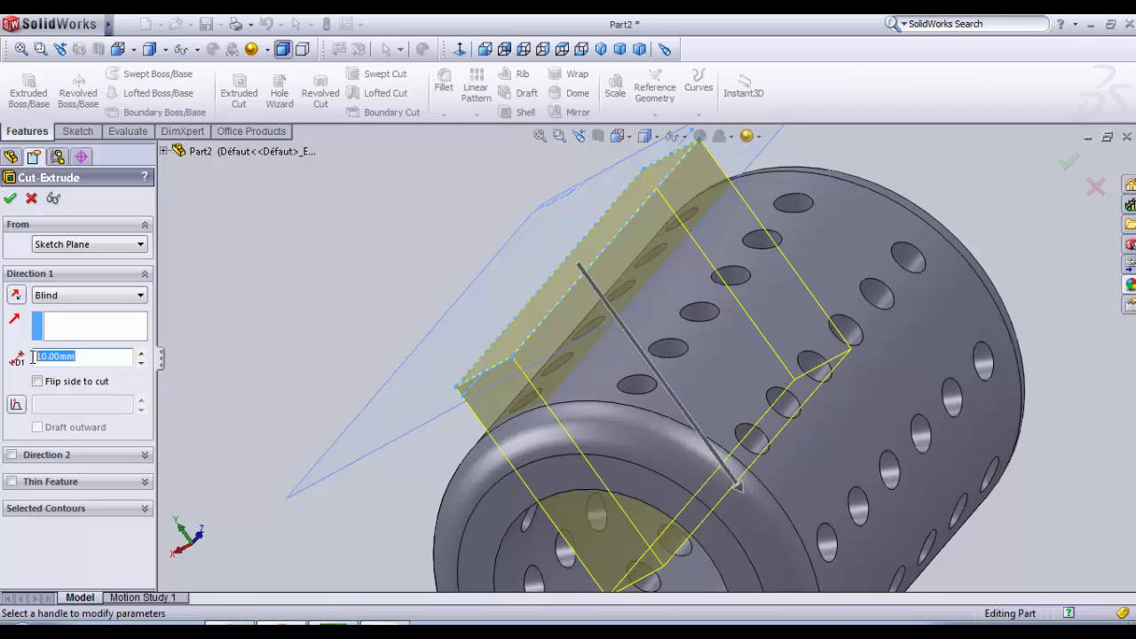
{"action": "key", "text": "Return"}
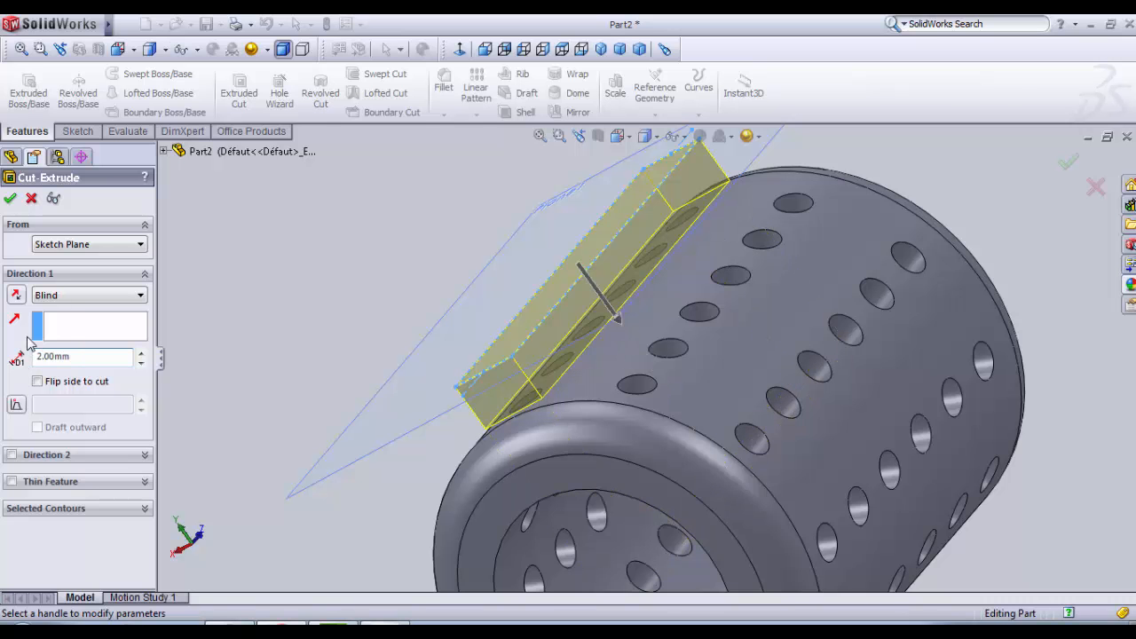
{"action": "mouse_move", "coordinate": [277, 376]}
{"action": "middle_mouse_down"}
{"action": "mouse_move", "coordinate": [296, 299]}
{"action": "mouse_move", "coordinate": [310, 325]}
{"action": "mouse_move", "coordinate": [511, 494]}
{"action": "middle_mouse_up"}
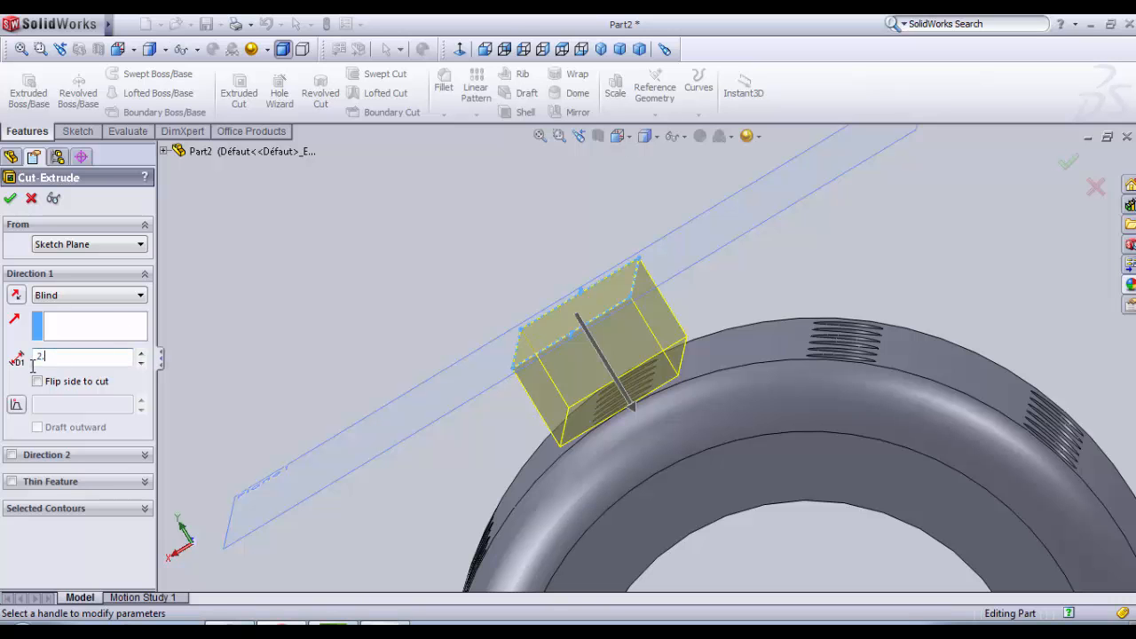
{"action": "key", "text": "Return"}
{"action": "mouse_move", "coordinate": [467, 345]}
{"action": "middle_mouse_down"}
{"action": "mouse_move", "coordinate": [467, 355]}
{"action": "mouse_move", "coordinate": [447, 334]}
{"action": "mouse_move", "coordinate": [474, 347]}
{"action": "middle_mouse_up"}
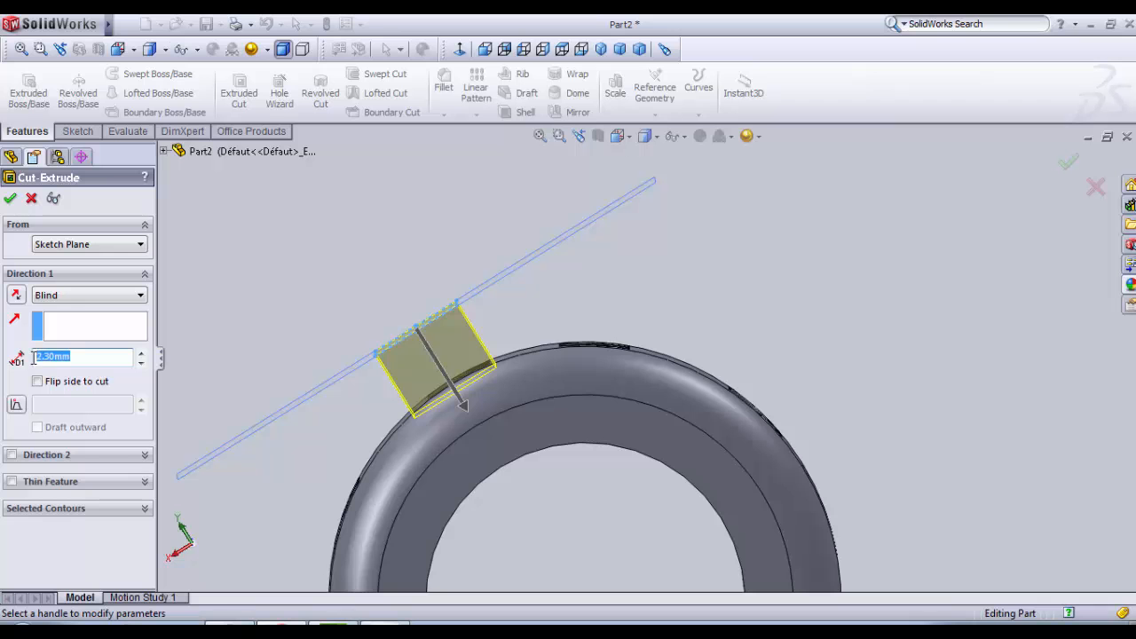
{"action": "key", "text": "Return"}
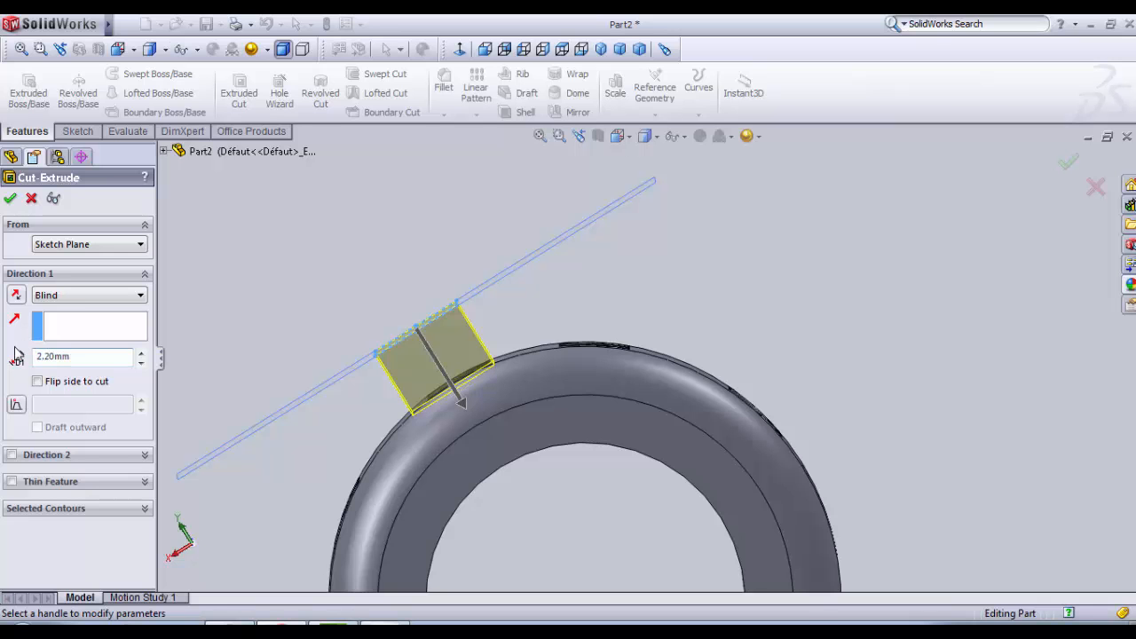
{"action": "key", "text": "Return"}
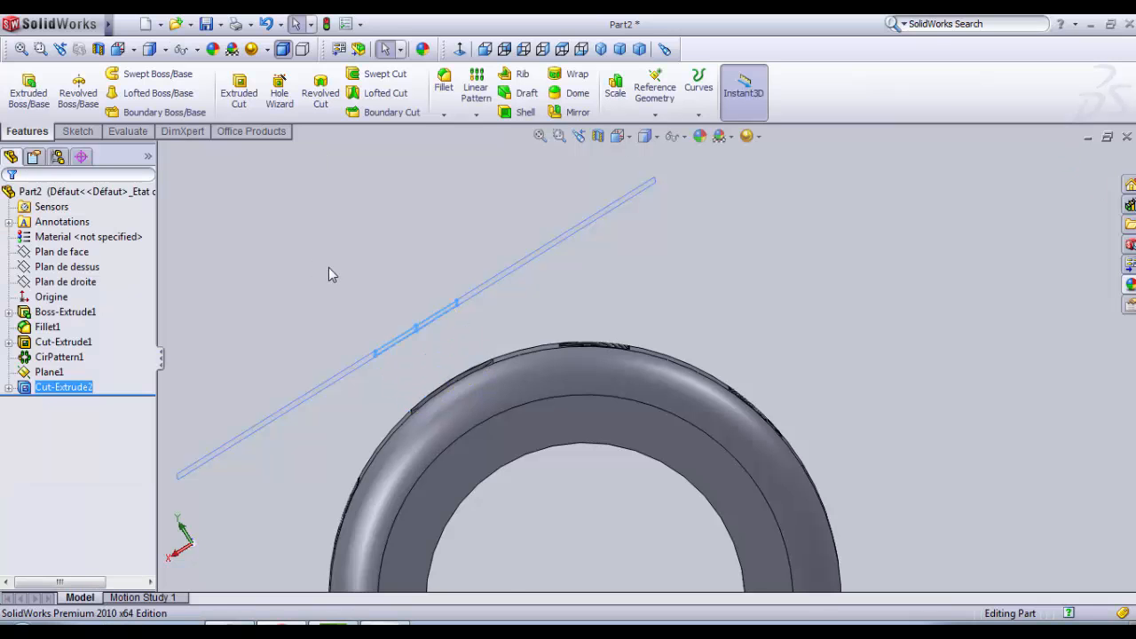
Step: Hide the reference planes in the graphics area and inspect the new flat cut around the row of holes
{"action": "middle_click_drag", "start_coordinate": [329, 267], "coordinate": [401, 427]}
{"action": "scroll", "coordinate": [442, 365], "scroll_direction": "up", "scroll_amount": 3}
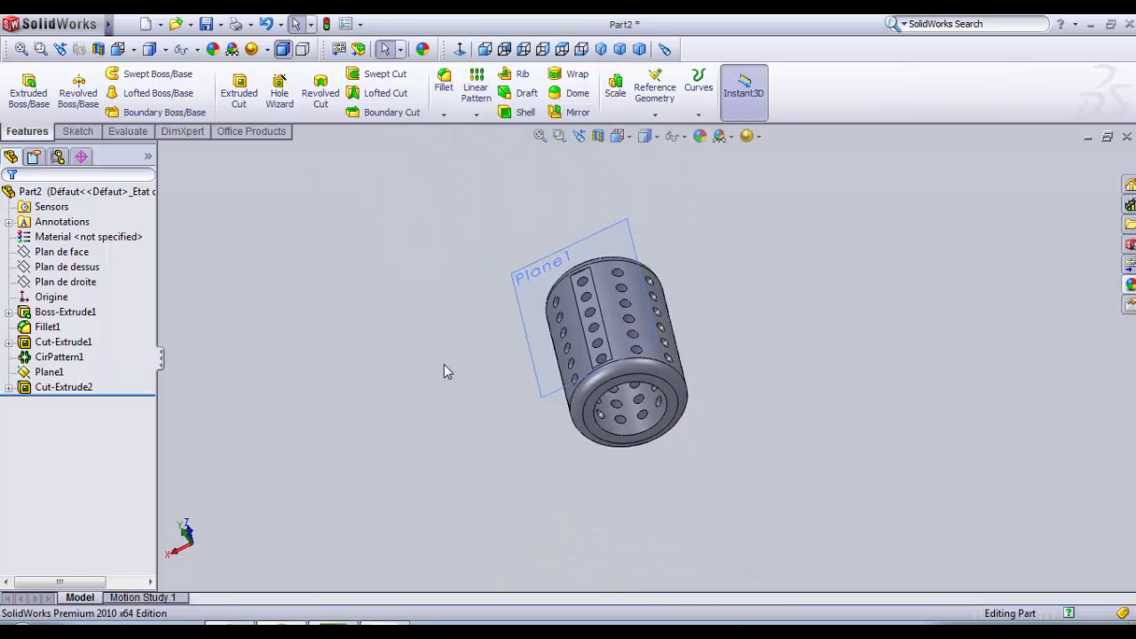
{"action": "scroll", "coordinate": [568, 244], "scroll_direction": "down", "scroll_amount": 2}
{"action": "left_click", "coordinate": [674, 140]}
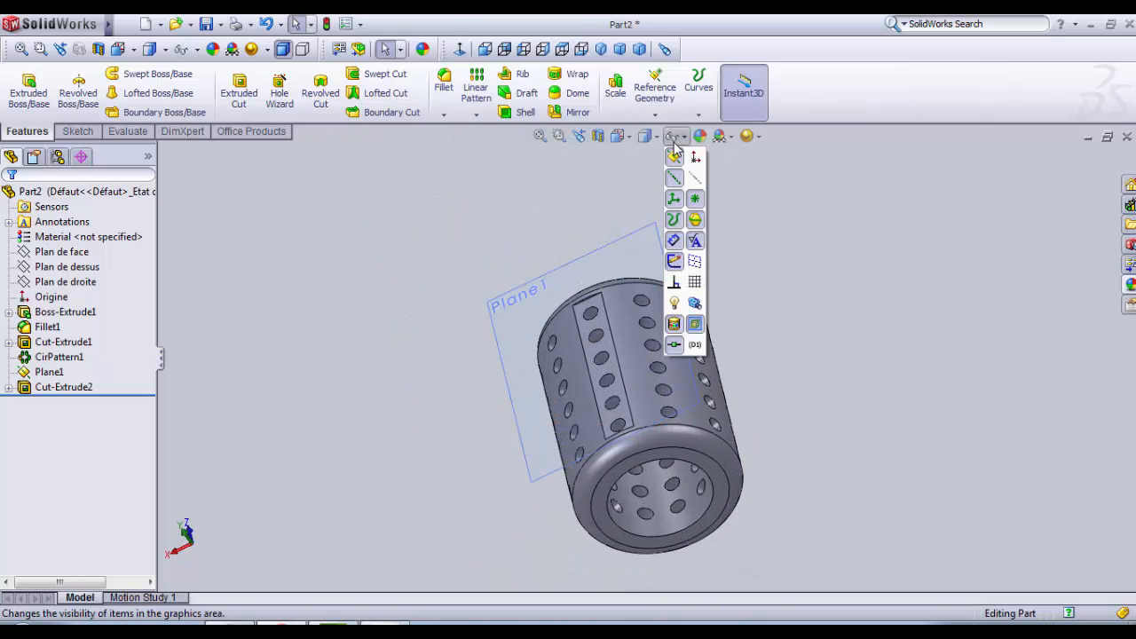
{"action": "left_click", "coordinate": [682, 164]}
{"action": "scroll", "coordinate": [804, 467], "scroll_direction": "up", "scroll_amount": 2}
{"action": "middle_click_drag", "start_coordinate": [790, 473], "coordinate": [756, 500]}
{"action": "scroll", "coordinate": [598, 402], "scroll_direction": "down", "scroll_amount": 4}
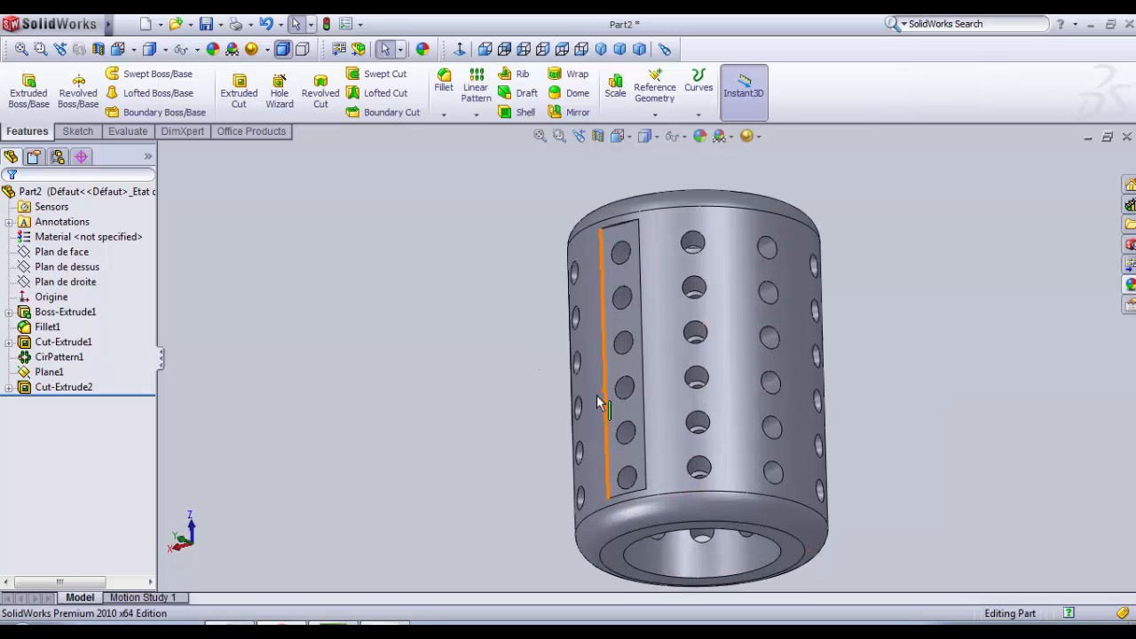
Step: Create a circular pattern of the flat cut about the inner bore face, with 10 equally spaced instances over 360 degrees
{"action": "left_click", "coordinate": [70, 388]}
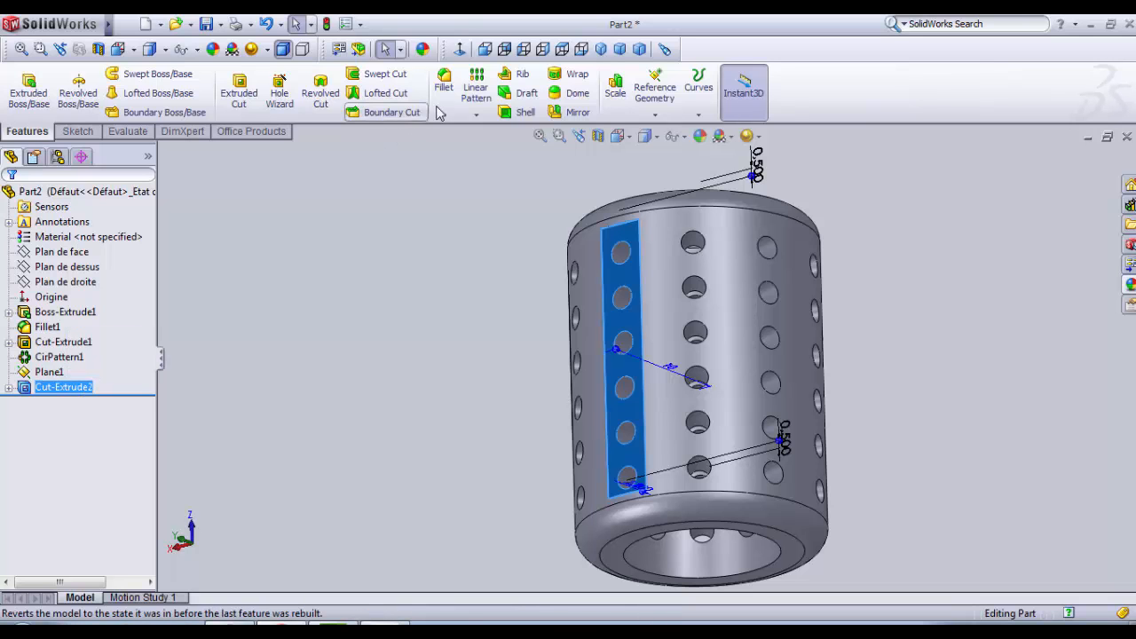
{"action": "left_click", "coordinate": [477, 114]}
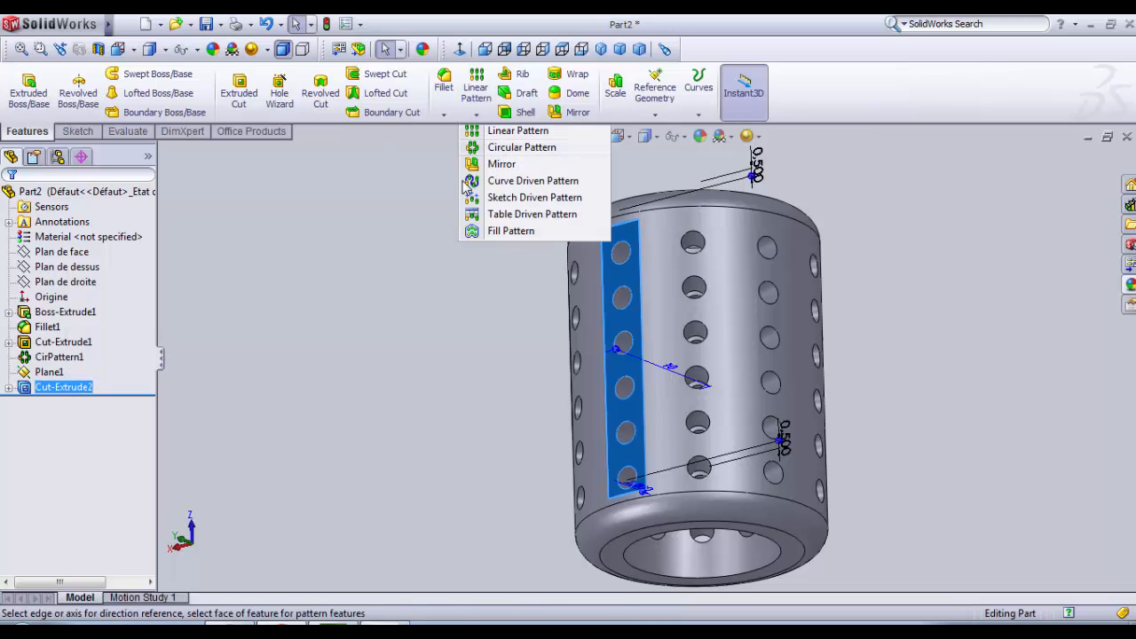
{"action": "left_click", "coordinate": [522, 147]}
{"action": "middle_click_drag", "start_coordinate": [507, 462], "coordinate": [645, 306]}
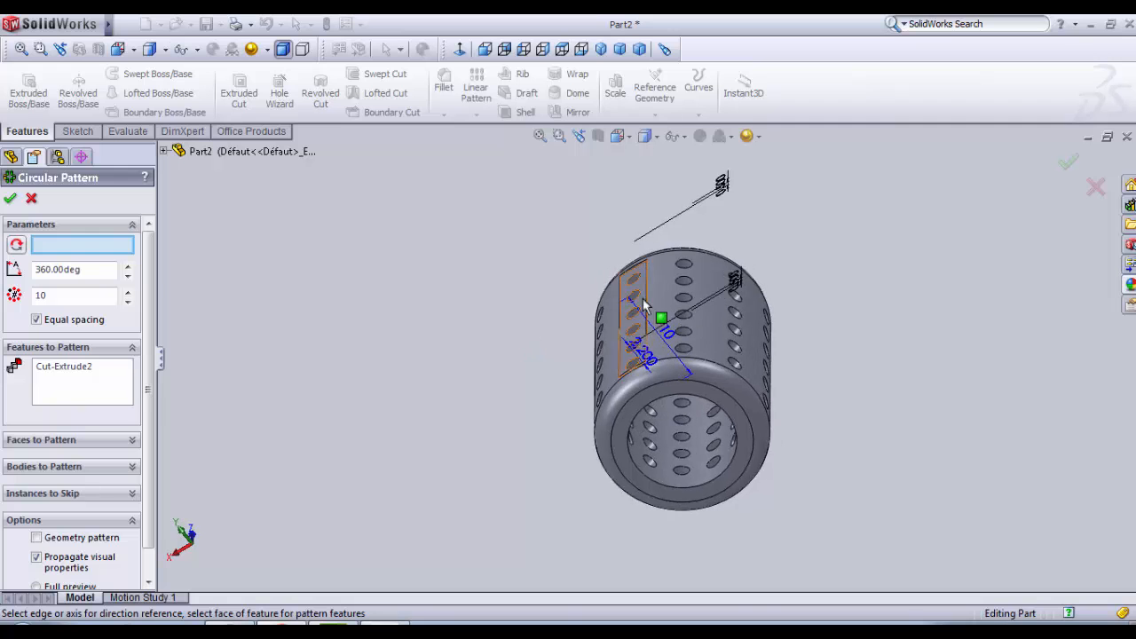
{"action": "scroll", "coordinate": [645, 306], "scroll_direction": "down", "scroll_amount": 5}
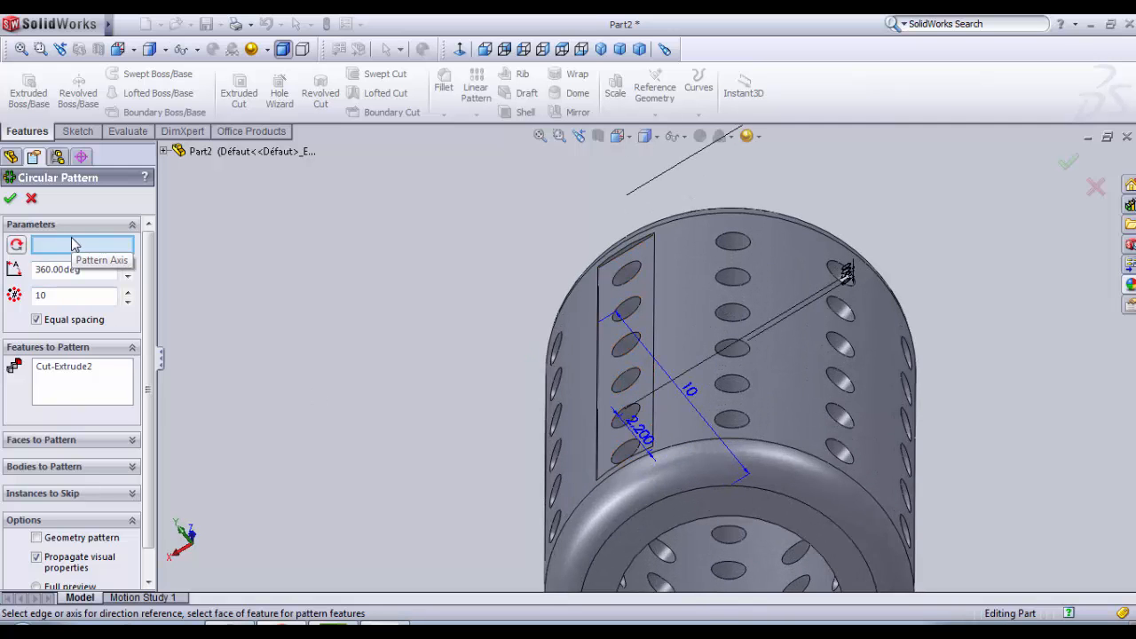
{"action": "scroll", "coordinate": [712, 577], "scroll_direction": "up", "scroll_amount": 3}
{"action": "left_click", "coordinate": [728, 521]}
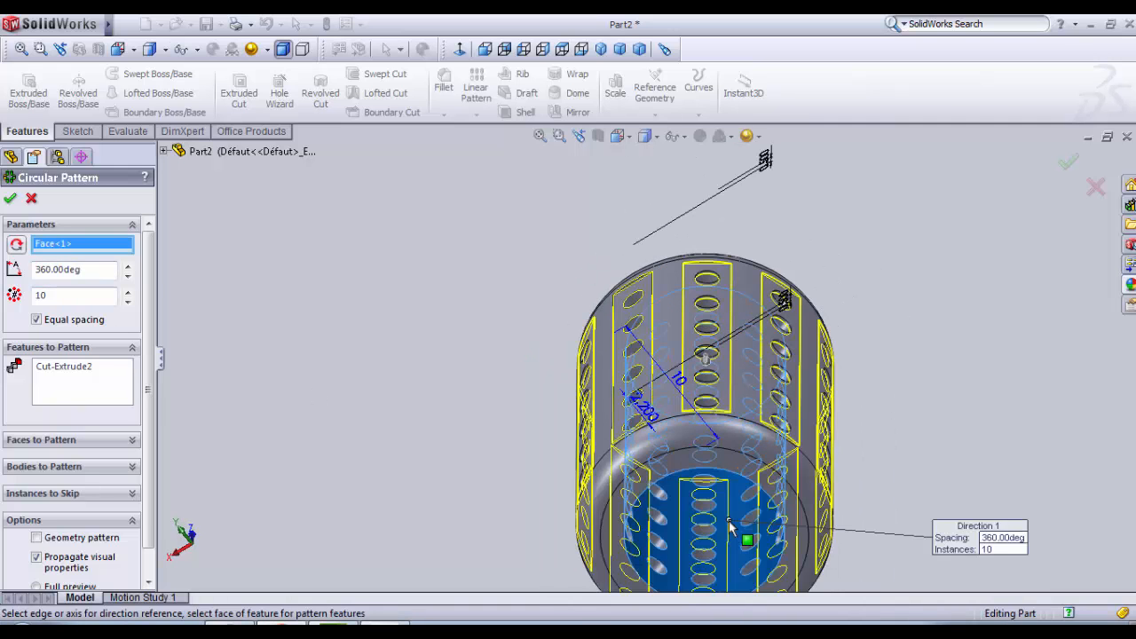
{"action": "mouse_move", "coordinate": [729, 520]}
{"action": "middle_mouse_down"}
{"action": "mouse_move", "coordinate": [714, 515]}
{"action": "mouse_move", "coordinate": [721, 505]}
{"action": "middle_mouse_up"}
{"action": "scroll", "coordinate": [727, 469], "scroll_direction": "up", "scroll_amount": 4}
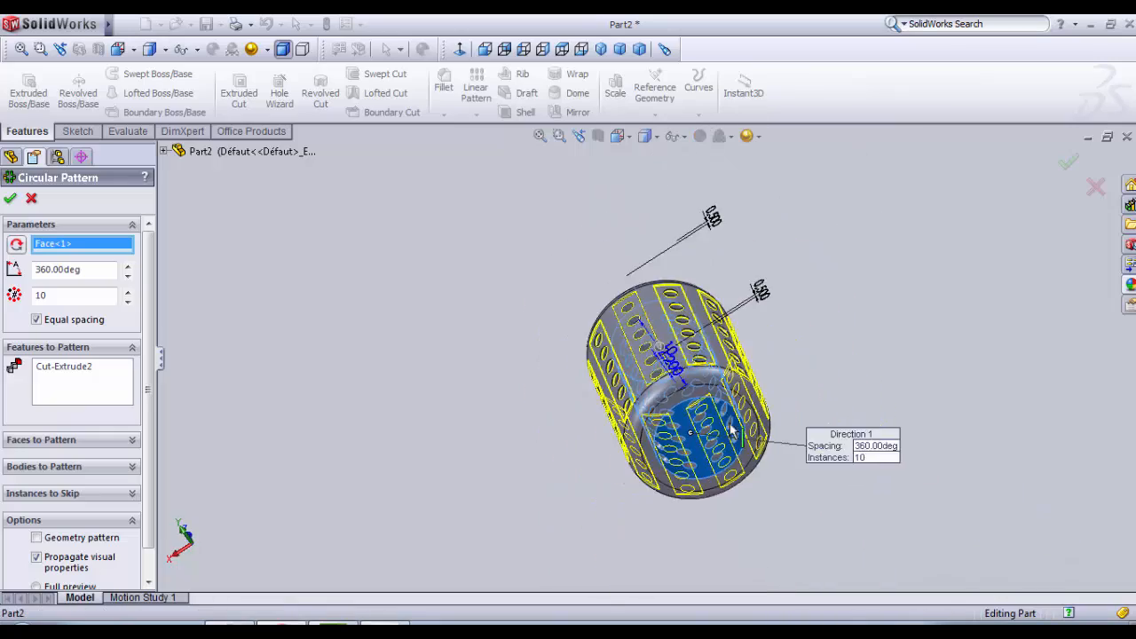
{"action": "scroll", "coordinate": [736, 424], "scroll_direction": "down", "scroll_amount": 4}
{"action": "middle_click_drag", "start_coordinate": [739, 418], "coordinate": [728, 391]}
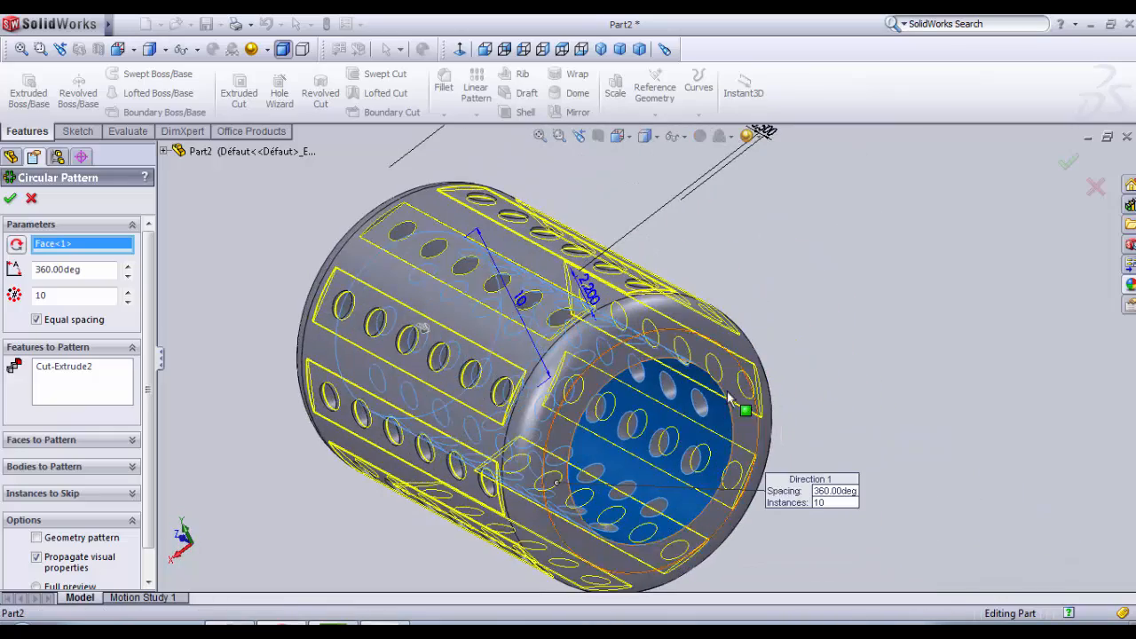
{"action": "scroll", "coordinate": [727, 391], "scroll_direction": "up", "scroll_amount": 3}
{"action": "scroll", "coordinate": [544, 345], "scroll_direction": "down", "scroll_amount": 3}
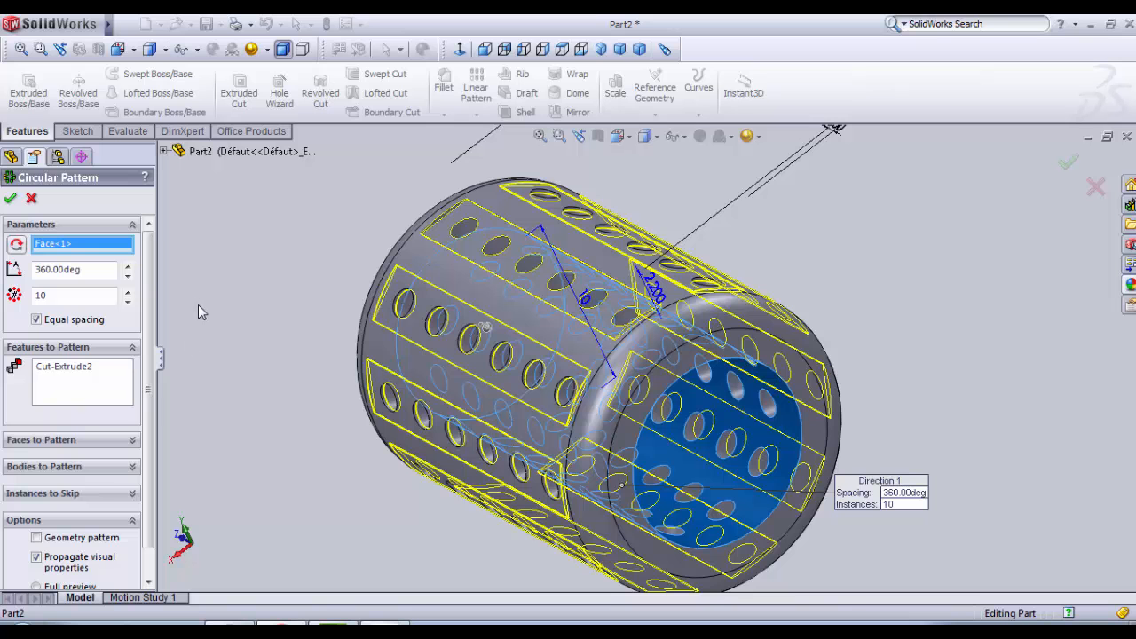
{"action": "left_click", "coordinate": [12, 201]}
Step: Examine the patterned flat cuts and their hole rows around the outside of the sleeve
{"action": "scroll", "coordinate": [330, 474], "scroll_direction": "up", "scroll_amount": 3}
{"action": "middle_click_drag", "start_coordinate": [330, 474], "coordinate": [954, 297]}
{"action": "scroll", "coordinate": [784, 277], "scroll_direction": "down", "scroll_amount": 5}
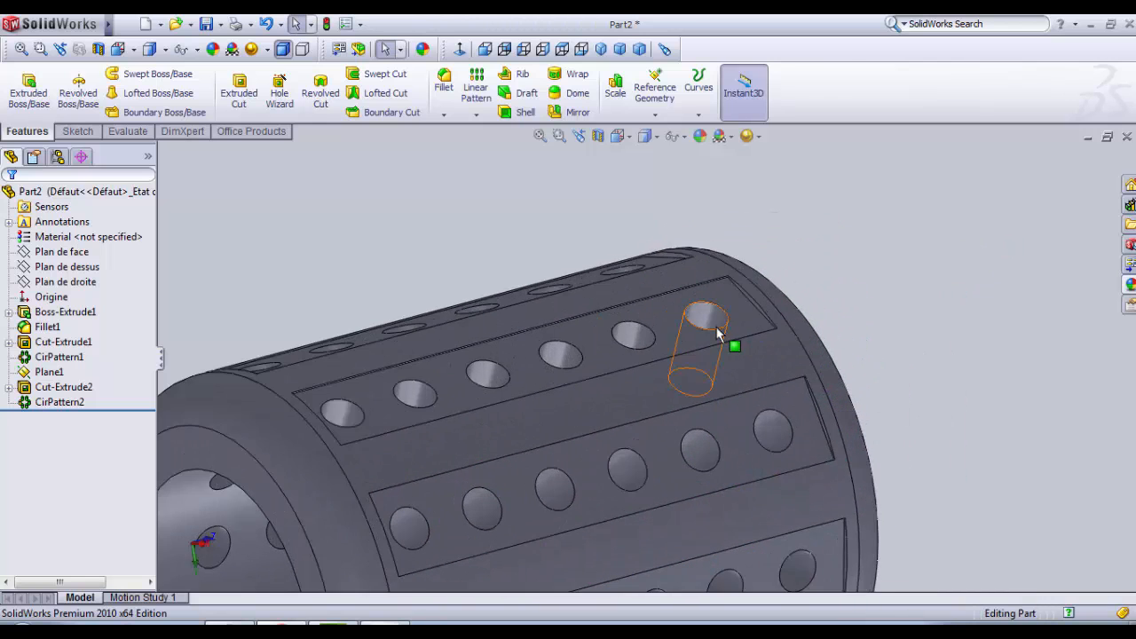
{"action": "scroll", "coordinate": [716, 326], "scroll_direction": "up", "scroll_amount": 3}
{"action": "scroll", "coordinate": [520, 350], "scroll_direction": "down", "scroll_amount": 6}
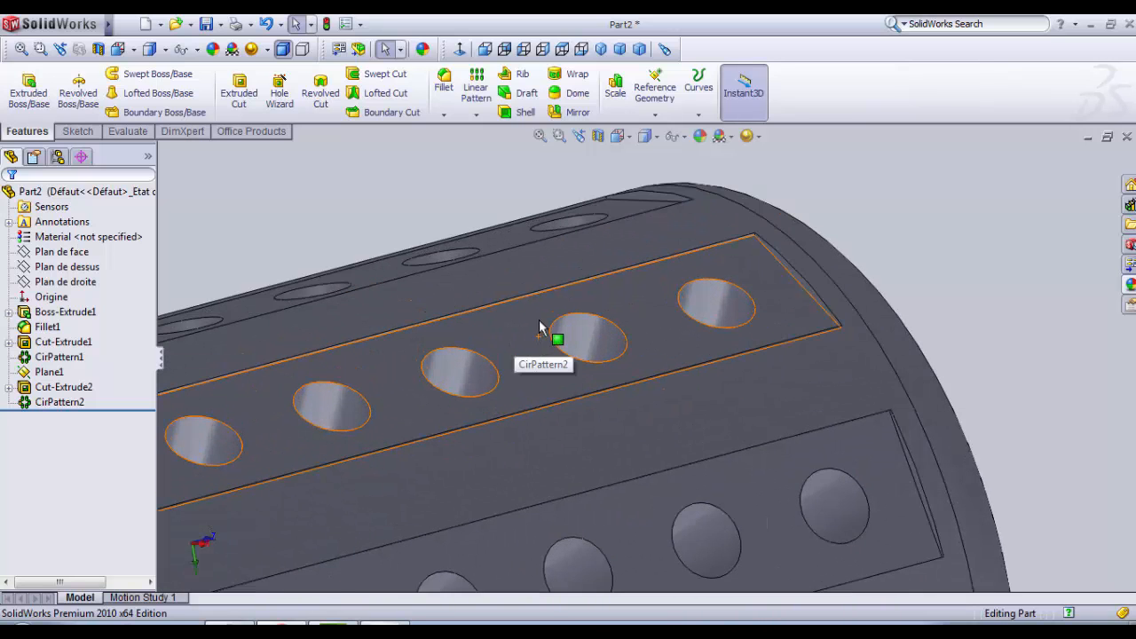
{"action": "scroll", "coordinate": [539, 327], "scroll_direction": "up", "scroll_amount": 6}
{"action": "middle_click_drag", "start_coordinate": [558, 322], "coordinate": [553, 282]}
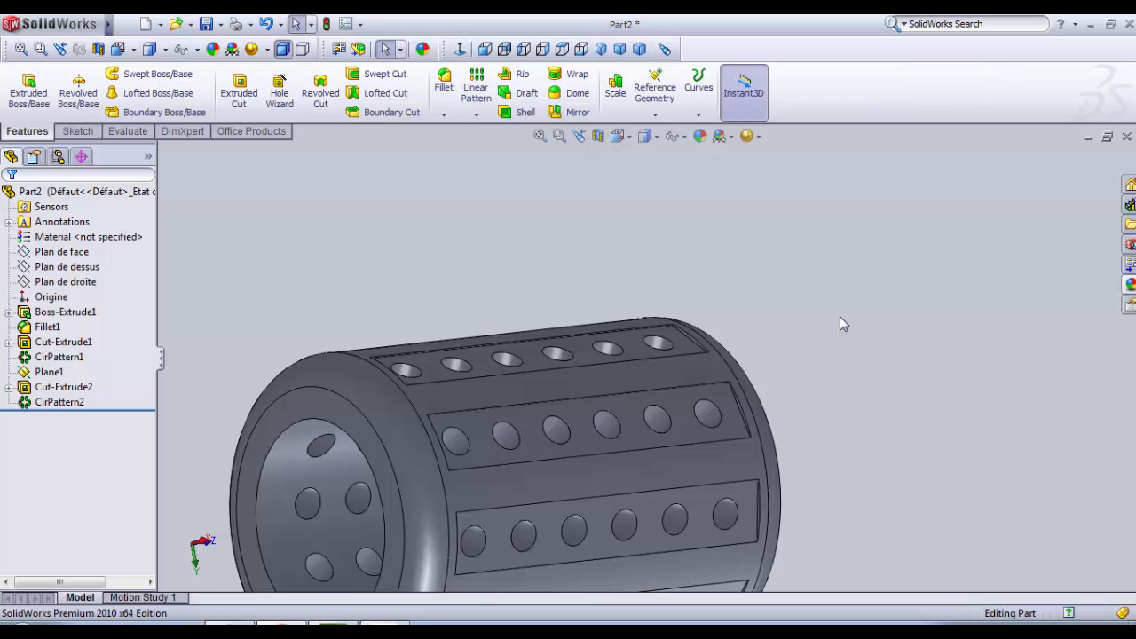
{"action": "scroll", "coordinate": [833, 335], "scroll_direction": "up", "scroll_amount": 2}
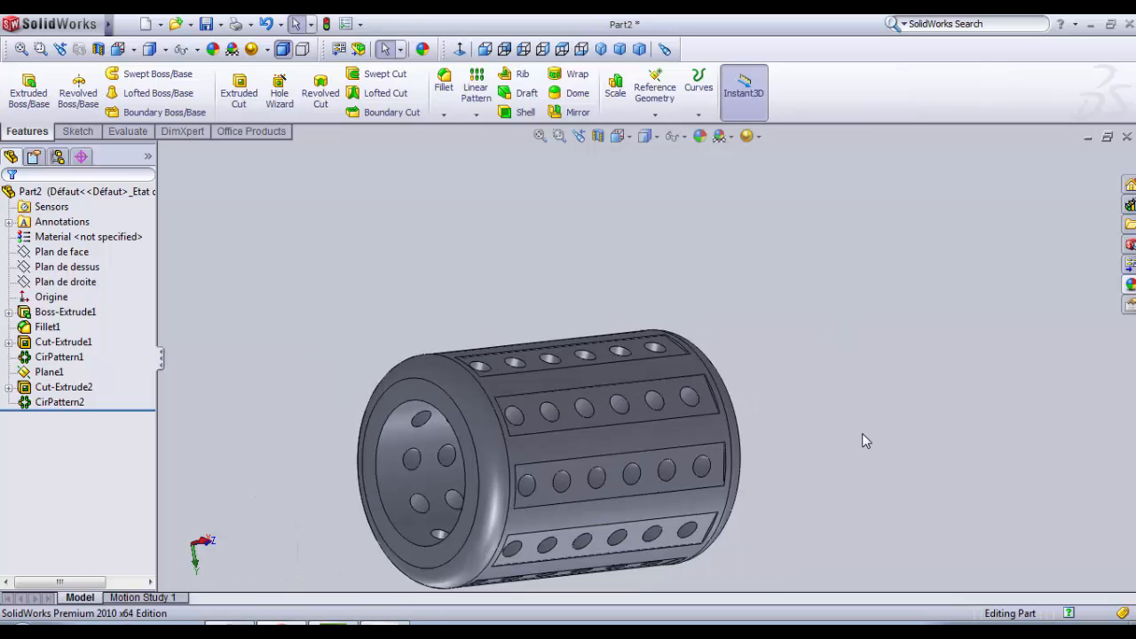
Step: Start a new sketch on the Plan de droite plane and view it straight on
{"action": "middle_click_drag", "start_coordinate": [862, 433], "coordinate": [894, 400]}
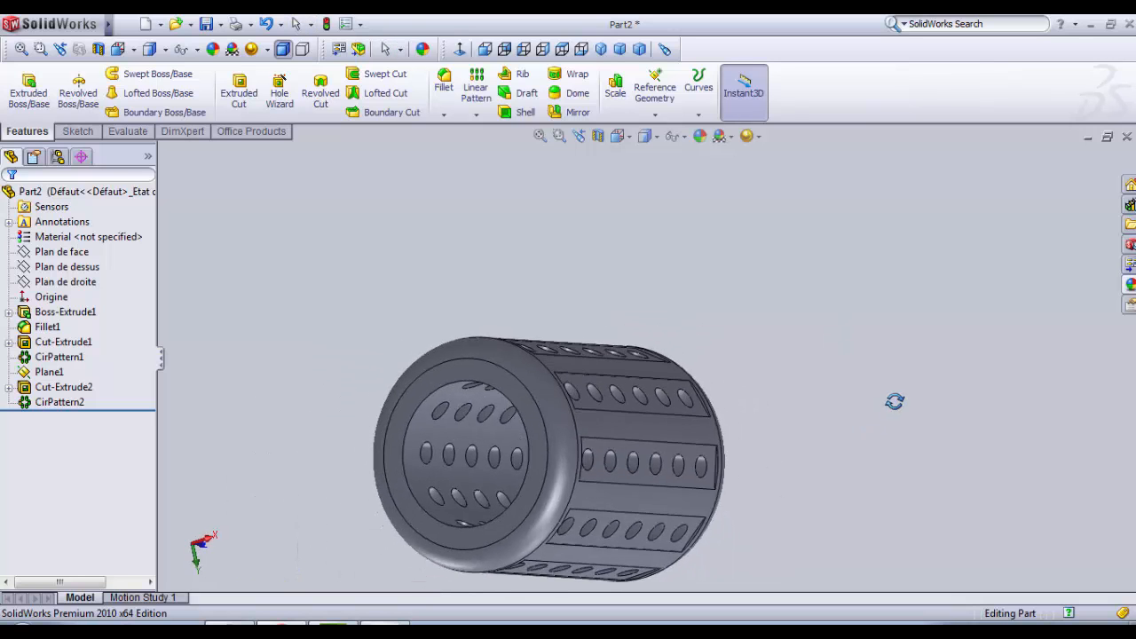
{"action": "left_click", "coordinate": [57, 282]}
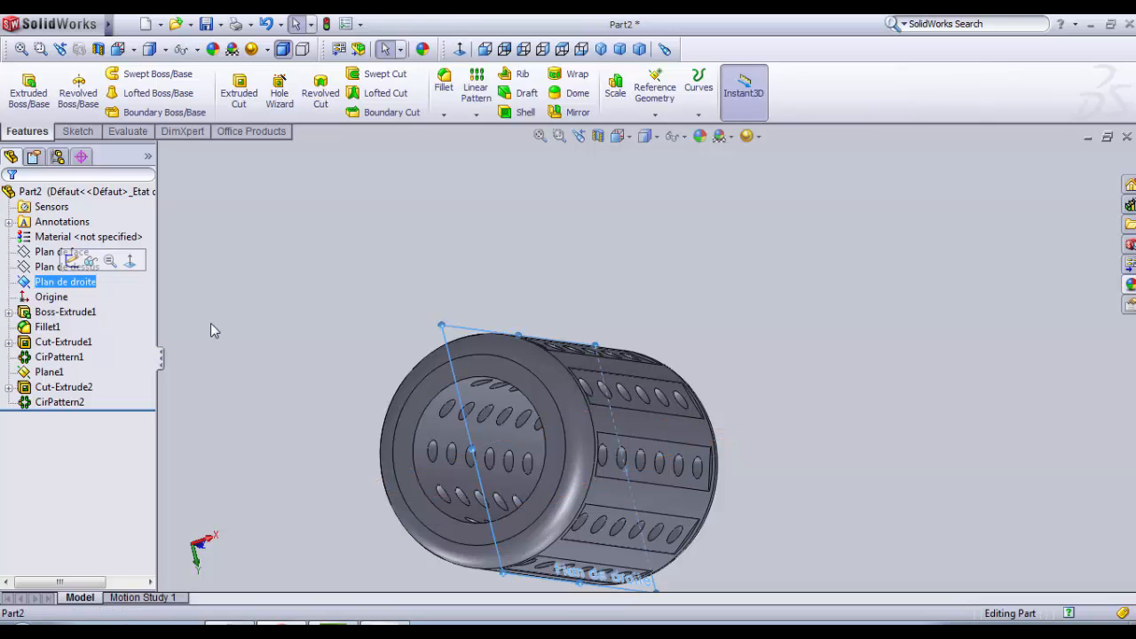
{"action": "middle_click_drag", "start_coordinate": [284, 408], "coordinate": [259, 410]}
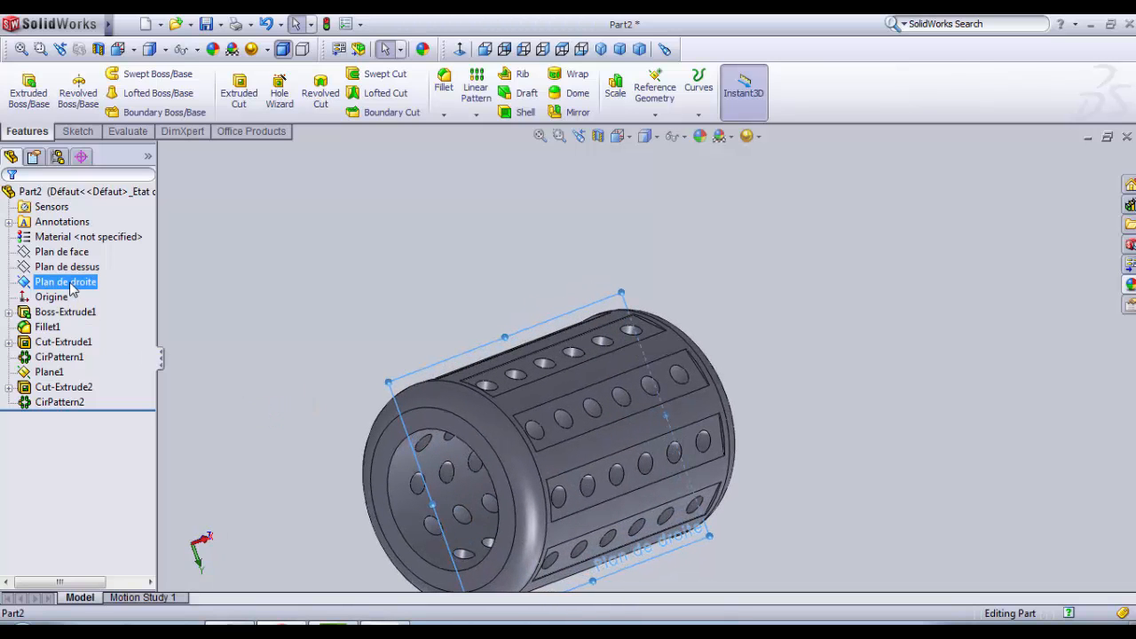
{"action": "left_click", "coordinate": [228, 301]}
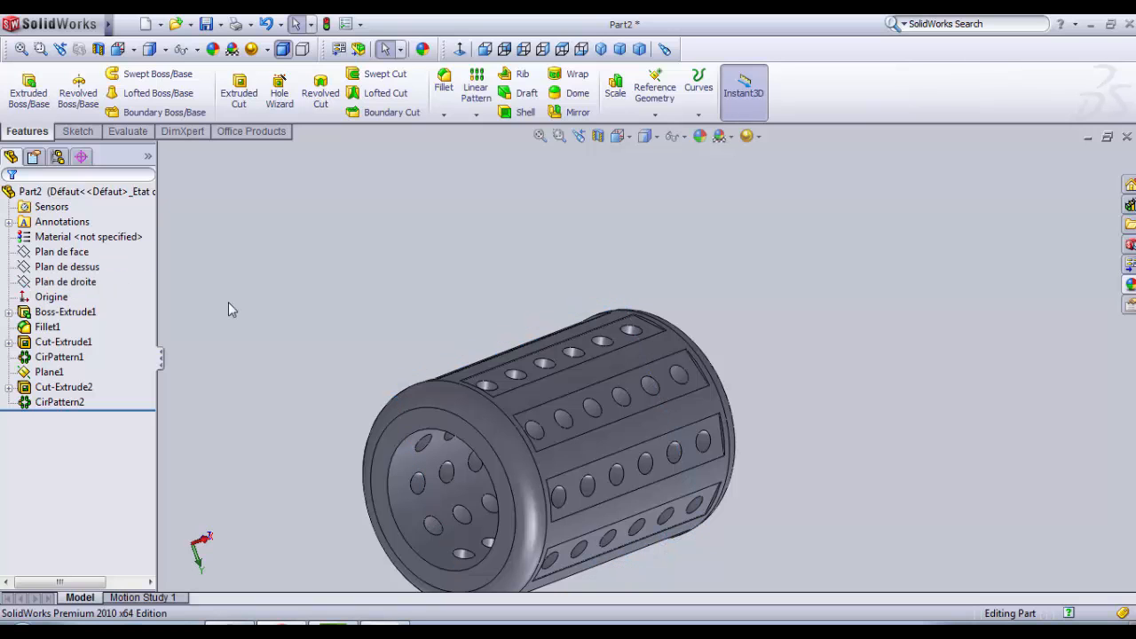
{"action": "left_click", "coordinate": [73, 282]}
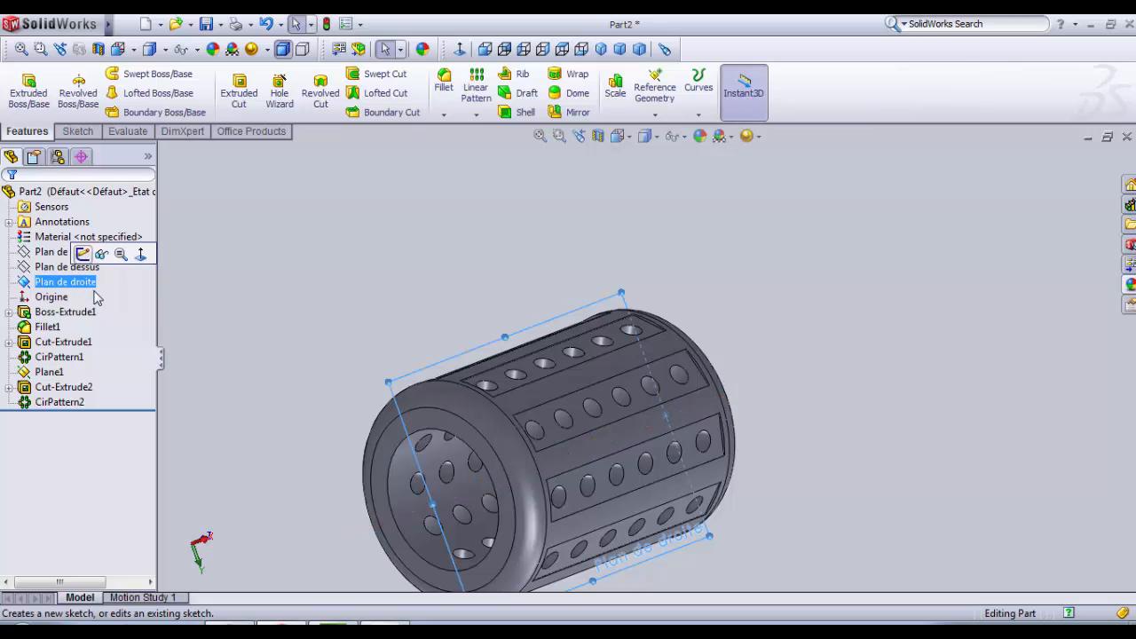
{"action": "left_click", "coordinate": [82, 254]}
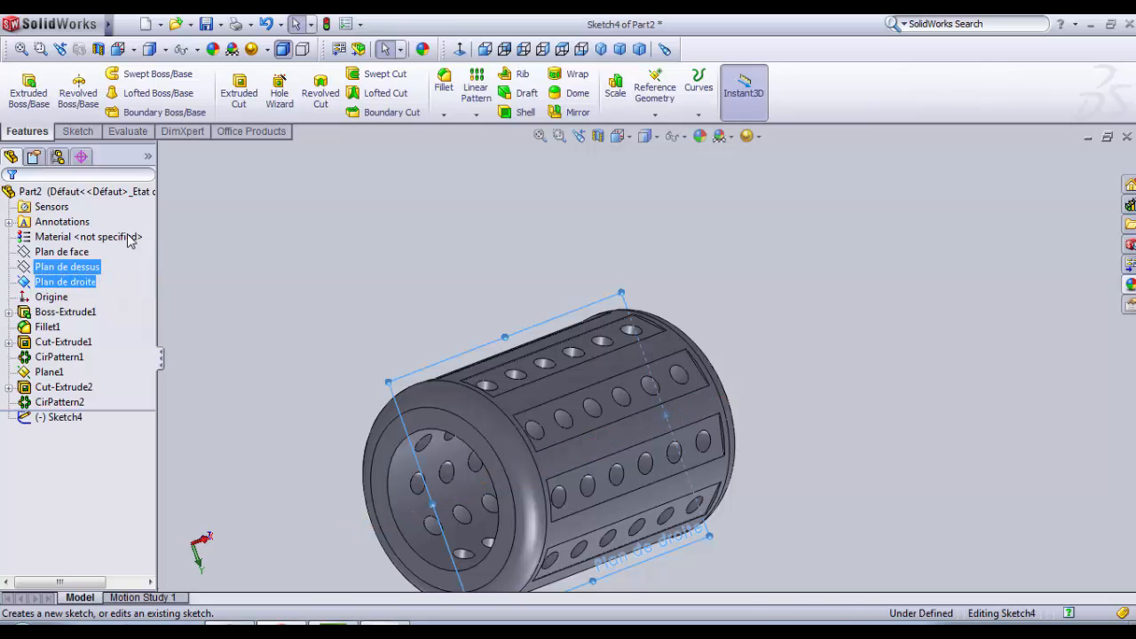
{"action": "left_click", "coordinate": [460, 48]}
{"action": "scroll", "coordinate": [553, 213], "scroll_direction": "up", "scroll_amount": 3}
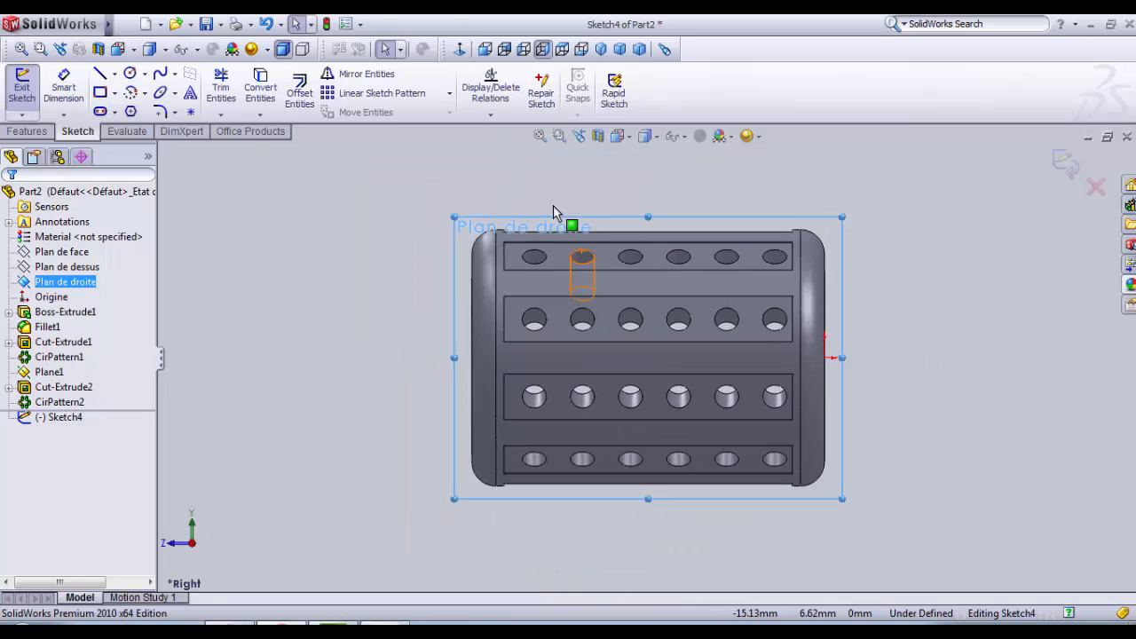
Step: Sketch a vertical centerline about 1.8 mm long, upward from the top of the first hole in the upper row
{"action": "scroll", "coordinate": [563, 280], "scroll_direction": "down", "scroll_amount": 8}
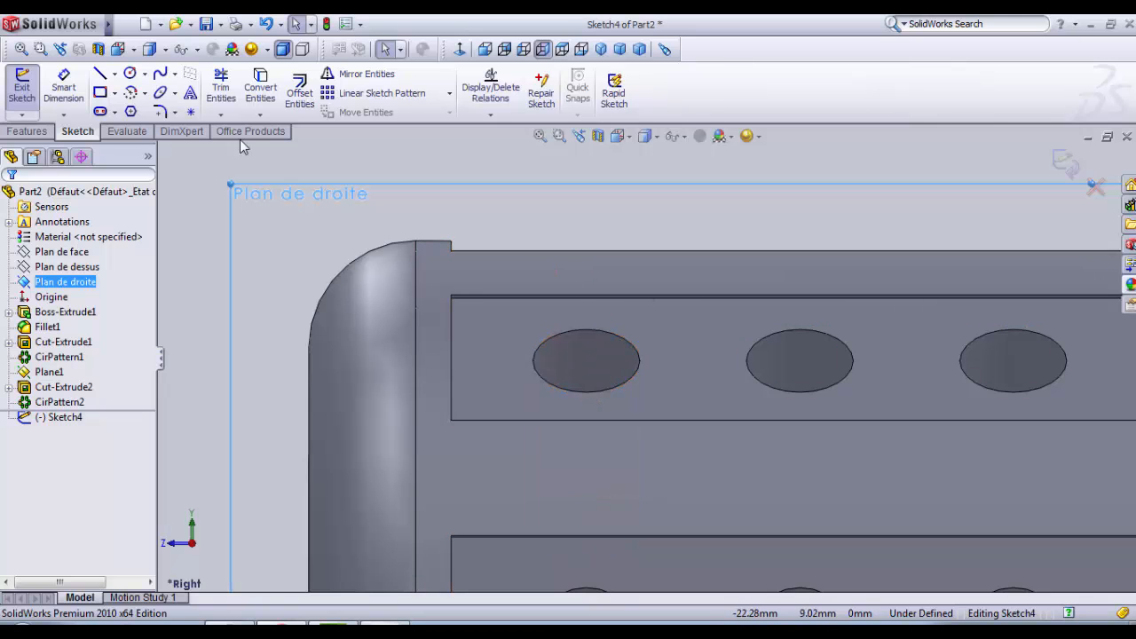
{"action": "left_click", "coordinate": [115, 74]}
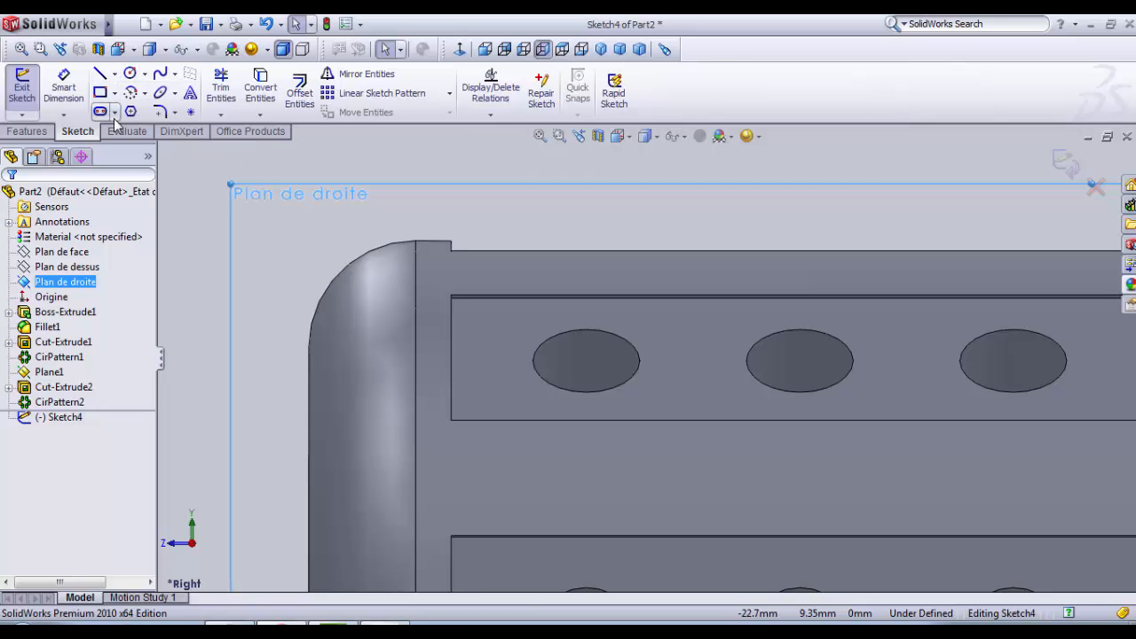
{"action": "left_click", "coordinate": [116, 76]}
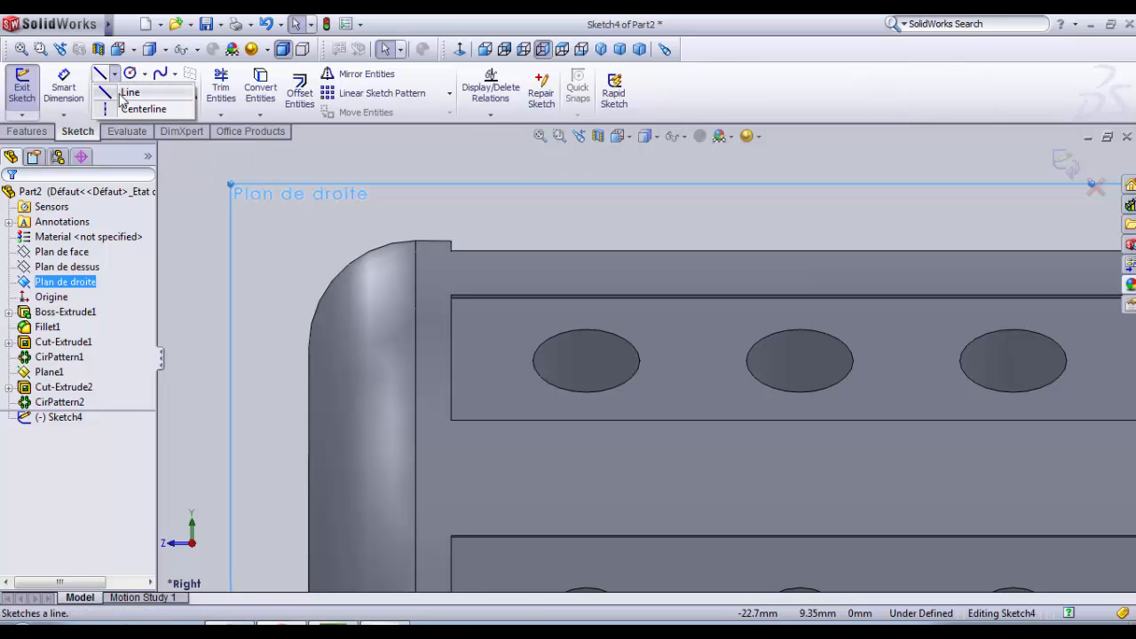
{"action": "left_click", "coordinate": [125, 109]}
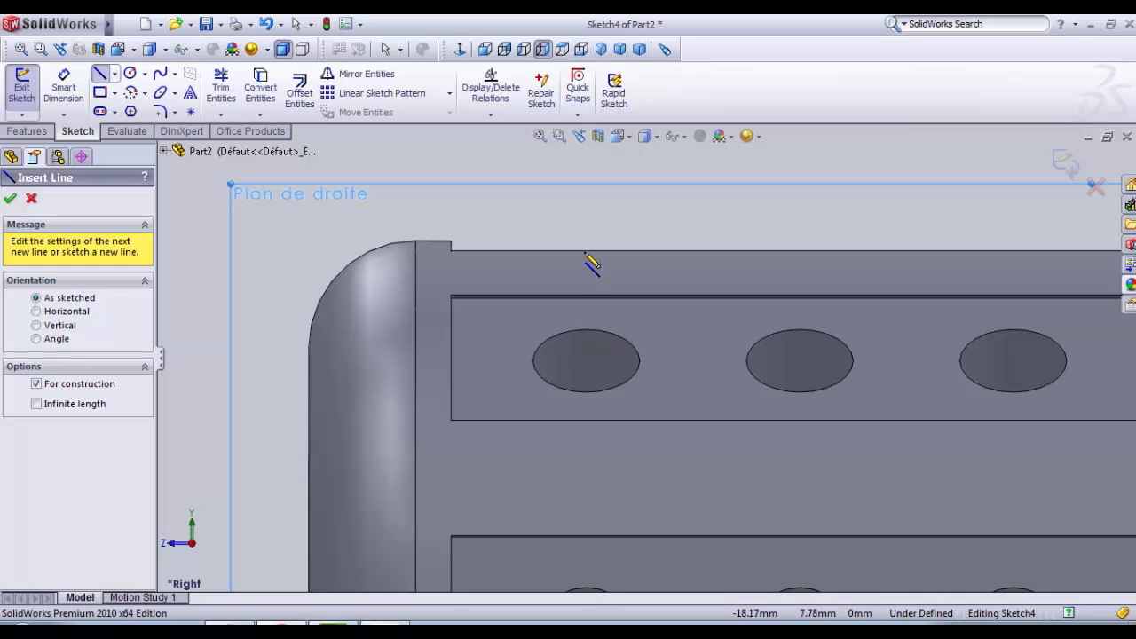
{"action": "left_click", "coordinate": [587, 330]}
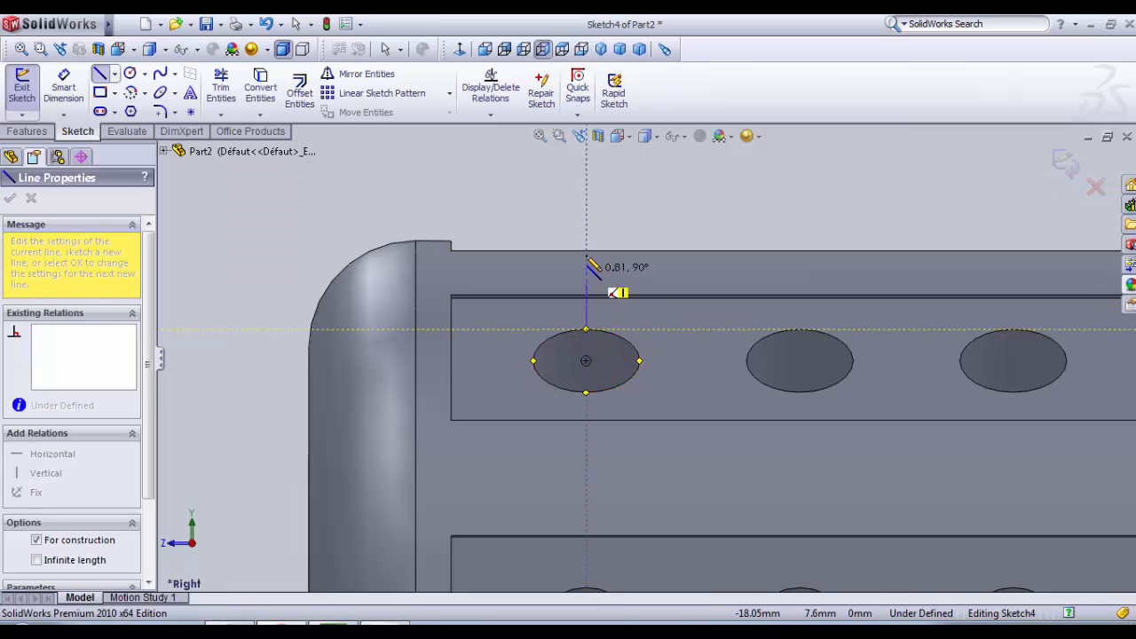
{"action": "left_click", "coordinate": [586, 204]}
{"action": "key", "text": "Escape"}
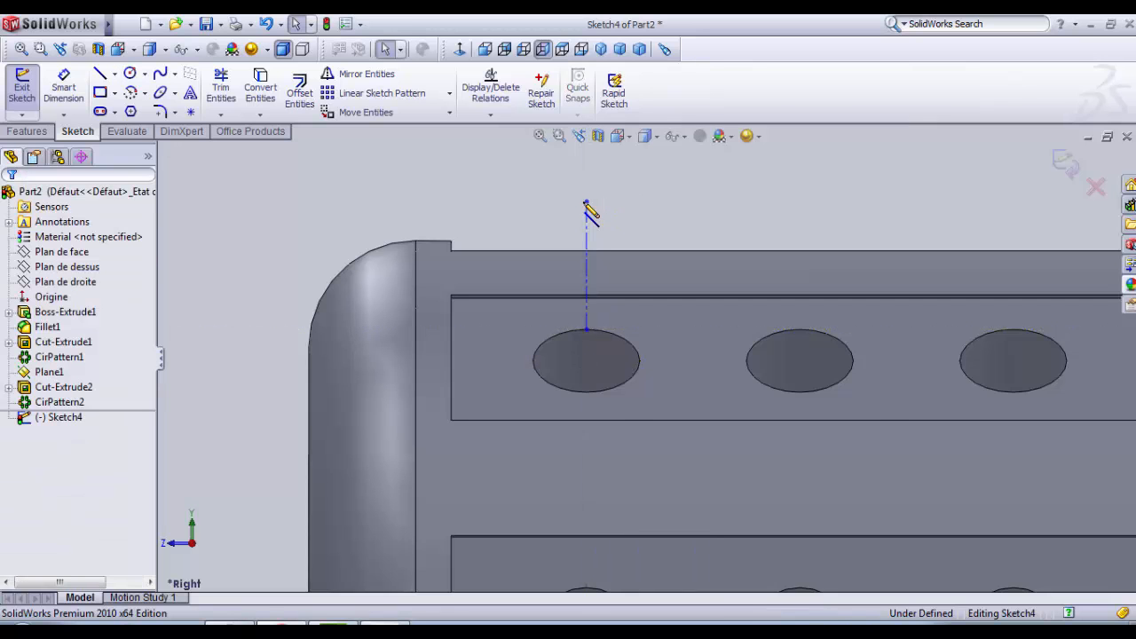
Step: Sketch a circle of about 0.79 mm radius centred on the vertical centerline above the first hole
{"action": "scroll", "coordinate": [568, 187], "scroll_direction": "down", "scroll_amount": 1}
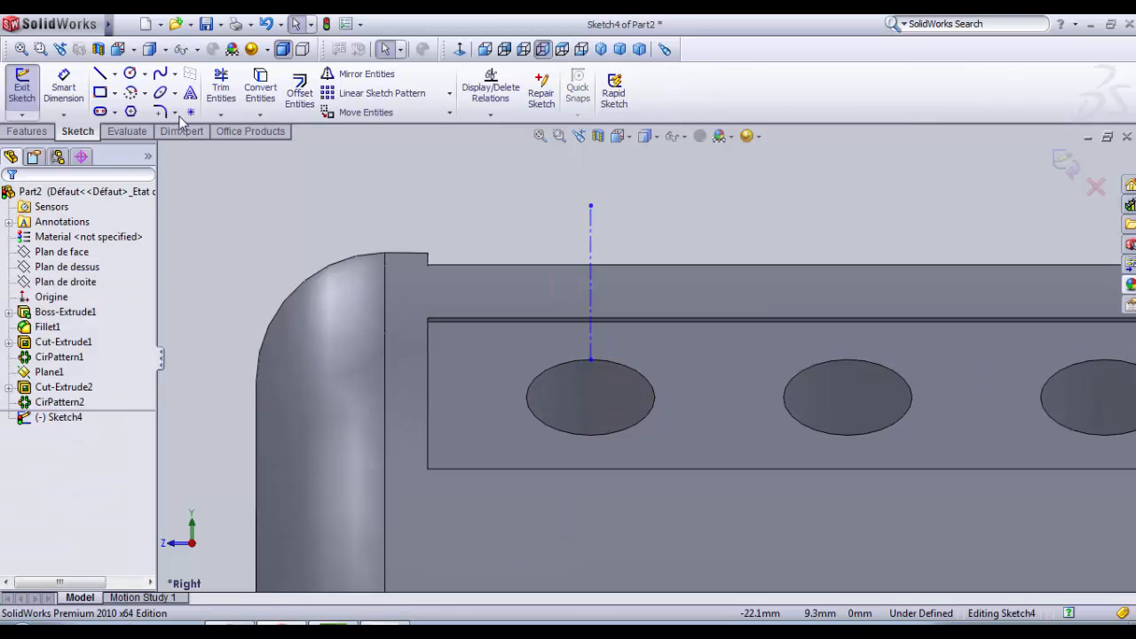
{"action": "left_click", "coordinate": [130, 76]}
{"action": "left_click", "coordinate": [590, 306]}
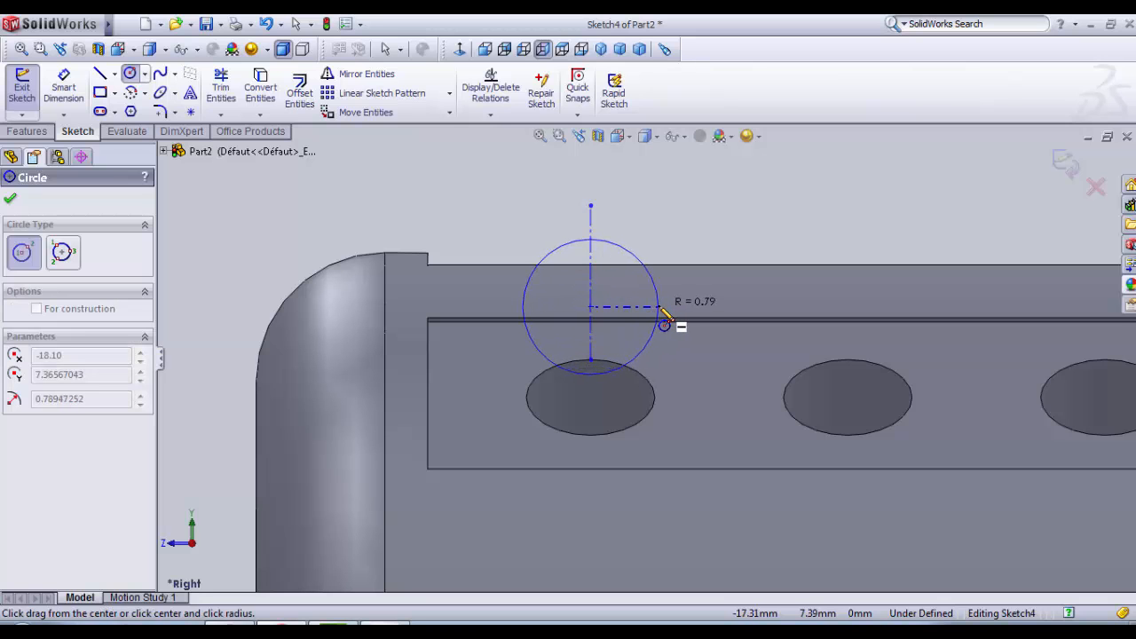
{"action": "left_click", "coordinate": [663, 311]}
{"action": "key", "text": "Escape"}
{"action": "scroll", "coordinate": [600, 292], "scroll_direction": "up", "scroll_amount": 2}
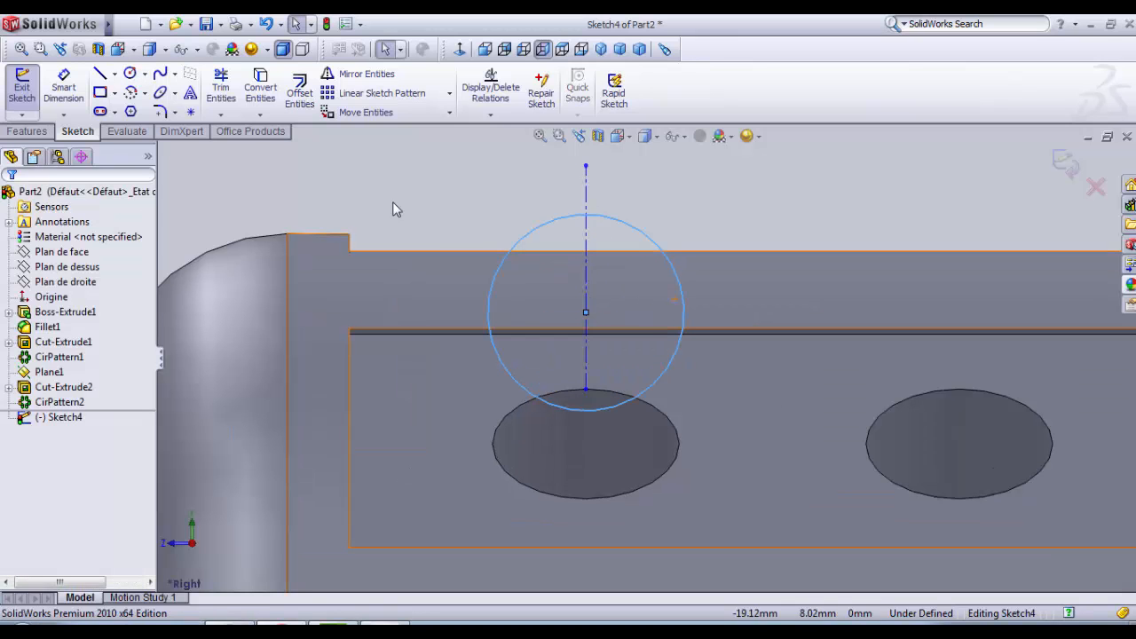
Step: Dimension the circle's centre from the sleeve's upper flat edge, trying 0.6 and 0.8 mm before setting the distance to 0.7 mm
{"action": "left_click", "coordinate": [63, 86]}
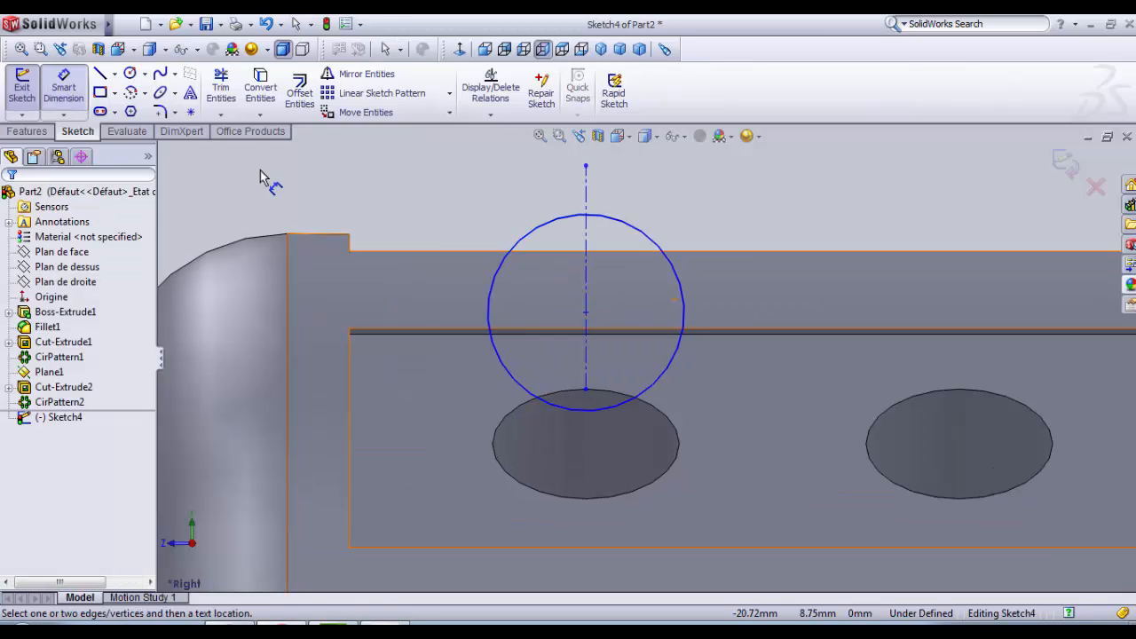
{"action": "left_click", "coordinate": [586, 313]}
{"action": "left_click", "coordinate": [636, 252]}
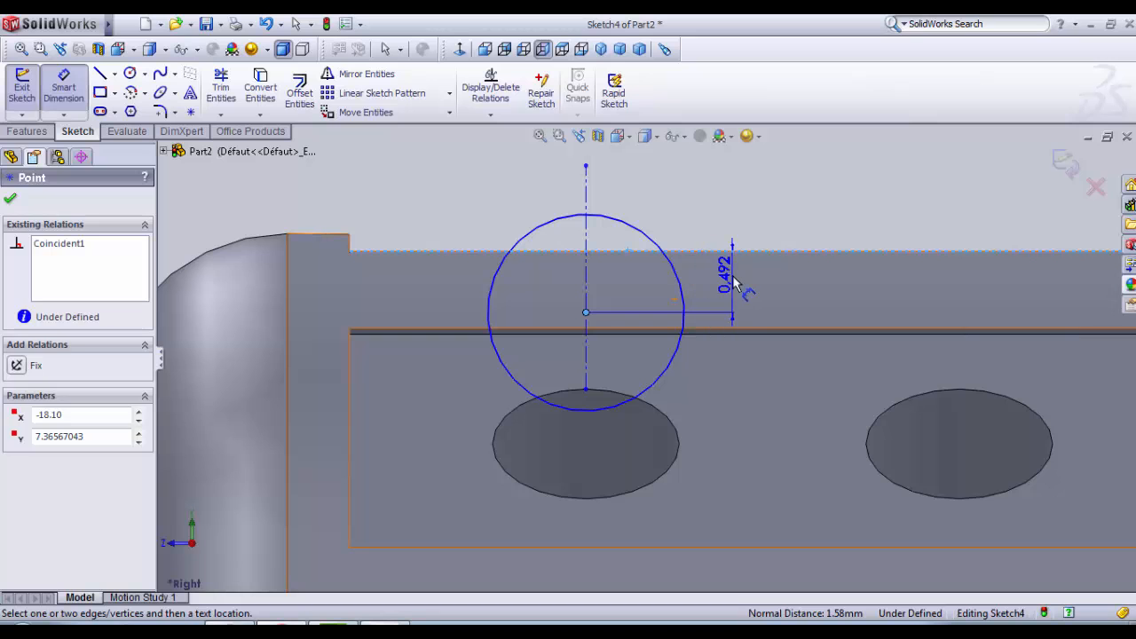
{"action": "left_click", "coordinate": [733, 283]}
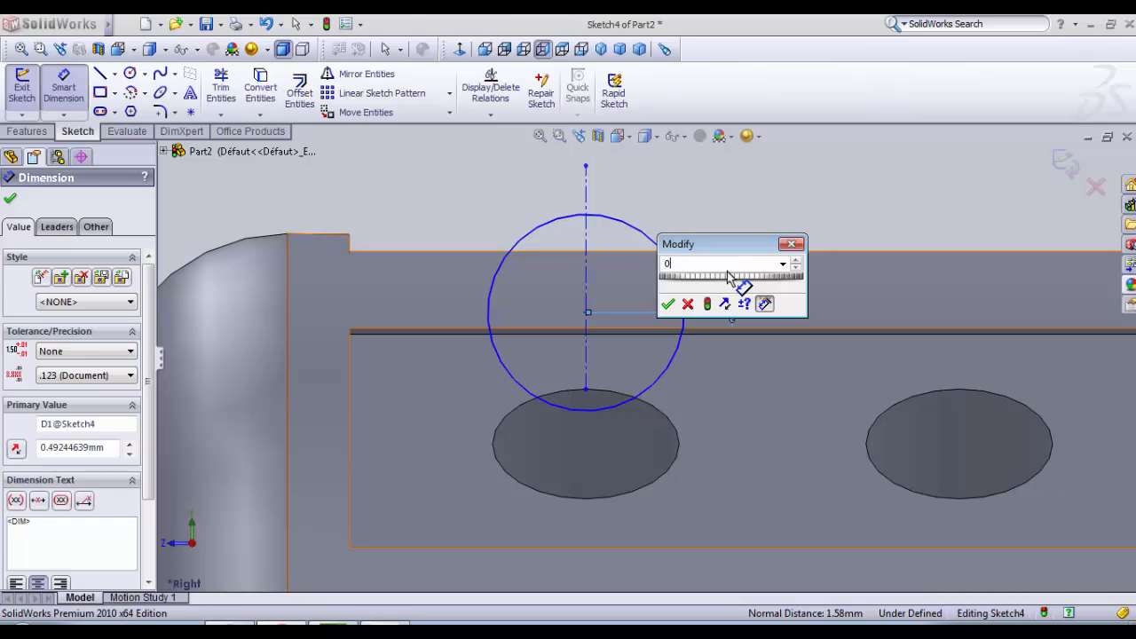
{"action": "type", "text": "0.6"}
{"action": "key", "text": "Return"}
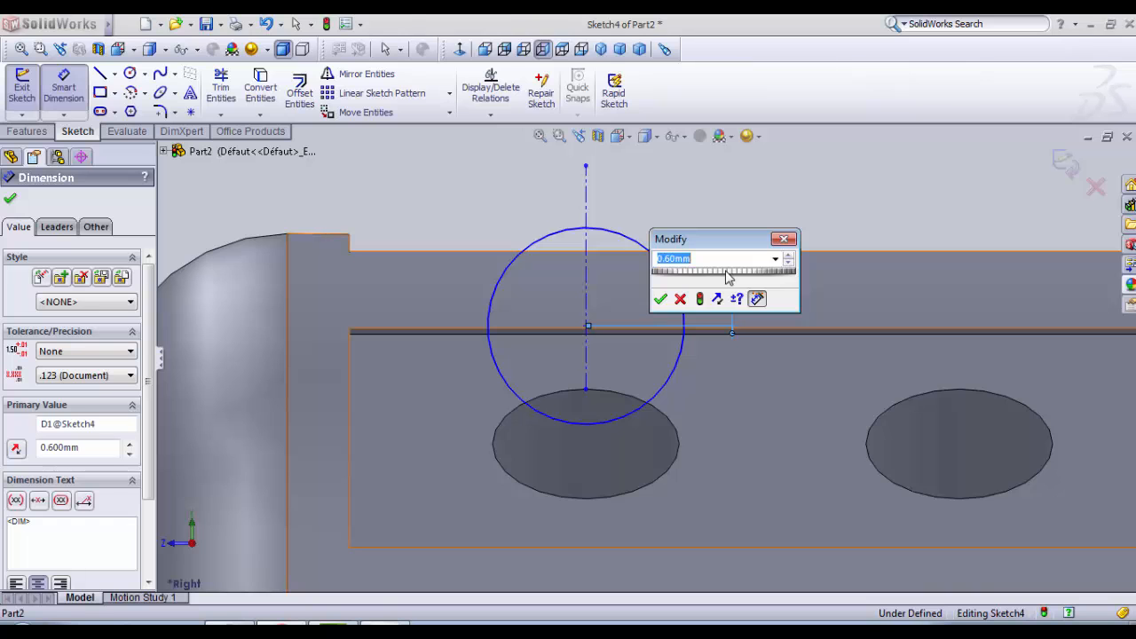
{"action": "key", "text": "Return"}
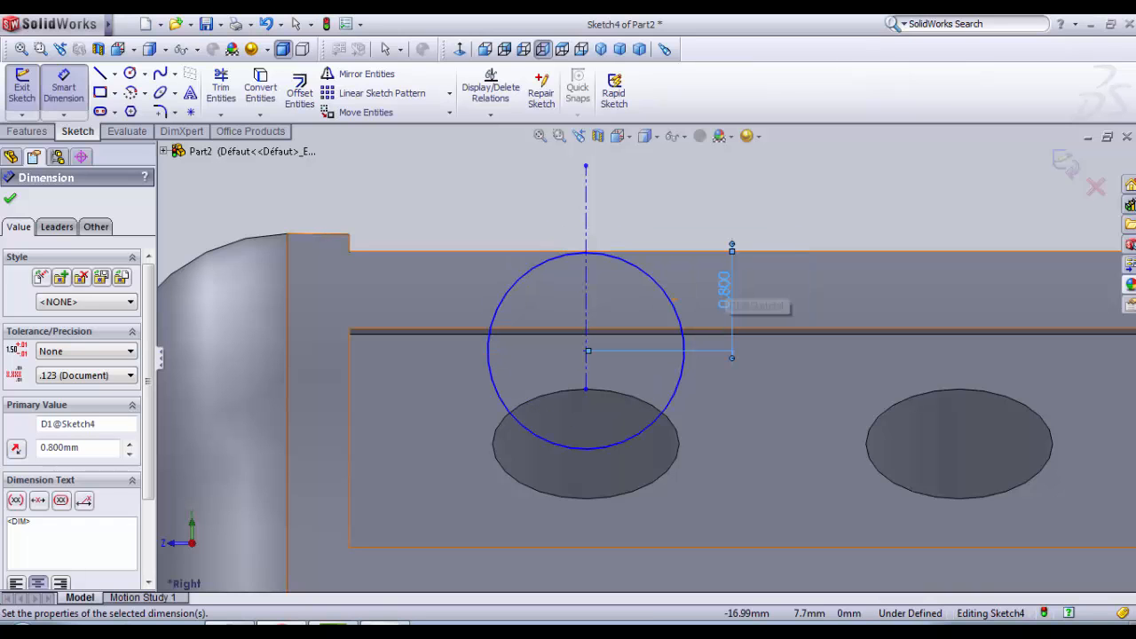
{"action": "double_click", "coordinate": [728, 293]}
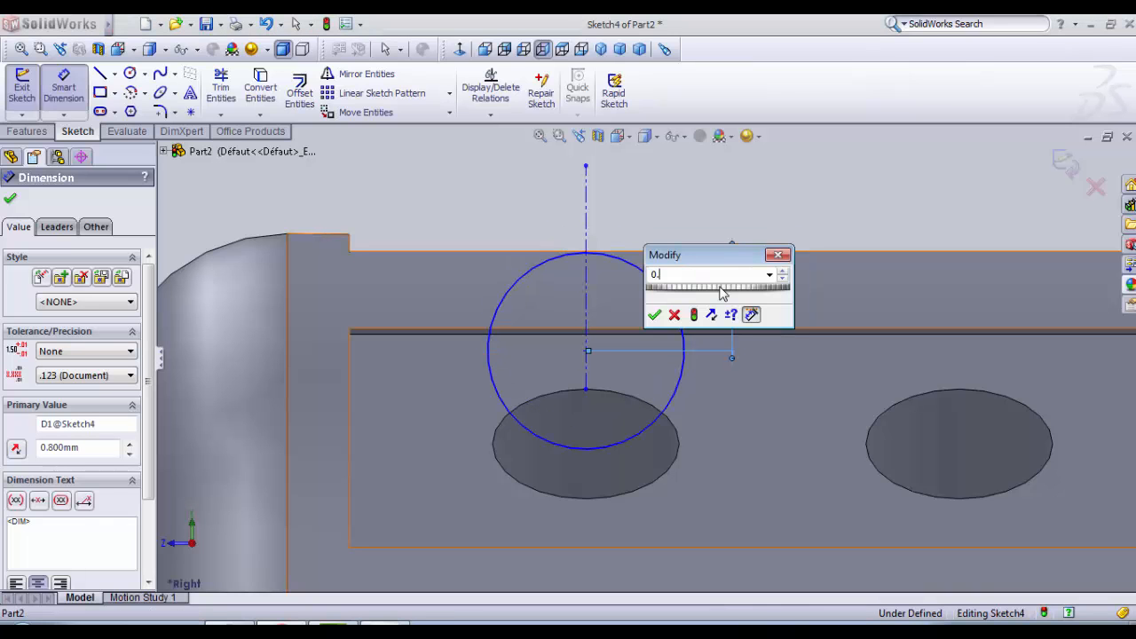
{"action": "left_click", "coordinate": [655, 315]}
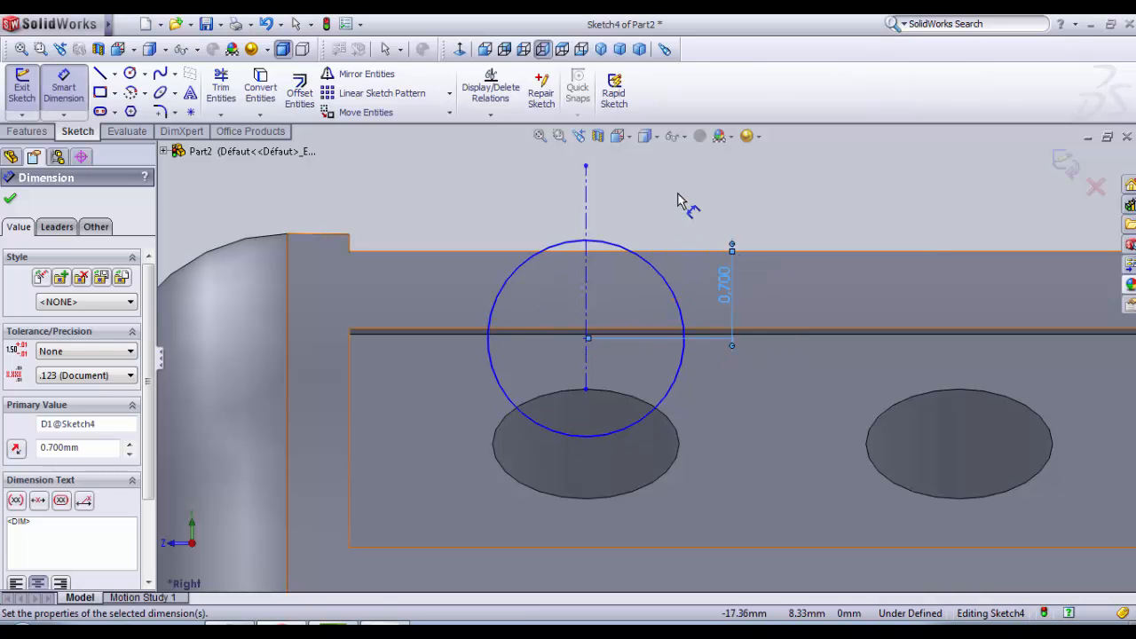
Step: Draw a solid vertical line along the circle's diameter, from its top quadrant point to its bottom quadrant point
{"action": "left_click", "coordinate": [99, 74]}
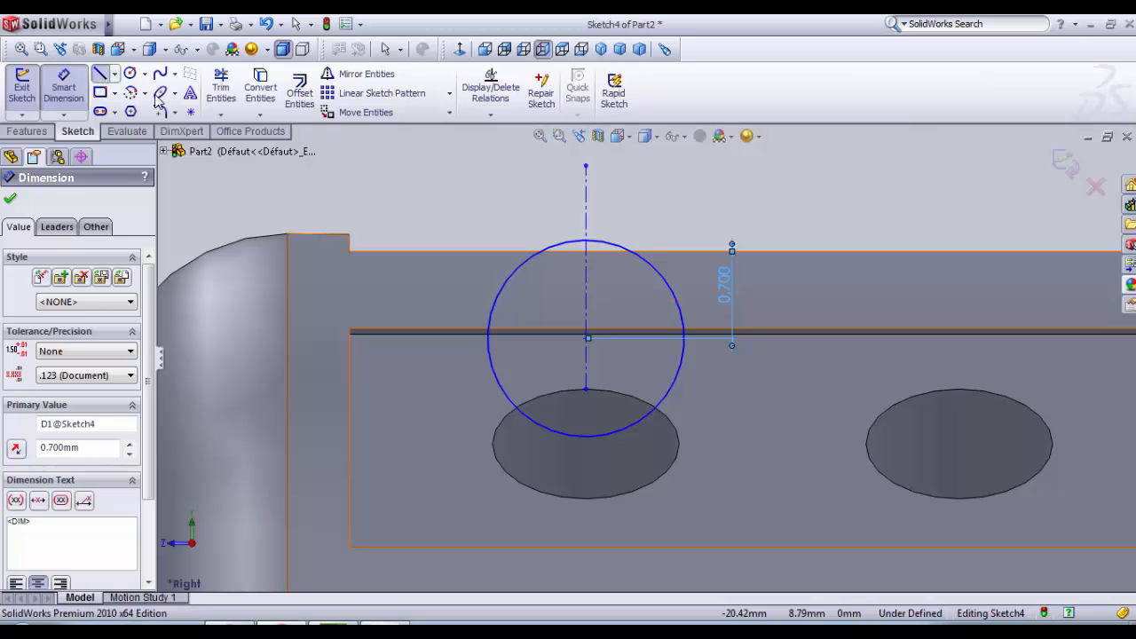
{"action": "left_click", "coordinate": [586, 240]}
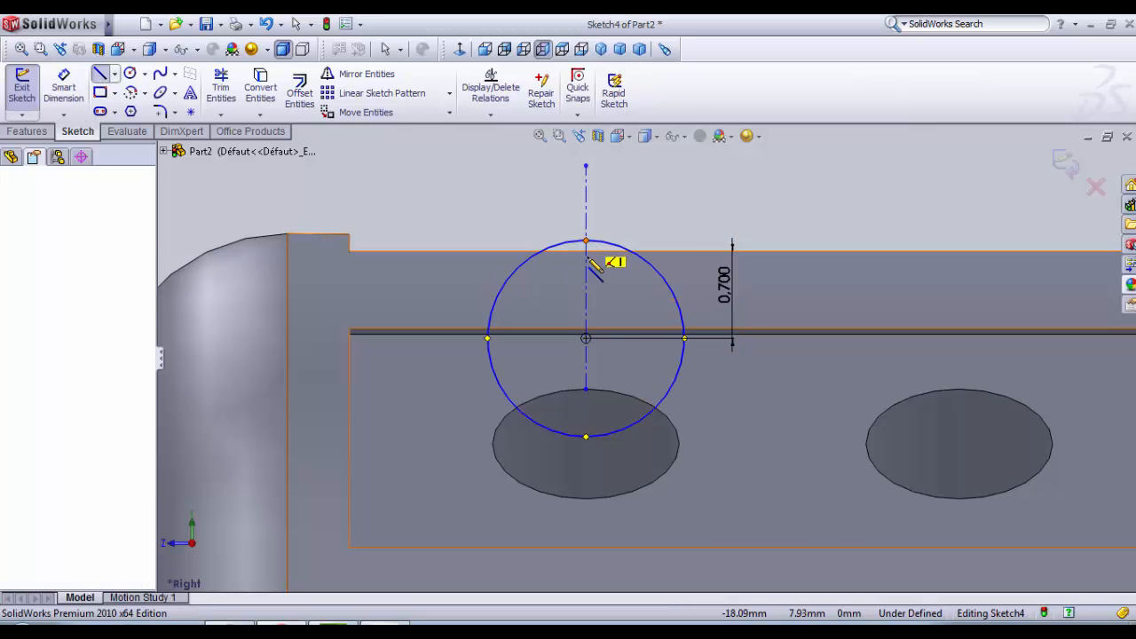
{"action": "left_click", "coordinate": [586, 436]}
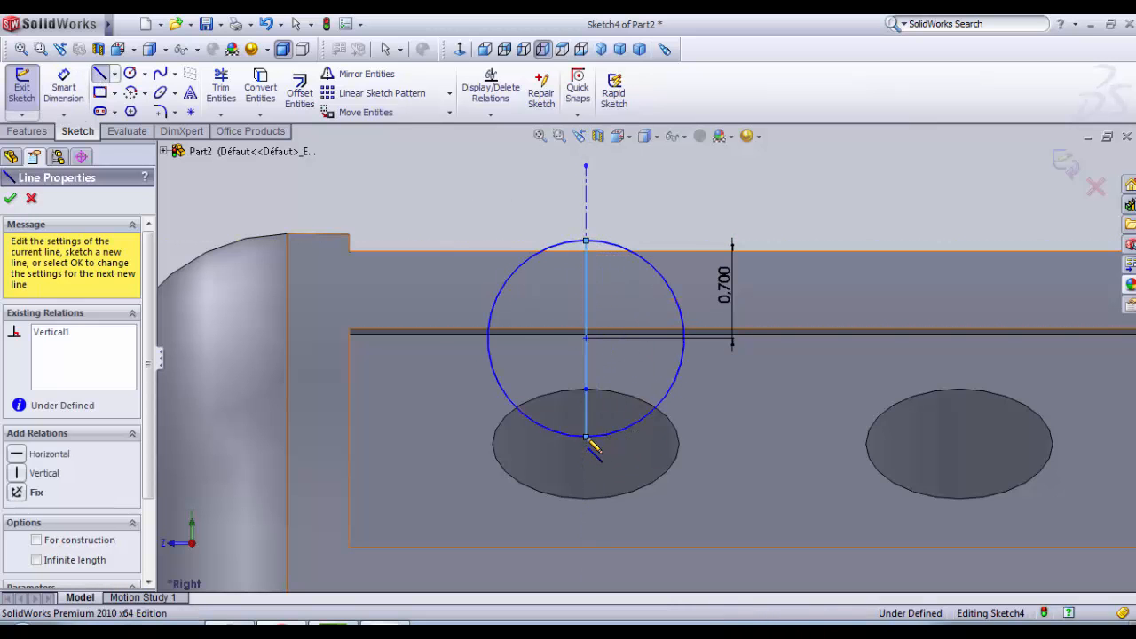
{"action": "key", "text": "Escape"}
{"action": "key", "text": "Escape"}
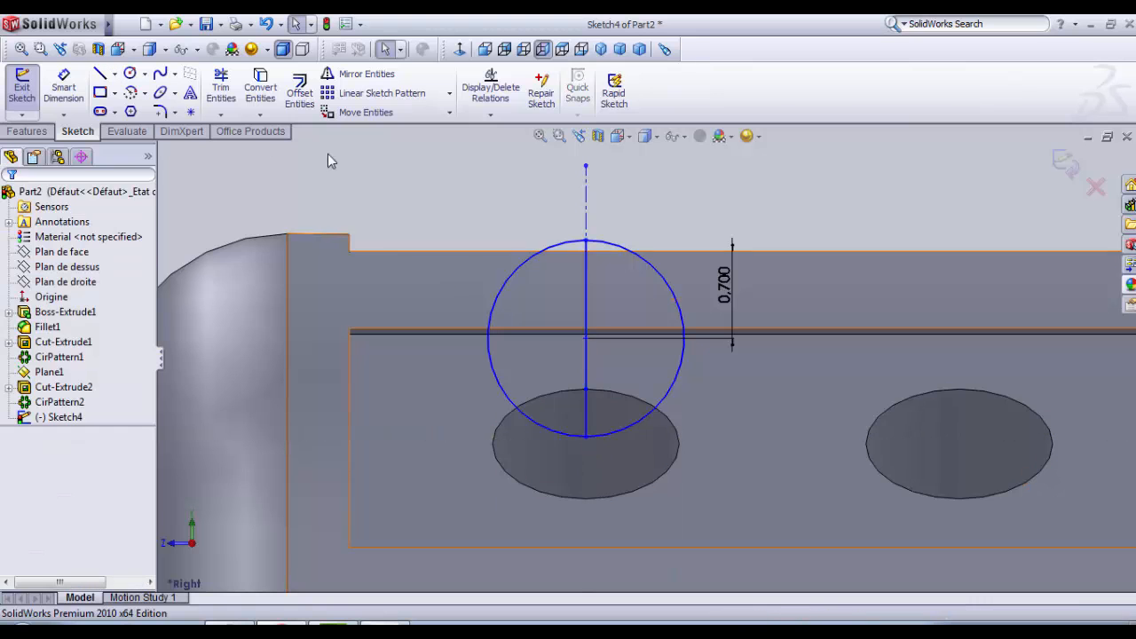
Step: Trim away the circle's left half using Trim to closest, leaving a closed half-circle profile, and exit the sketch
{"action": "left_click", "coordinate": [221, 88]}
{"action": "left_click", "coordinate": [535, 264]}
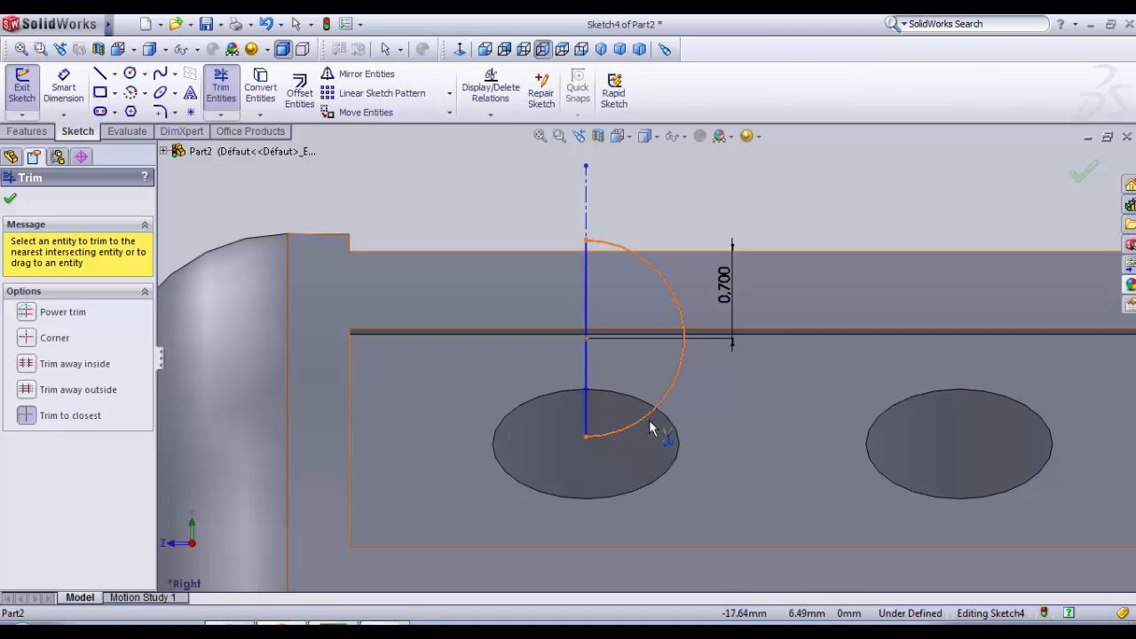
{"action": "scroll", "coordinate": [648, 324], "scroll_direction": "up", "scroll_amount": 1}
{"action": "scroll", "coordinate": [648, 324], "scroll_direction": "down", "scroll_amount": 1}
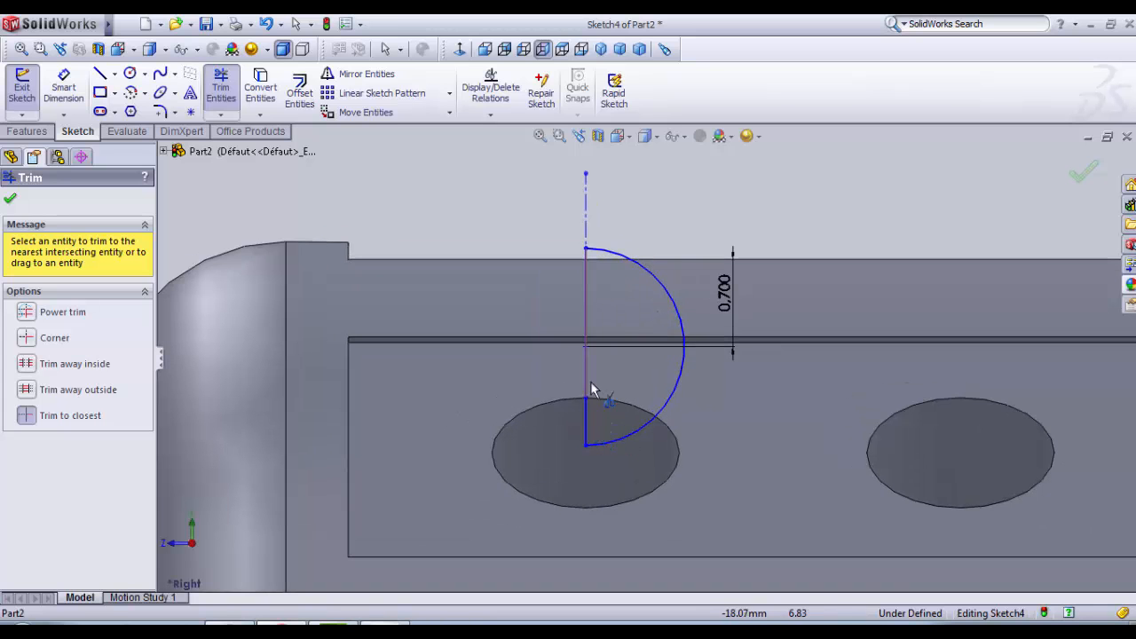
{"action": "left_click", "coordinate": [22, 87]}
{"action": "scroll", "coordinate": [347, 190], "scroll_direction": "up", "scroll_amount": 4}
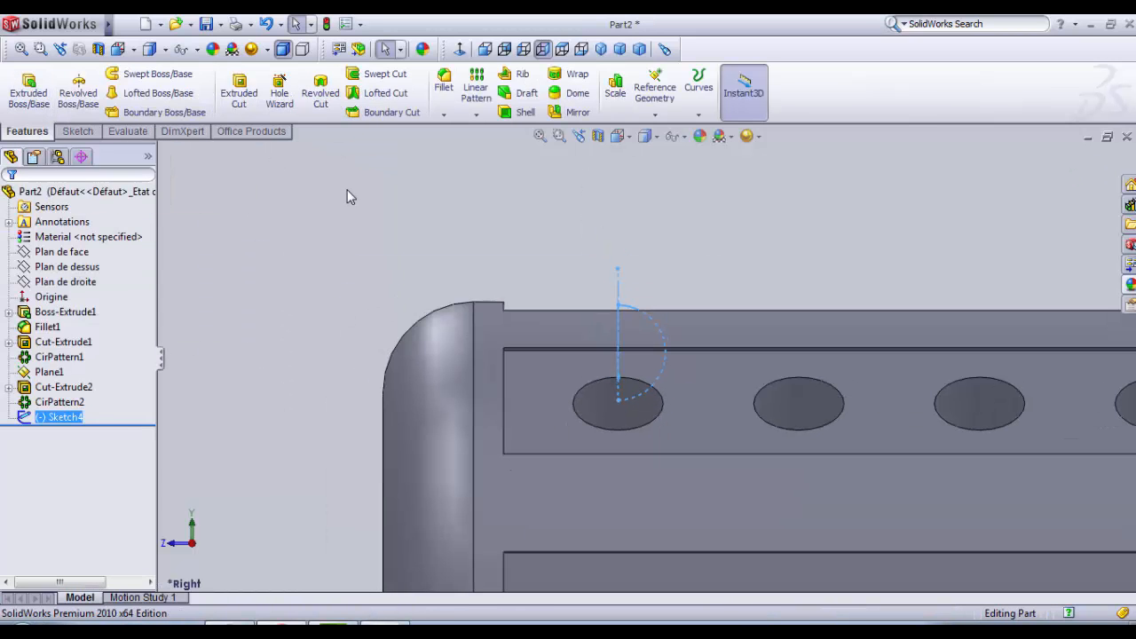
Step: Revolve the half-circle sketch 360 degrees about its vertical centerline into a ball in the first hole, merged with the sleeve
{"action": "left_click", "coordinate": [349, 196]}
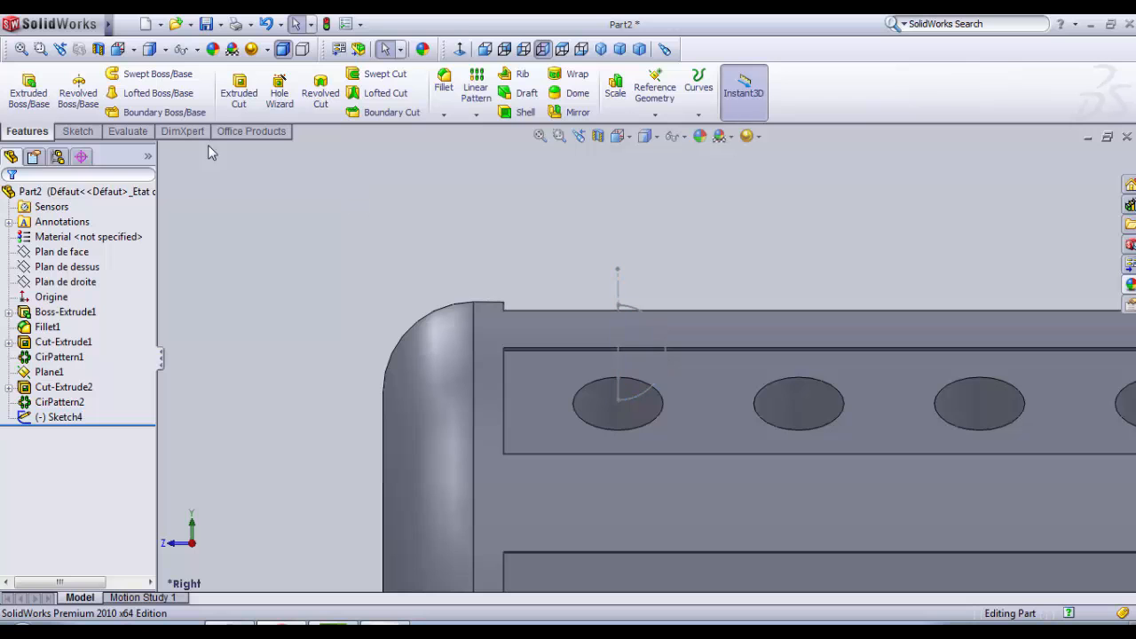
{"action": "left_click", "coordinate": [92, 112]}
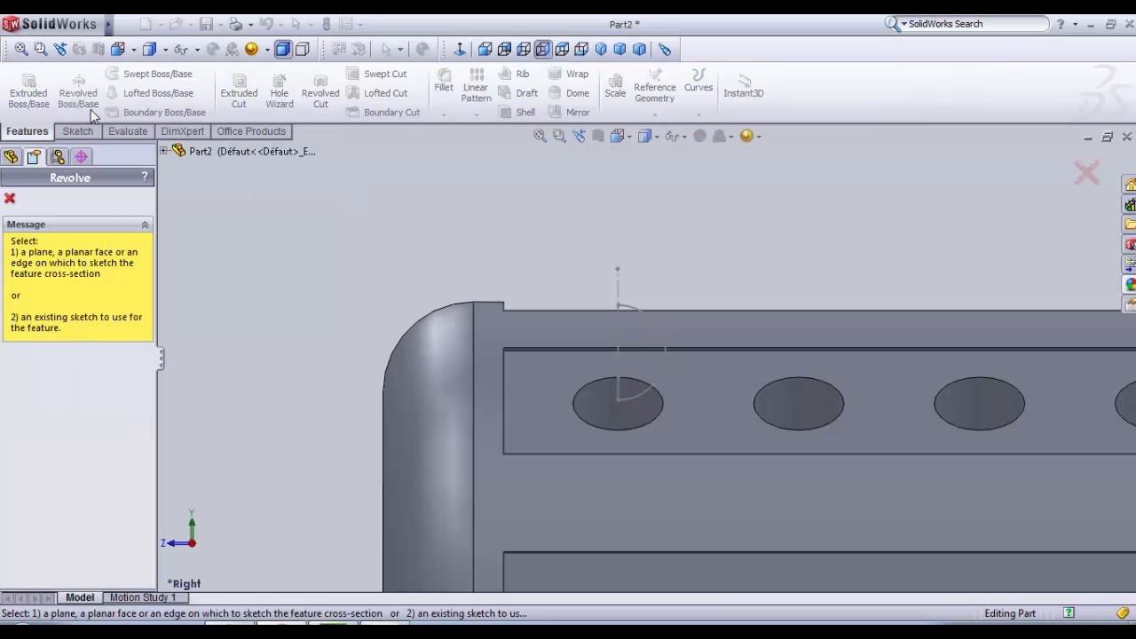
{"action": "left_click", "coordinate": [619, 284]}
{"action": "scroll", "coordinate": [628, 329], "scroll_direction": "up", "scroll_amount": 3}
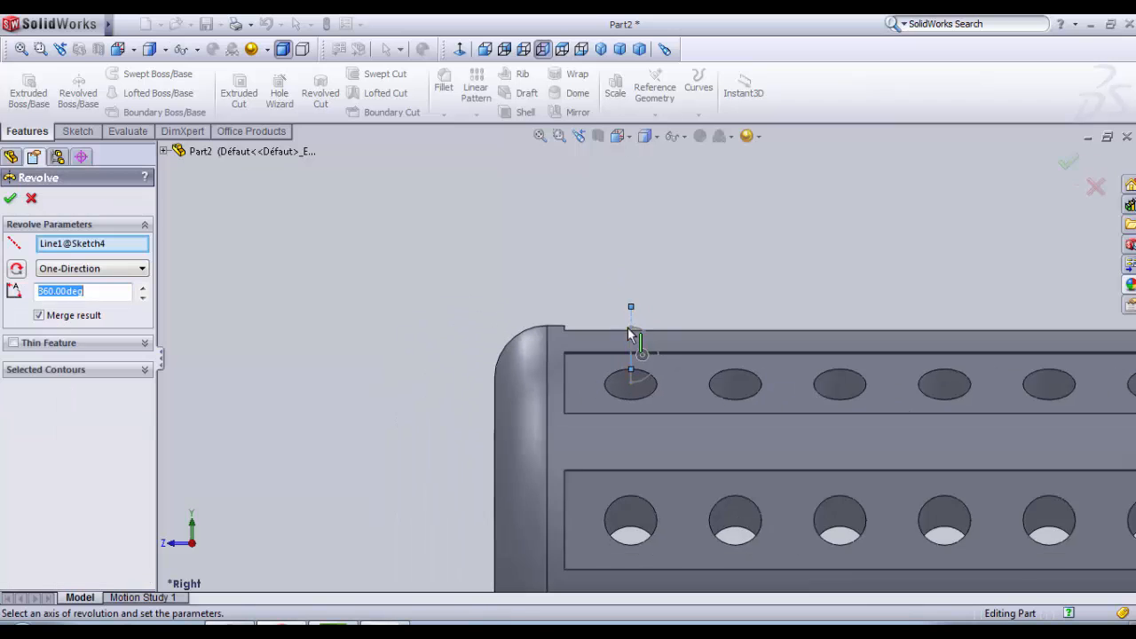
{"action": "scroll", "coordinate": [632, 358], "scroll_direction": "down", "scroll_amount": 5}
{"action": "middle_click_drag", "start_coordinate": [543, 258], "coordinate": [689, 446]}
{"action": "left_click", "coordinate": [1007, 564]}
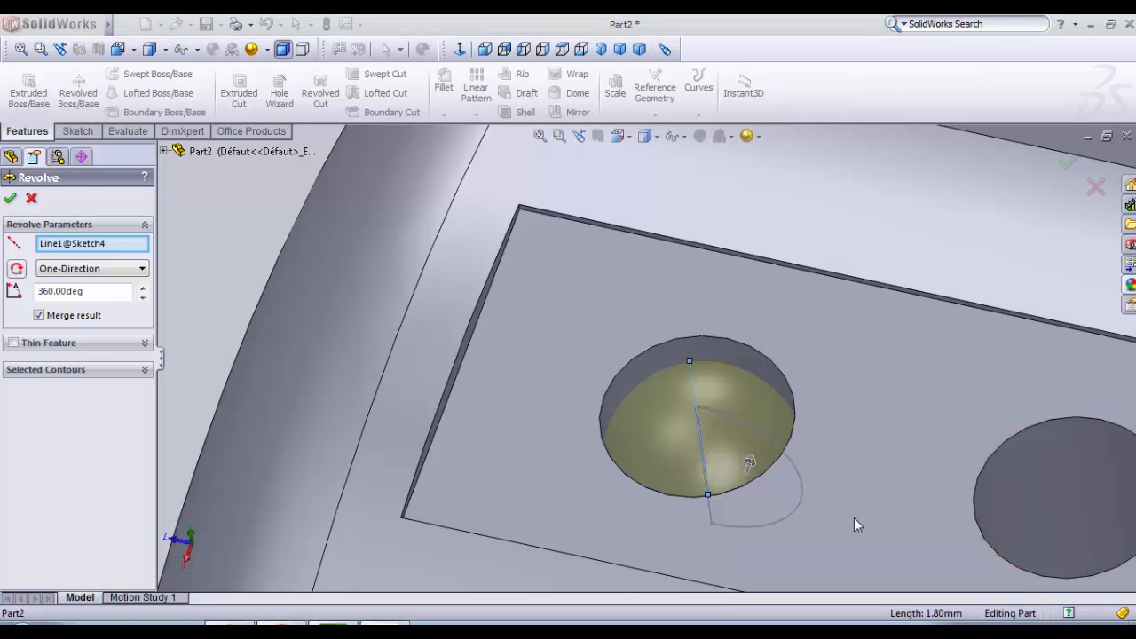
{"action": "scroll", "coordinate": [322, 307], "scroll_direction": "up", "scroll_amount": 3}
{"action": "middle_click_drag", "start_coordinate": [581, 378], "coordinate": [583, 338]}
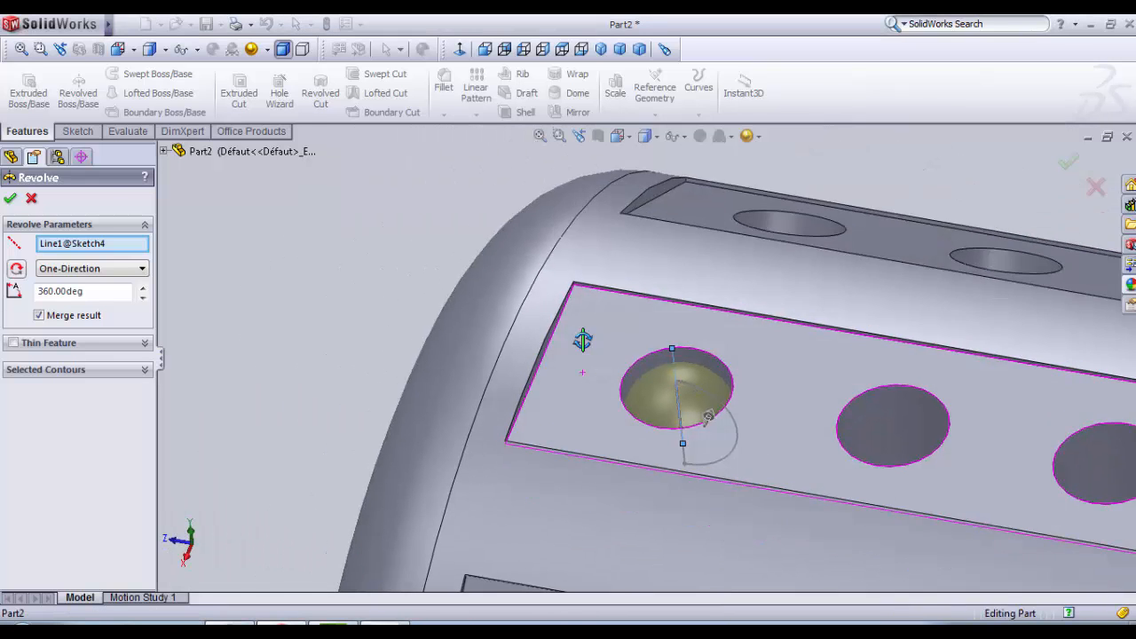
{"action": "left_click", "coordinate": [11, 200]}
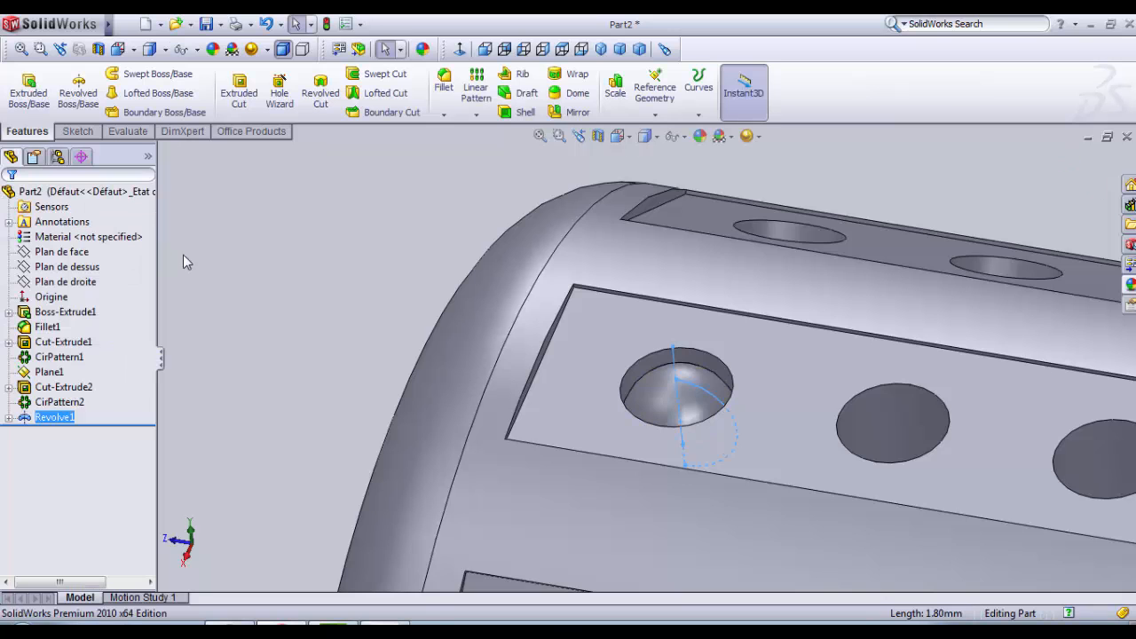
Step: Reopen the ball's revolve definition, check its axis, angle and preview in the hole, and accept it
{"action": "right_click", "coordinate": [42, 419]}
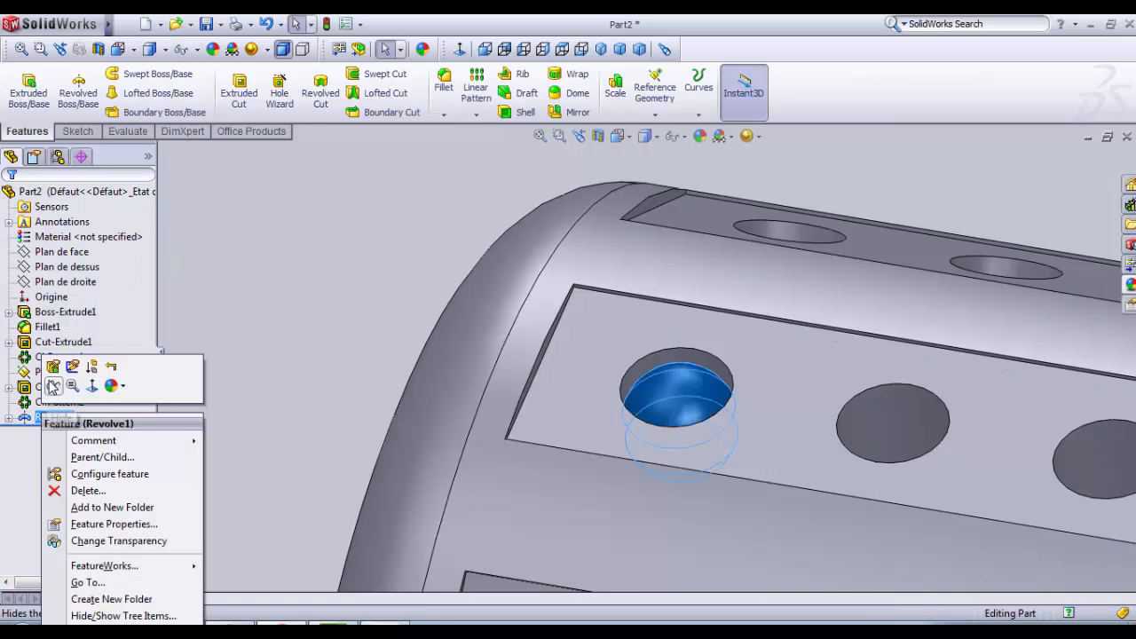
{"action": "left_click", "coordinate": [50, 364]}
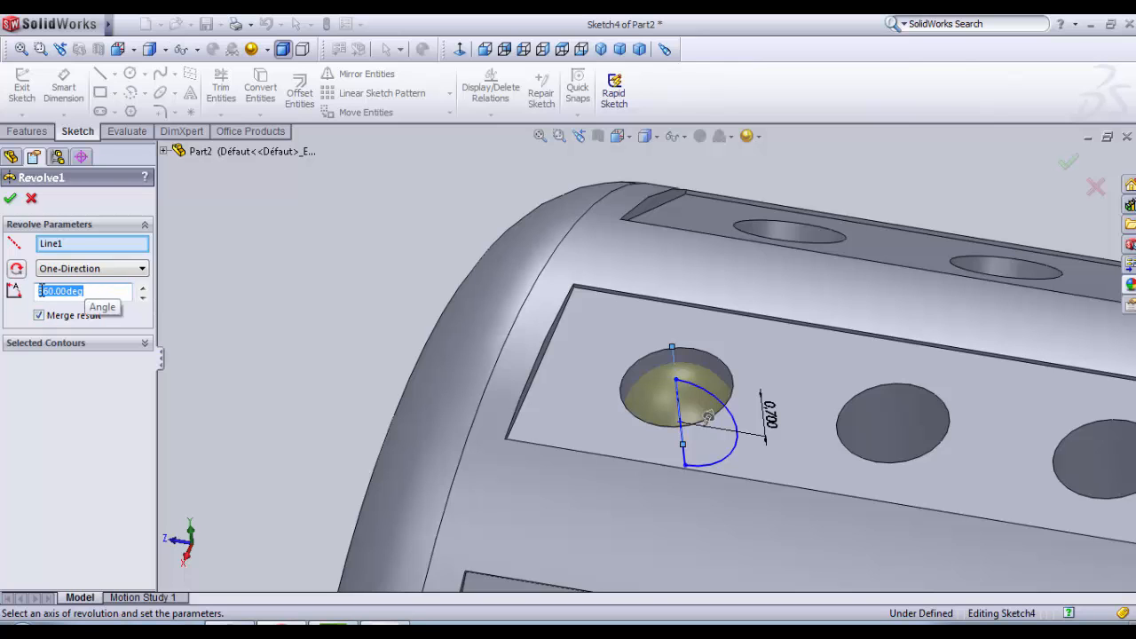
{"action": "left_click", "coordinate": [77, 249]}
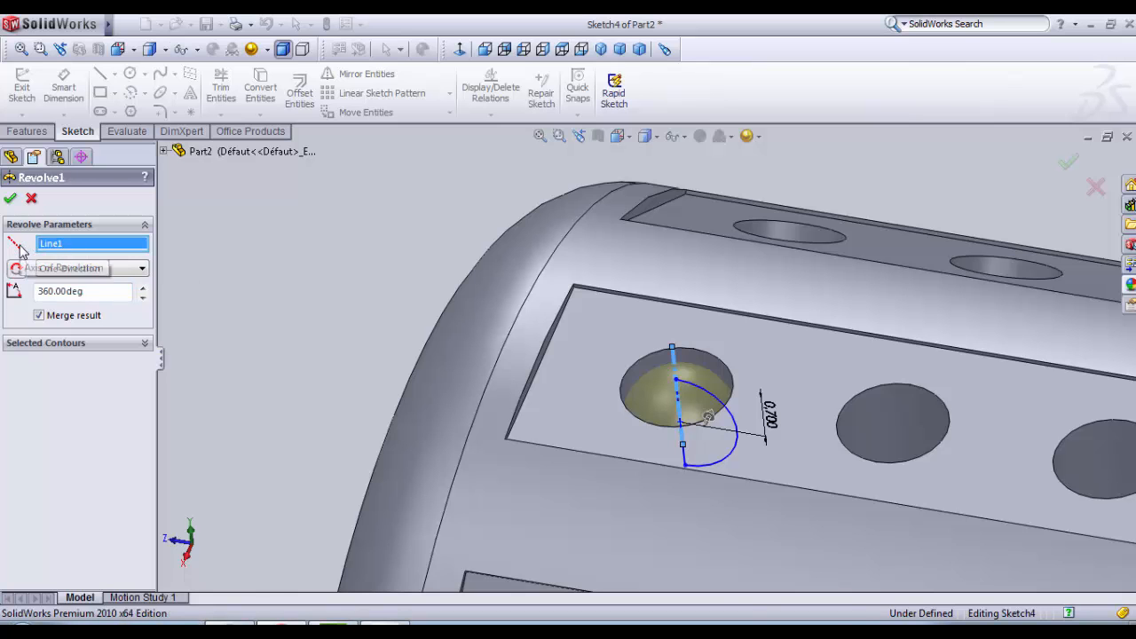
{"action": "middle_click_drag", "start_coordinate": [603, 424], "coordinate": [597, 388]}
{"action": "scroll", "coordinate": [661, 373], "scroll_direction": "down", "scroll_amount": 4}
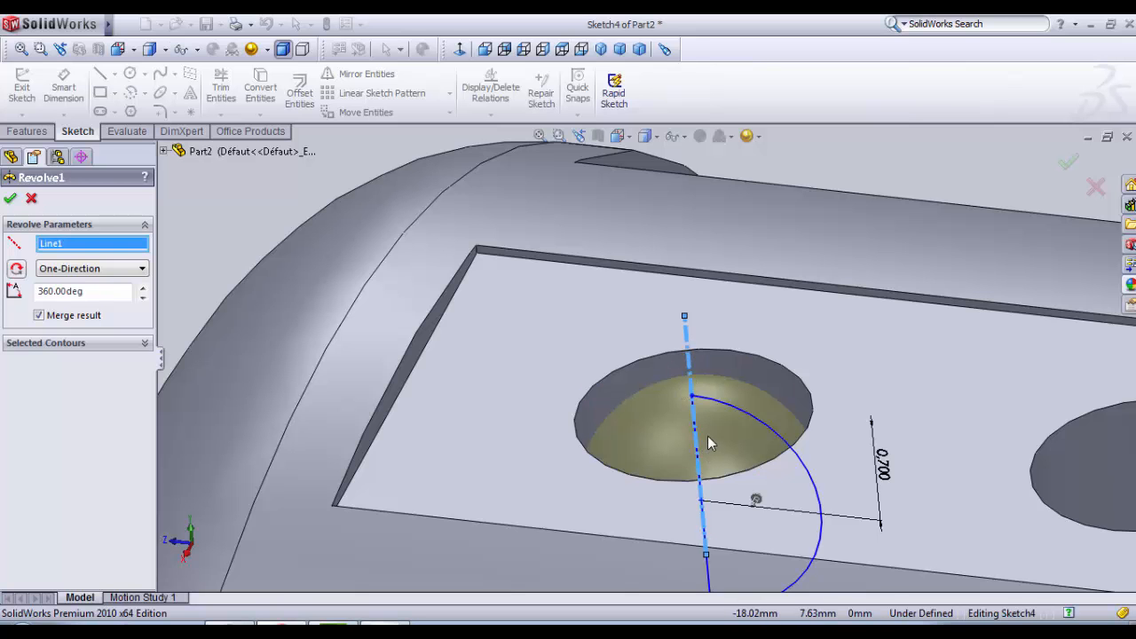
{"action": "scroll", "coordinate": [688, 449], "scroll_direction": "up", "scroll_amount": 3}
{"action": "scroll", "coordinate": [705, 442], "scroll_direction": "down", "scroll_amount": 3}
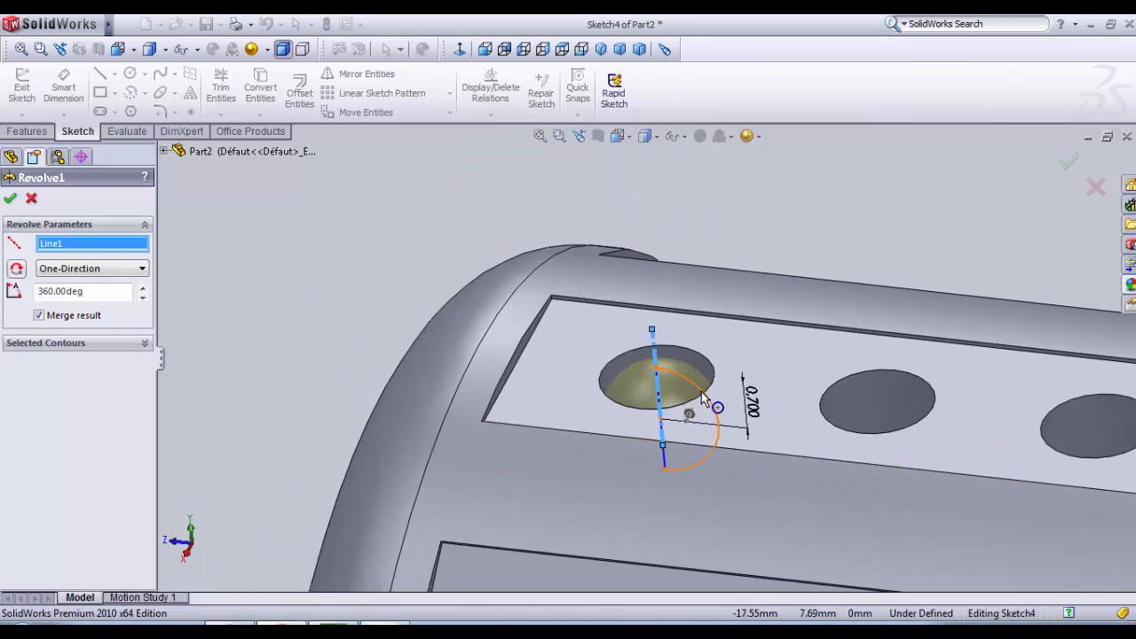
{"action": "scroll", "coordinate": [577, 389], "scroll_direction": "up", "scroll_amount": 2}
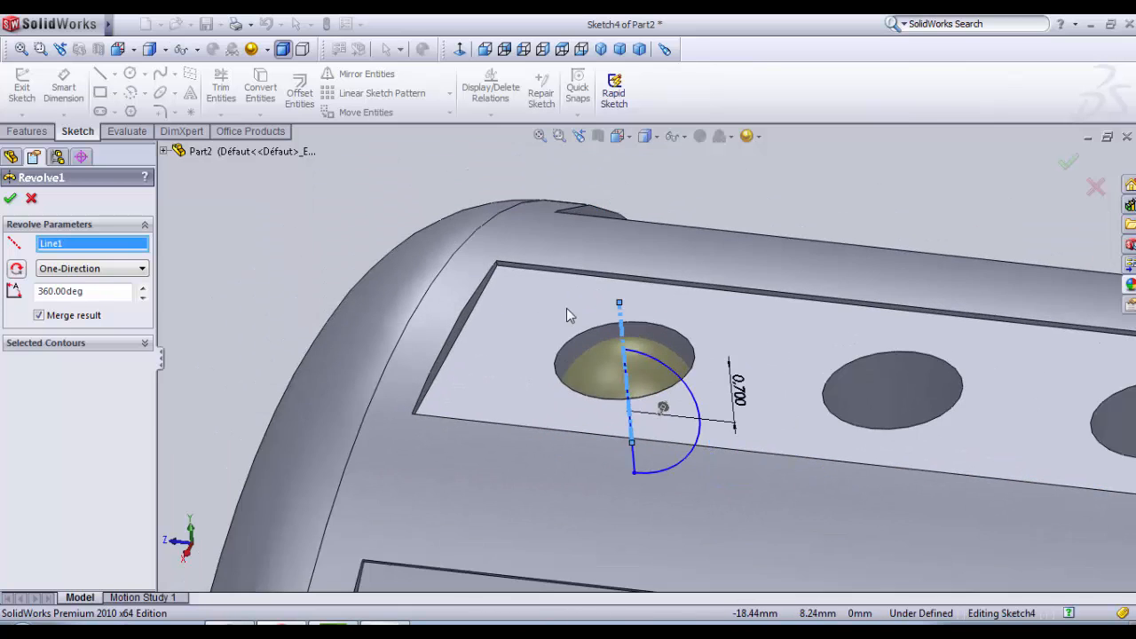
{"action": "left_click", "coordinate": [10, 198]}
Step: Start a linear pattern with 6 instances along the long upper edge of the flat cut containing the ball
{"action": "scroll", "coordinate": [280, 291], "scroll_direction": "up", "scroll_amount": 3}
{"action": "mouse_move", "coordinate": [279, 290]}
{"action": "middle_mouse_down"}
{"action": "mouse_move", "coordinate": [398, 310]}
{"action": "mouse_move", "coordinate": [396, 421]}
{"action": "mouse_move", "coordinate": [421, 385]}
{"action": "mouse_move", "coordinate": [418, 358]}
{"action": "middle_mouse_up"}
{"action": "scroll", "coordinate": [639, 364], "scroll_direction": "up", "scroll_amount": 2}
{"action": "scroll", "coordinate": [765, 408], "scroll_direction": "down", "scroll_amount": 3}
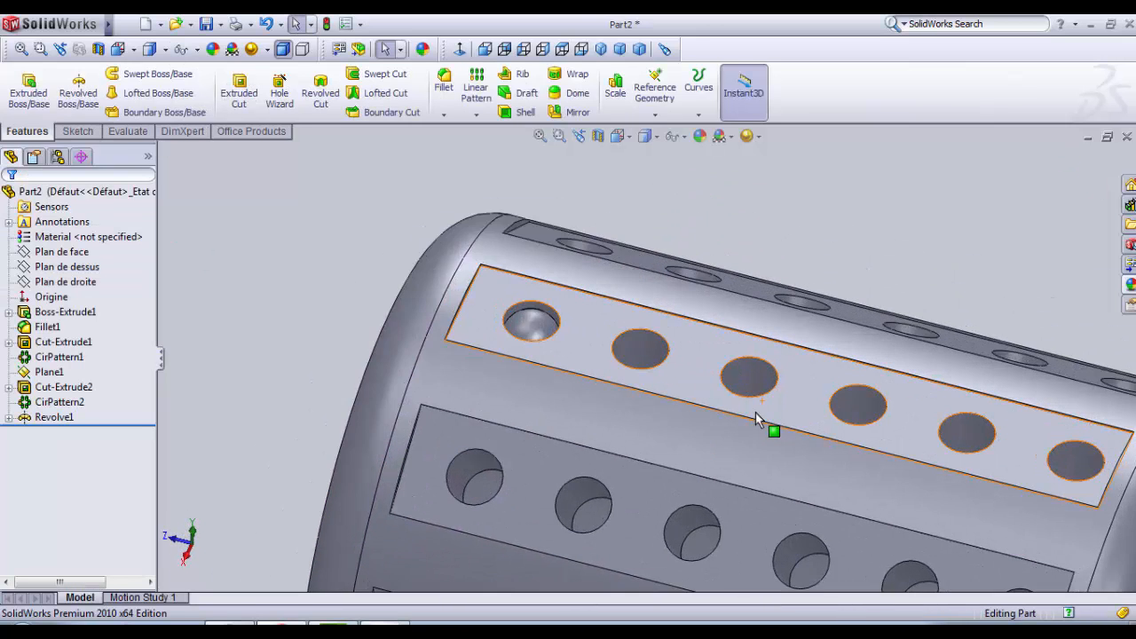
{"action": "scroll", "coordinate": [630, 363], "scroll_direction": "down", "scroll_amount": 2}
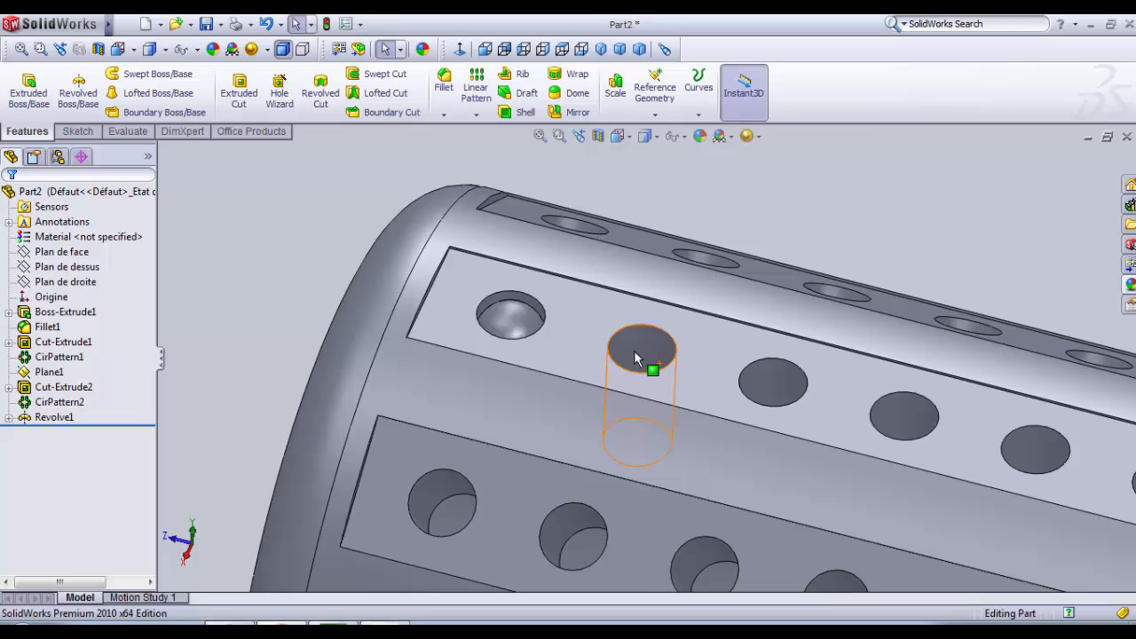
{"action": "left_click", "coordinate": [488, 100]}
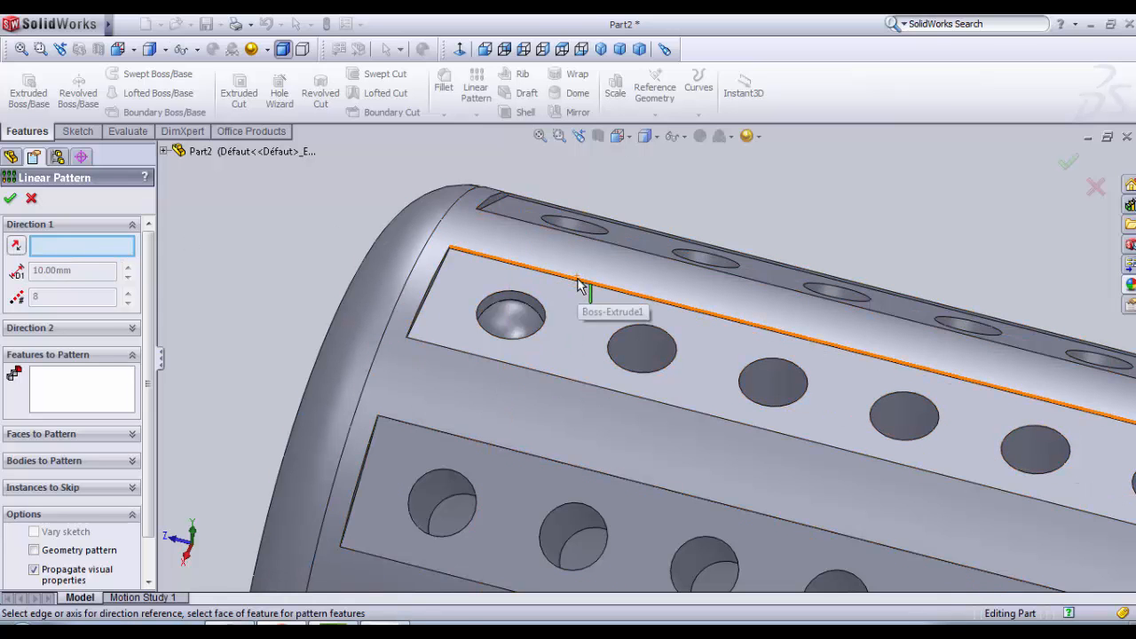
{"action": "scroll", "coordinate": [584, 285], "scroll_direction": "down", "scroll_amount": 2}
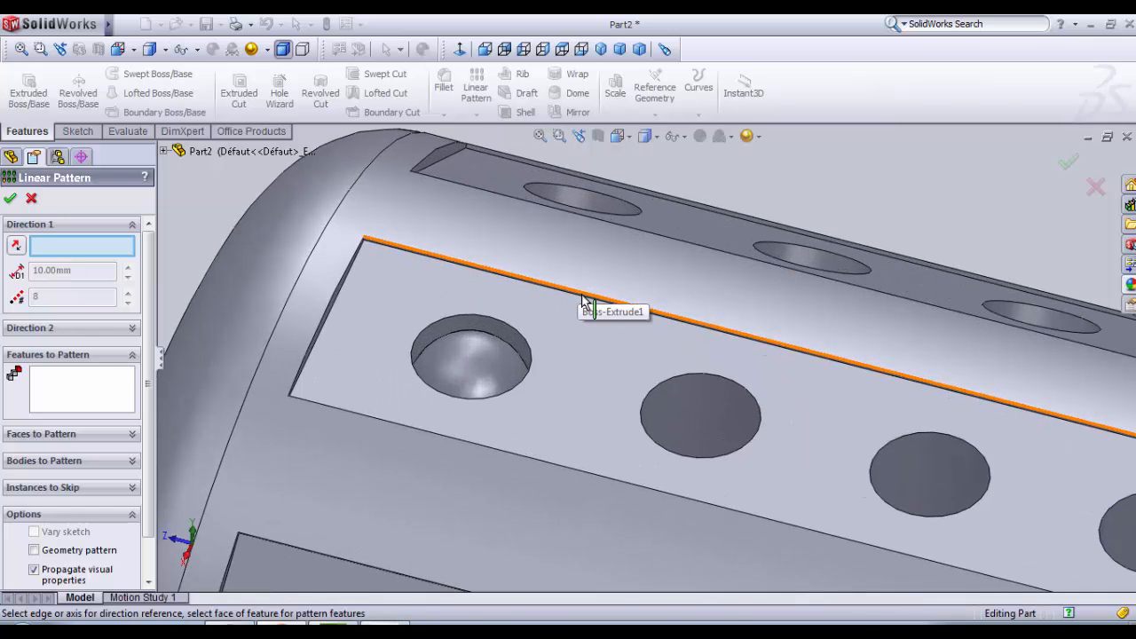
{"action": "left_click", "coordinate": [584, 298]}
{"action": "scroll", "coordinate": [601, 287], "scroll_direction": "up", "scroll_amount": 2}
{"action": "scroll", "coordinate": [655, 338], "scroll_direction": "down", "scroll_amount": 2}
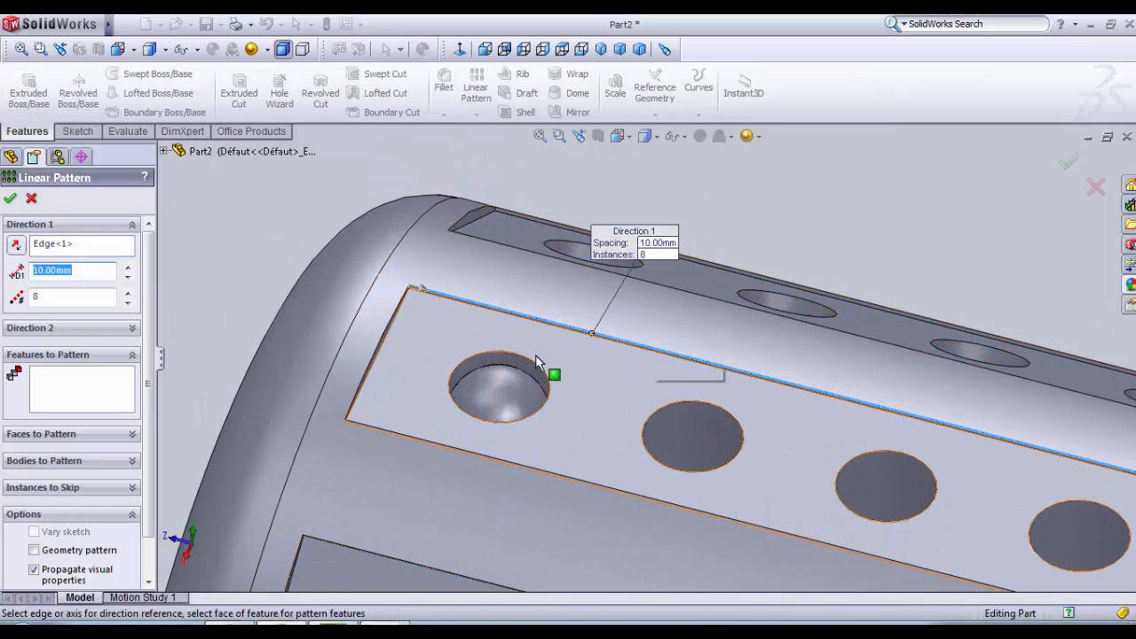
{"action": "scroll", "coordinate": [568, 359], "scroll_direction": "up", "scroll_amount": 2}
{"action": "scroll", "coordinate": [609, 347], "scroll_direction": "down", "scroll_amount": 2}
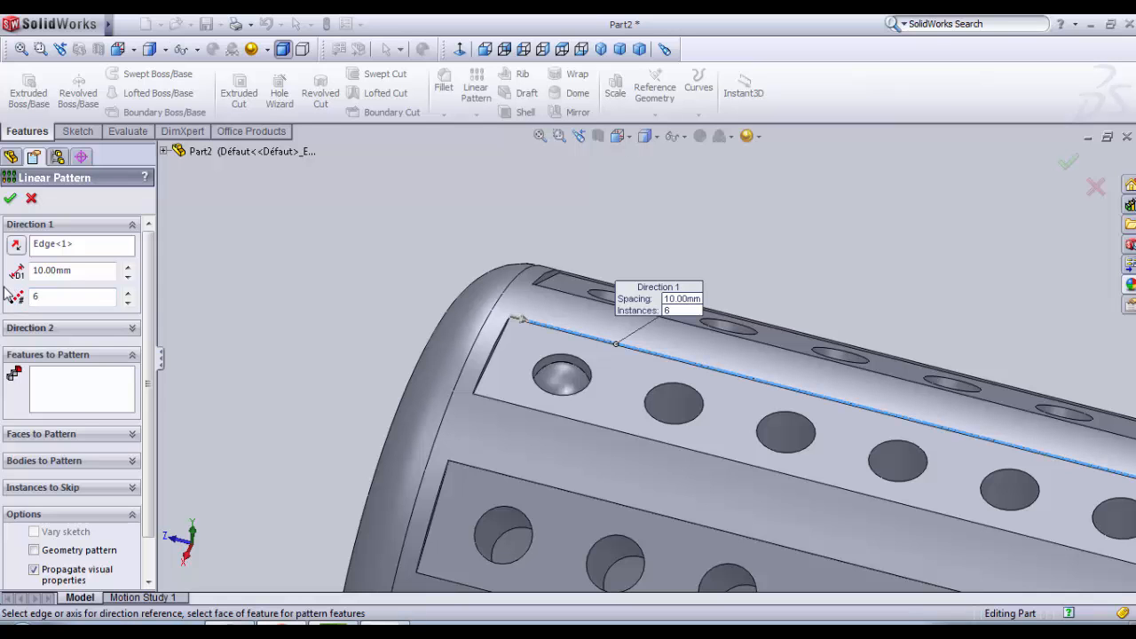
Step: Choose the revolved ball as the feature to repeat, set the spacing to 3 mm, and create the linear pattern
{"action": "left_click", "coordinate": [80, 396]}
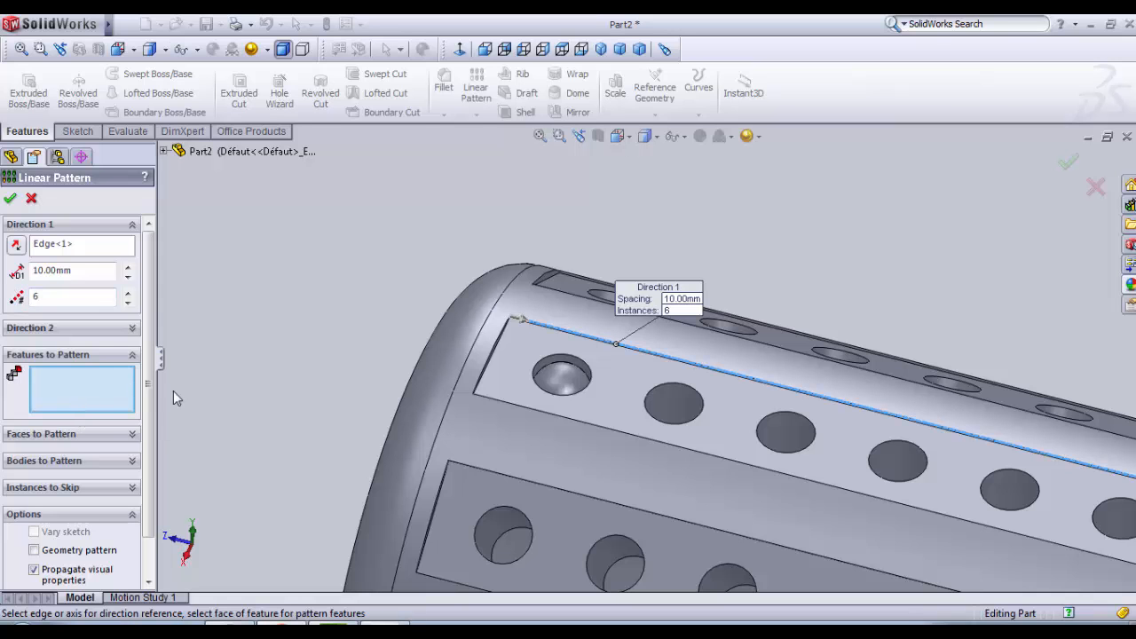
{"action": "left_click", "coordinate": [560, 376]}
{"action": "scroll", "coordinate": [559, 383], "scroll_direction": "up", "scroll_amount": 4}
{"action": "scroll", "coordinate": [667, 391], "scroll_direction": "down", "scroll_amount": 2}
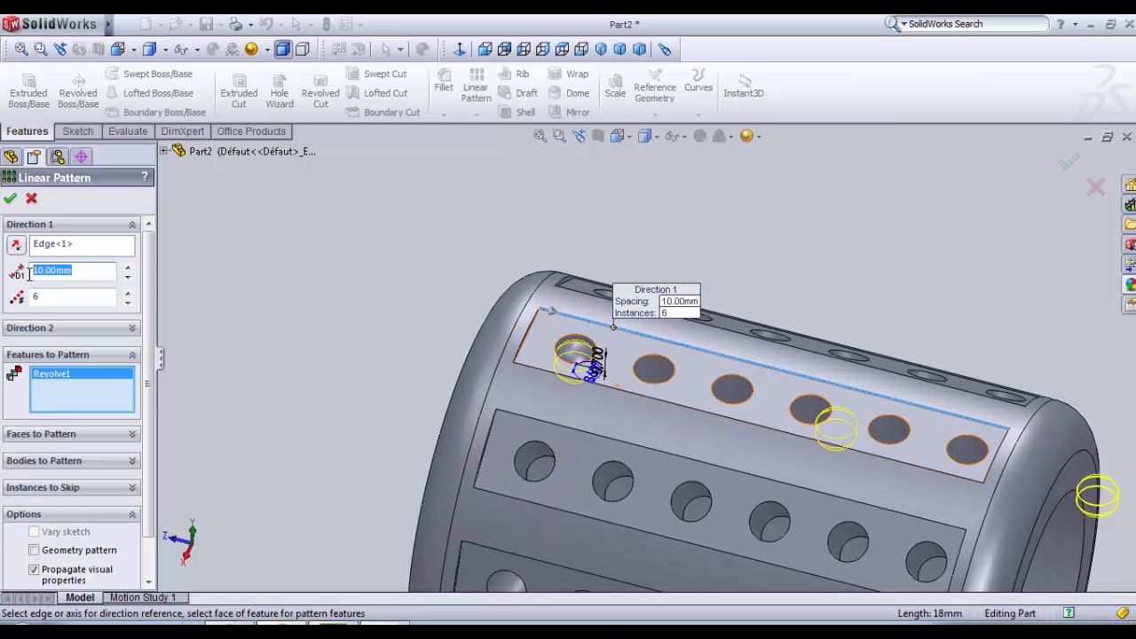
{"action": "type", "text": "3"}
{"action": "key", "text": "Return"}
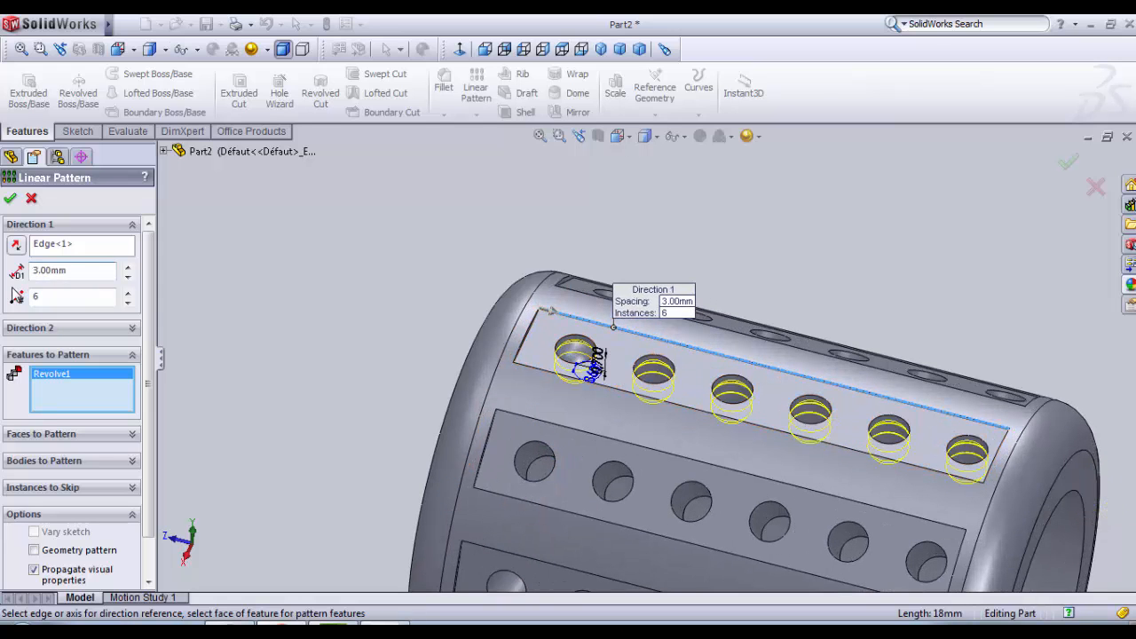
{"action": "middle_click_drag", "start_coordinate": [245, 339], "coordinate": [287, 372]}
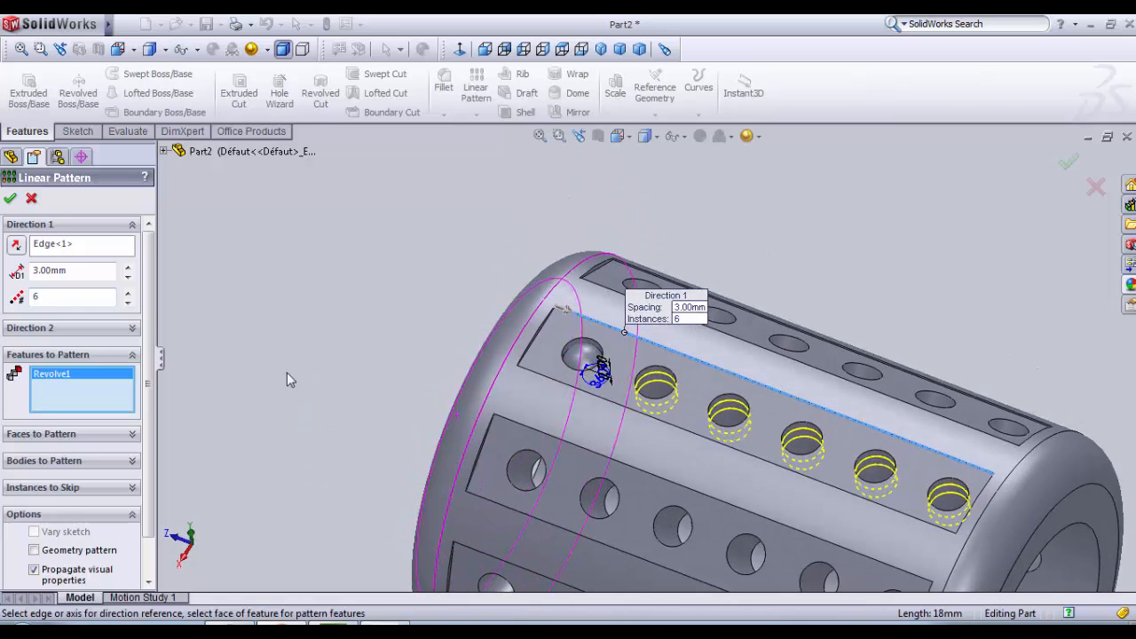
{"action": "left_click", "coordinate": [10, 199]}
Step: Start a circular pattern with the revolved ball and its linear pattern as the features to repeat
{"action": "middle_click_drag", "start_coordinate": [406, 337], "coordinate": [519, 324]}
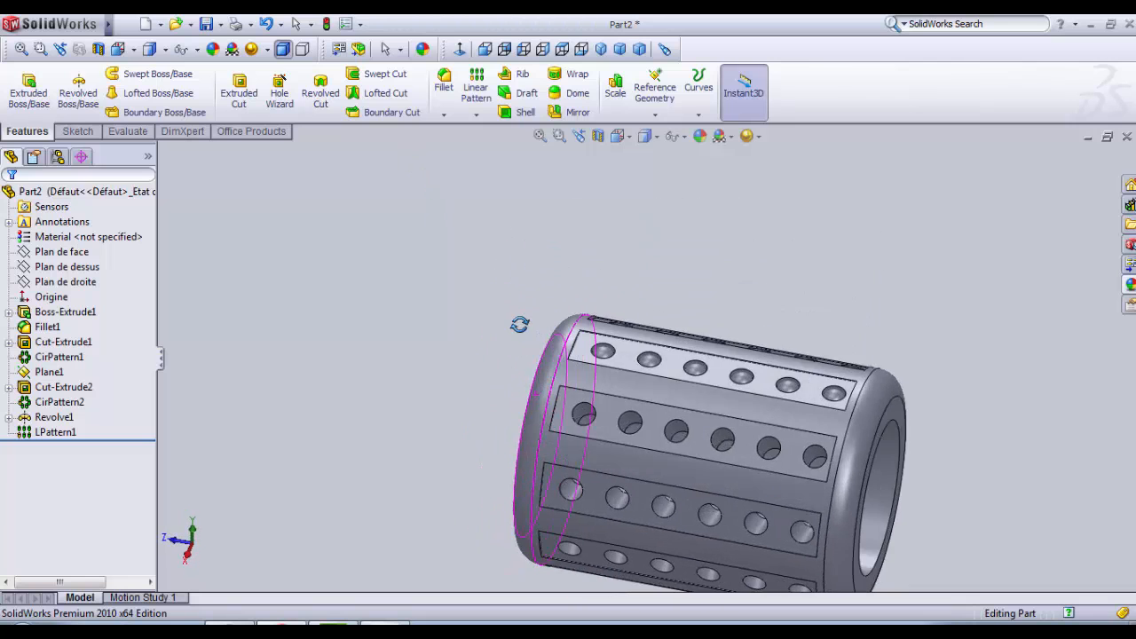
{"action": "scroll", "coordinate": [665, 373], "scroll_direction": "down", "scroll_amount": 5}
{"action": "scroll", "coordinate": [838, 266], "scroll_direction": "up", "scroll_amount": 3}
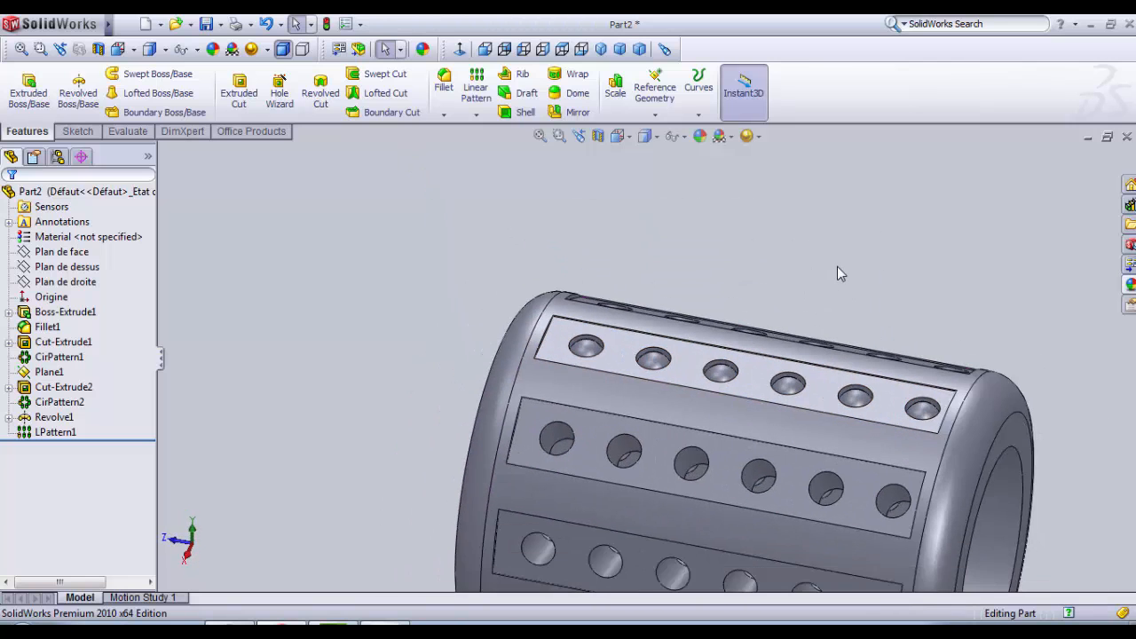
{"action": "middle_click_drag", "start_coordinate": [837, 266], "coordinate": [829, 255]}
{"action": "left_click", "coordinate": [477, 117]}
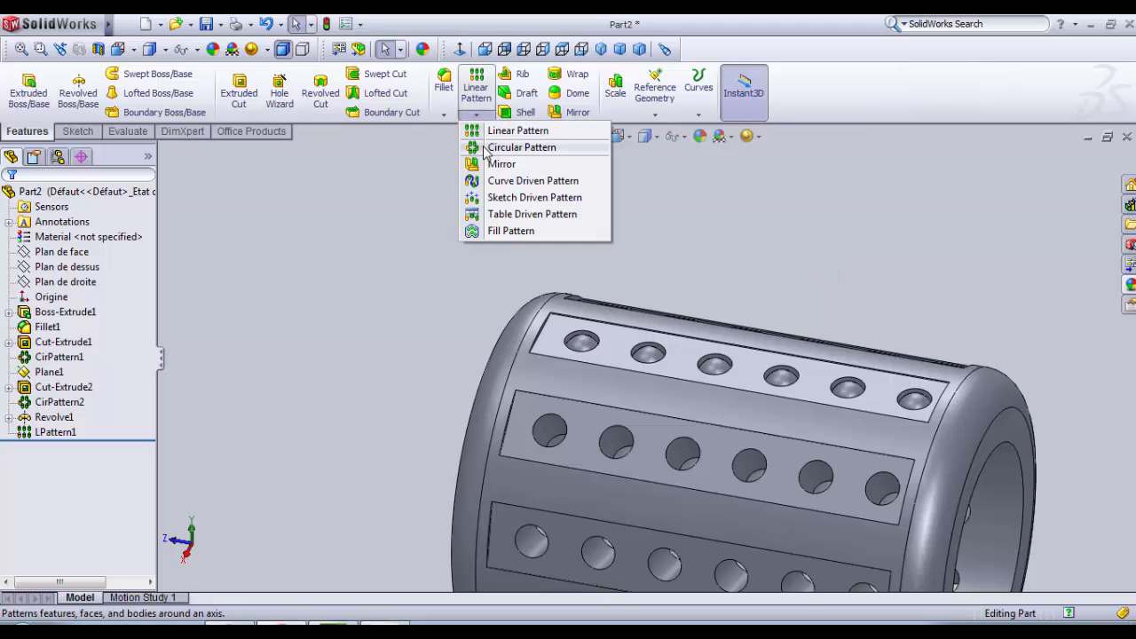
{"action": "left_click", "coordinate": [522, 148]}
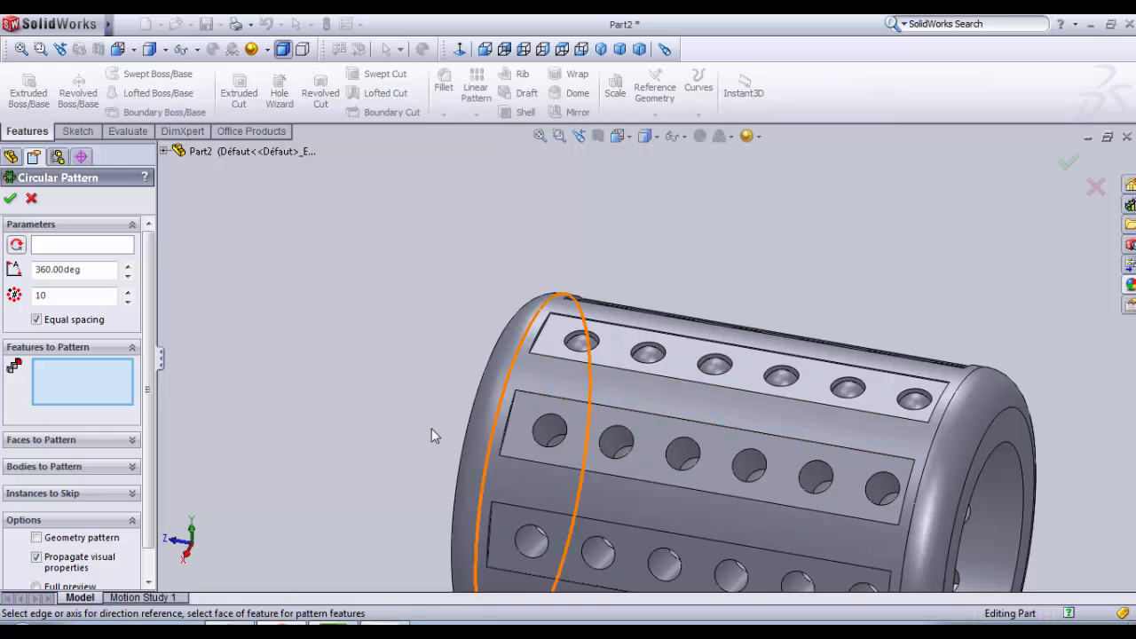
{"action": "scroll", "coordinate": [430, 427], "scroll_direction": "up", "scroll_amount": 2}
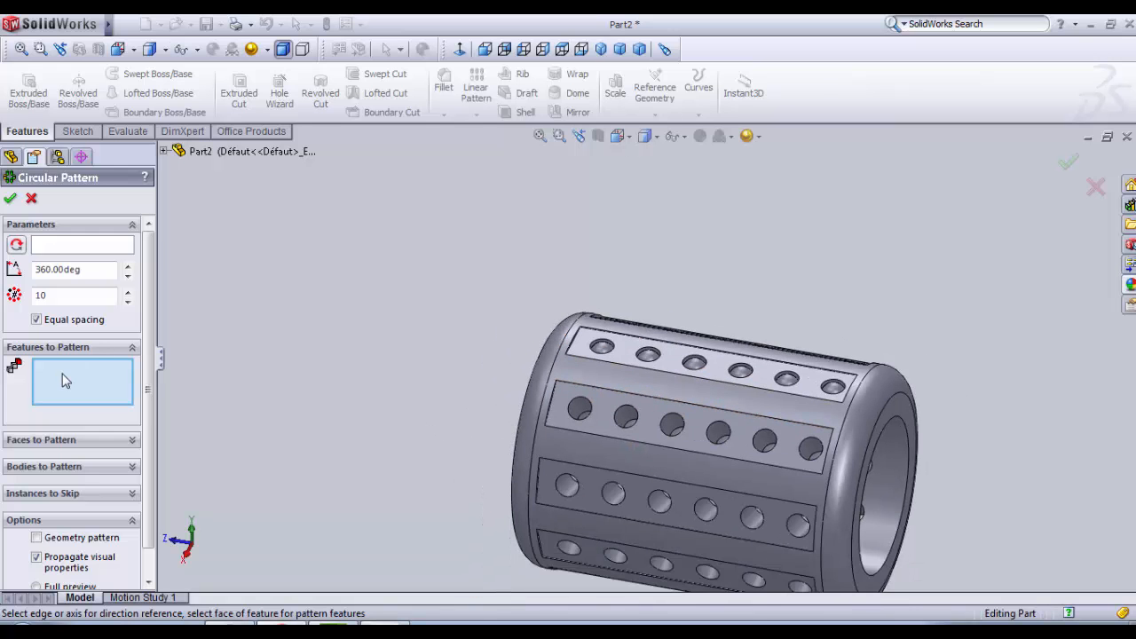
{"action": "scroll", "coordinate": [621, 373], "scroll_direction": "down", "scroll_amount": 3}
{"action": "left_click", "coordinate": [690, 317]}
{"action": "scroll", "coordinate": [742, 353], "scroll_direction": "up", "scroll_amount": 2}
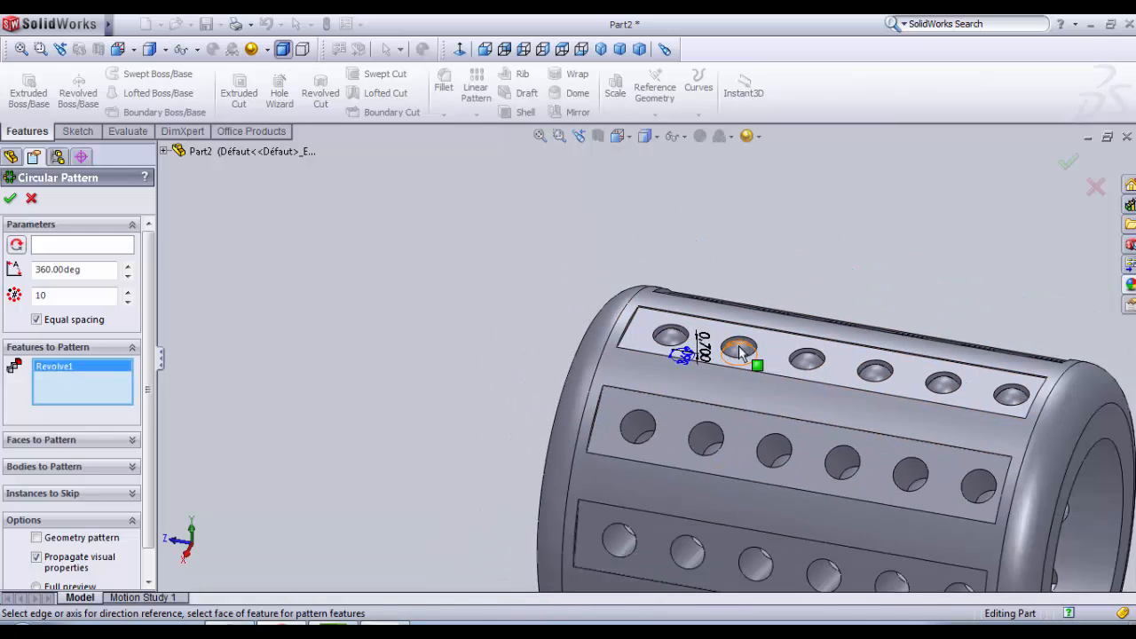
{"action": "left_click", "coordinate": [744, 357]}
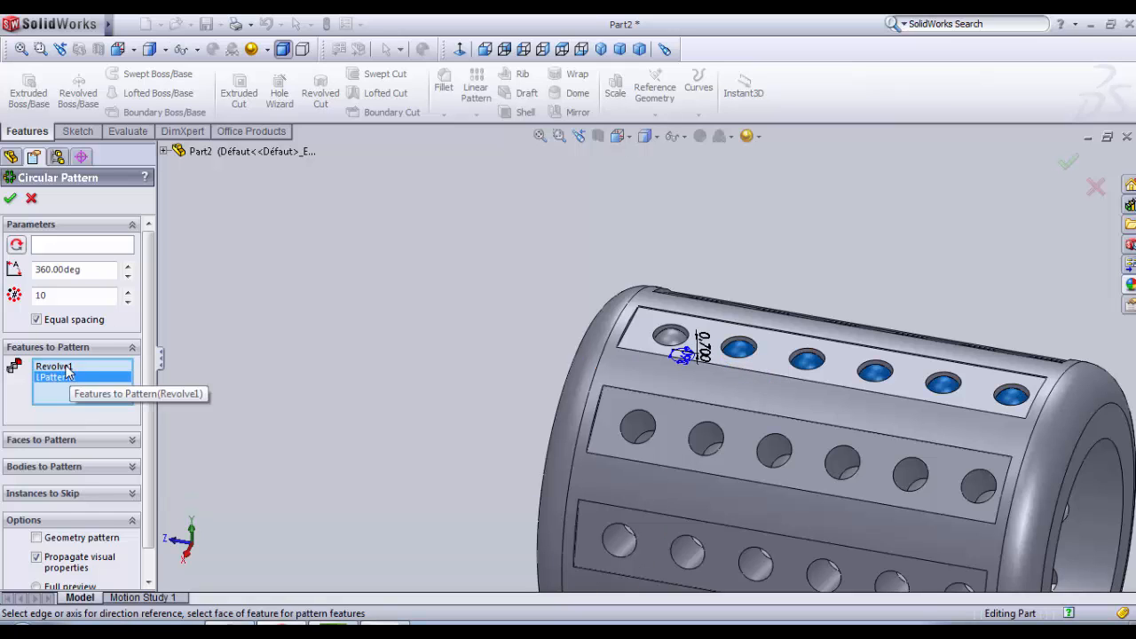
Step: Use the sleeve's inner bore face as the rotation axis and create 10 equally spaced instances over 360 degrees
{"action": "left_click", "coordinate": [84, 249]}
{"action": "middle_click_drag", "start_coordinate": [614, 387], "coordinate": [698, 430]}
{"action": "left_click", "coordinate": [464, 419]}
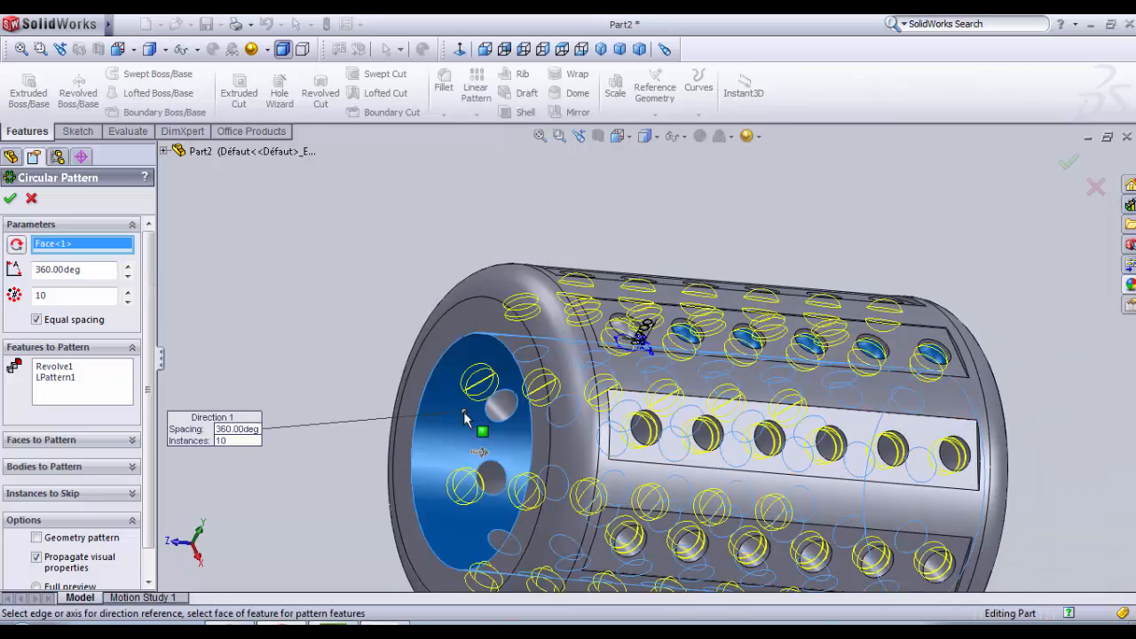
{"action": "middle_click_drag", "start_coordinate": [464, 419], "coordinate": [319, 451]}
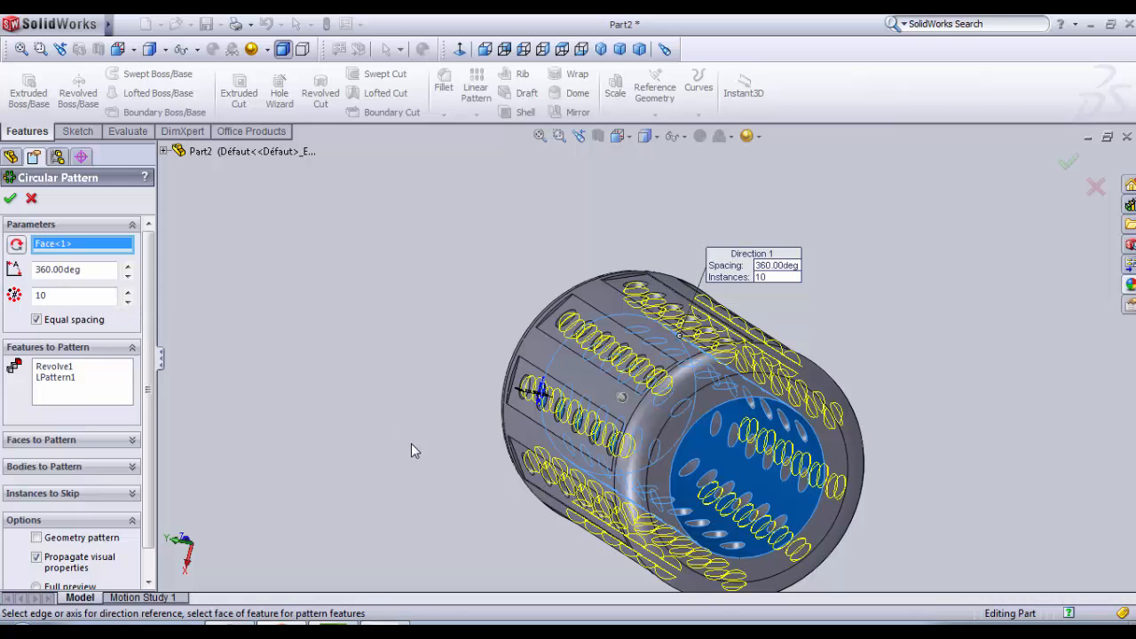
{"action": "key", "text": "Return"}
Step: Apply a light grey colour to the revolved ball together with its linear pattern and its circular pattern
{"action": "left_click", "coordinate": [361, 302]}
{"action": "middle_click_drag", "start_coordinate": [362, 302], "coordinate": [636, 524]}
{"action": "scroll", "coordinate": [699, 480], "scroll_direction": "down", "scroll_amount": 3}
{"action": "scroll", "coordinate": [699, 480], "scroll_direction": "up", "scroll_amount": 3}
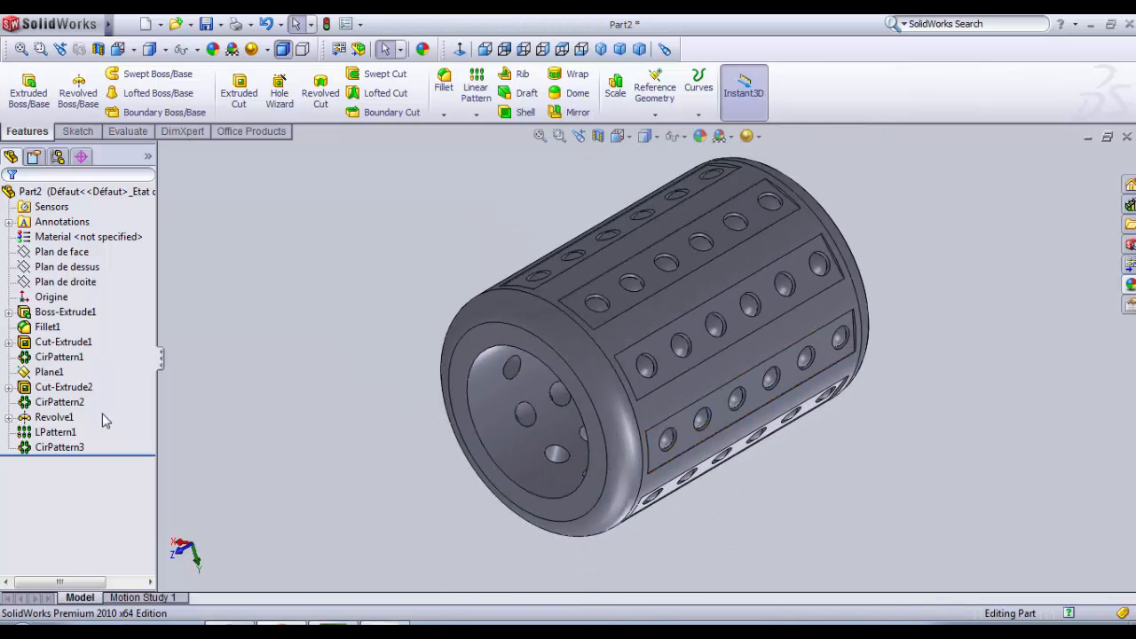
{"action": "left_click", "coordinate": [55, 432]}
{"action": "left_click", "coordinate": [60, 447], "text": "ctrl"}
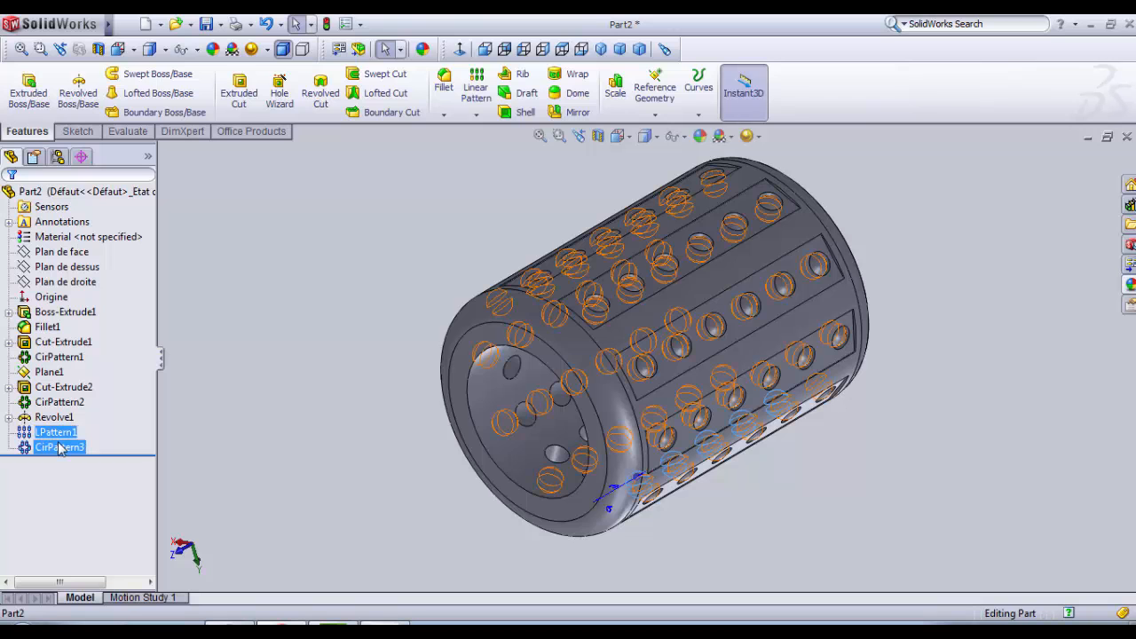
{"action": "middle_click_drag", "start_coordinate": [284, 438], "coordinate": [266, 489], "text": "ctrl"}
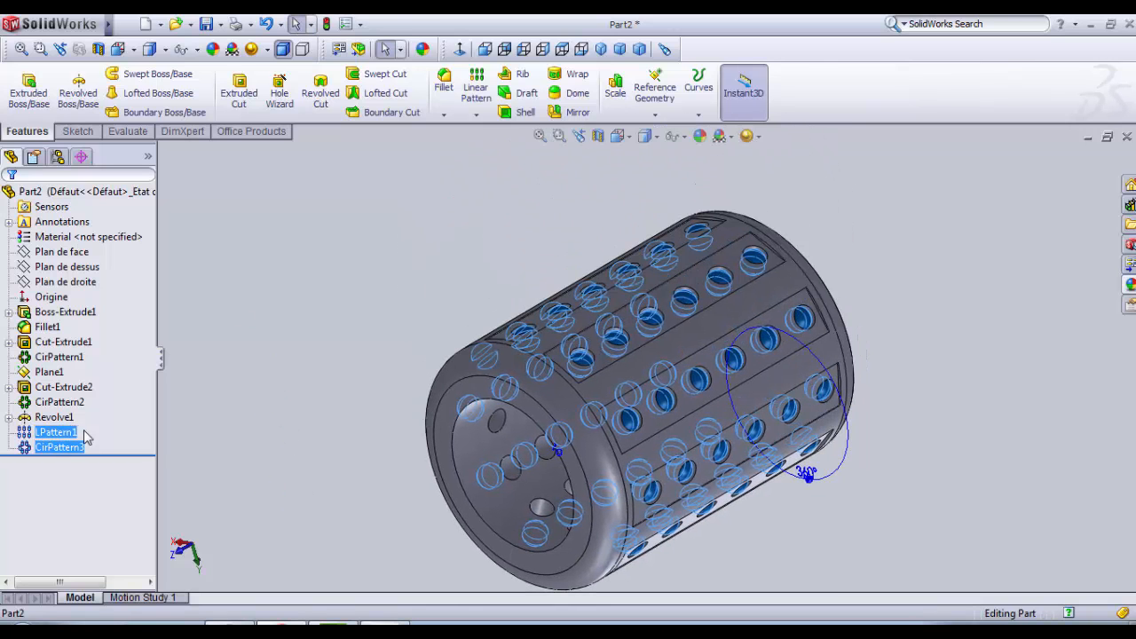
{"action": "left_click", "coordinate": [54, 418], "text": "ctrl"}
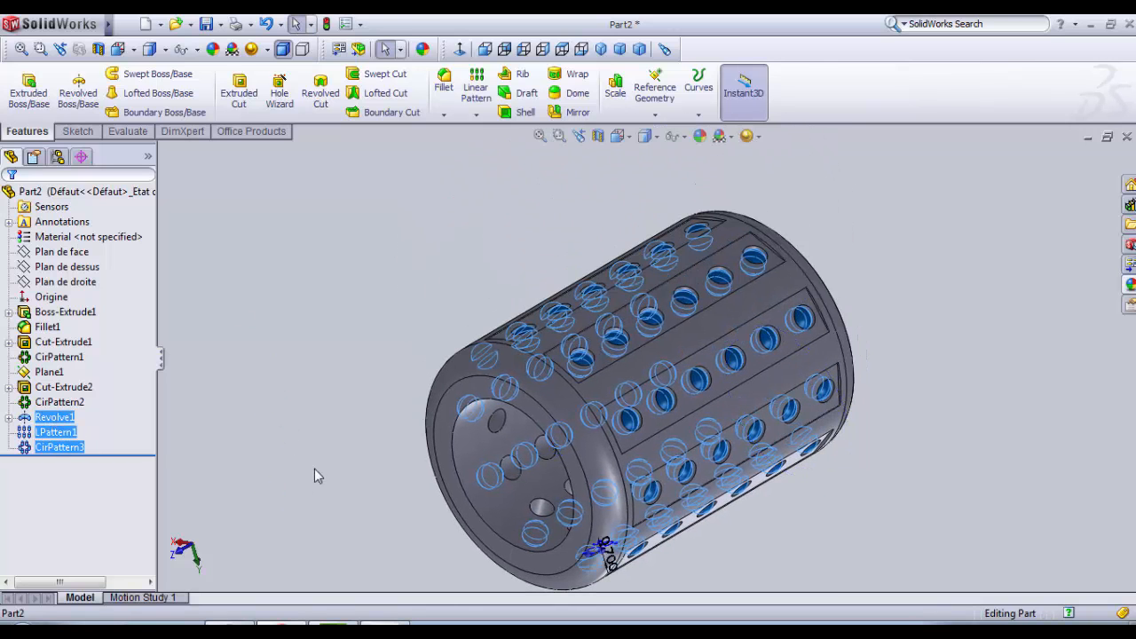
{"action": "middle_click_drag", "start_coordinate": [411, 465], "coordinate": [498, 339]}
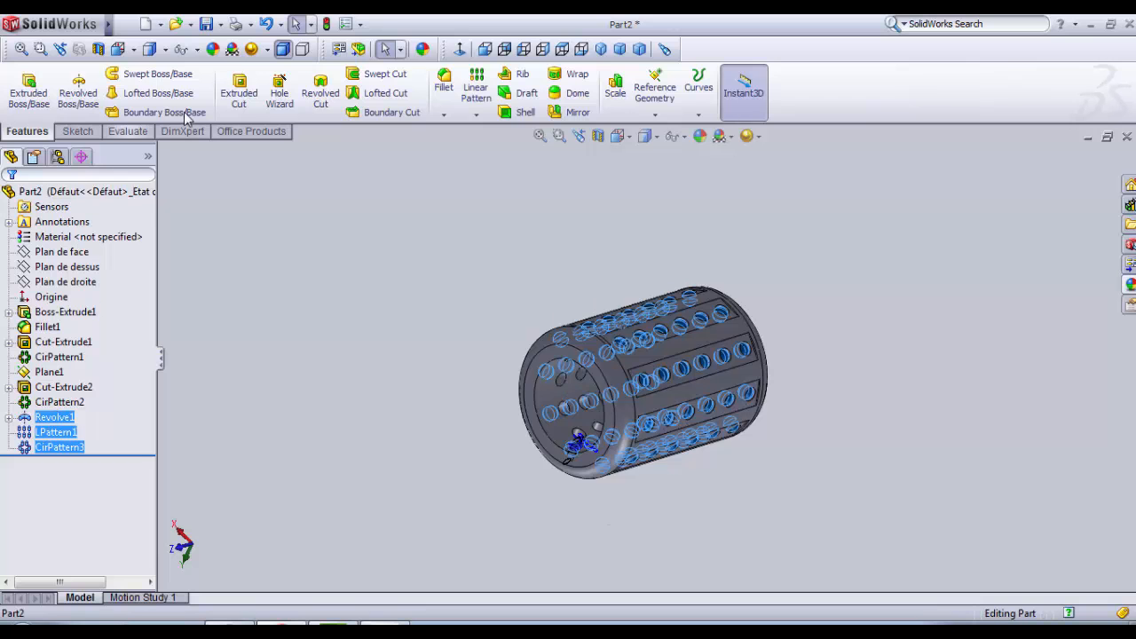
{"action": "left_click", "coordinate": [214, 50]}
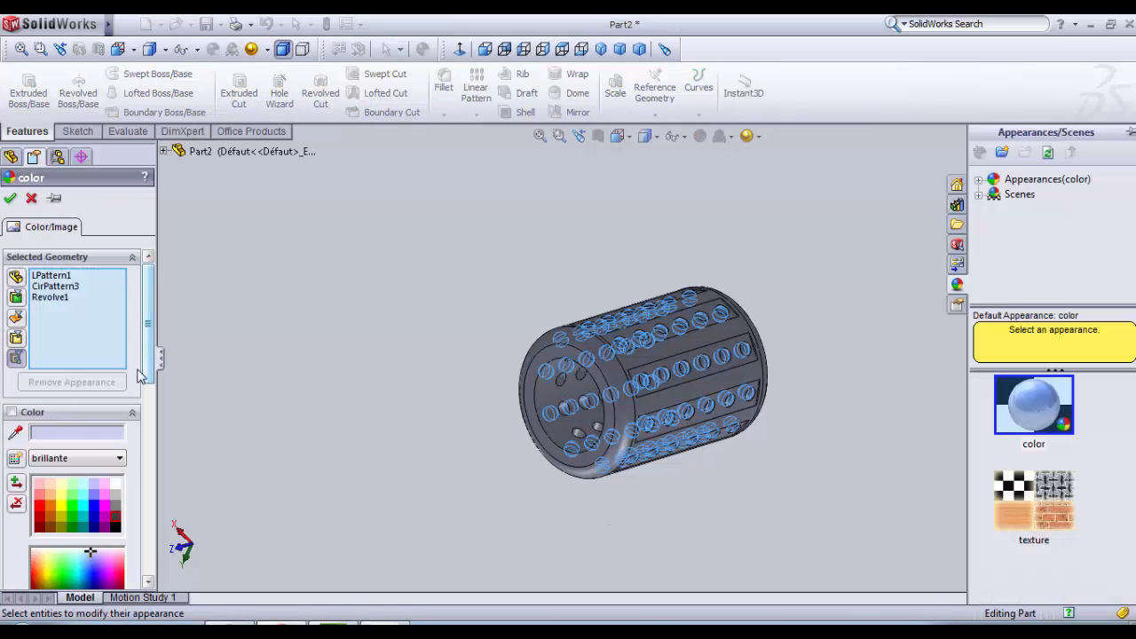
{"action": "left_click", "coordinate": [116, 506]}
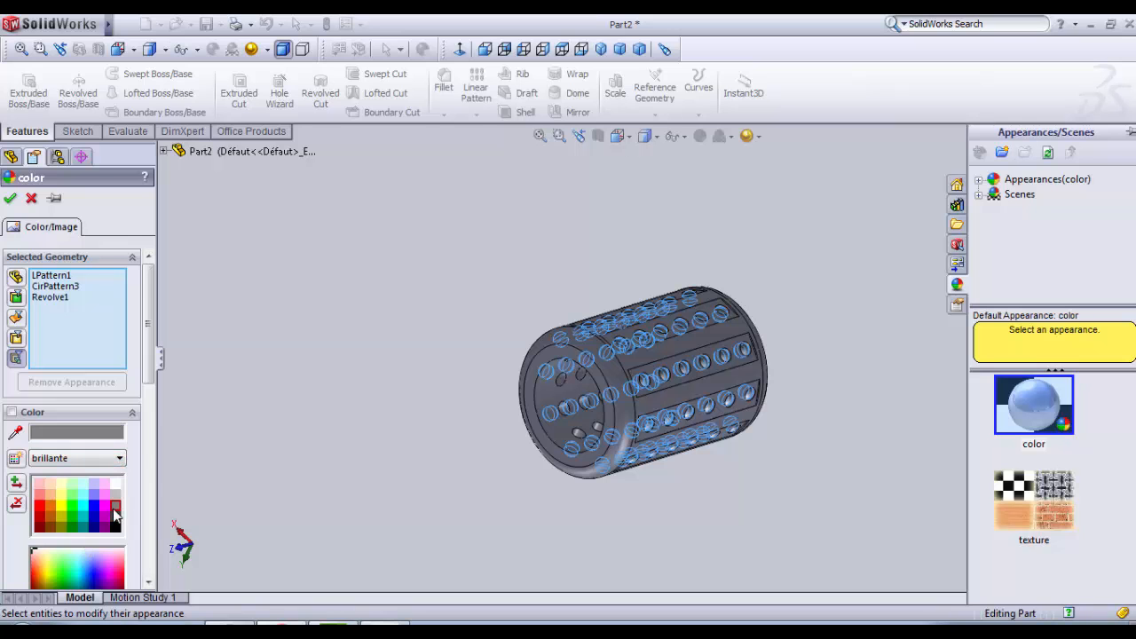
{"action": "left_click", "coordinate": [115, 495]}
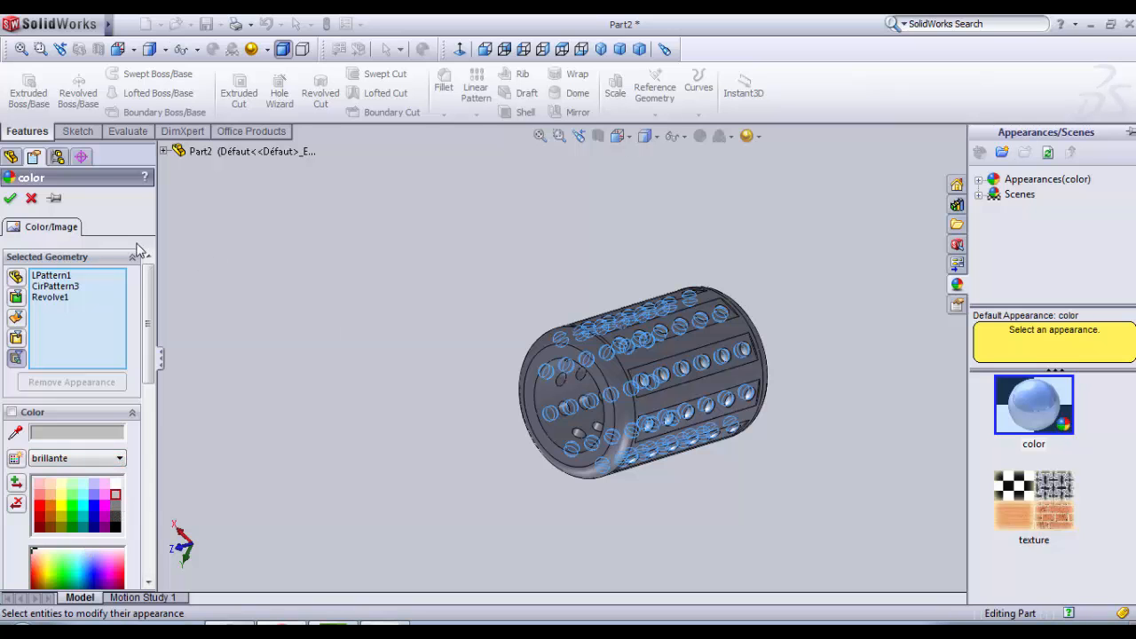
{"action": "left_click", "coordinate": [8, 204]}
{"action": "left_click", "coordinate": [380, 261]}
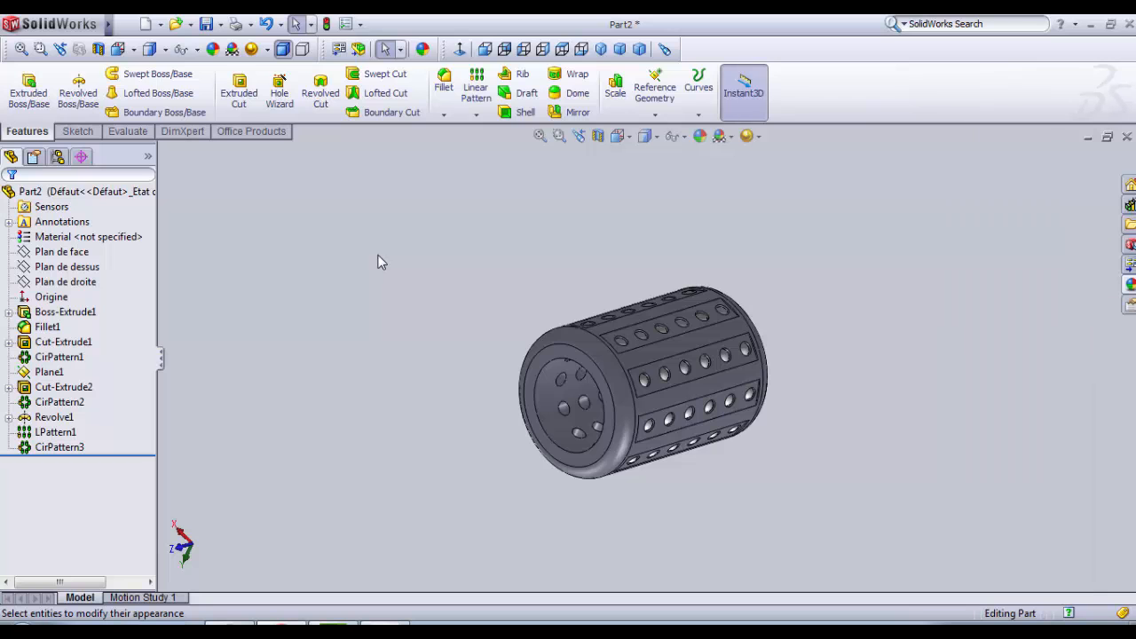
Step: Colour the whole sleeve part medium grey using the dull "terne" colour palette
{"action": "scroll", "coordinate": [749, 257], "scroll_direction": "down", "scroll_amount": 3}
{"action": "scroll", "coordinate": [728, 482], "scroll_direction": "up", "scroll_amount": 3}
{"action": "scroll", "coordinate": [725, 477], "scroll_direction": "down", "scroll_amount": 2}
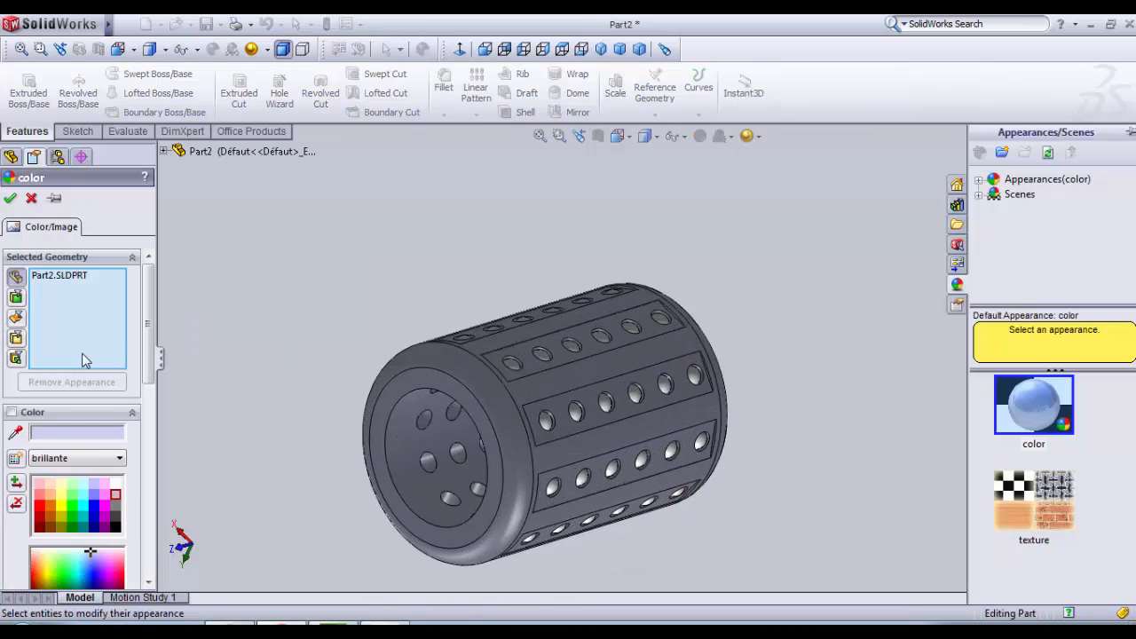
{"action": "scroll", "coordinate": [133, 409], "scroll_direction": "down", "scroll_amount": 3}
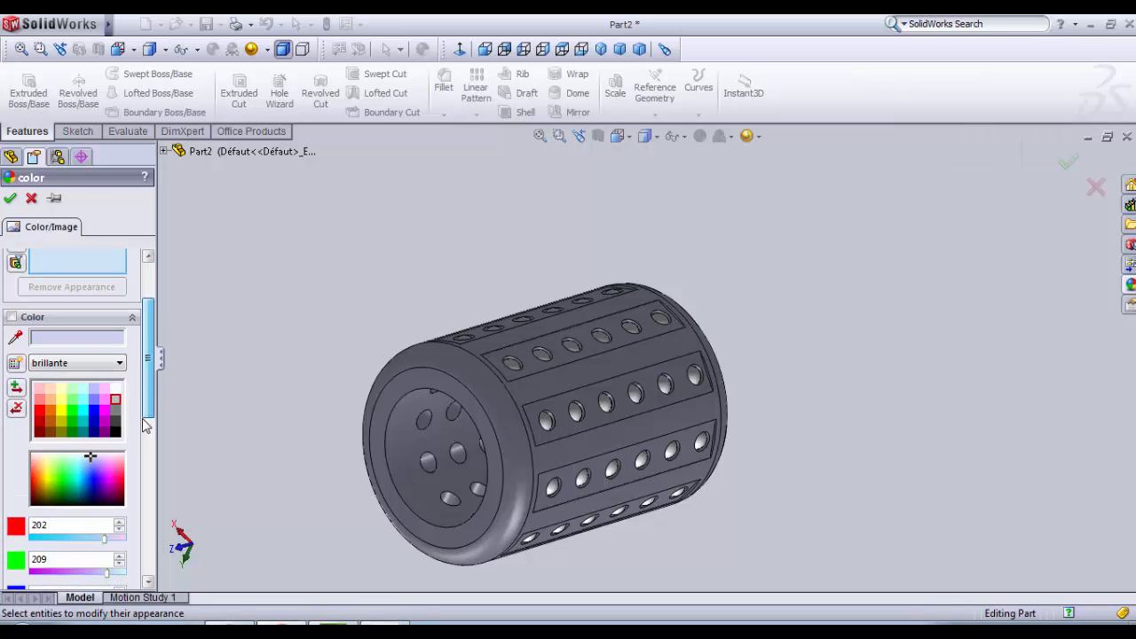
{"action": "left_click", "coordinate": [104, 401]}
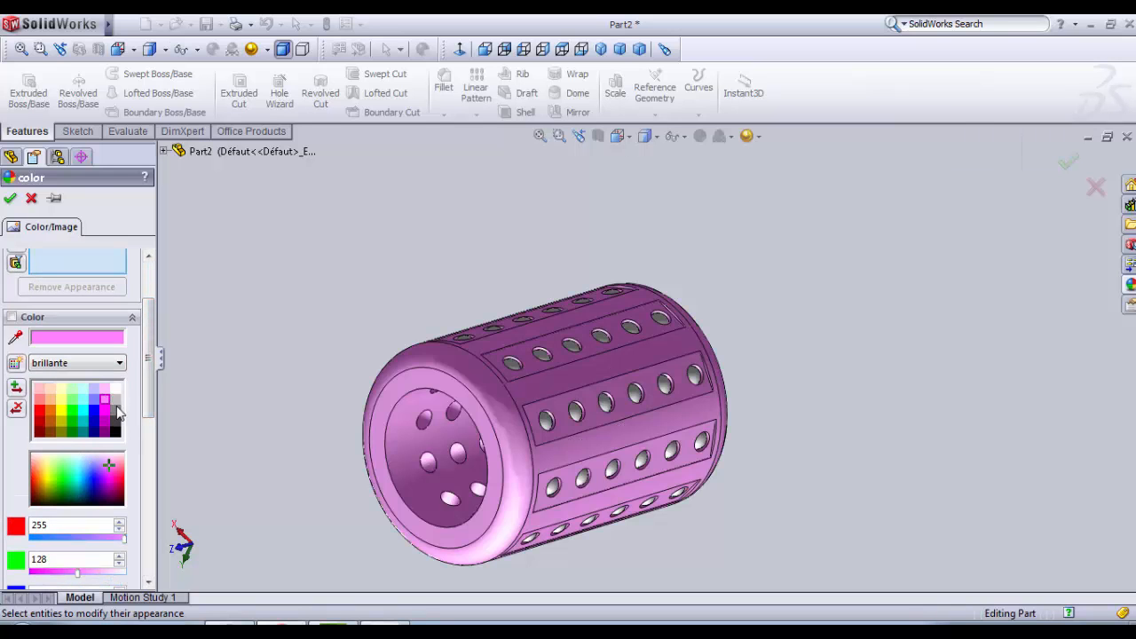
{"action": "left_click", "coordinate": [115, 401]}
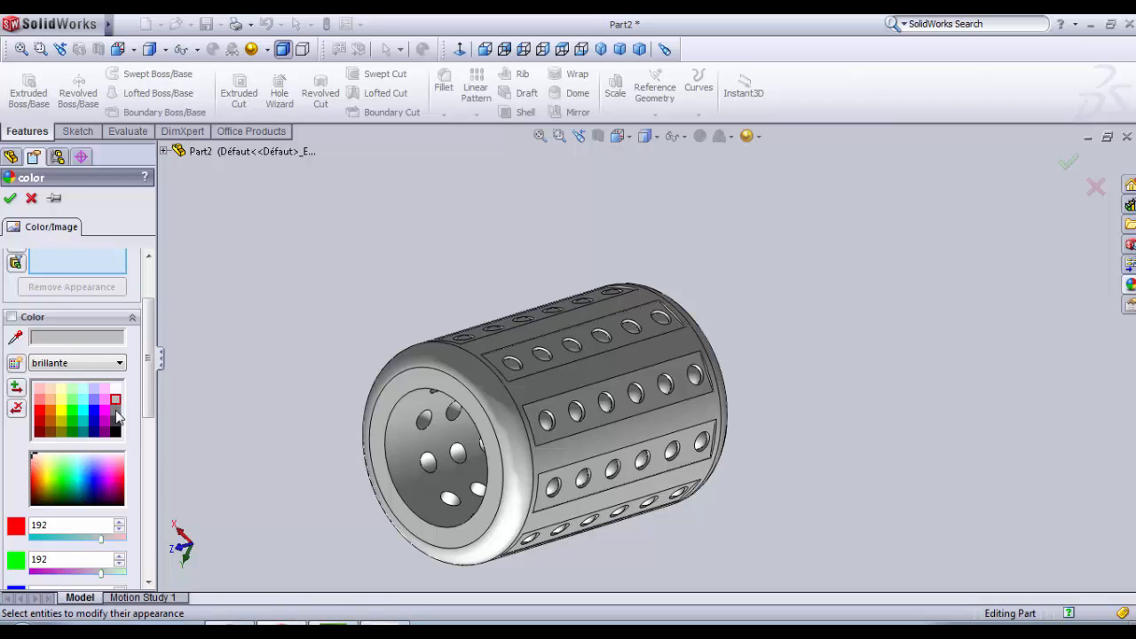
{"action": "left_click", "coordinate": [115, 412]}
{"action": "left_click", "coordinate": [114, 363]}
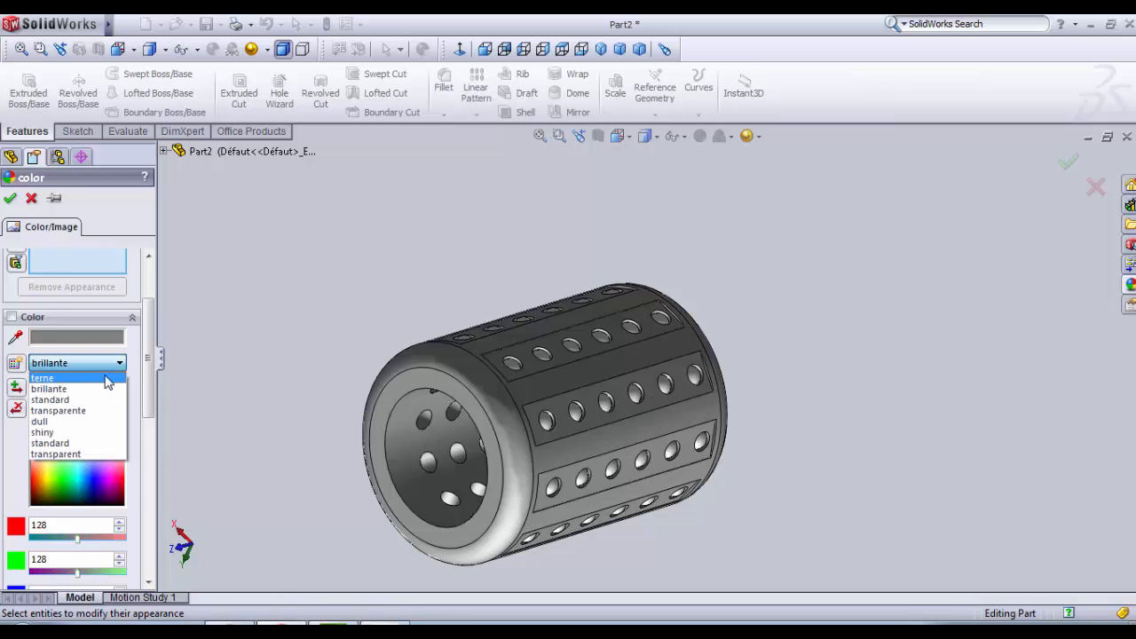
{"action": "left_click", "coordinate": [106, 380]}
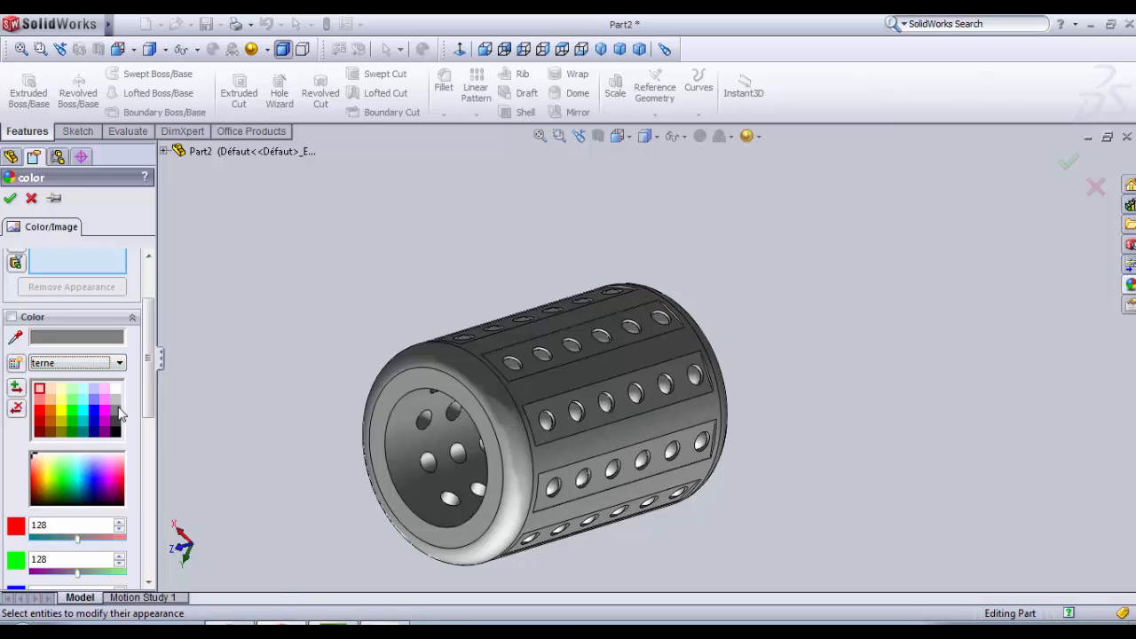
{"action": "left_click", "coordinate": [115, 411]}
{"action": "left_click", "coordinate": [9, 198]}
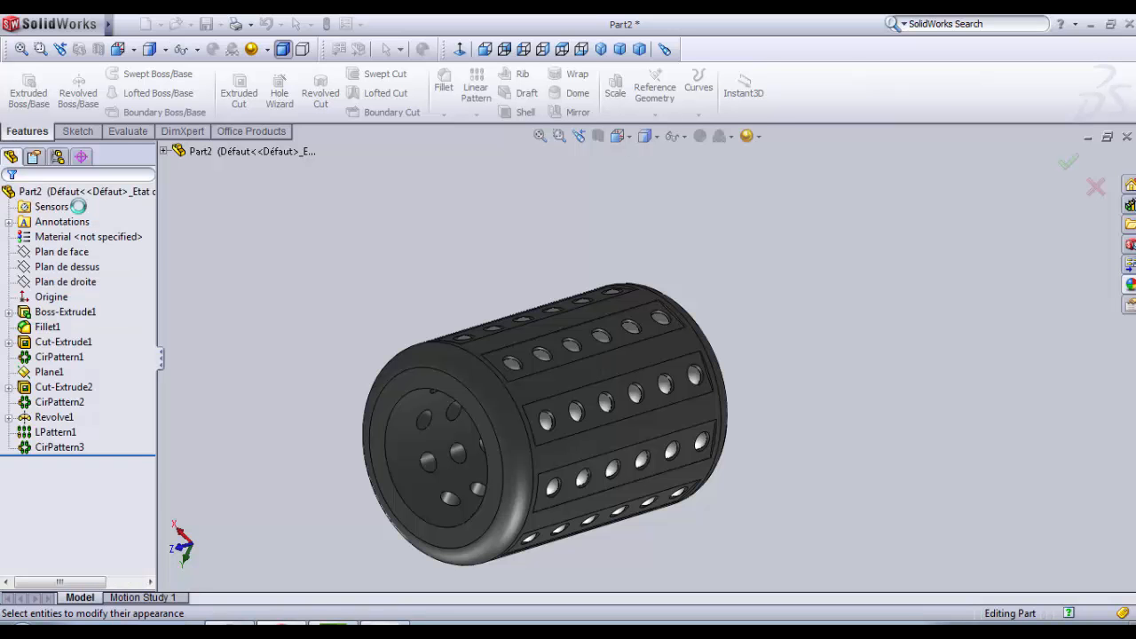
{"action": "middle_click_drag", "start_coordinate": [417, 258], "coordinate": [675, 346]}
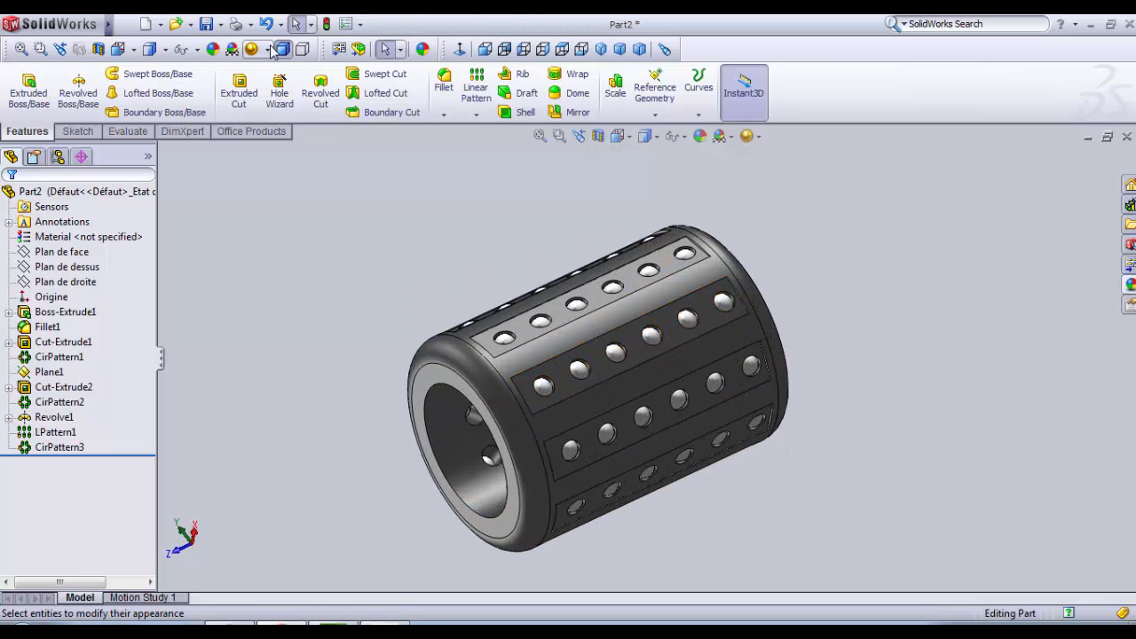
Step: Save the part as sleeve_1.SLDPRT in the cnc machine folder
{"action": "left_click", "coordinate": [210, 30]}
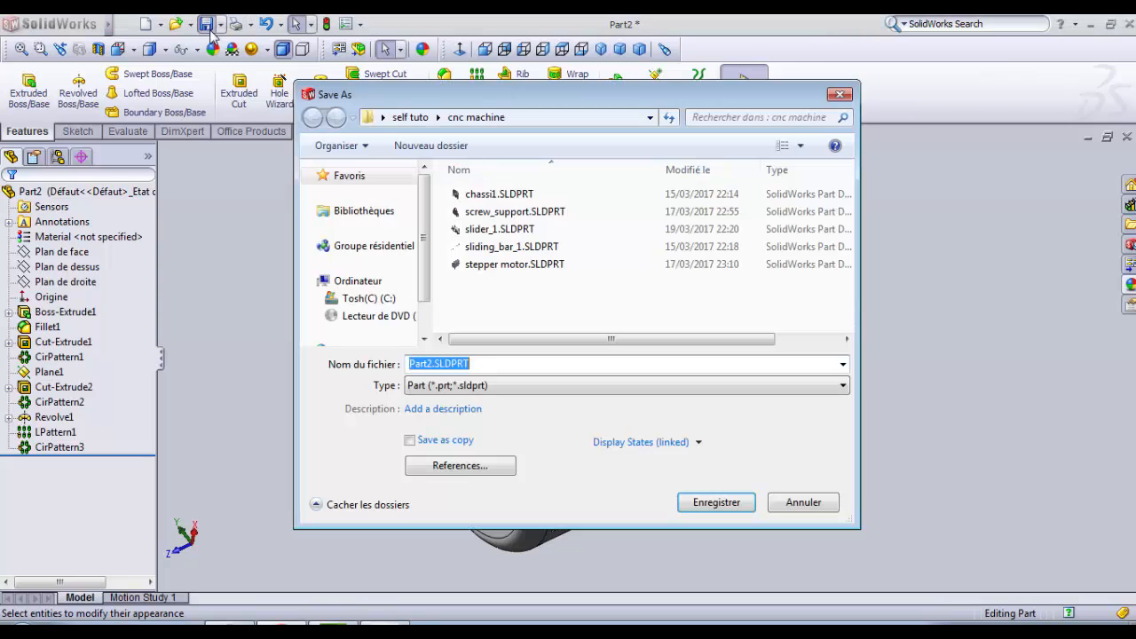
{"action": "left_click", "coordinate": [433, 365]}
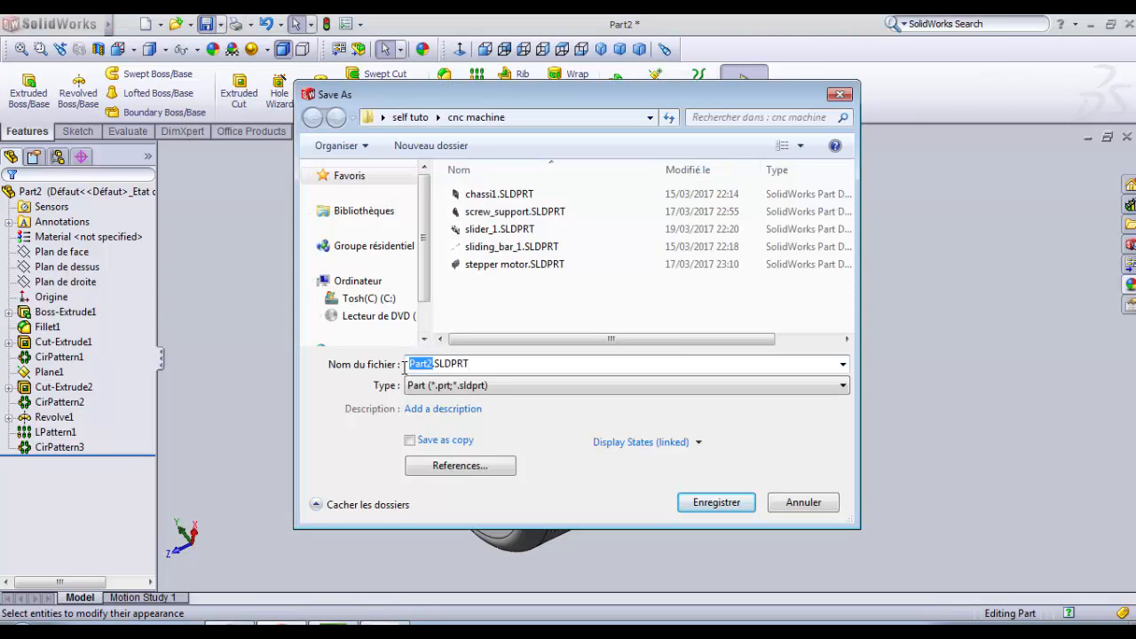
{"action": "type", "text": "eeve_1"}
{"action": "left_click", "coordinate": [716, 503]}
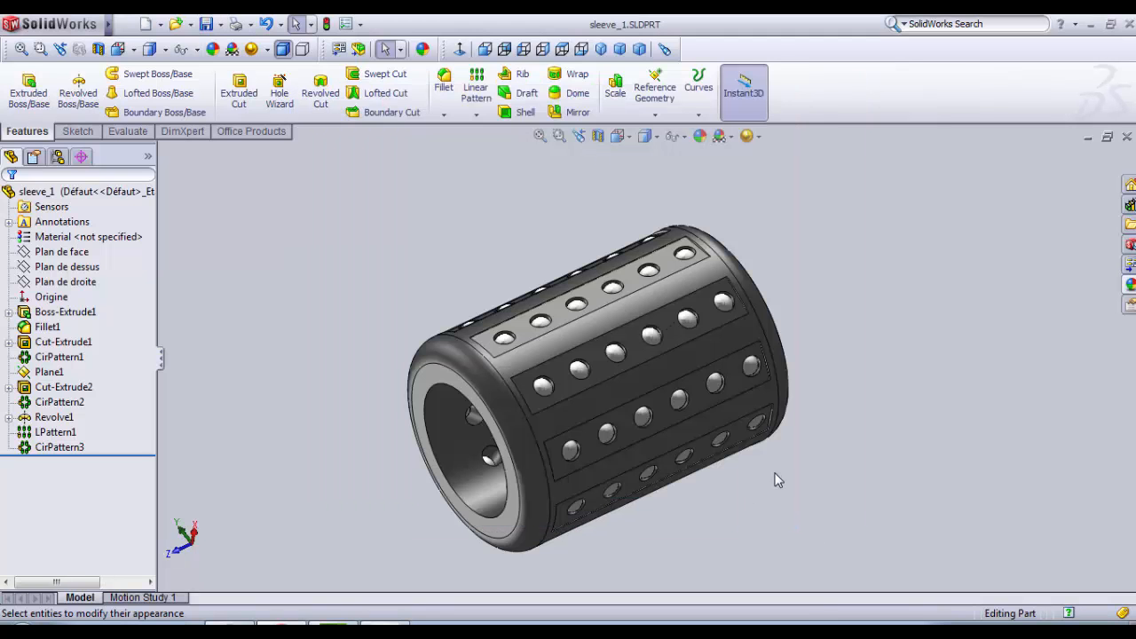
{"action": "left_click", "coordinate": [676, 347]}
{"action": "left_click", "coordinate": [389, 624]}
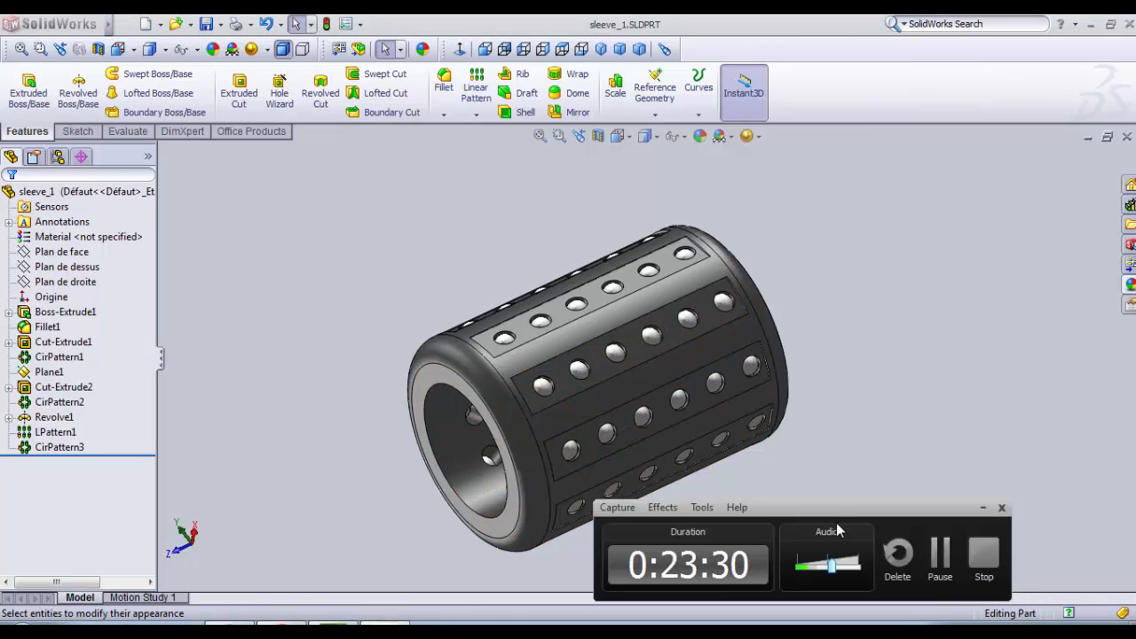